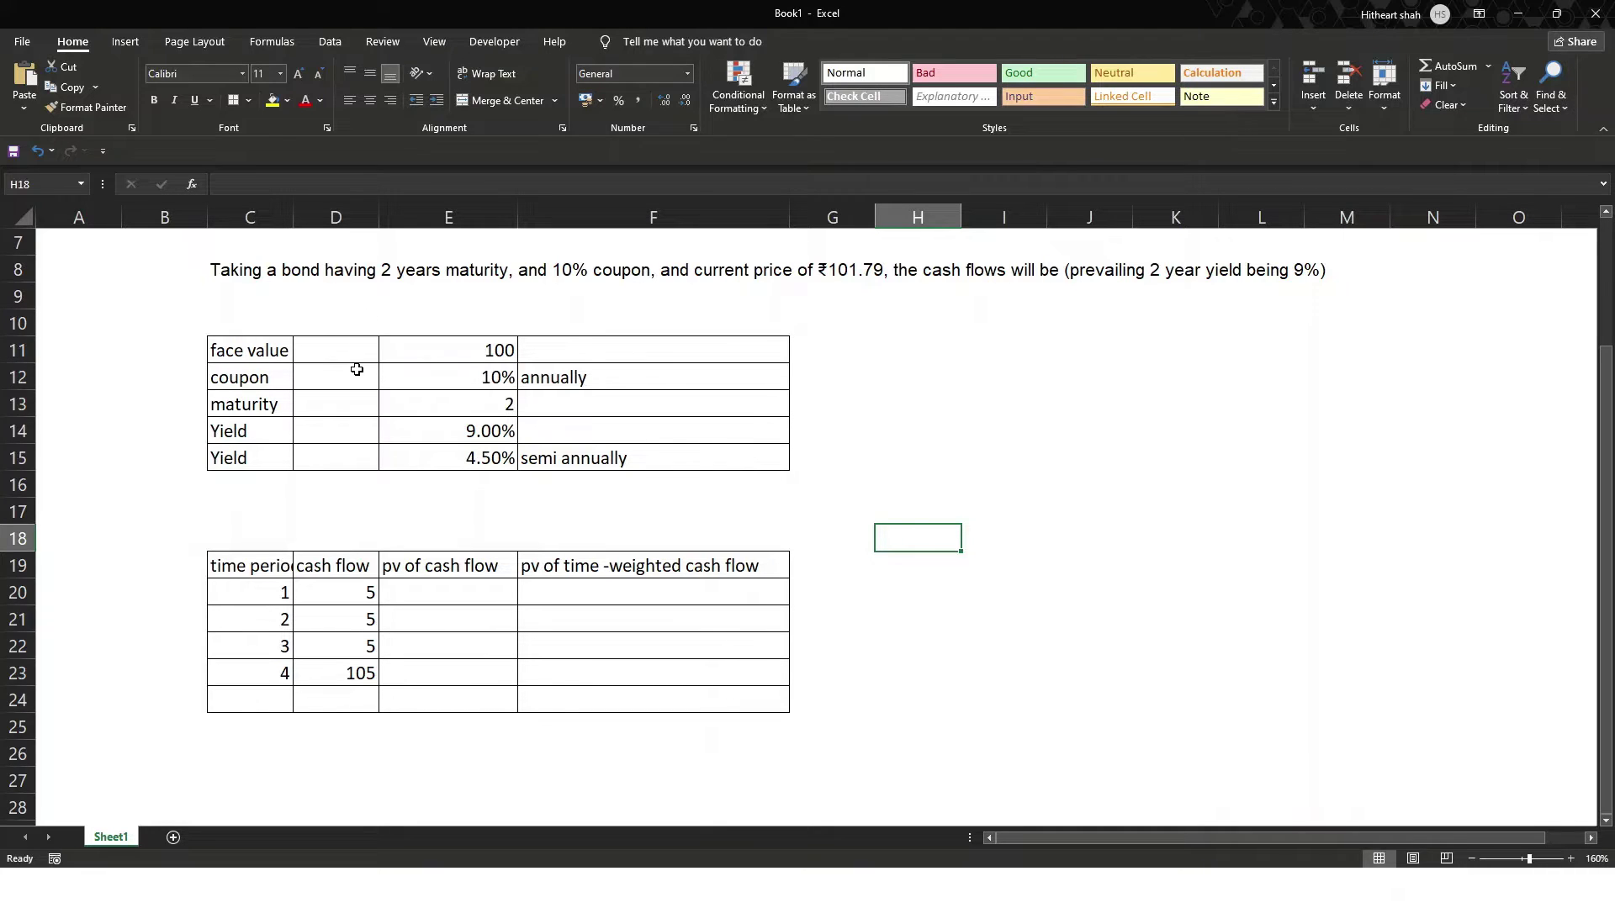
{"action": "left_click", "coordinate": [516, 348]}
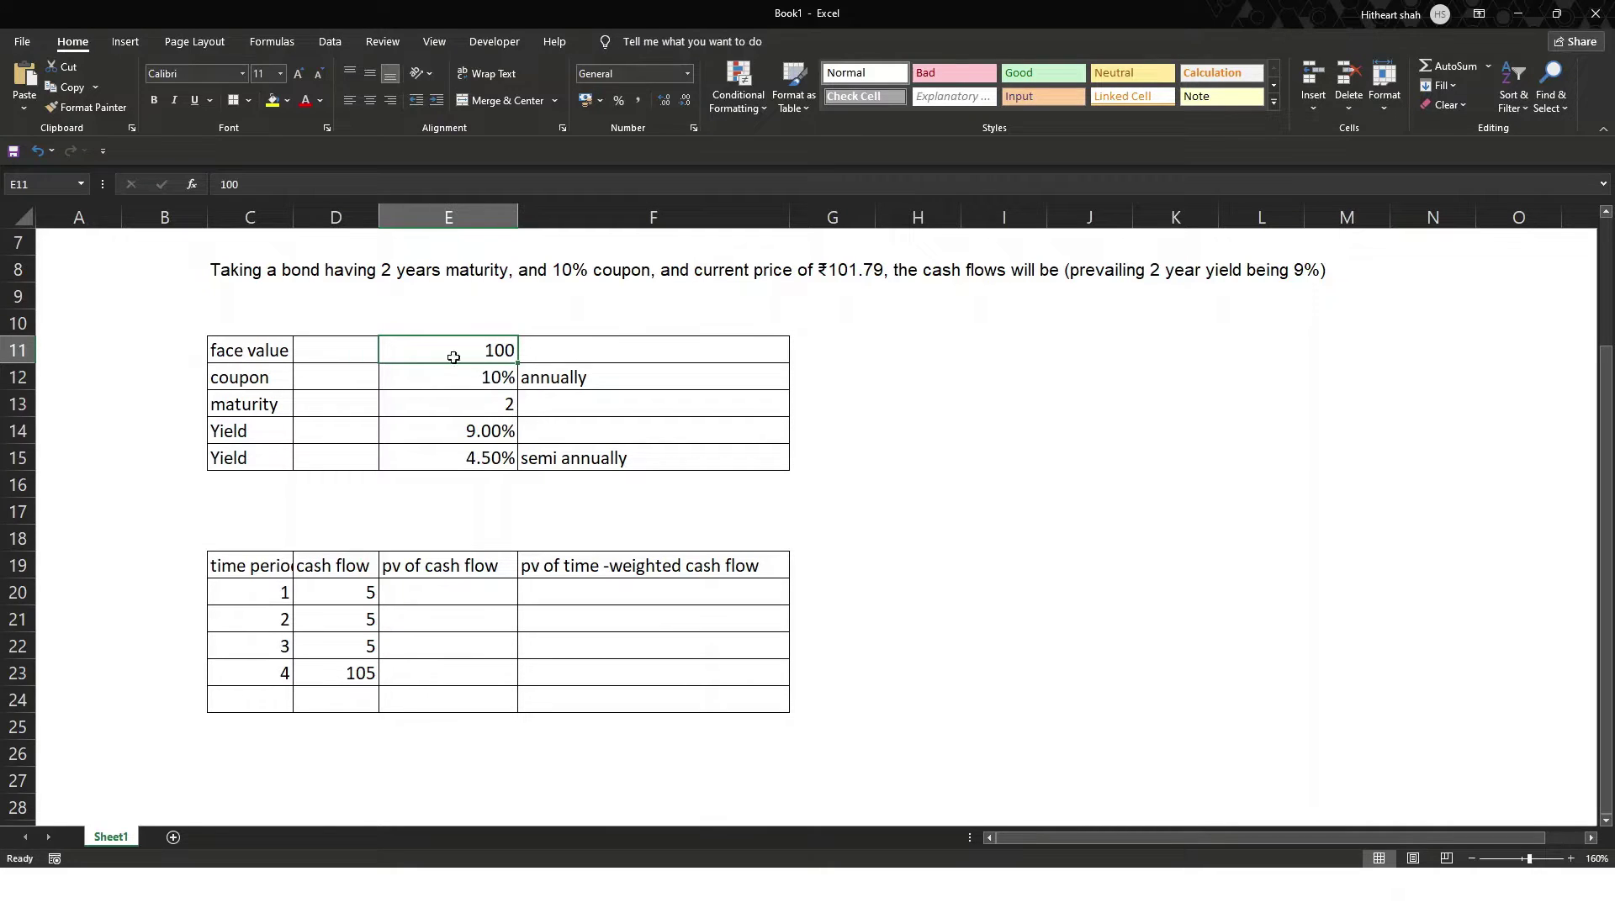
{"action": "left_click", "coordinate": [486, 380]}
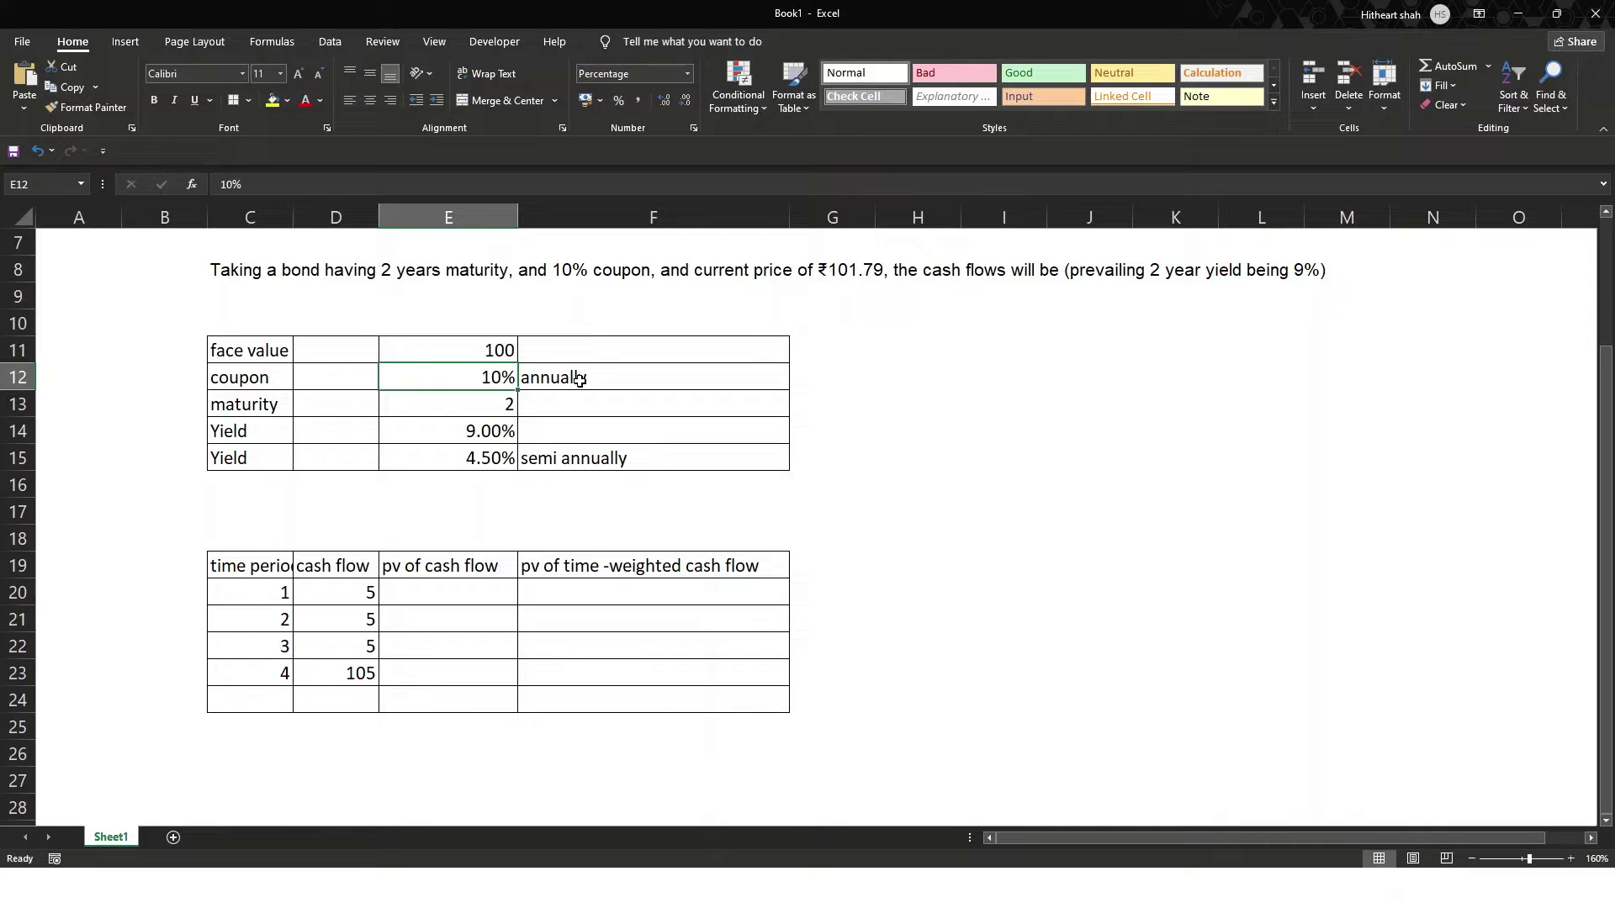
{"action": "left_click", "coordinate": [500, 406]}
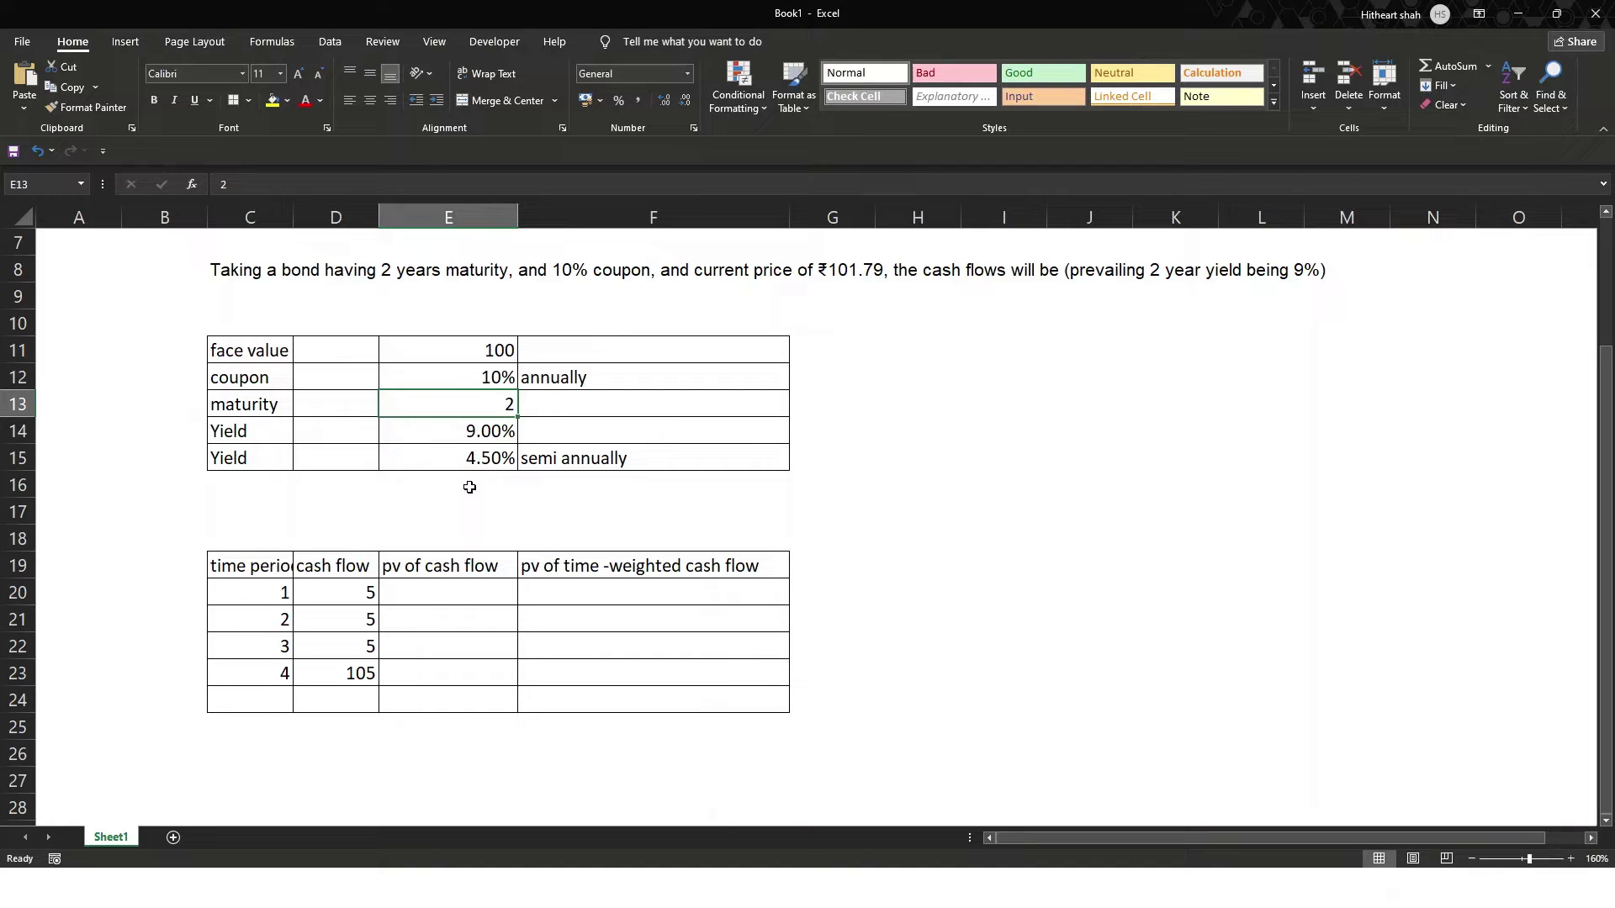
Widen column C until the time period header fits, and centre the contents of rows 20 to 25 horizontally.
{"action": "left_click_drag", "start_coordinate": [293, 217], "coordinate": [329, 215]}
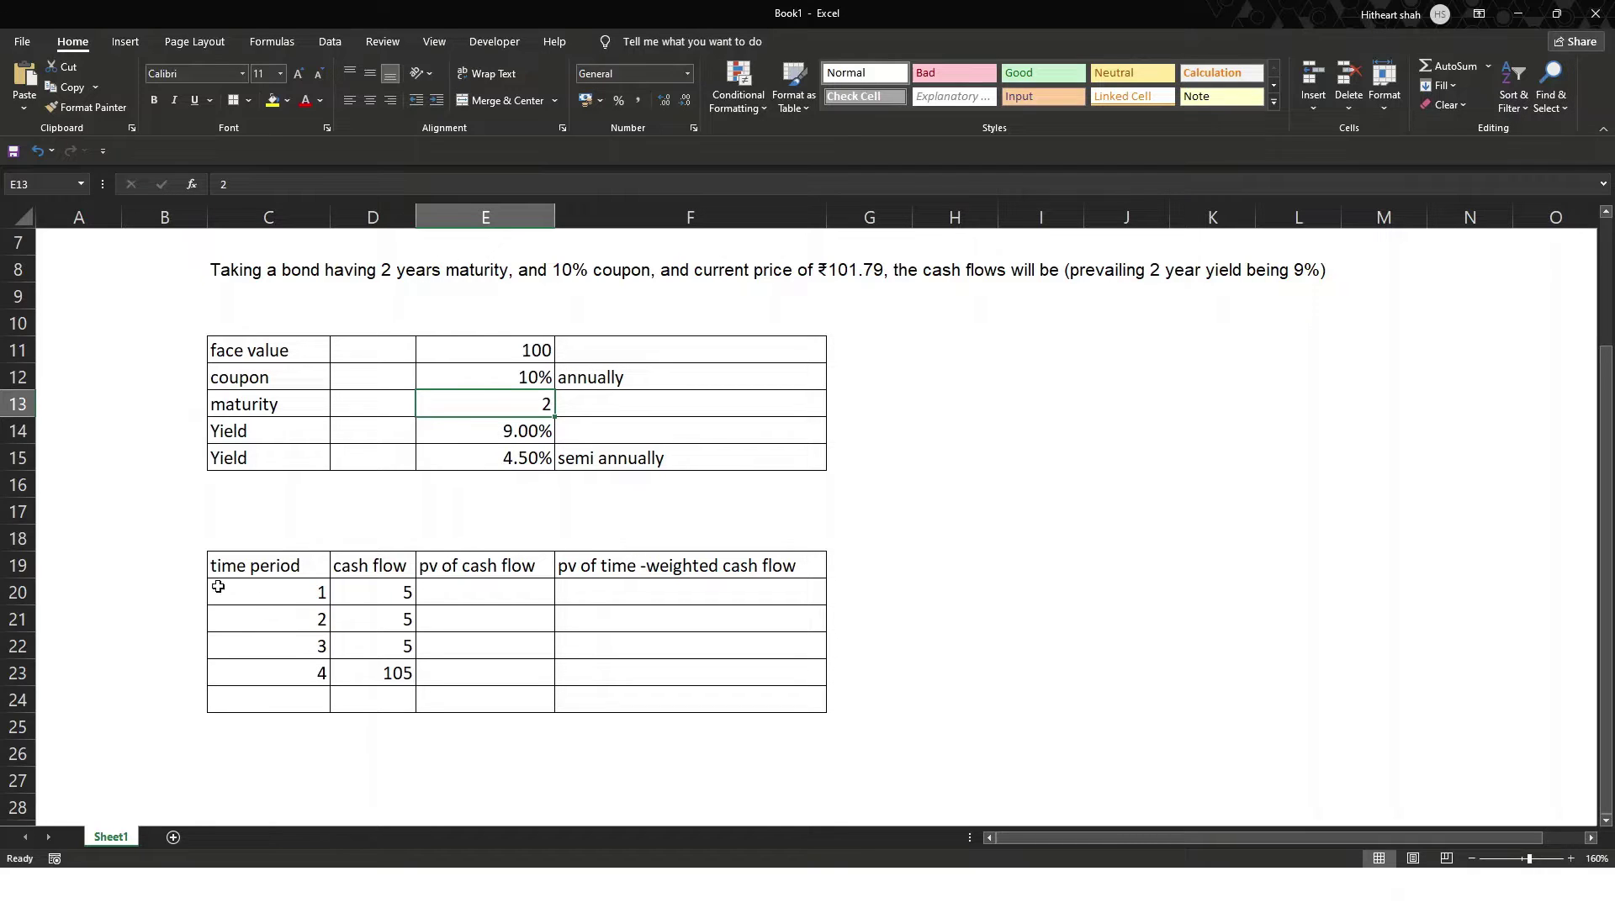
{"action": "left_click_drag", "start_coordinate": [4, 596], "coordinate": [17, 728]}
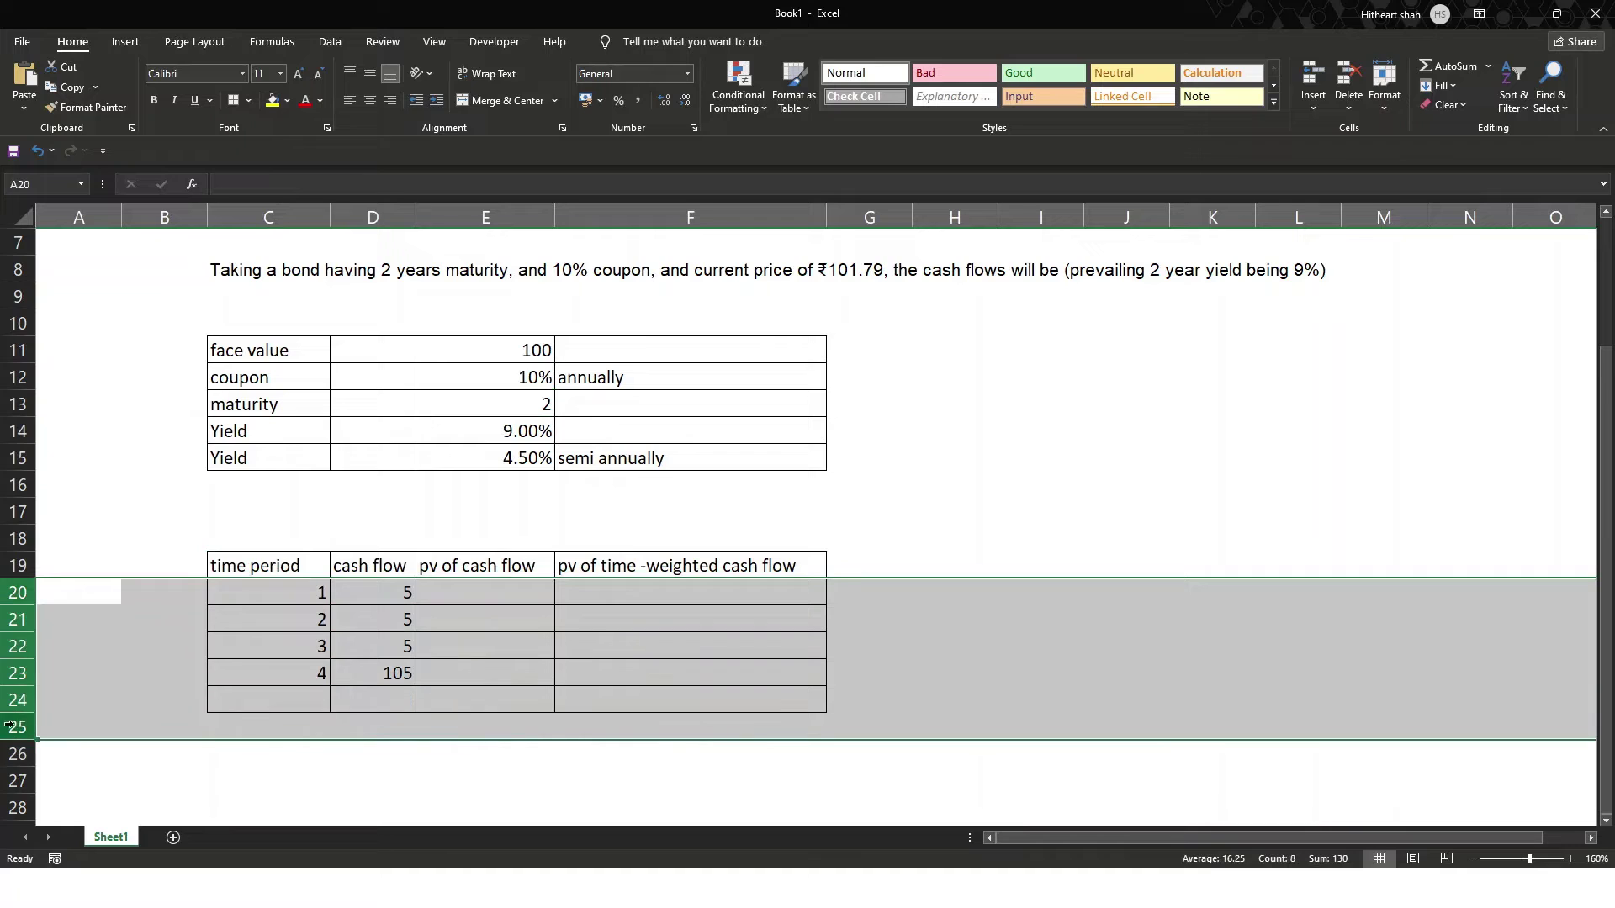
{"action": "left_click", "coordinate": [369, 101]}
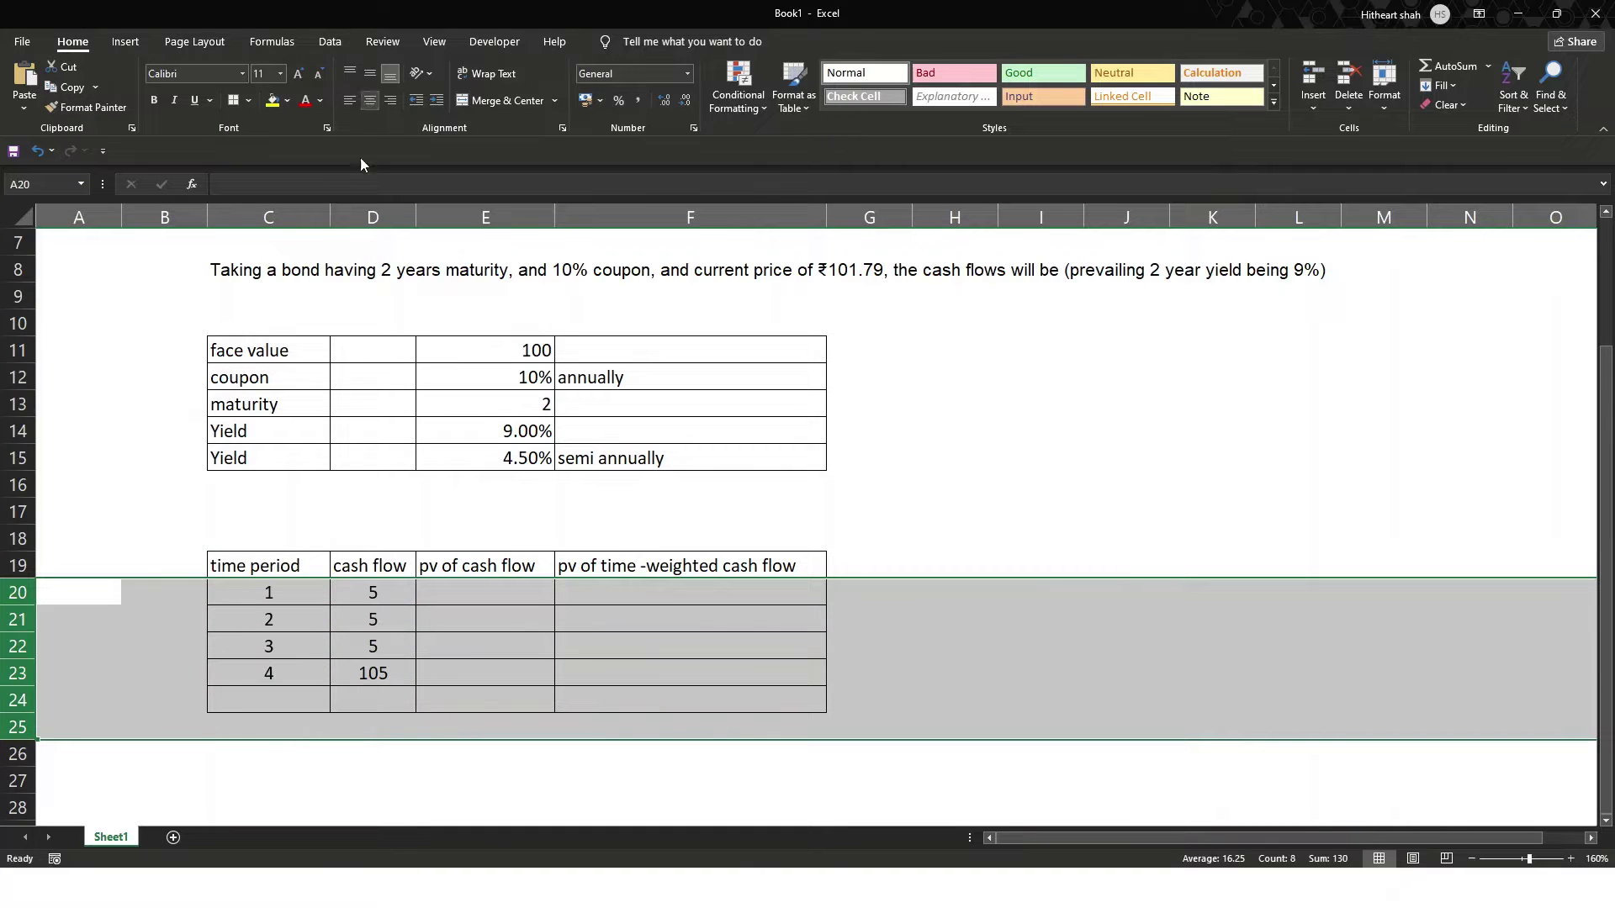
{"action": "left_click", "coordinate": [481, 615]}
{"action": "left_click", "coordinate": [458, 592]}
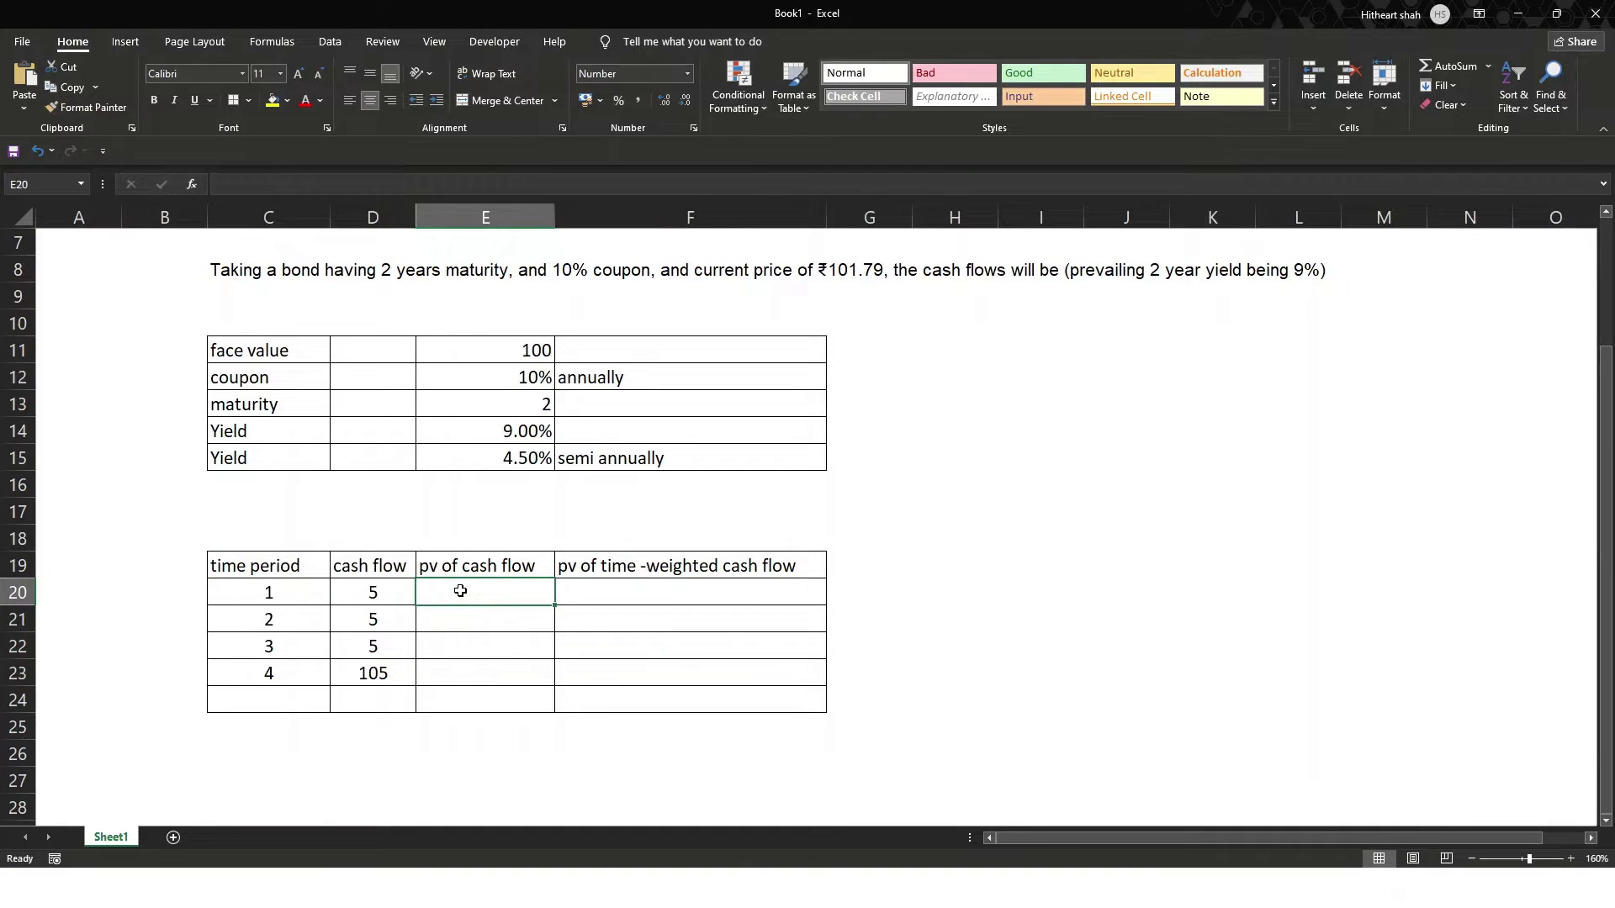
{"action": "left_click", "coordinate": [368, 593]}
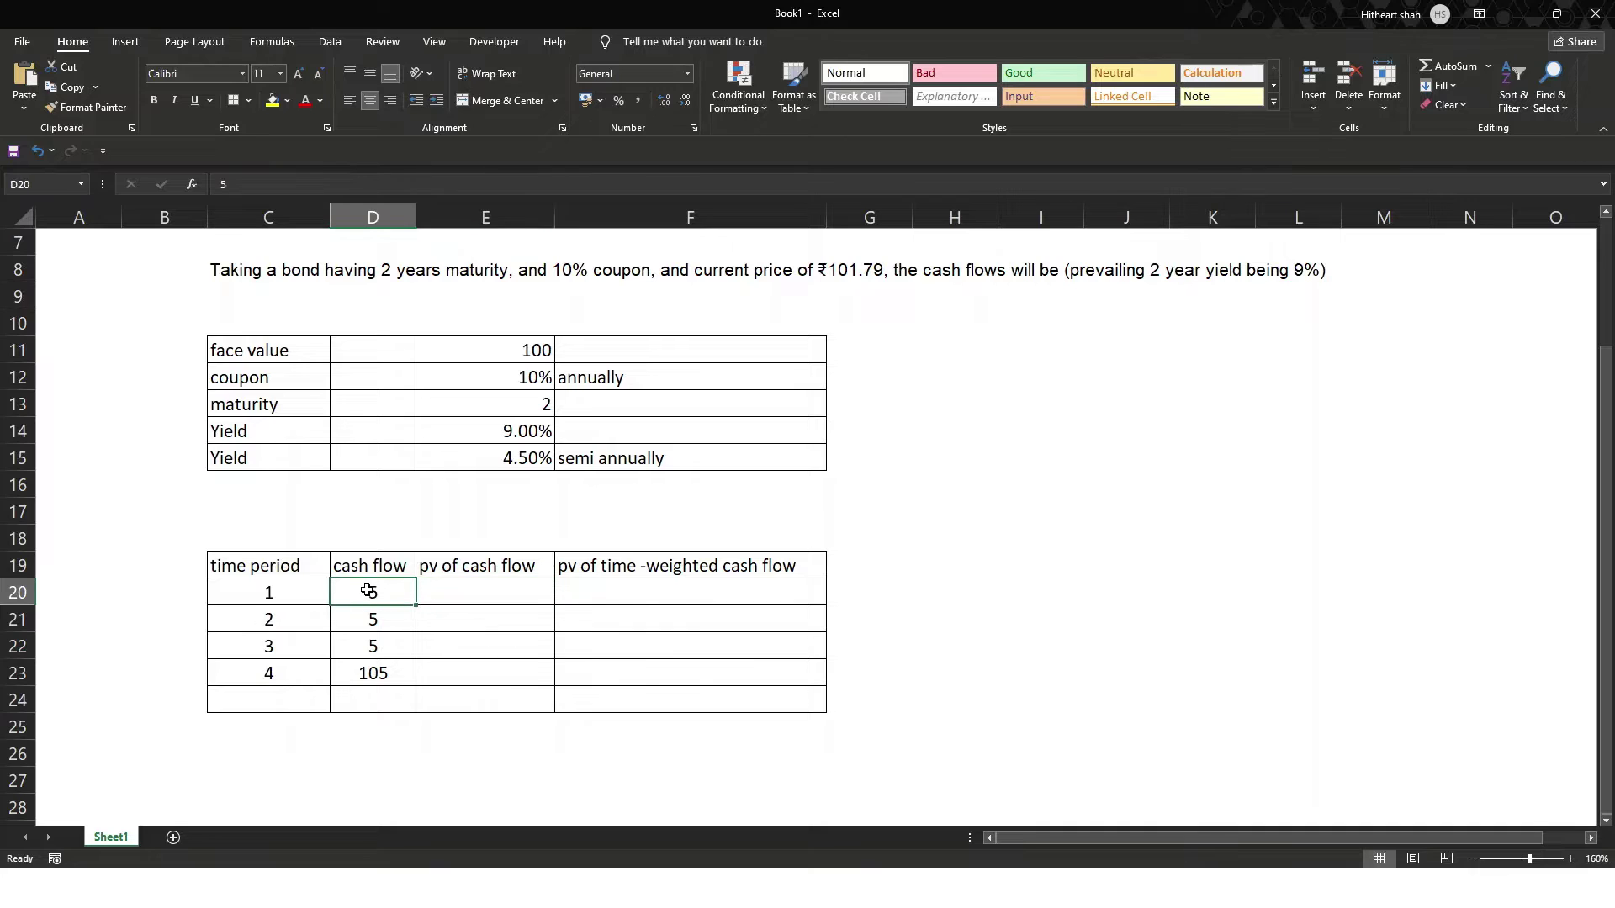
{"action": "left_click_drag", "start_coordinate": [269, 598], "coordinate": [269, 671]}
{"action": "left_click", "coordinate": [519, 404]}
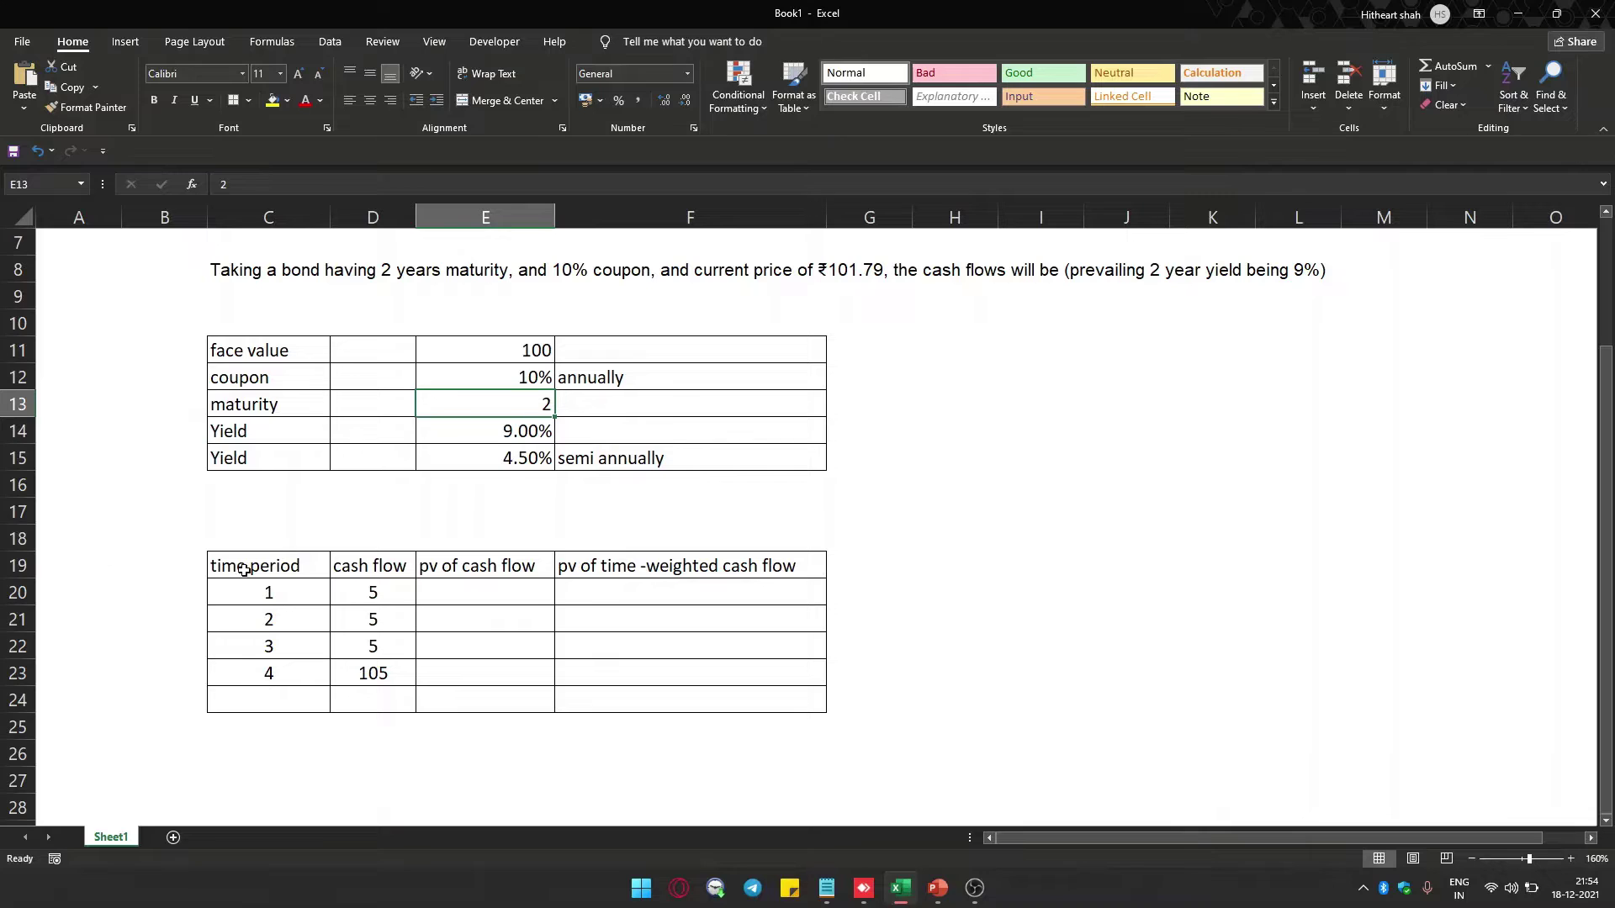
Extend the time period header in C19 so it reads "time period(half yearly)".
{"action": "left_click", "coordinate": [292, 569]}
{"action": "left_click", "coordinate": [333, 183]}
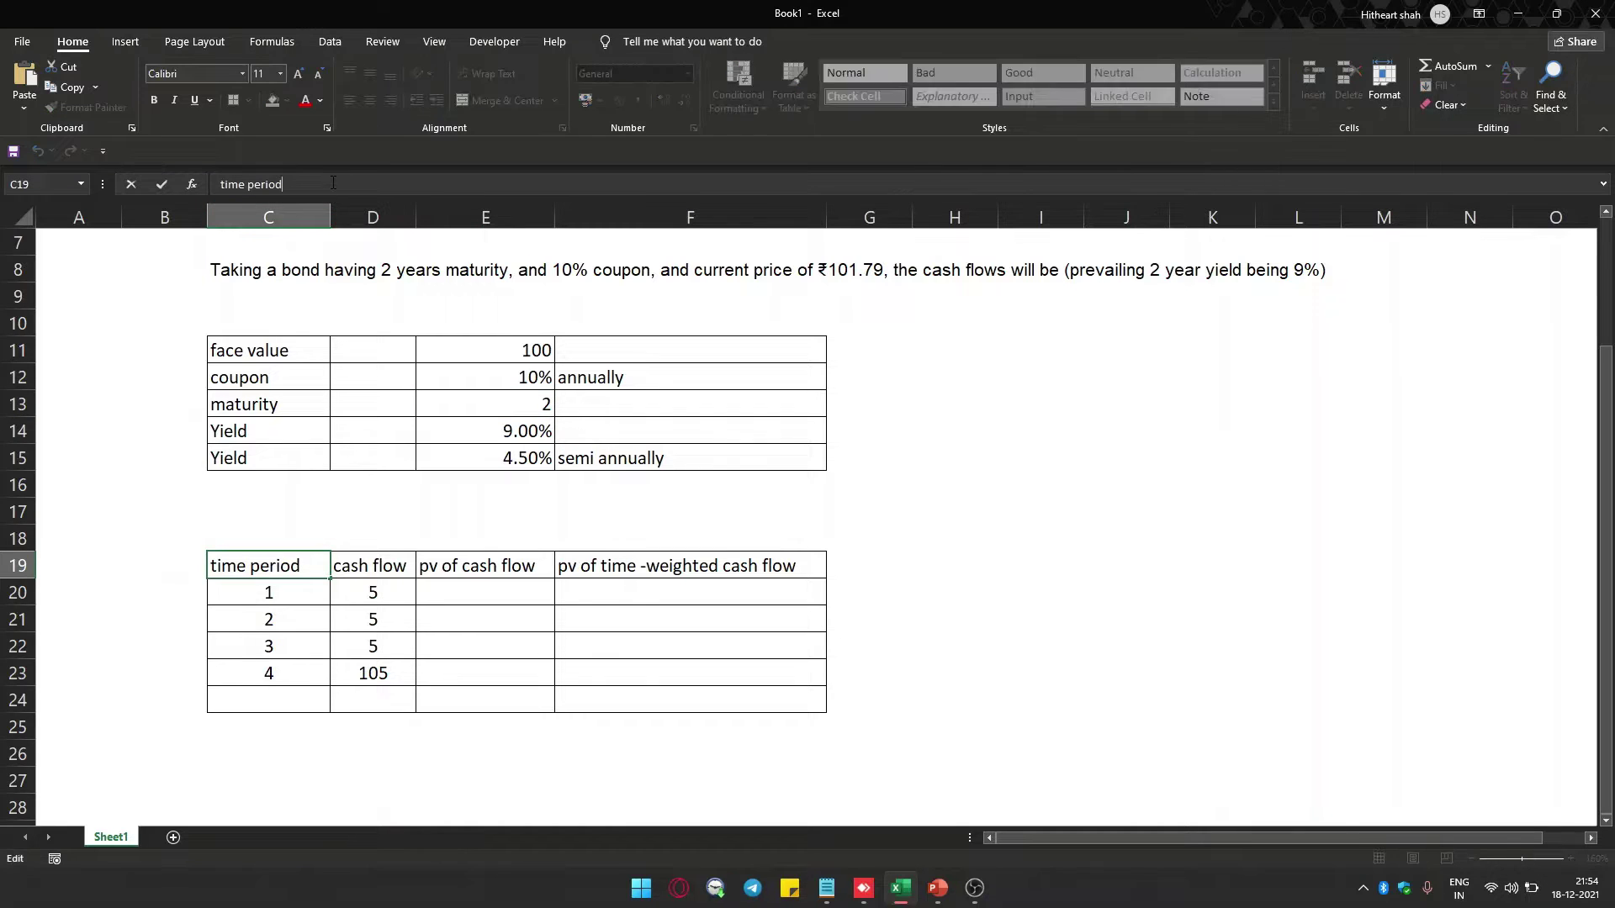
{"action": "type", "text": "(half yearly)"}
{"action": "key", "text": "Return"}
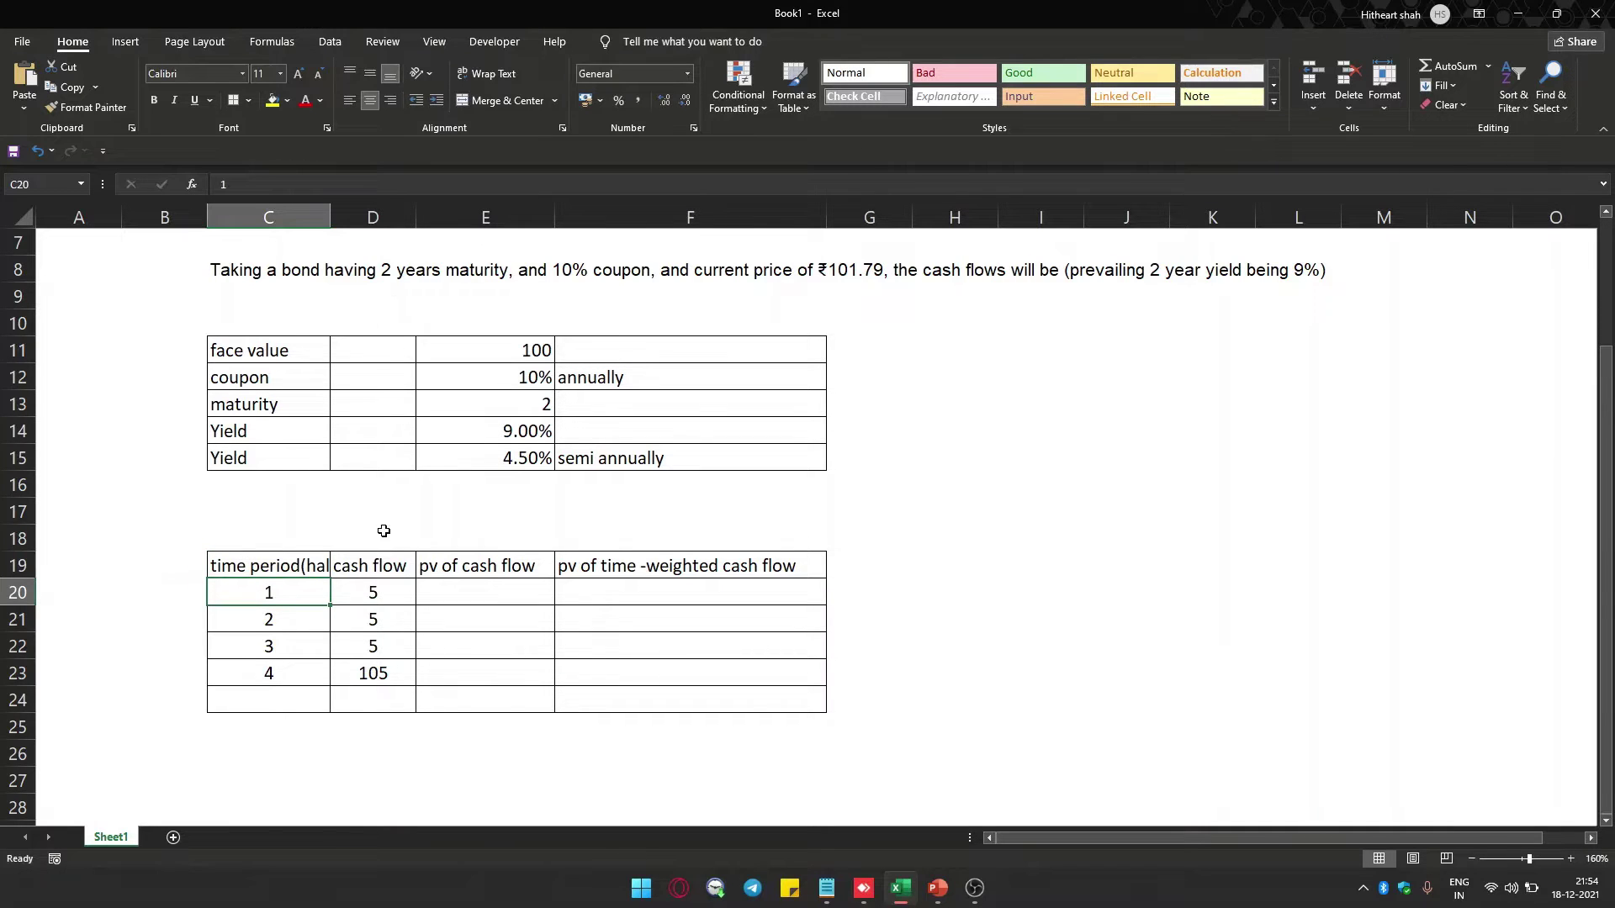
Examine the annual coupon rate and the half-yearly cash flows in D20 to D23.
{"action": "left_click", "coordinate": [528, 389]}
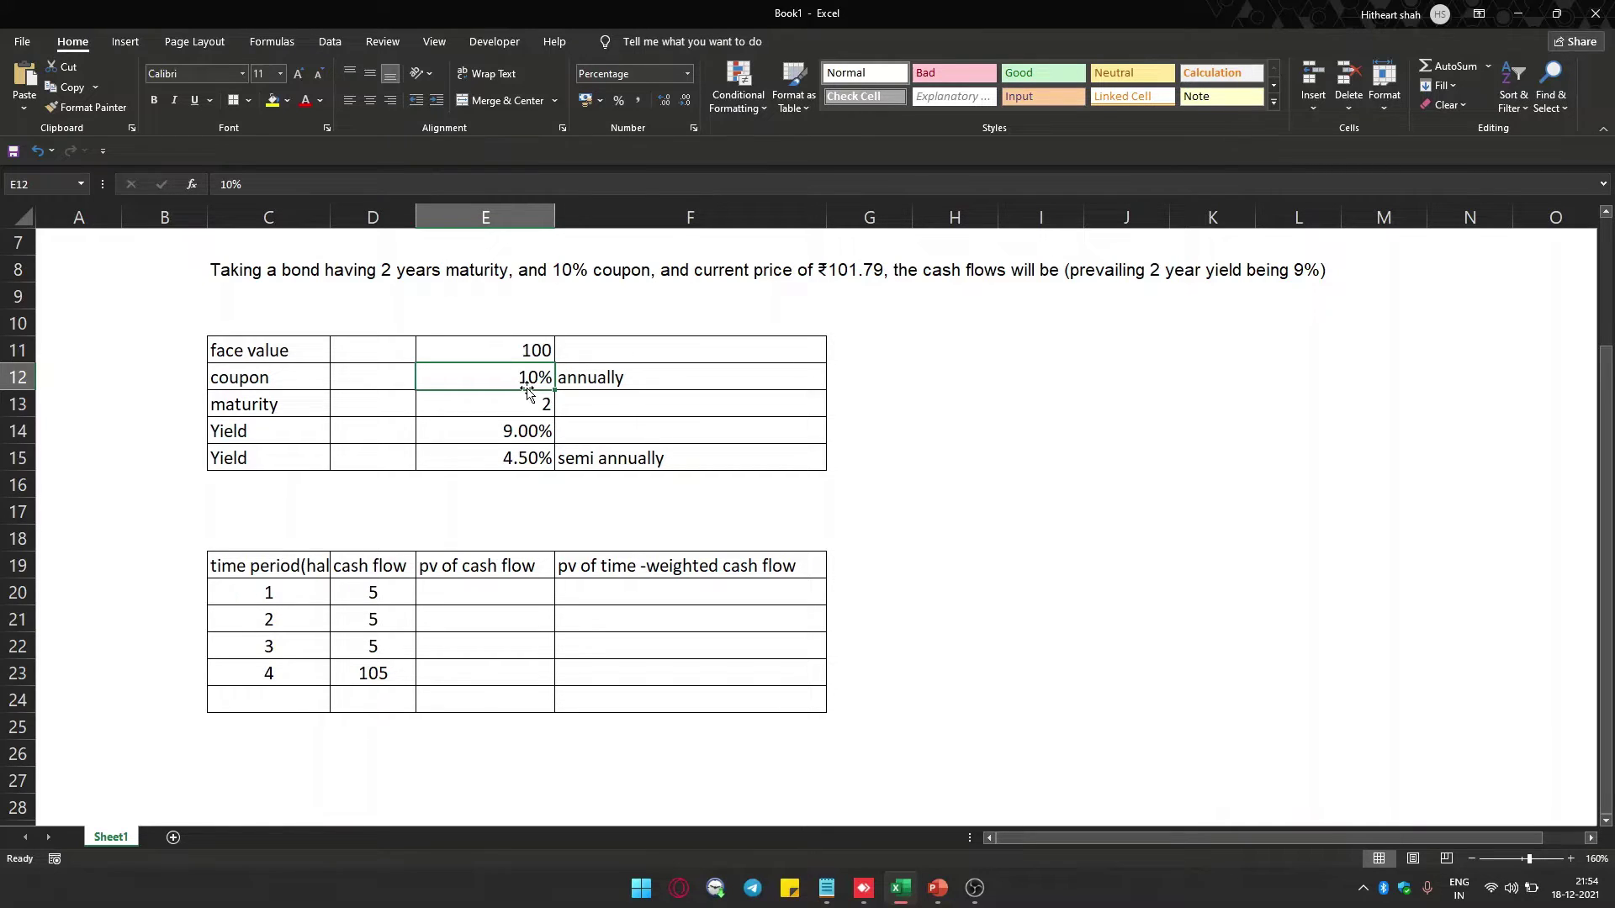
{"action": "left_click", "coordinate": [364, 595]}
{"action": "key", "text": "Down"}
{"action": "key", "text": "Down"}
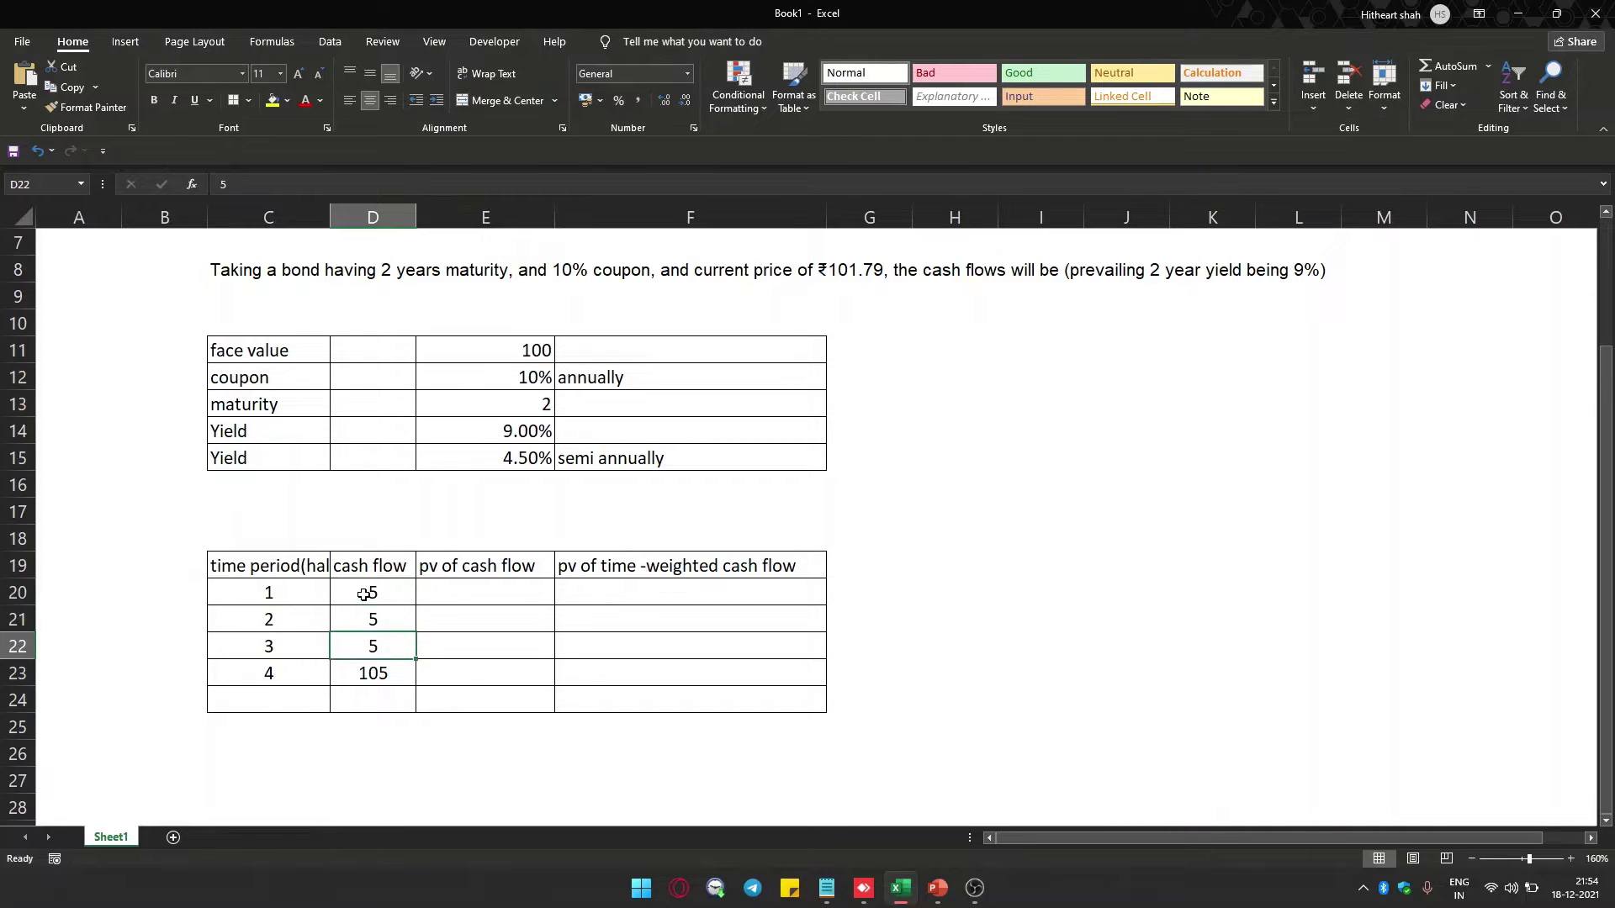
{"action": "key", "text": "Down"}
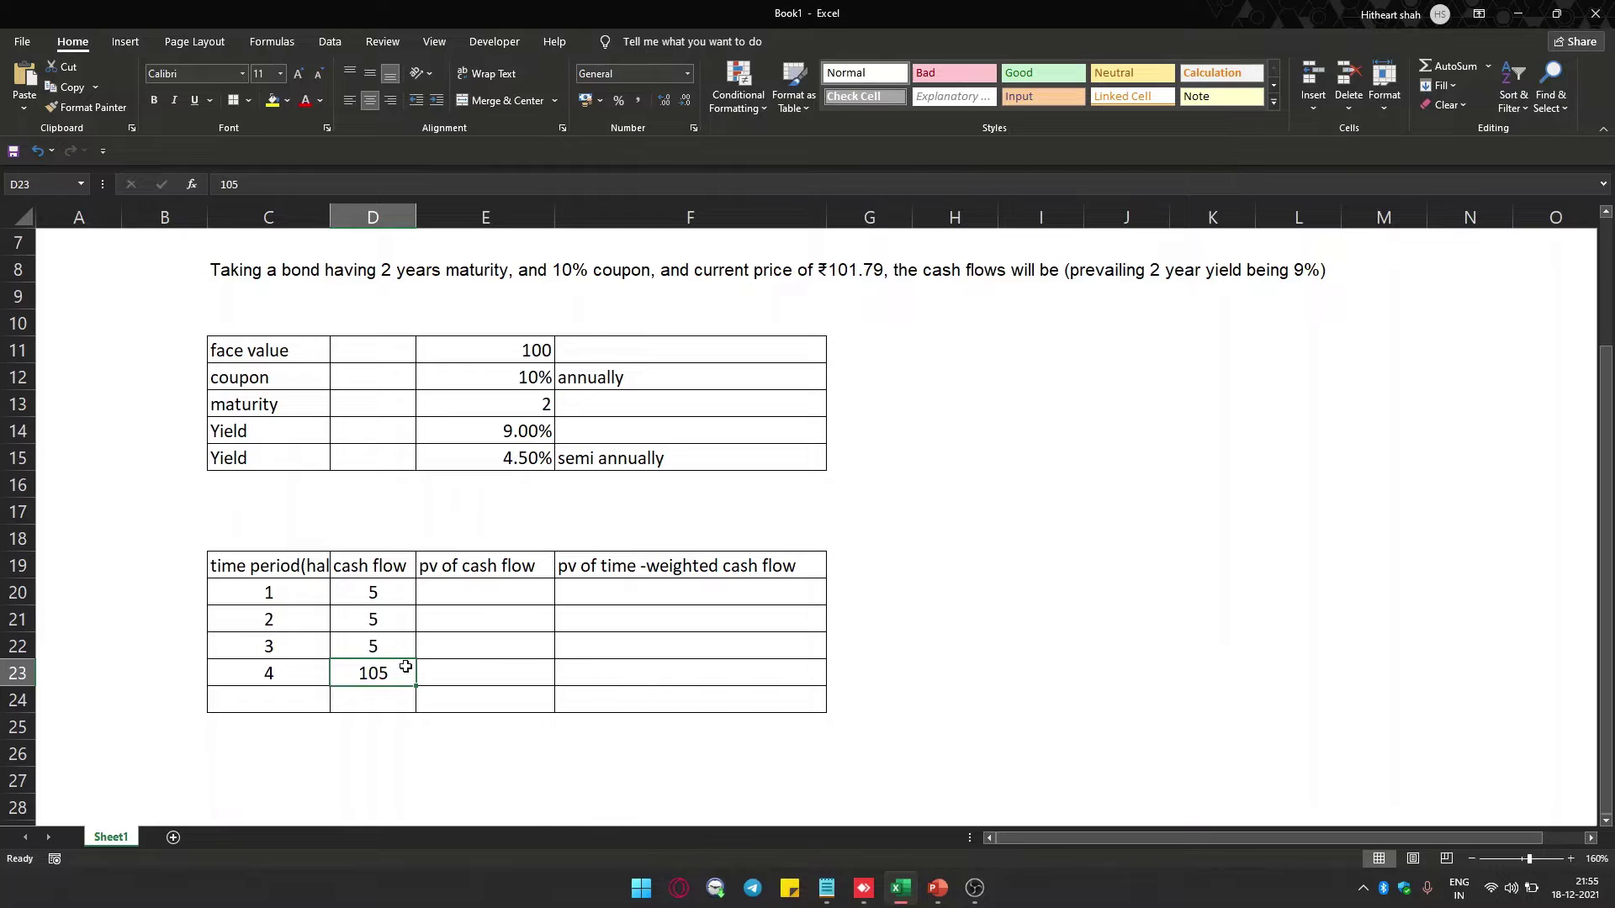
{"action": "left_click", "coordinate": [393, 690]}
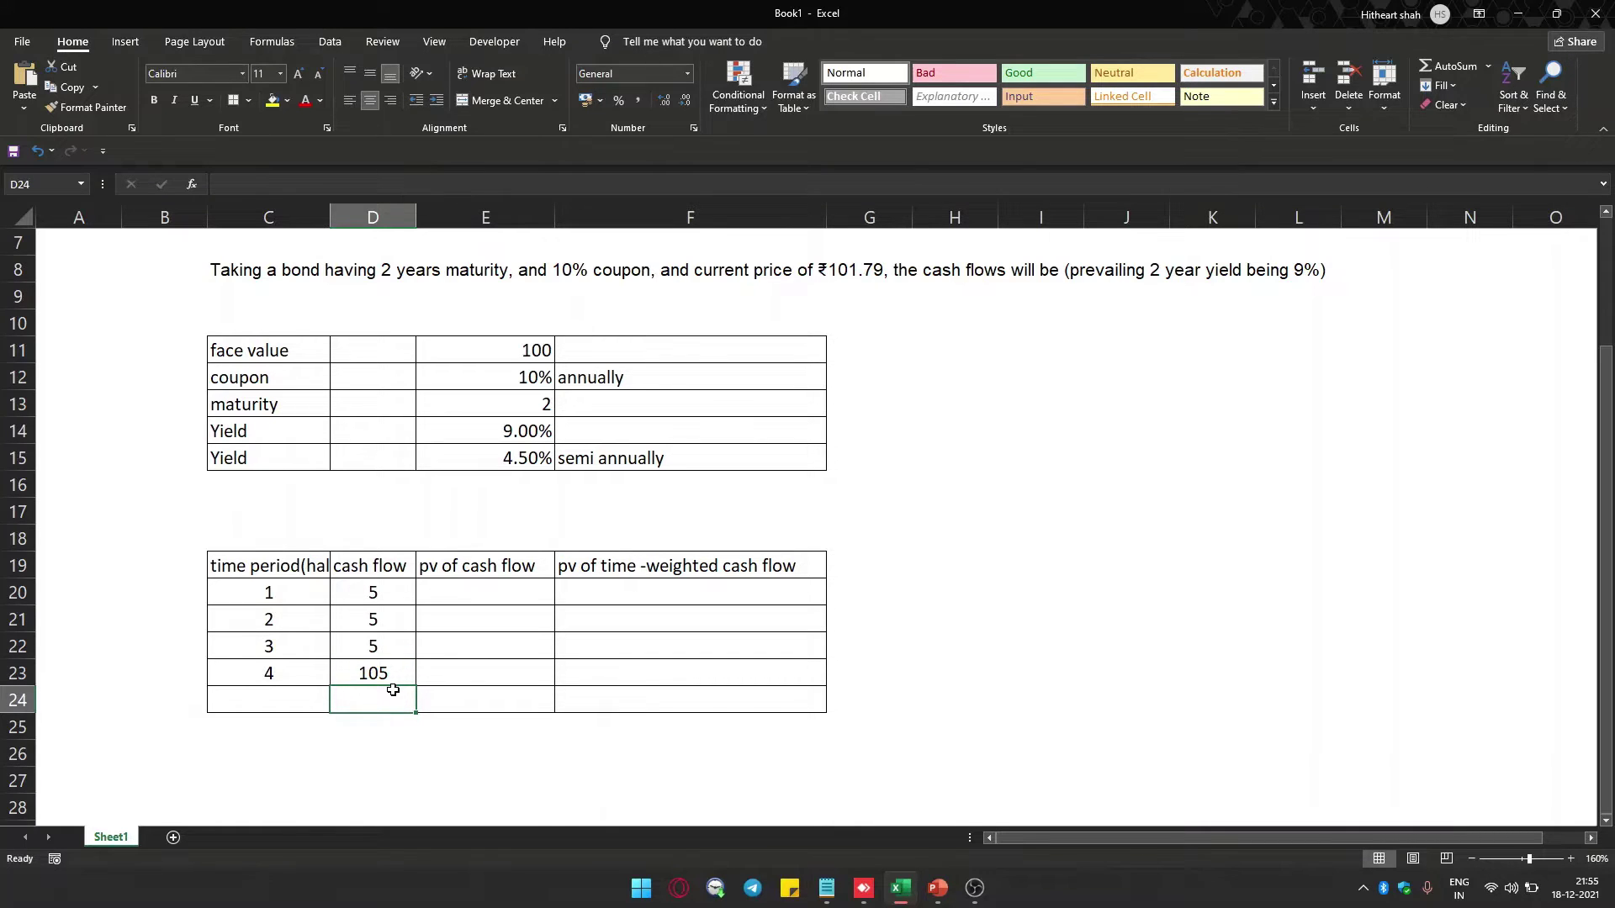
Enter the present value formula =D20/(1+E15)^C20 in E20 and fill it down to E23.
{"action": "left_click", "coordinate": [484, 590]}
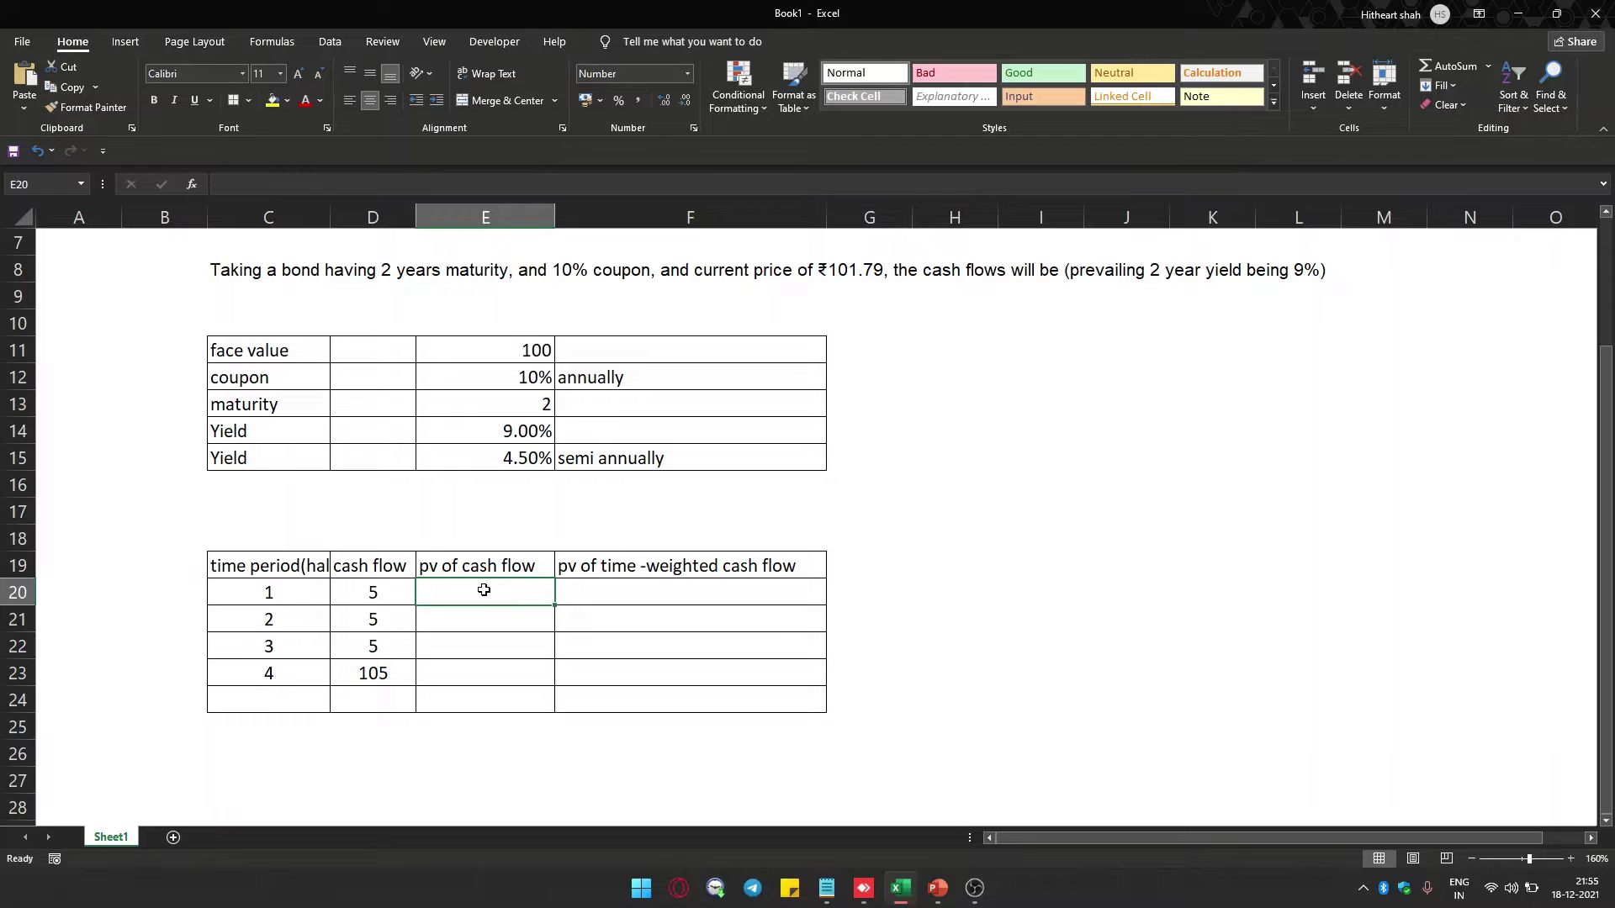
{"action": "type", "text": "="}
{"action": "key", "text": "Left"}
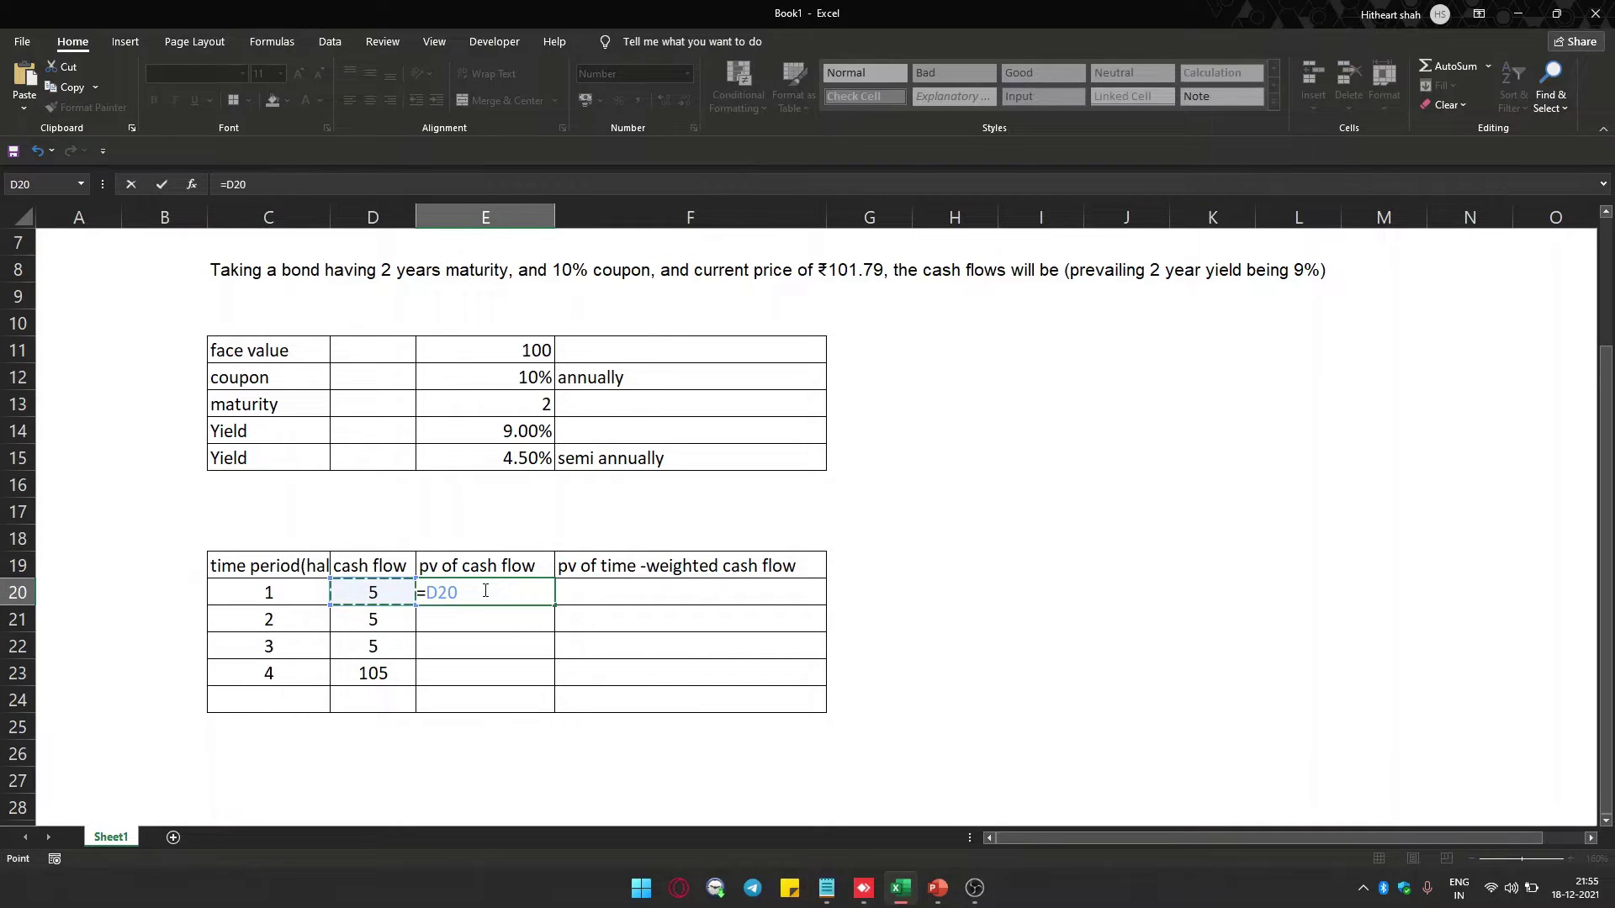
{"action": "type", "text": "/"}
{"action": "type", "text": "+"}
{"action": "left_click", "coordinate": [537, 457]}
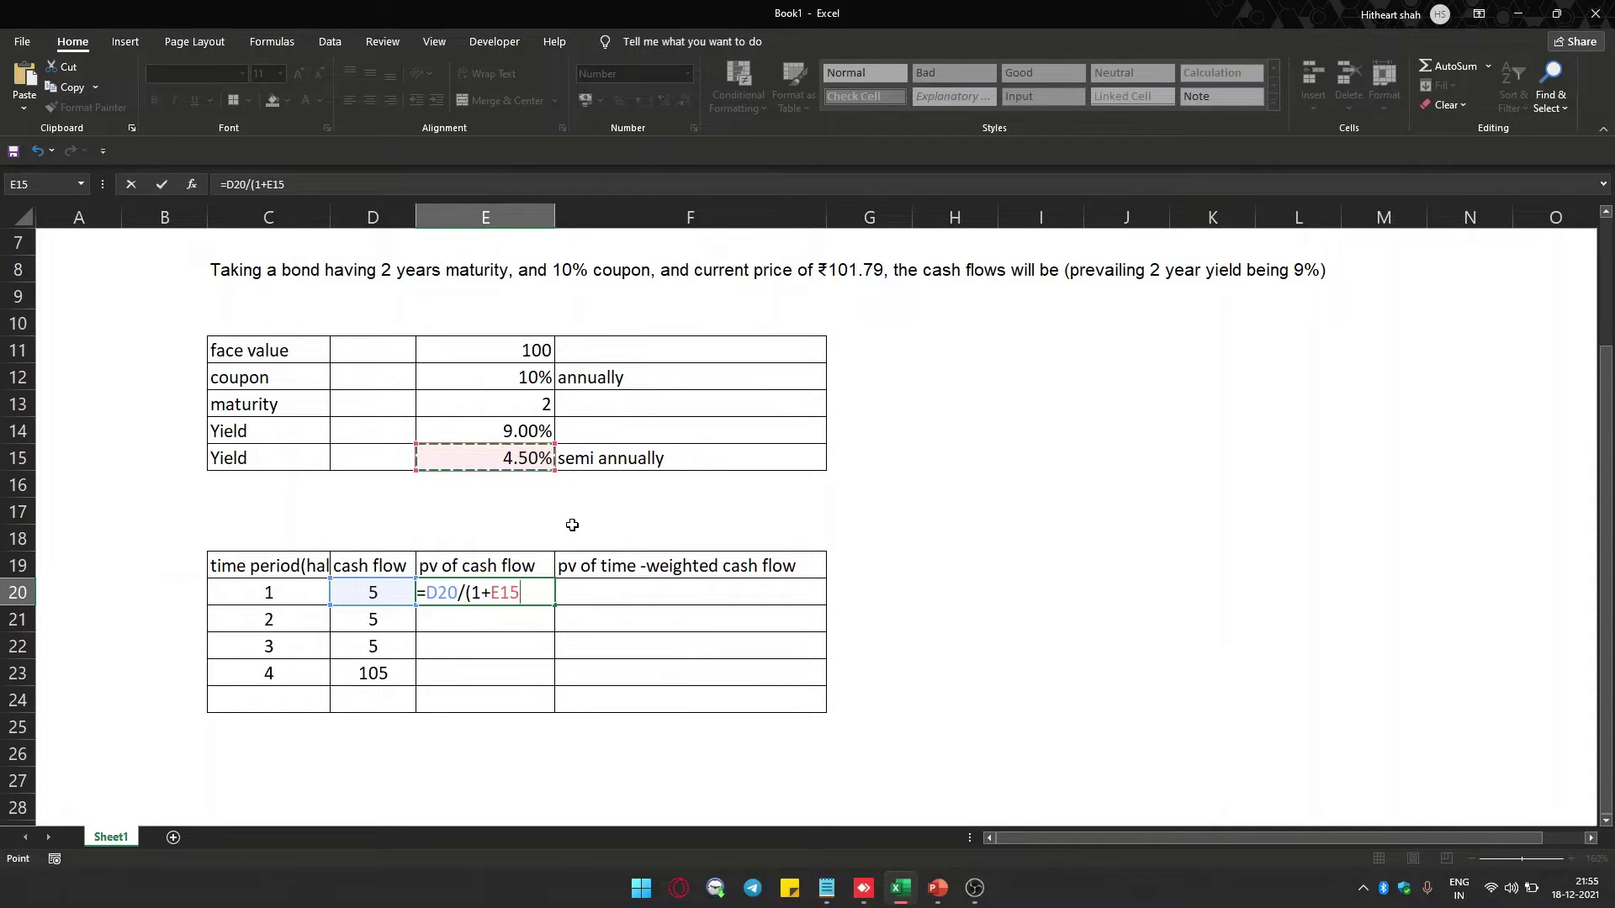
{"action": "type", "text": ")^"}
{"action": "left_click", "coordinate": [295, 589]}
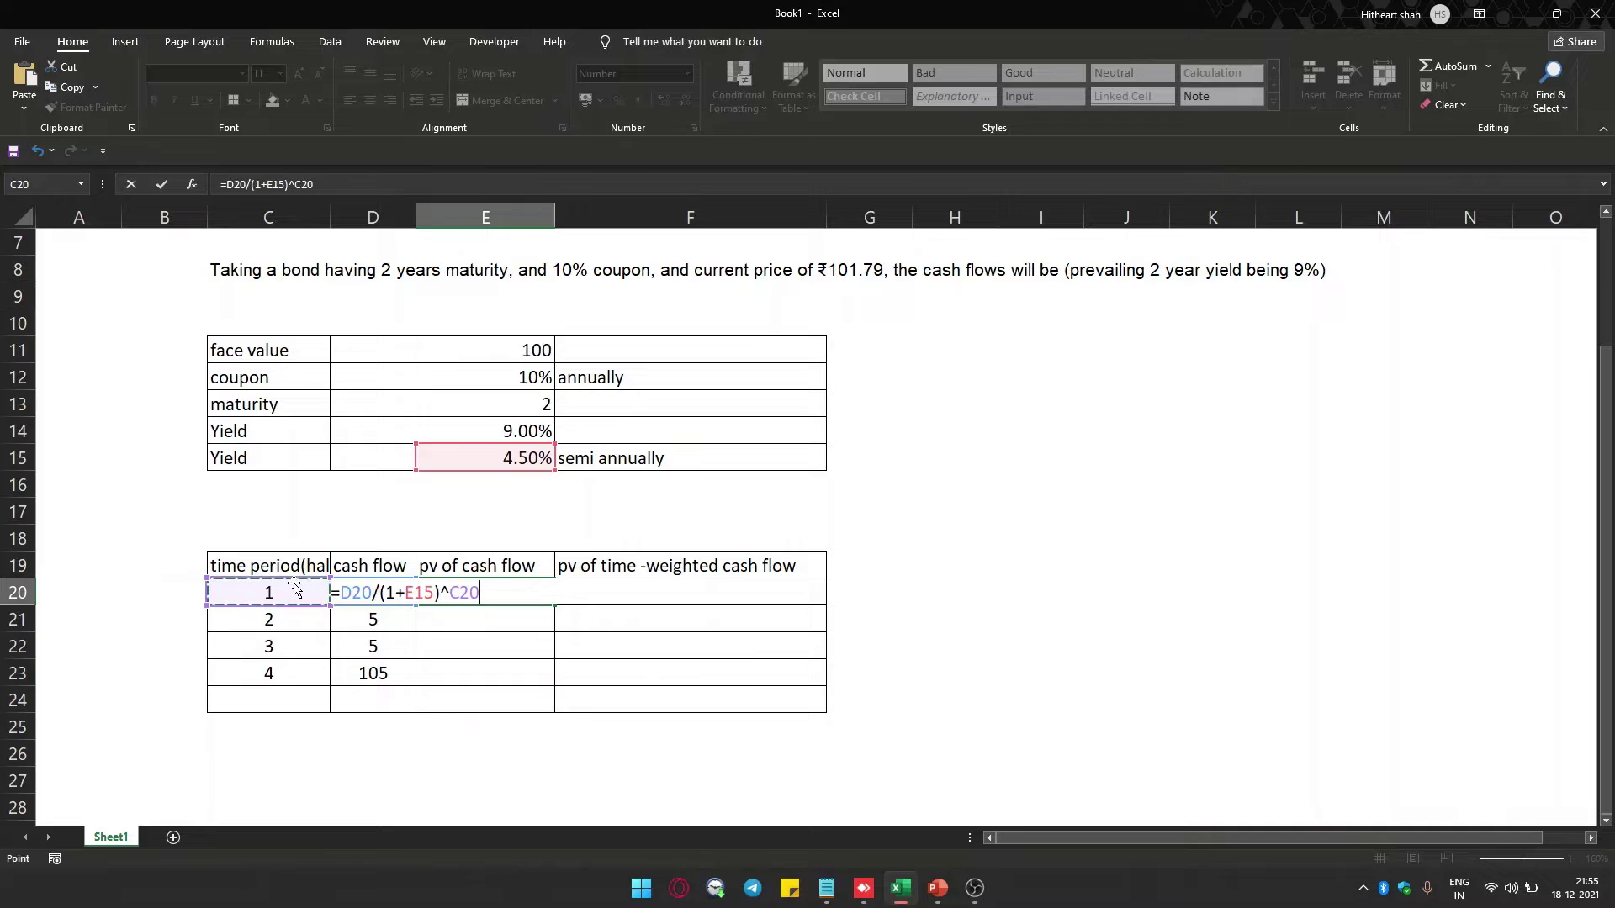
{"action": "key", "text": "Return"}
{"action": "key", "text": "Up"}
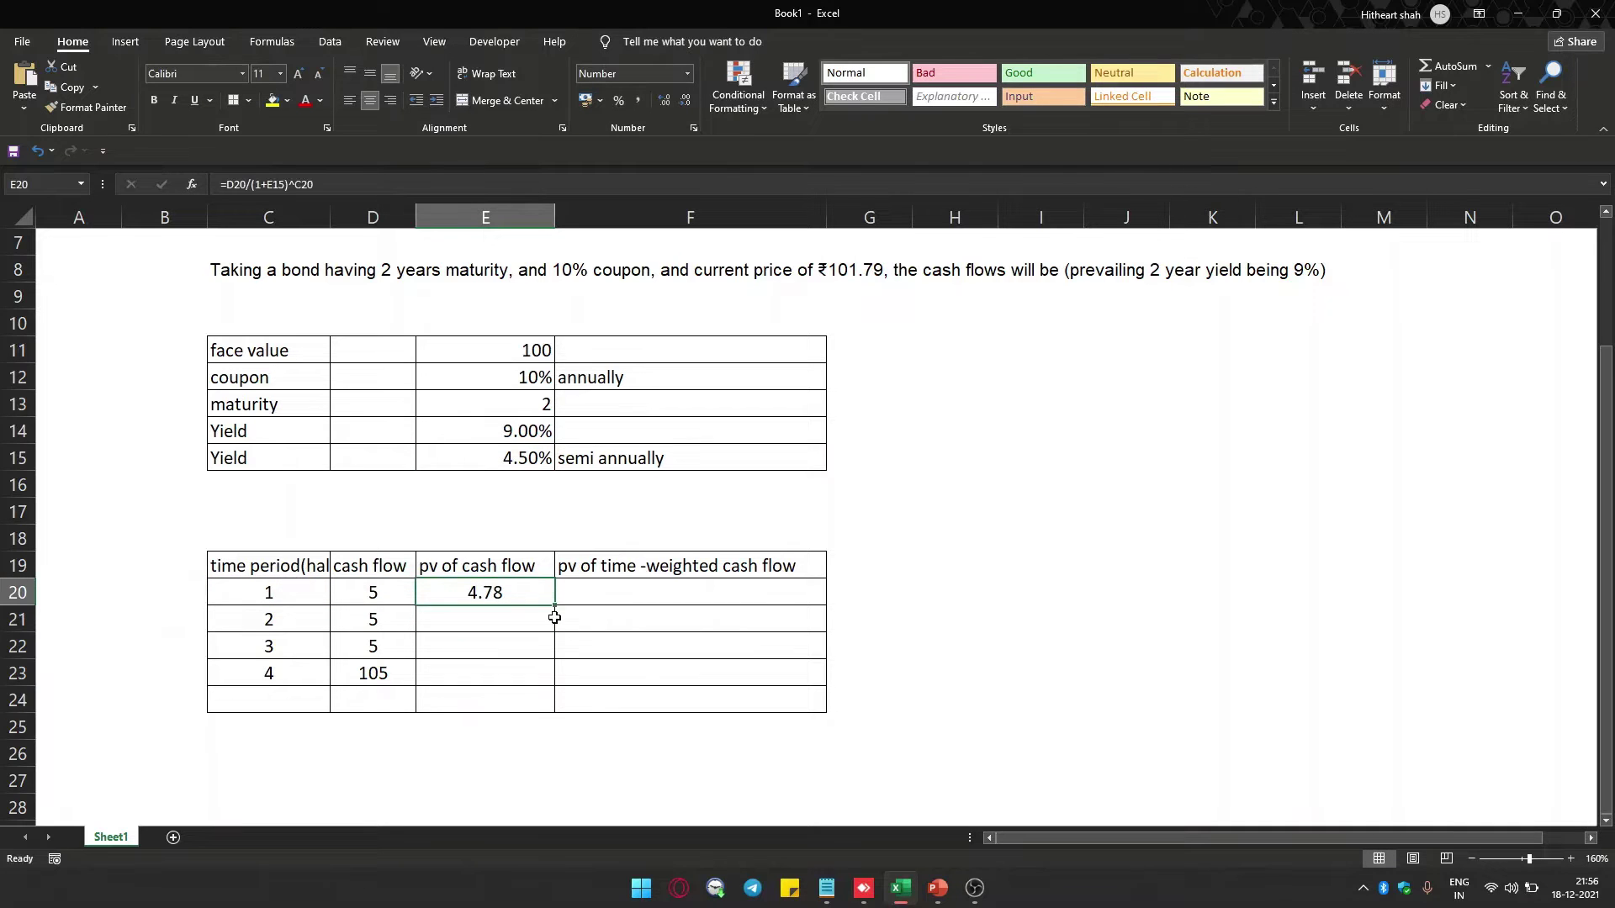
{"action": "left_click_drag", "start_coordinate": [552, 609], "coordinate": [546, 680]}
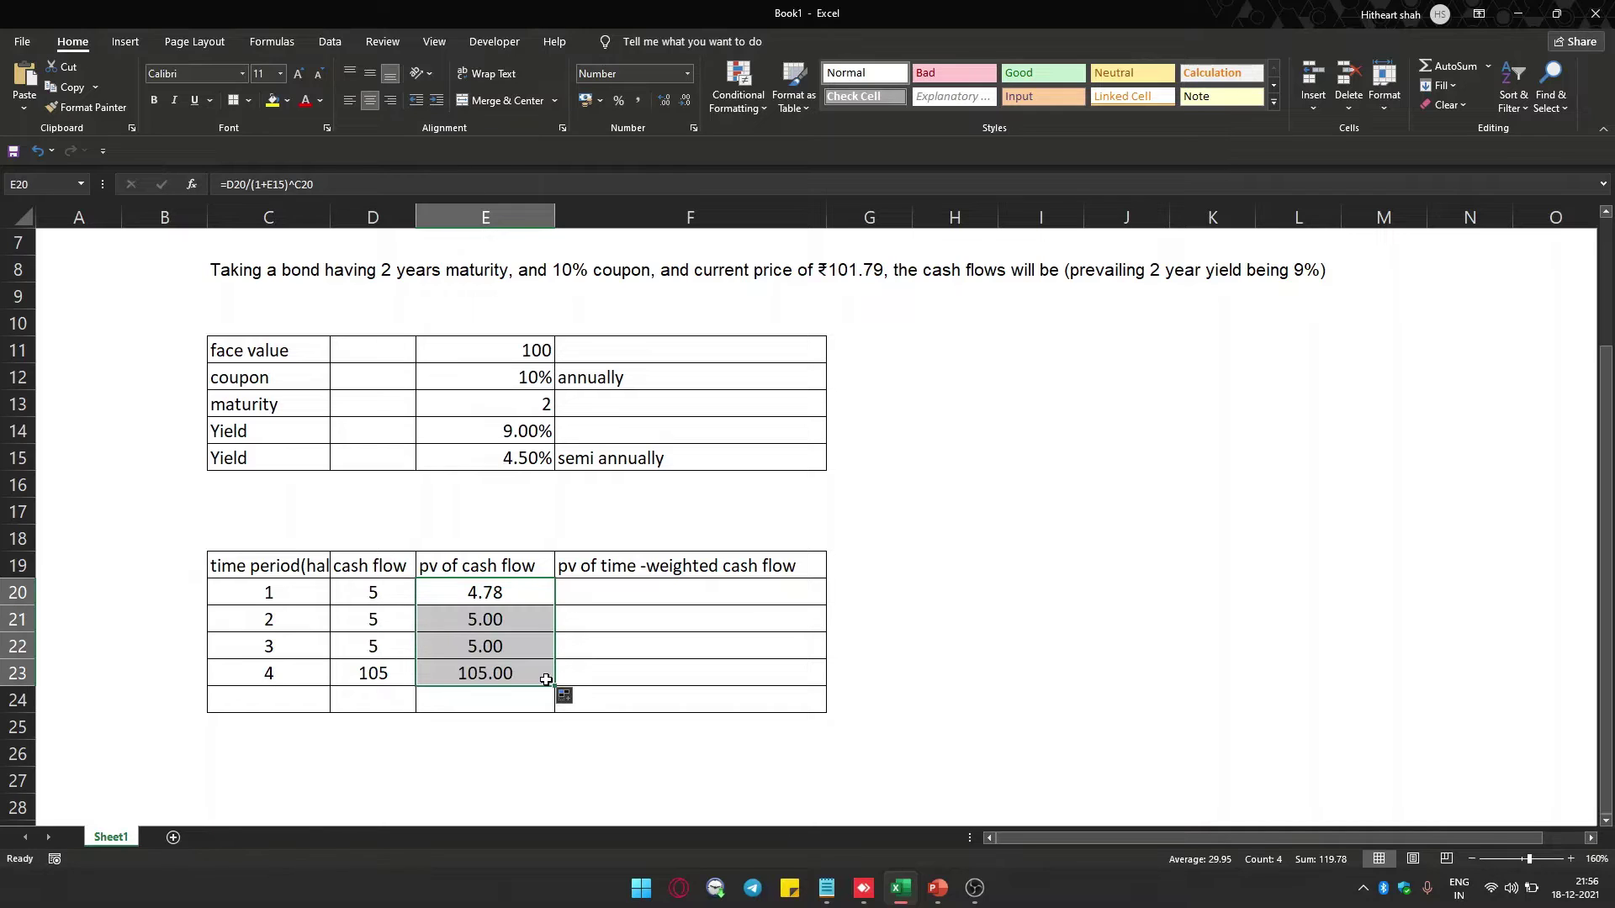
Enter the time-weighted present value formula =E20*C20 in F20 and fill it down to F23.
{"action": "left_click", "coordinate": [624, 588]}
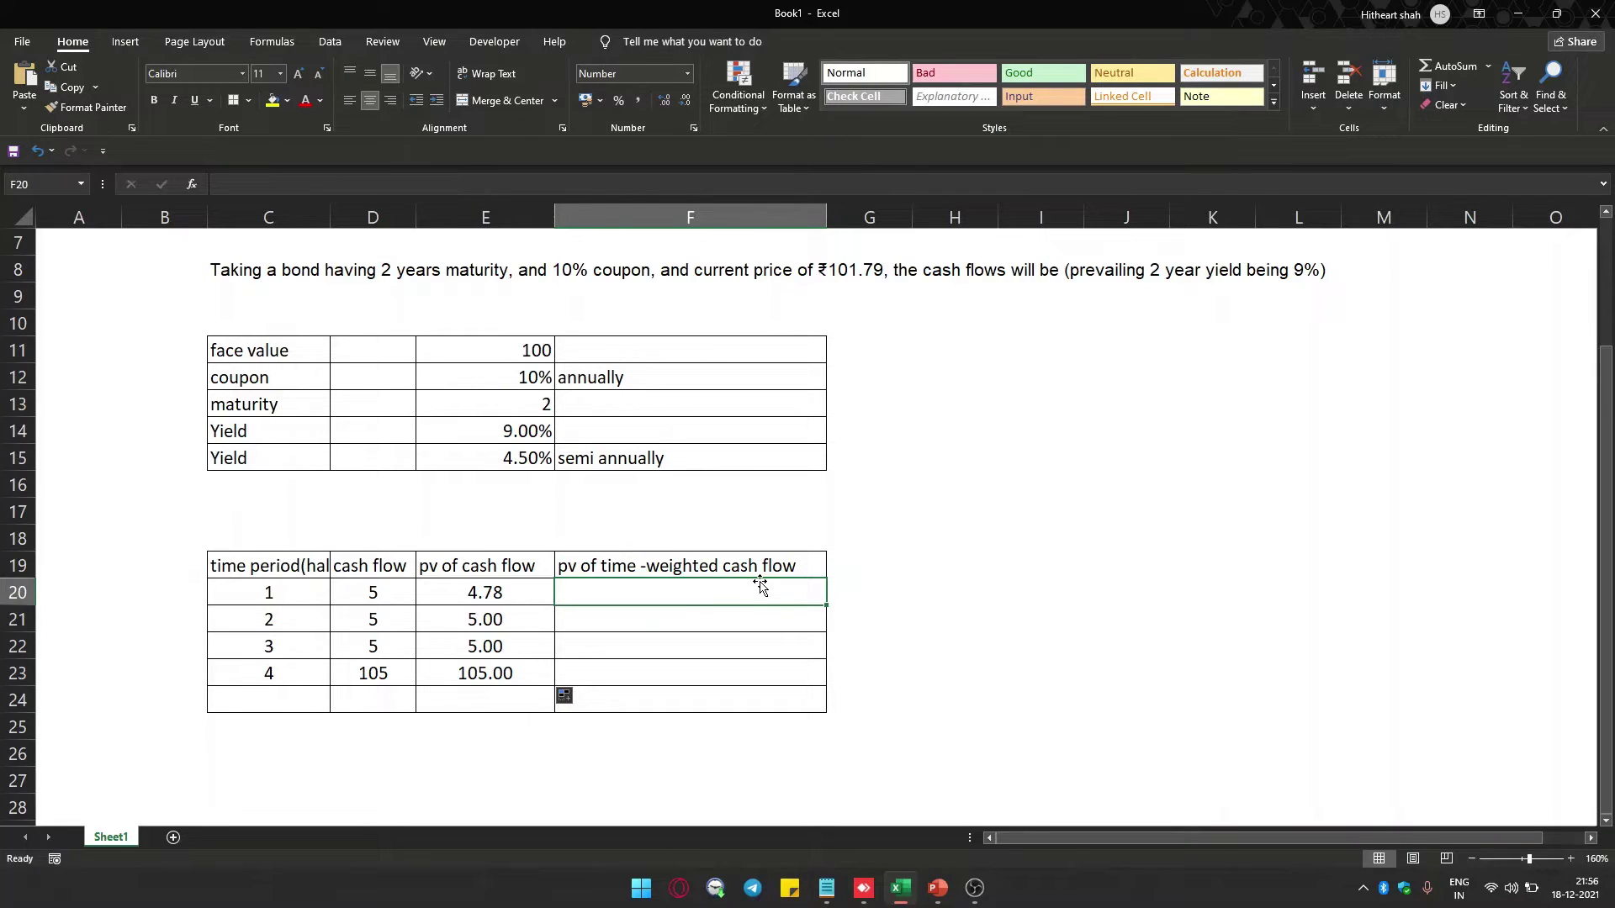
{"action": "type", "text": "="}
{"action": "key", "text": "Left"}
{"action": "type", "text": "*"}
{"action": "key", "text": "Left"}
{"action": "key", "text": "Left"}
{"action": "key", "text": "Left"}
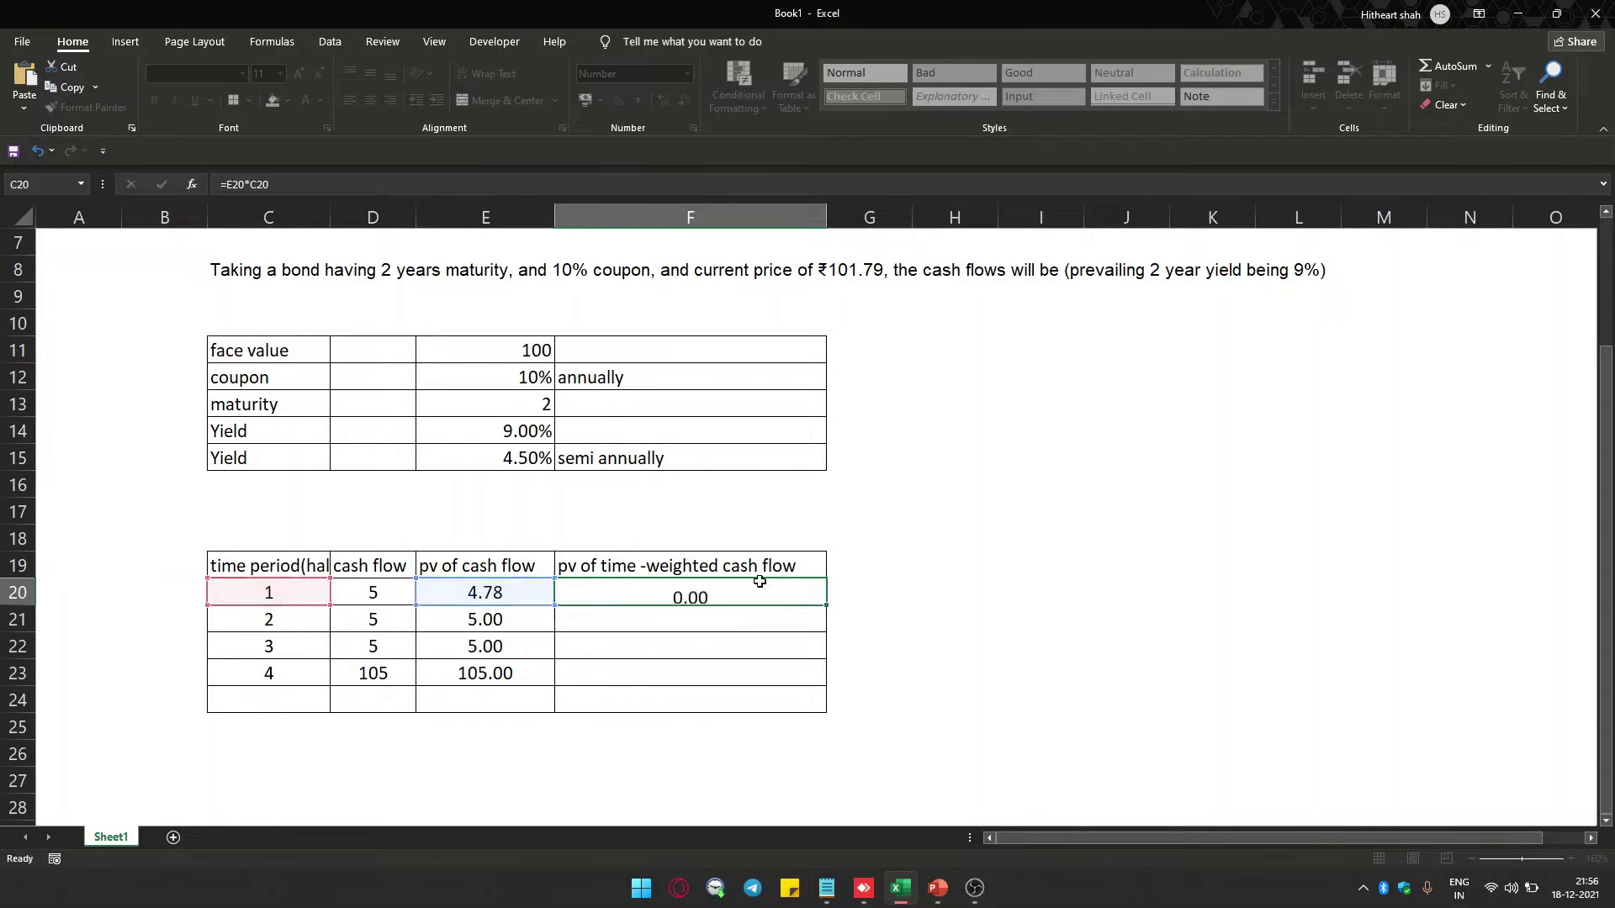
{"action": "key", "text": "Return"}
{"action": "left_click", "coordinate": [759, 583]}
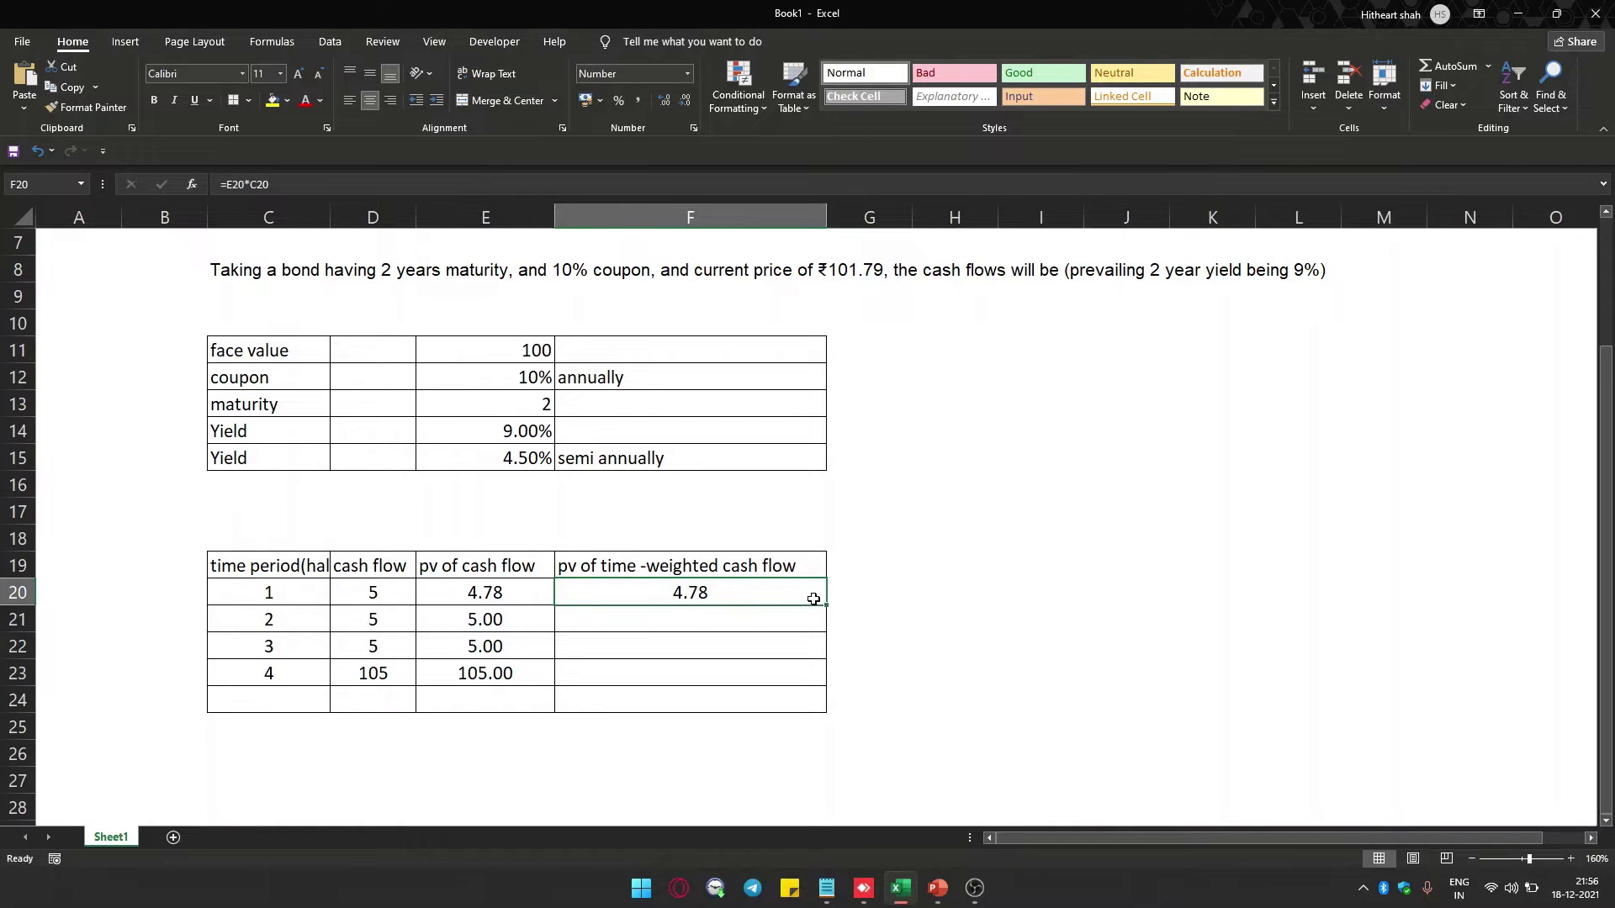
{"action": "left_click_drag", "start_coordinate": [831, 608], "coordinate": [829, 686]}
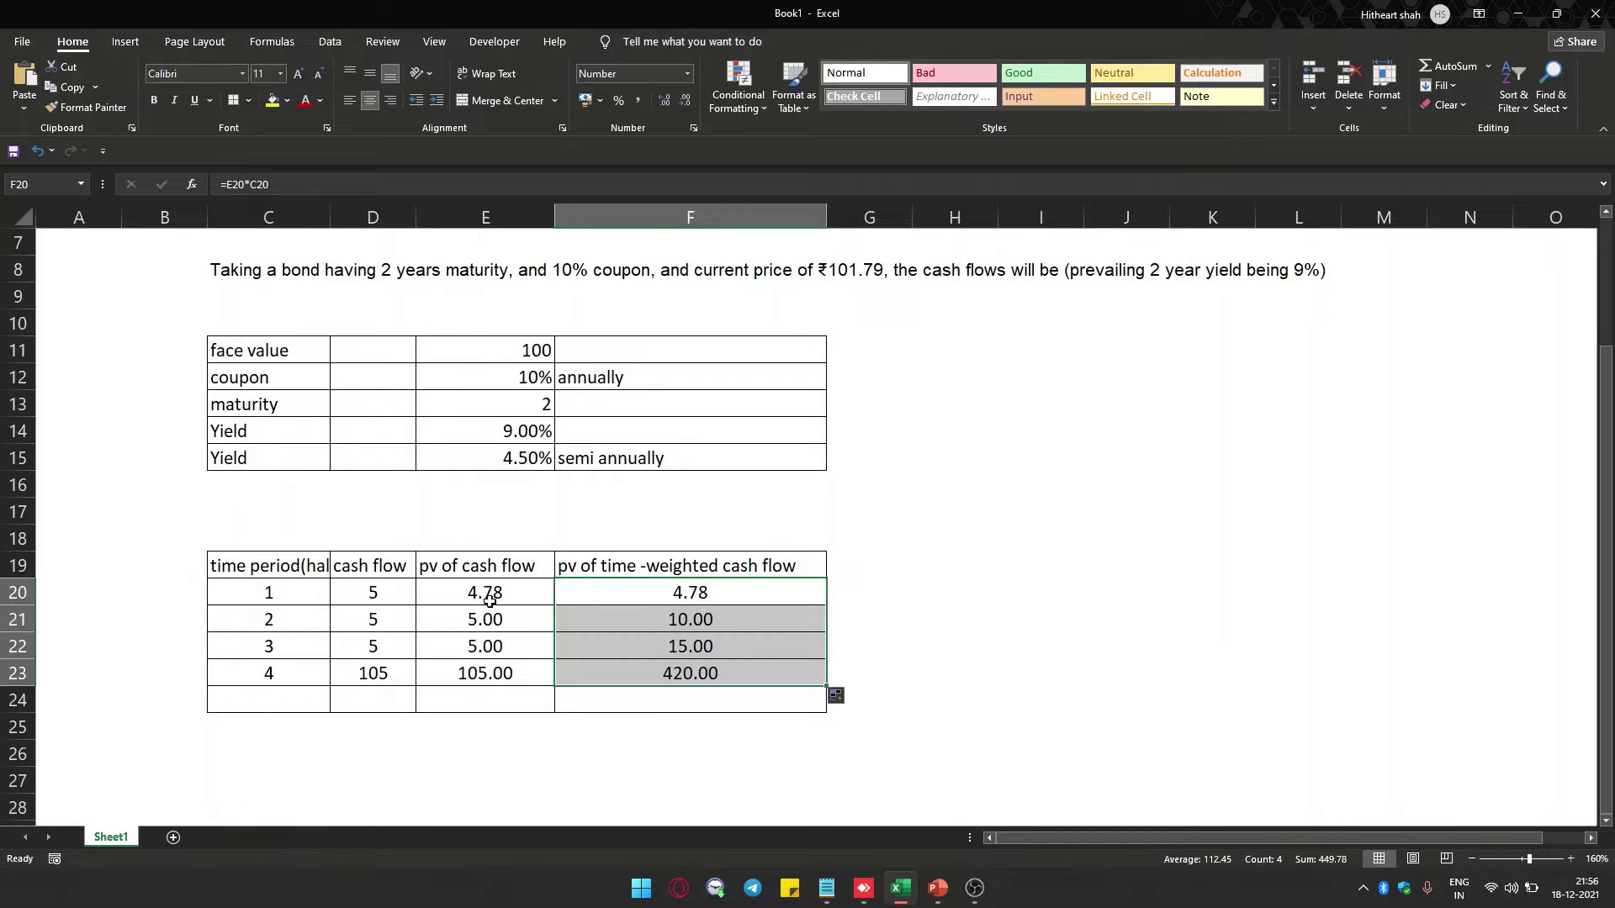
Make the yield reference in E20's formula absolute as $E$15 and refill the formula down to E23.
{"action": "left_click", "coordinate": [528, 600]}
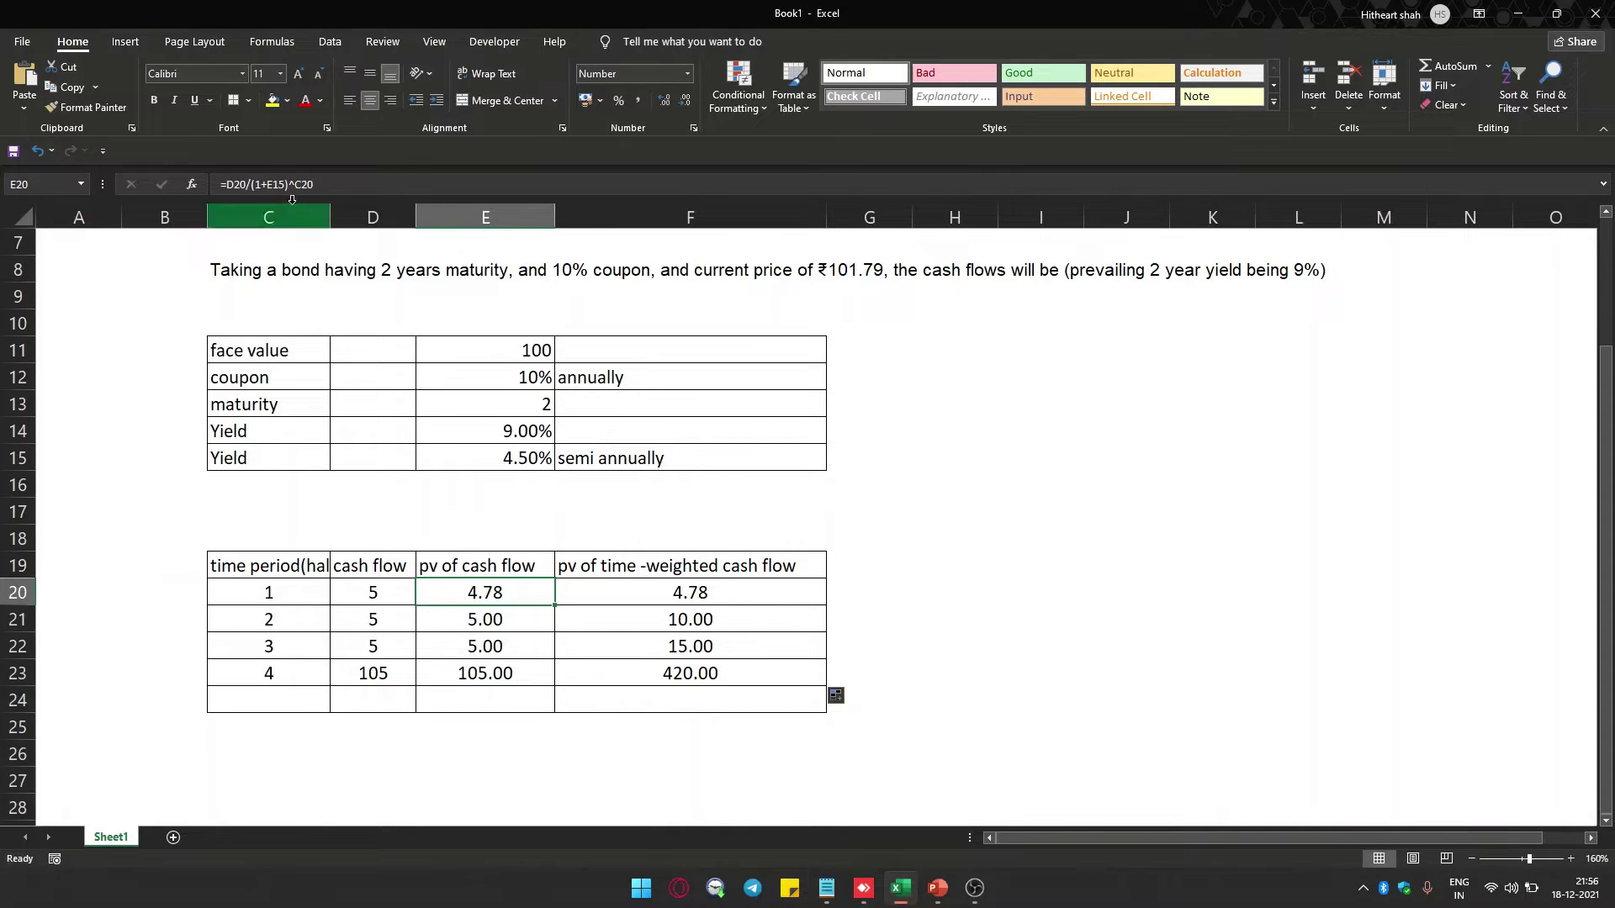
{"action": "left_click", "coordinate": [273, 182]}
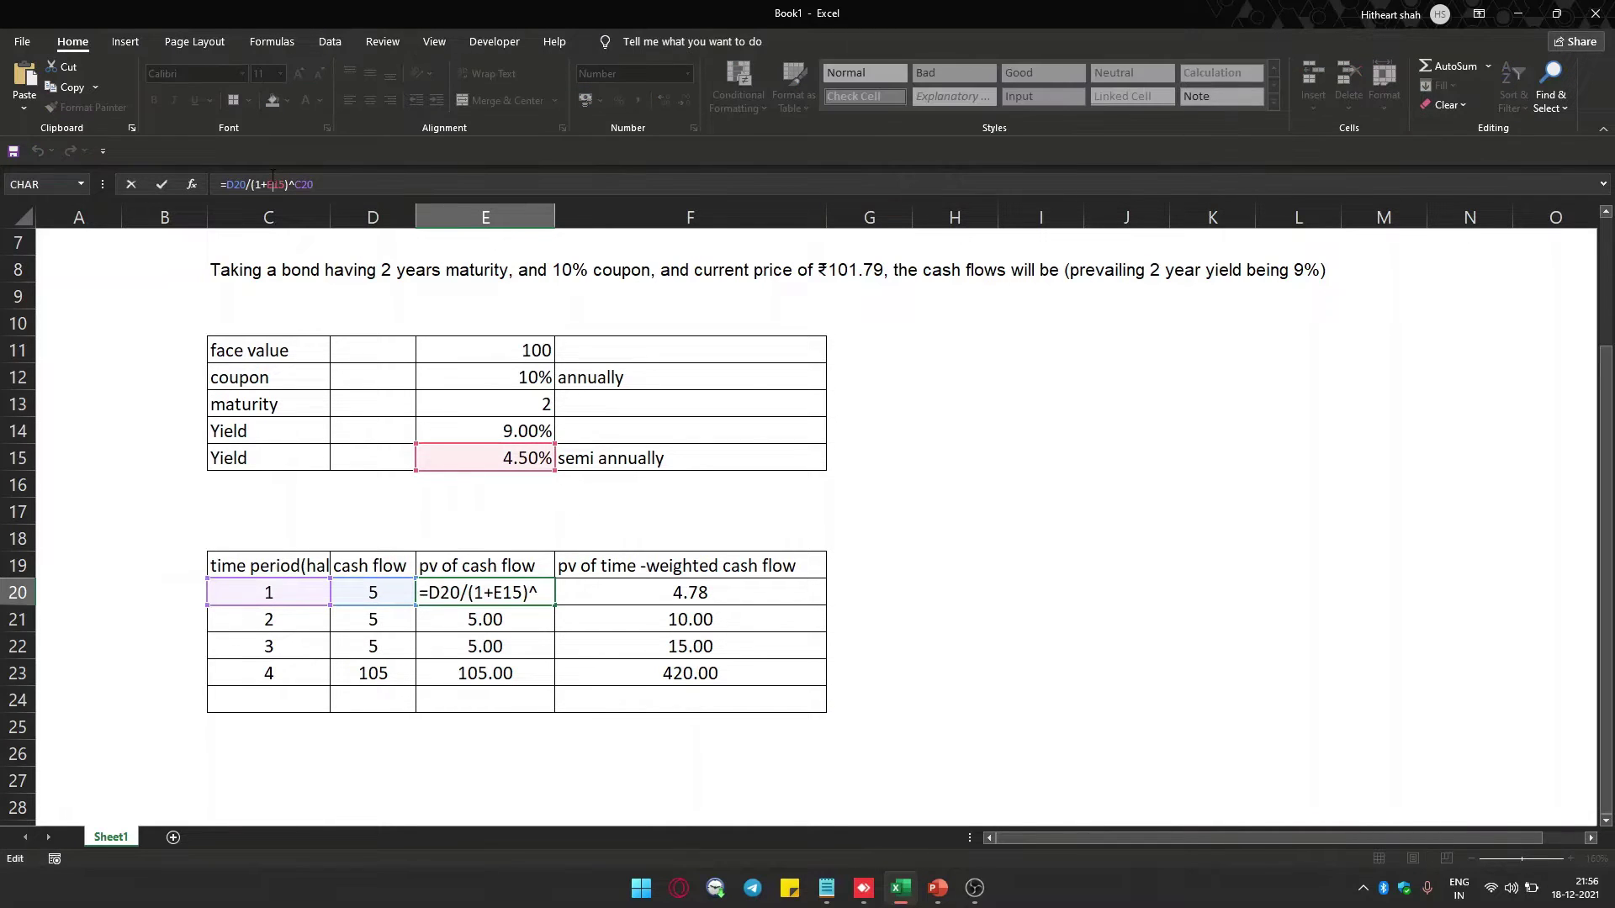
{"action": "key", "text": "F4"}
{"action": "key", "text": "Return"}
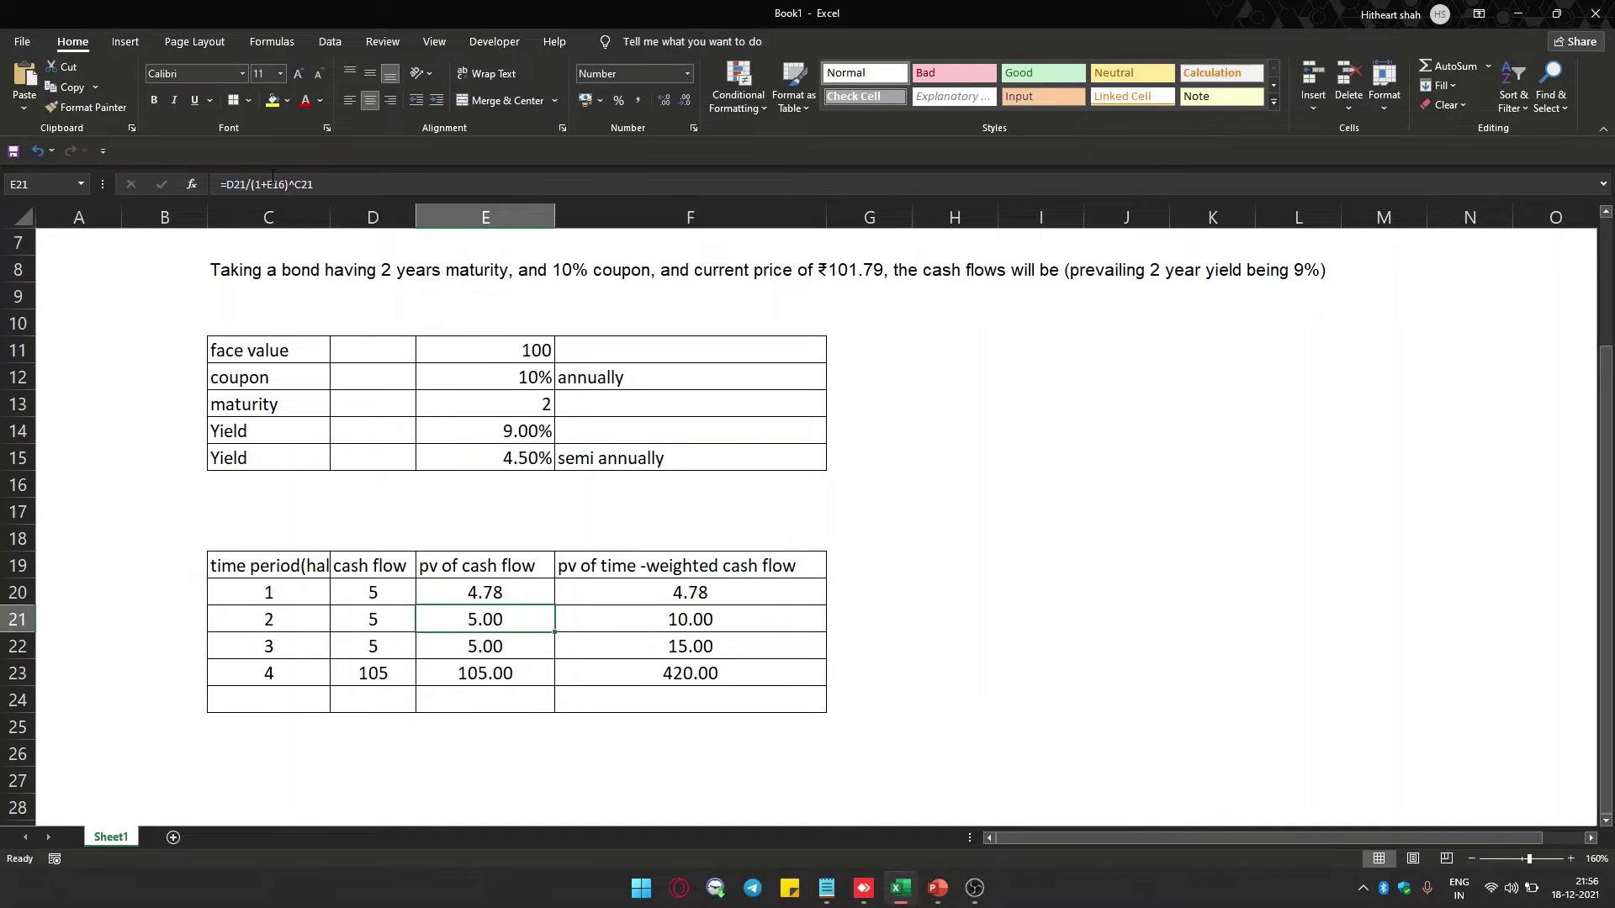
{"action": "left_click", "coordinate": [537, 594]}
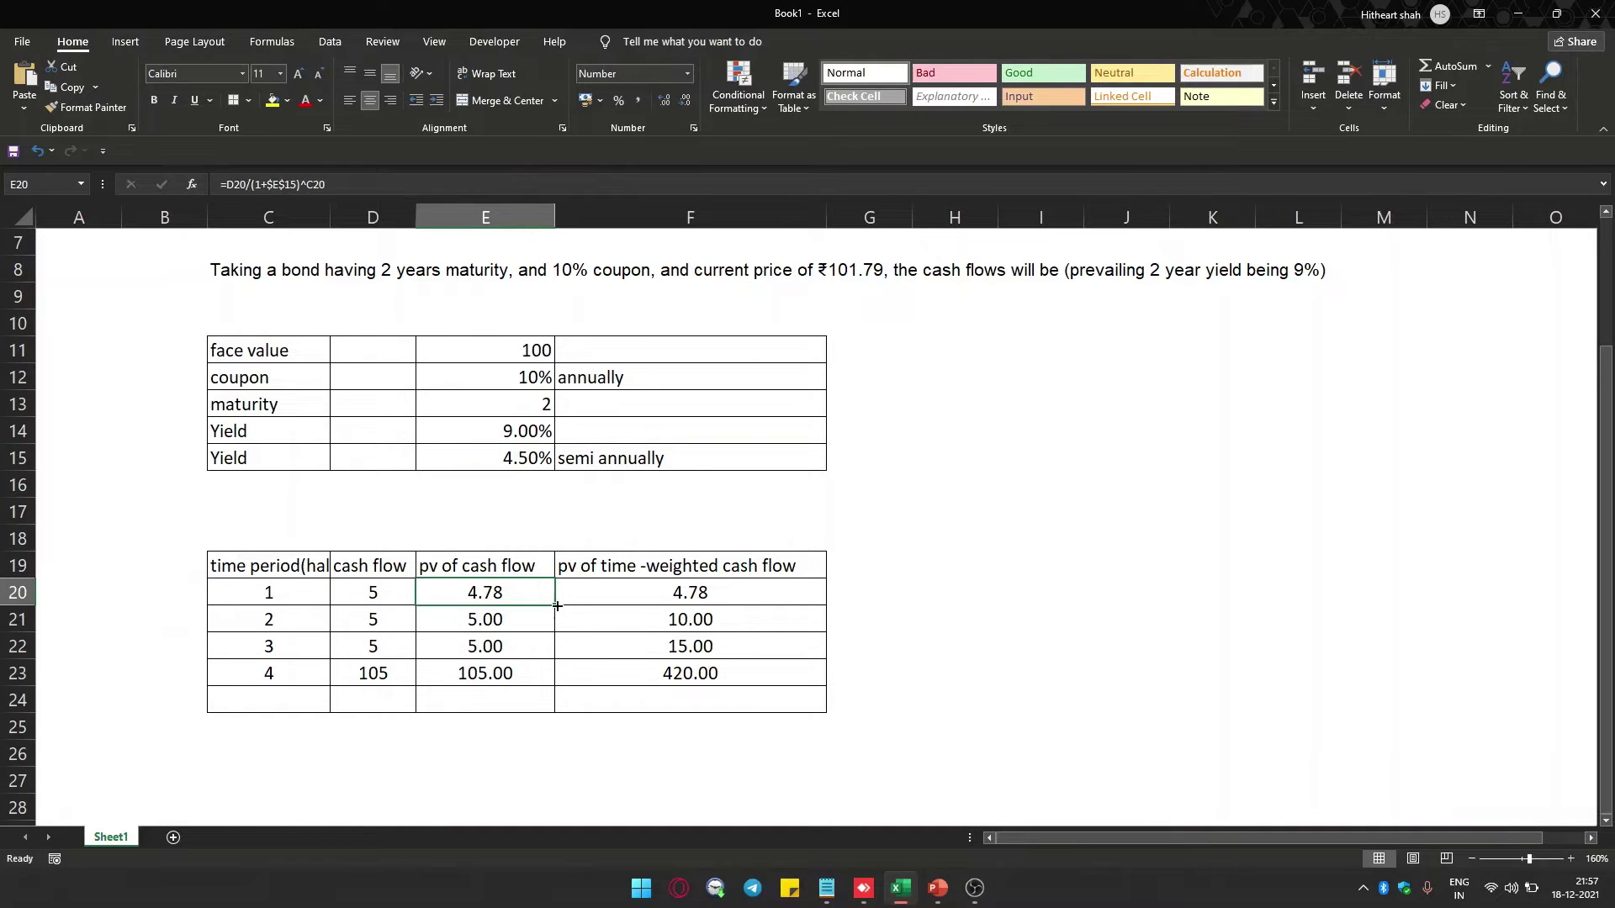
{"action": "left_click_drag", "start_coordinate": [554, 605], "coordinate": [552, 685]}
Total the present values of the cash flows in E24 with a SUM of E20:E23.
{"action": "left_click", "coordinate": [512, 703]}
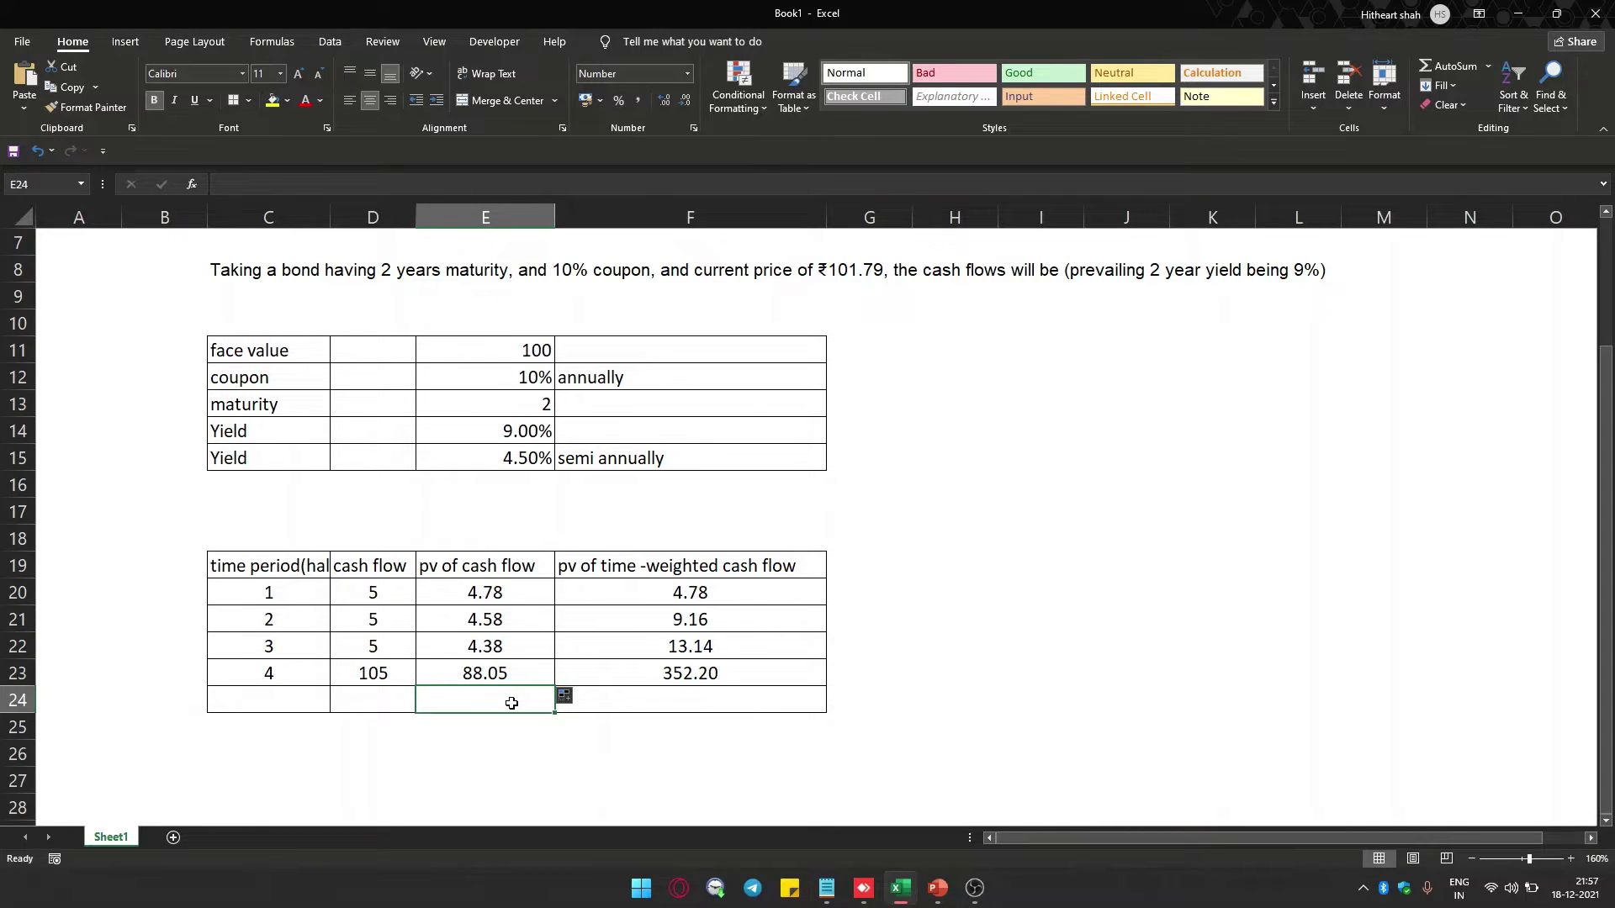
{"action": "type", "text": "=sum"}
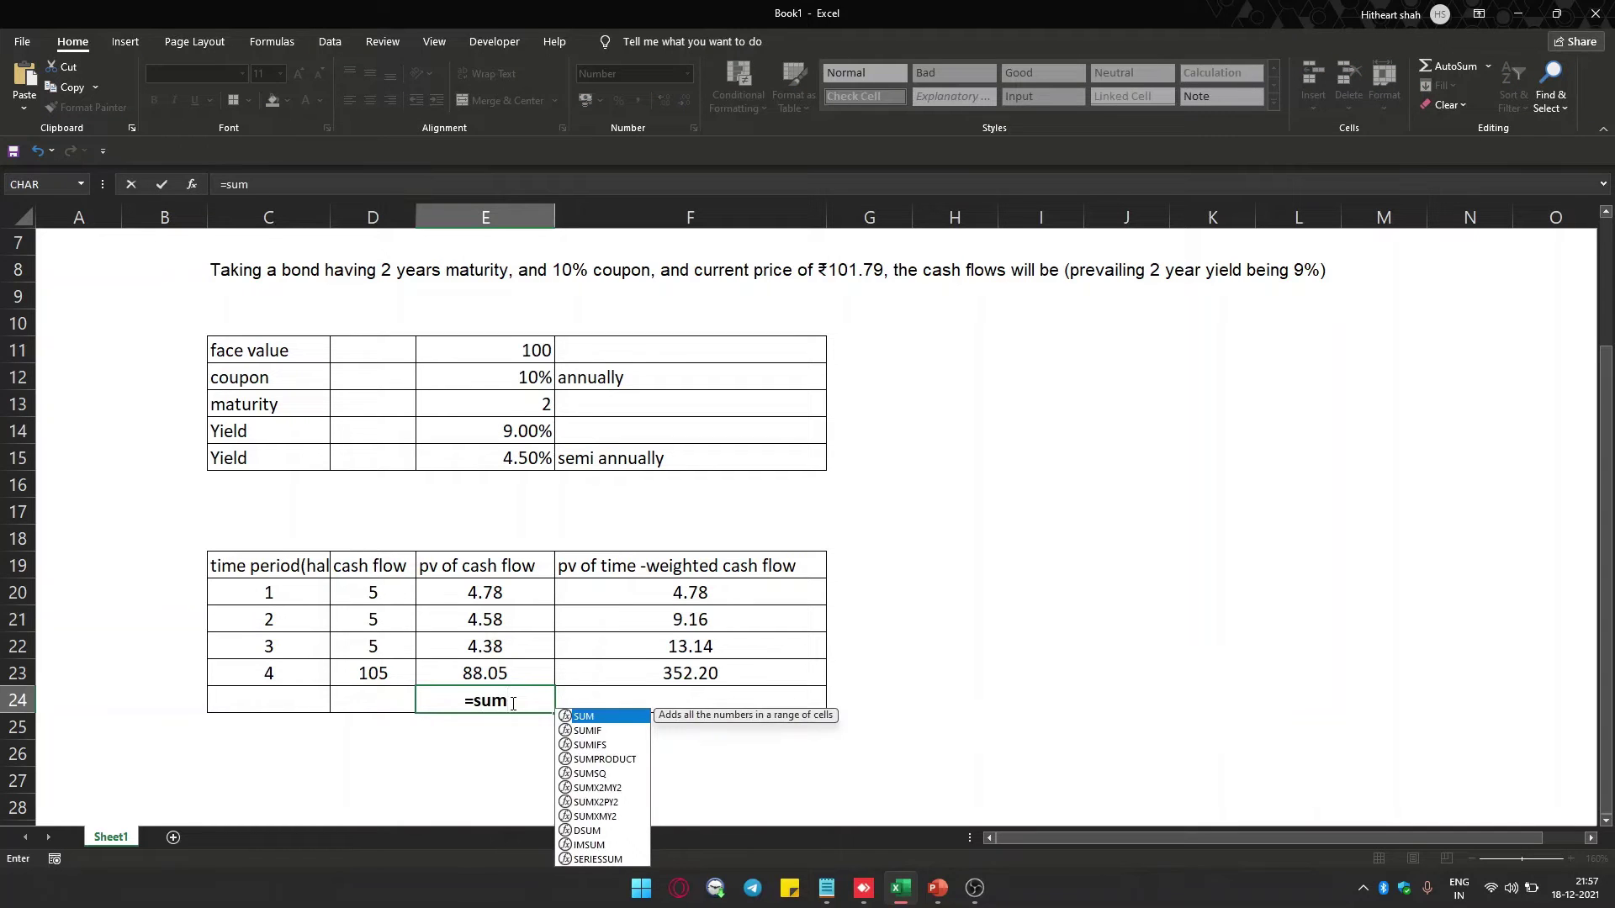
{"action": "key", "text": "Tab"}
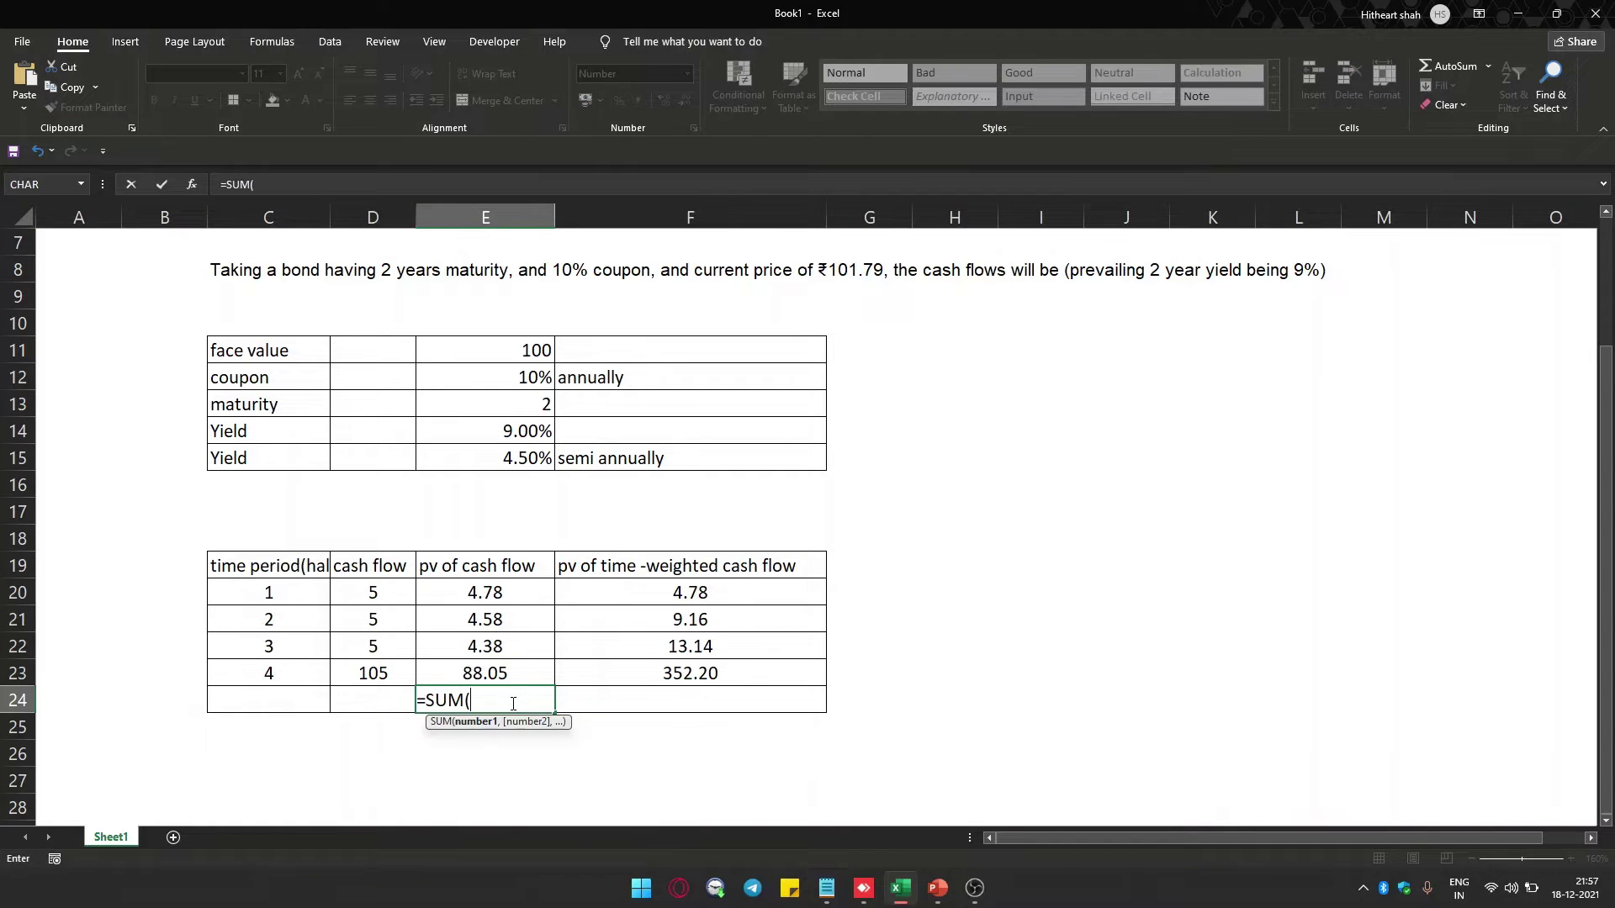
{"action": "left_click_drag", "start_coordinate": [488, 598], "coordinate": [489, 677]}
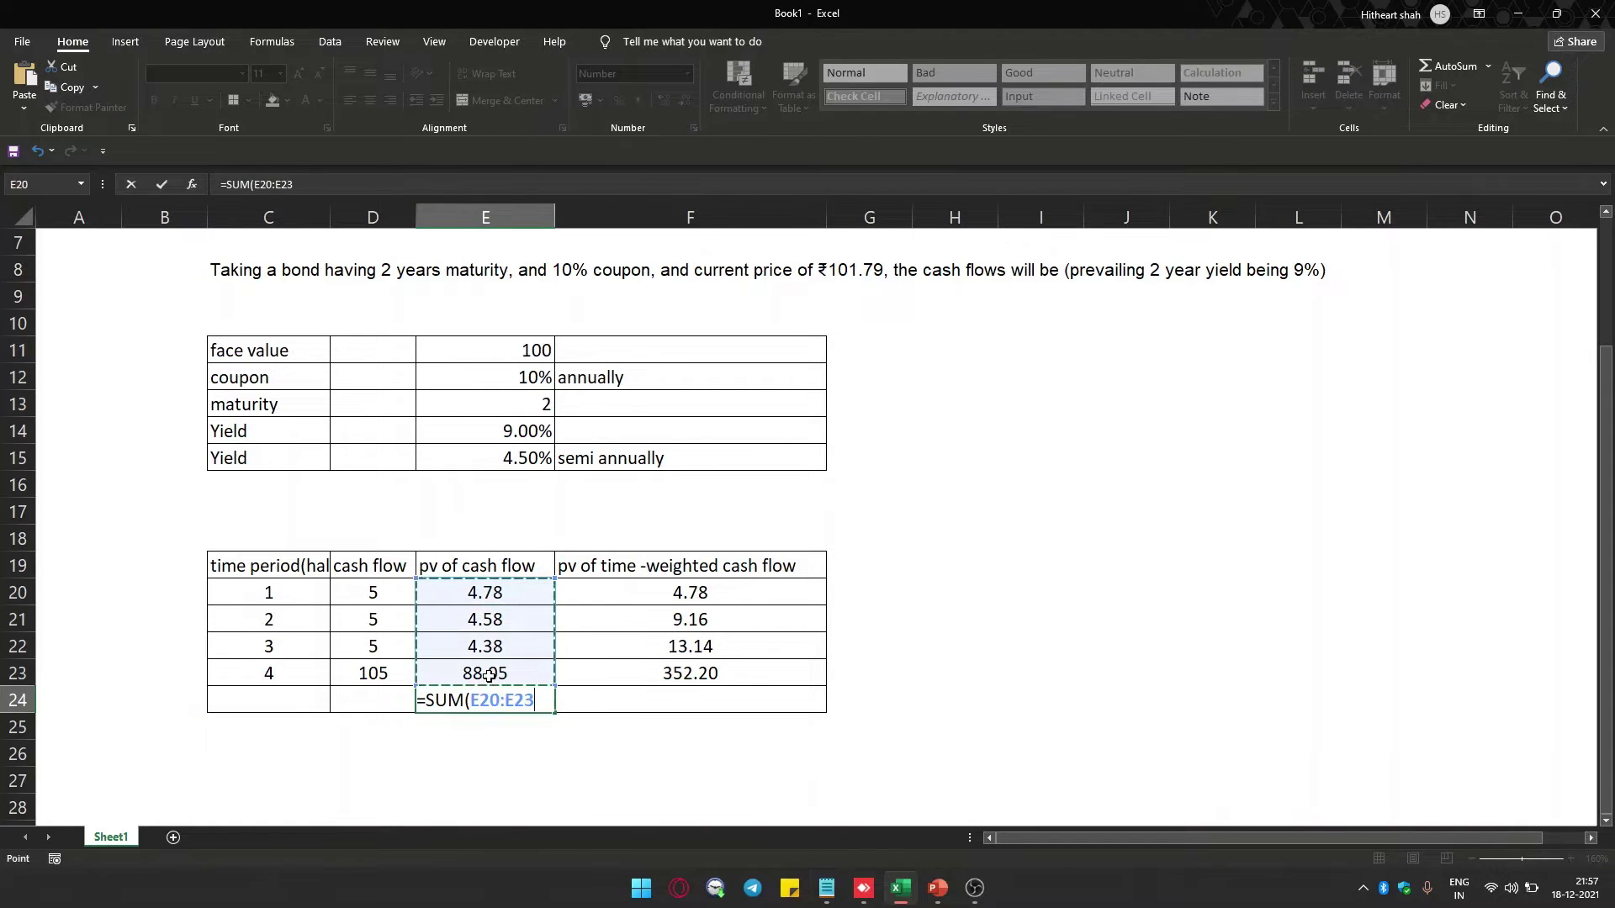
{"action": "key", "text": "Return"}
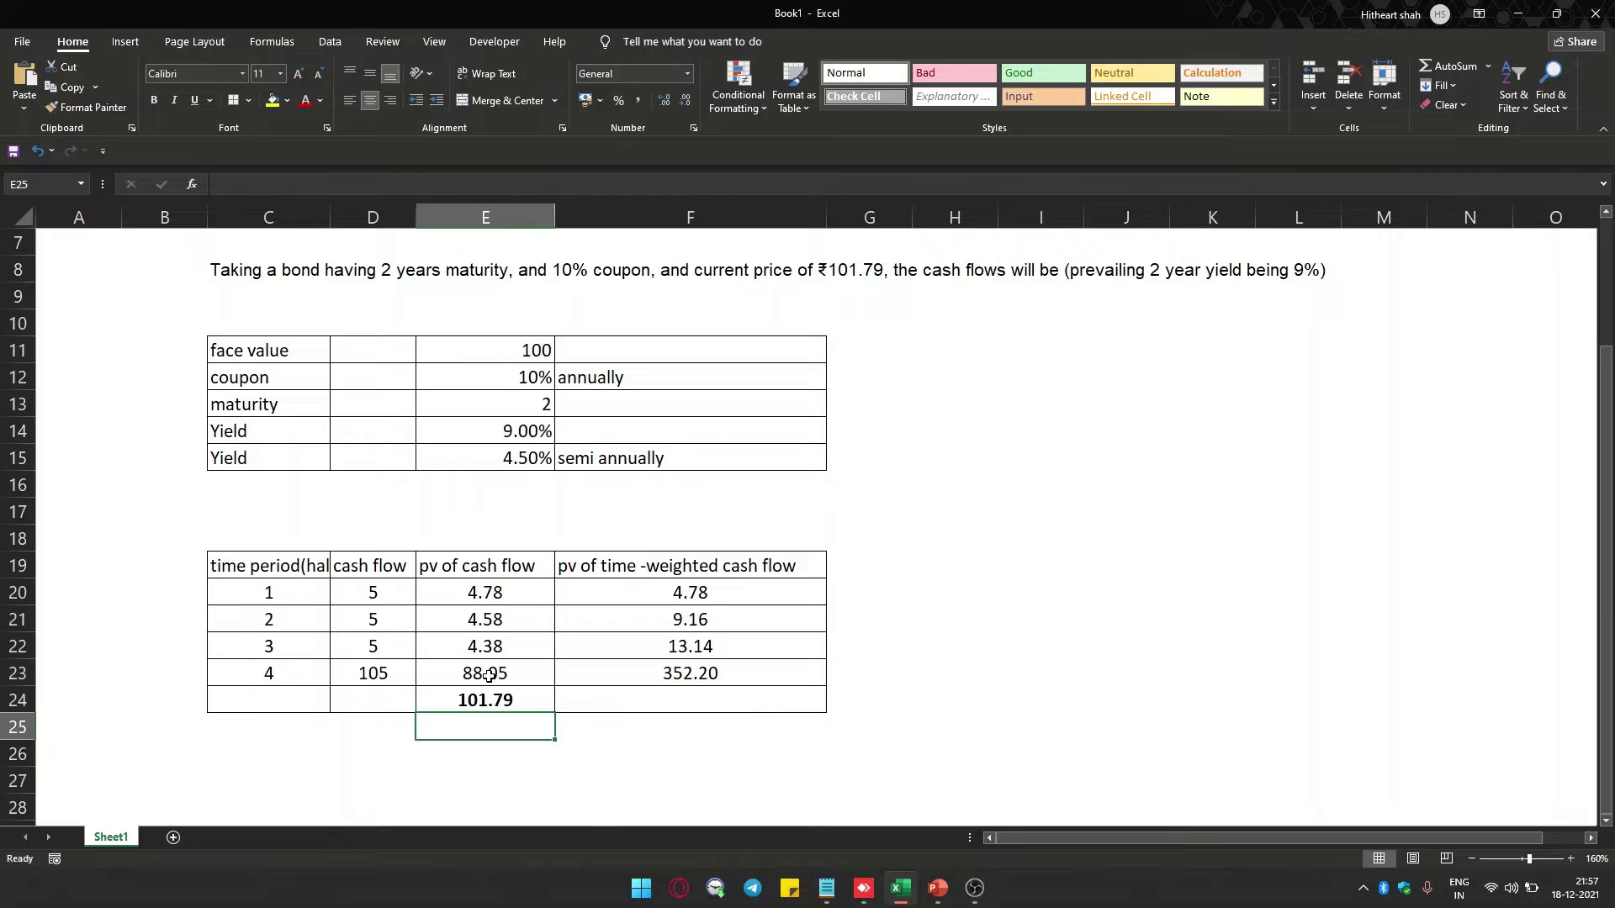
Total the time-weighted present values in F24 with a SUM of F20:F23.
{"action": "key", "text": "Up"}
{"action": "key", "text": "Right"}
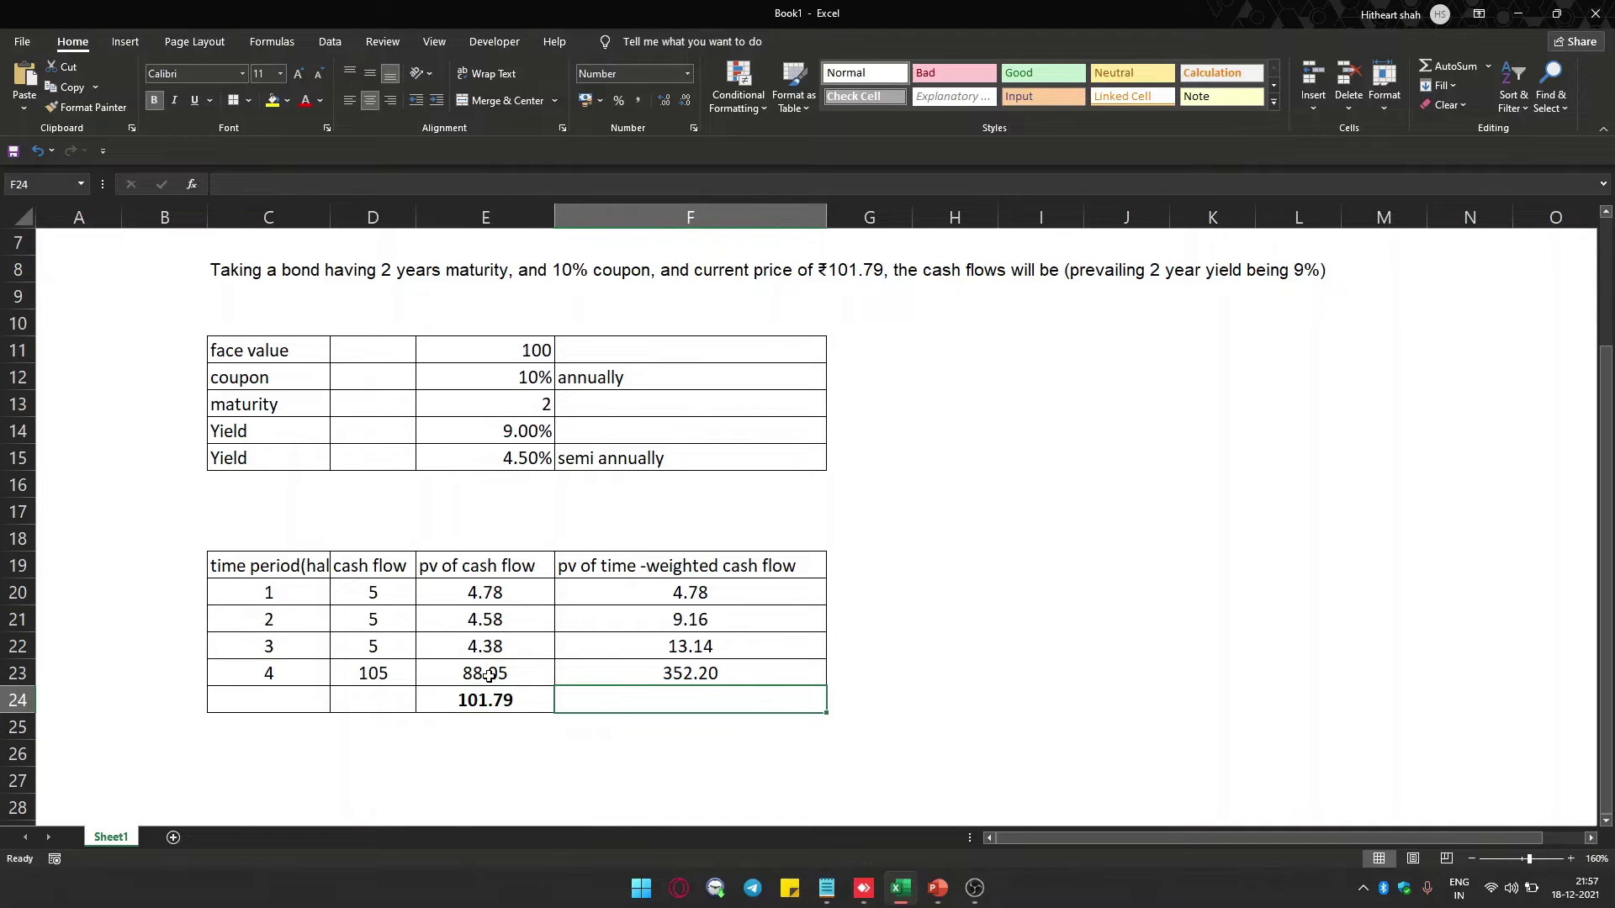
{"action": "type", "text": "="}
{"action": "type", "text": "sul"}
{"action": "key", "text": "BackSpace"}
{"action": "type", "text": "m"}
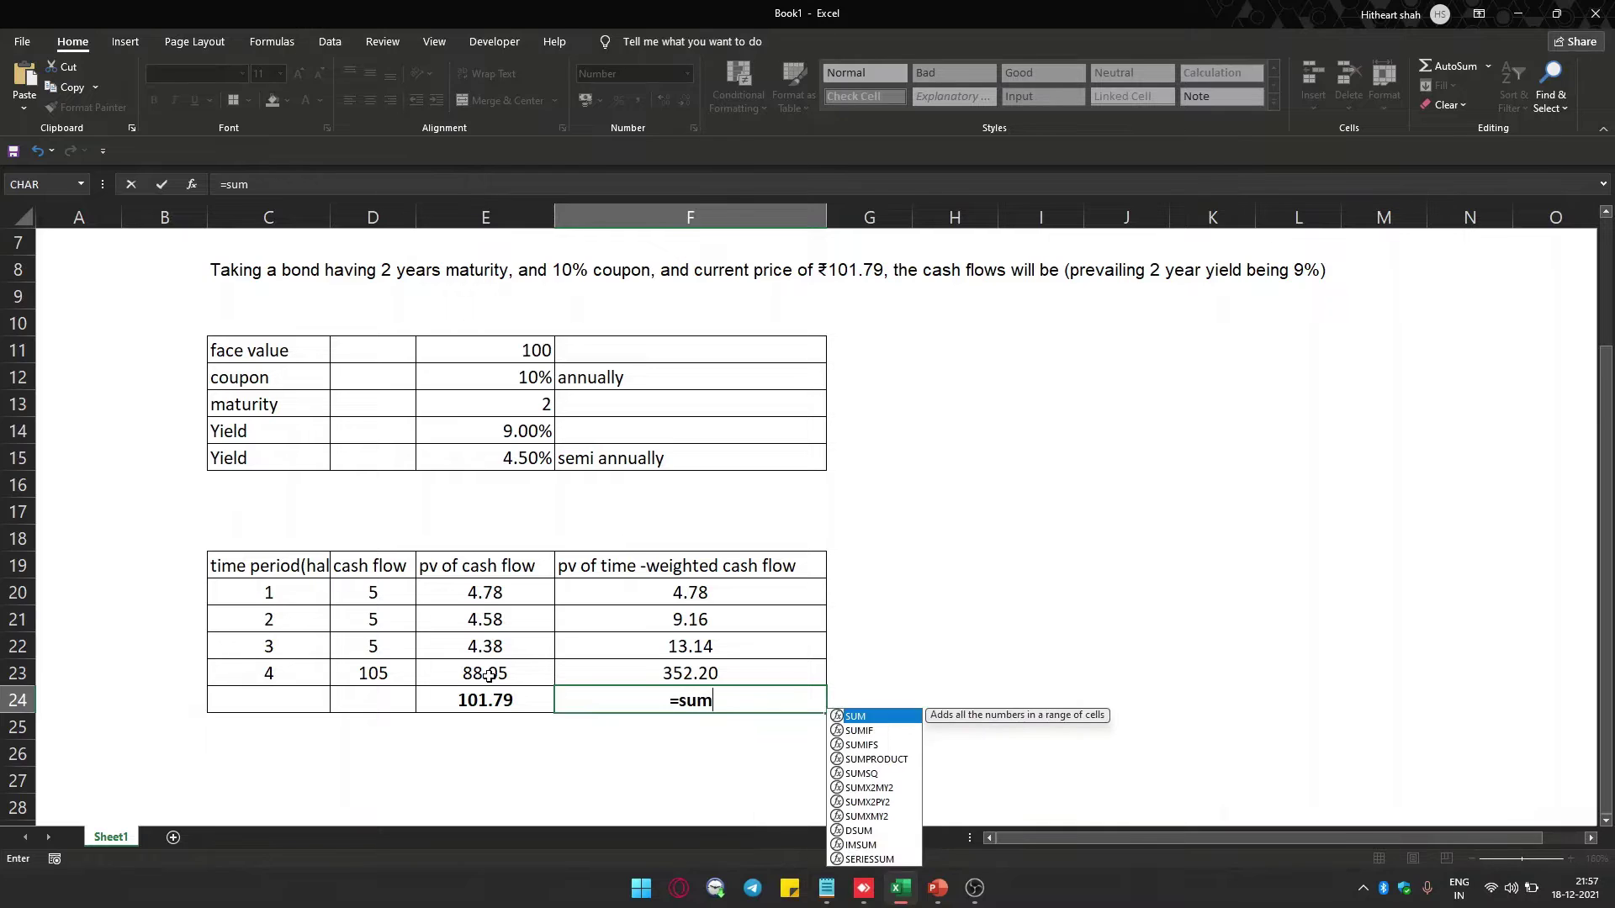
{"action": "key", "text": "Tab"}
{"action": "left_click_drag", "start_coordinate": [636, 592], "coordinate": [630, 672]}
{"action": "key", "text": "Return"}
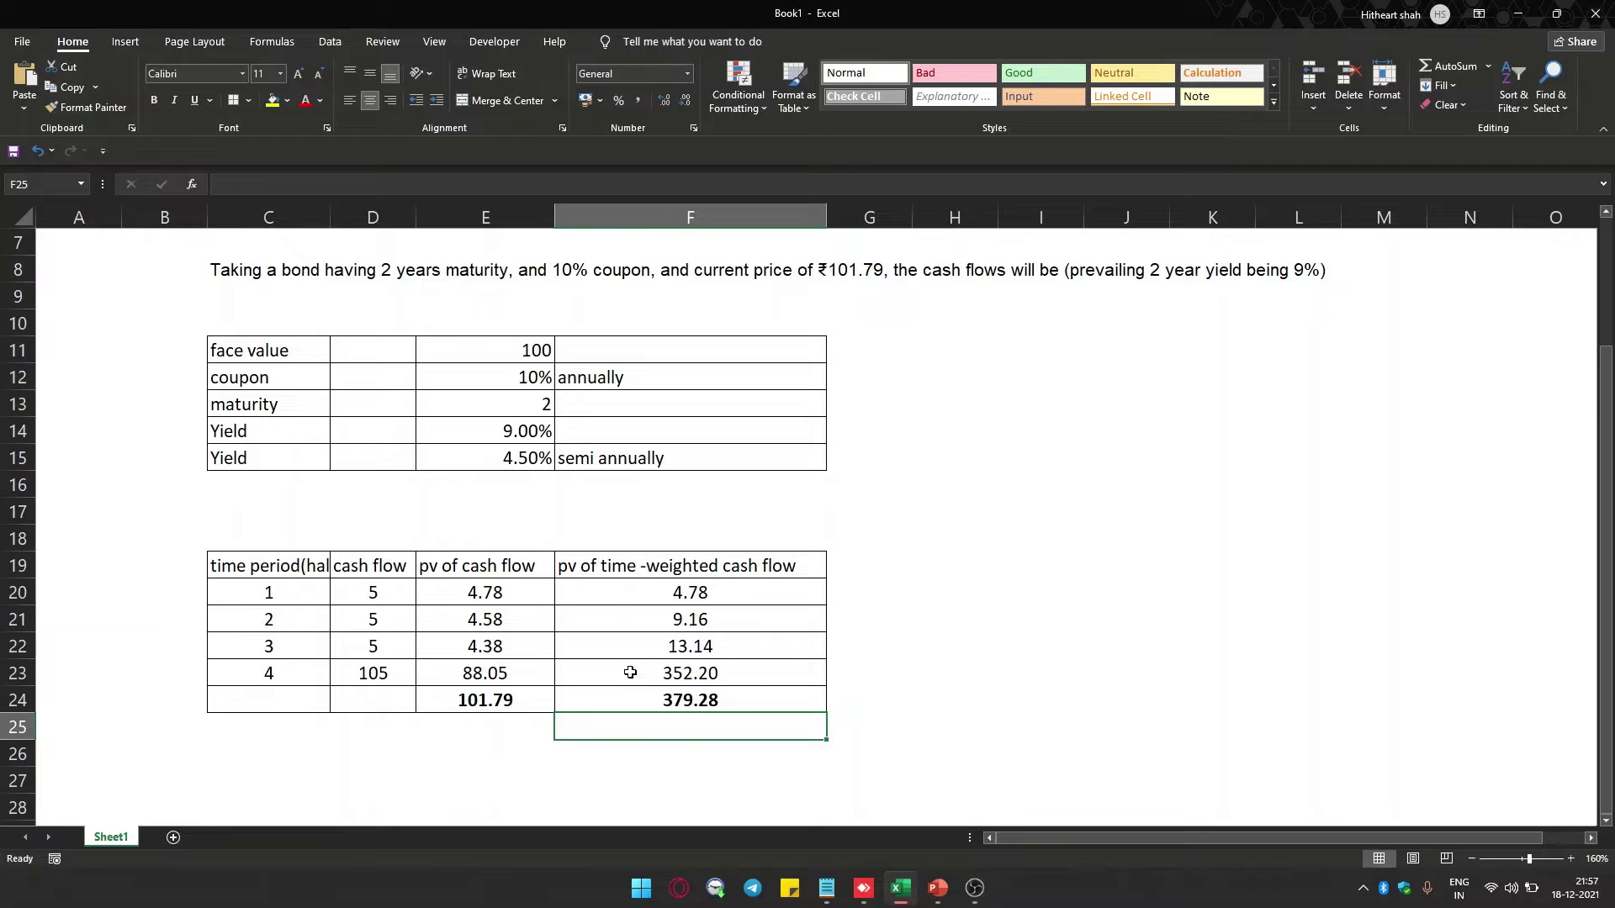
Enter the label "Duration number of period" in C27.
{"action": "key", "text": "Down"}
{"action": "key", "text": "Down"}
{"action": "key", "text": "Left"}
{"action": "key", "text": "Left"}
{"action": "key", "text": "Left"}
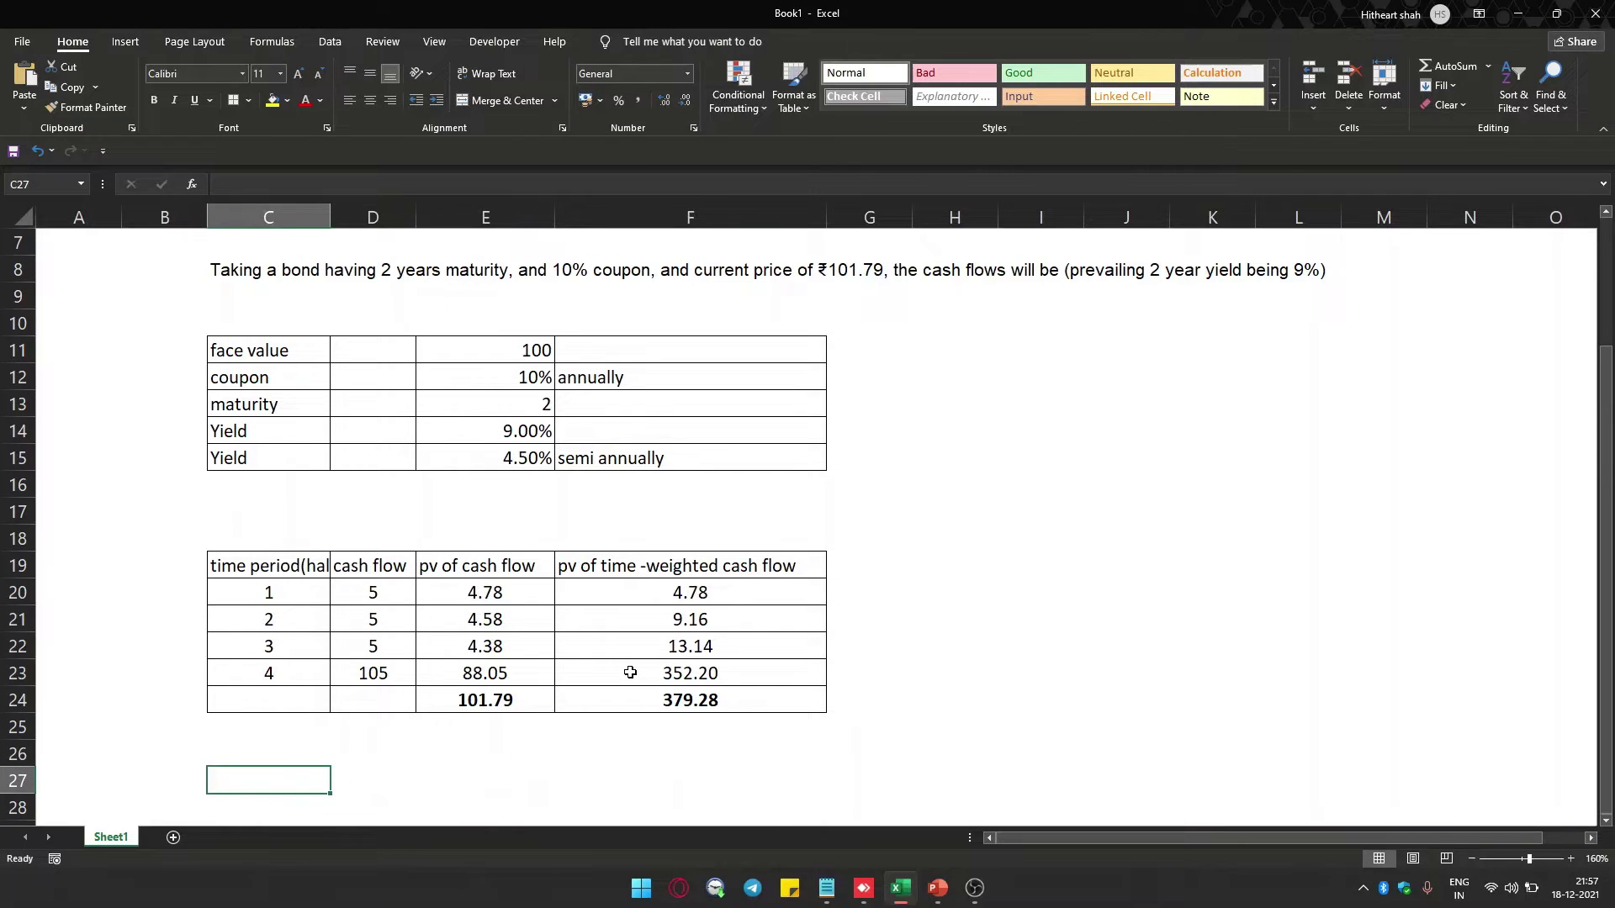
{"action": "type", "text": "durat"}
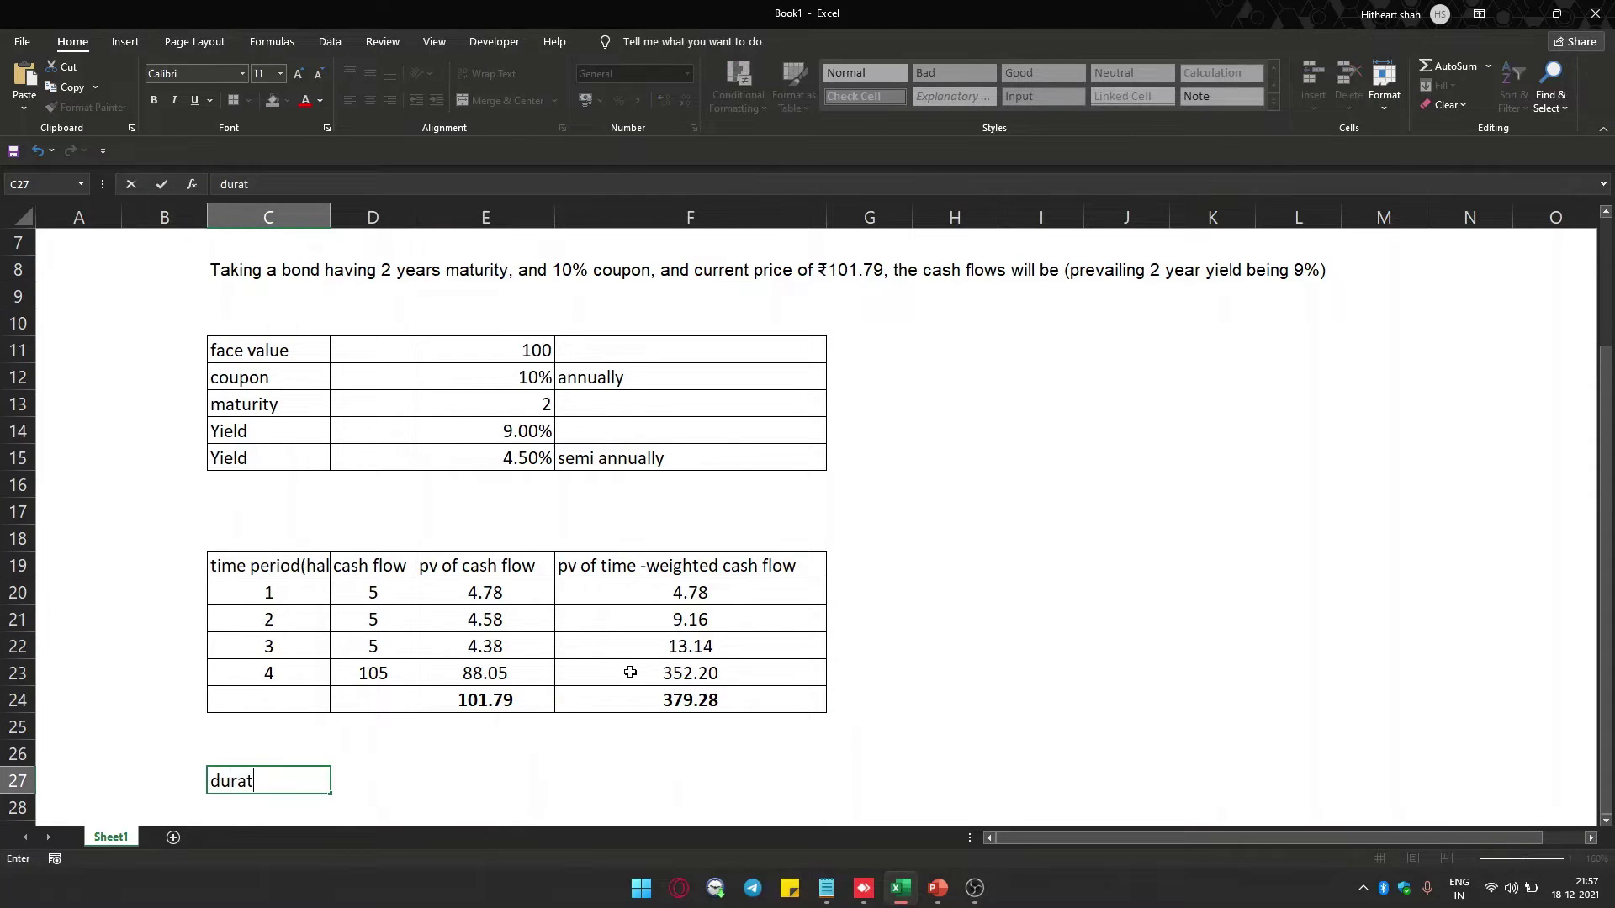
{"action": "type", "text": "io n n"}
{"action": "key", "text": "BackSpace"}
{"action": "key", "text": "BackSpace"}
{"action": "key", "text": "BackSpace"}
{"action": "key", "text": "BackSpace"}
{"action": "key", "text": "BackSpace"}
{"action": "key", "text": "BackSpace"}
{"action": "key", "text": "BackSpace"}
{"action": "key", "text": "BackSpace"}
{"action": "key", "text": "BackSpace"}
{"action": "key", "text": "BackSpace"}
{"action": "type", "text": "Duration number of period"}
{"action": "key", "text": "Return"}
Link F27 to the time-weighted cash flow header with =F19 and add a bottom border as the fraction line.
{"action": "key", "text": "Up"}
{"action": "key", "text": "Right"}
{"action": "key", "text": "Right"}
{"action": "key", "text": "Right"}
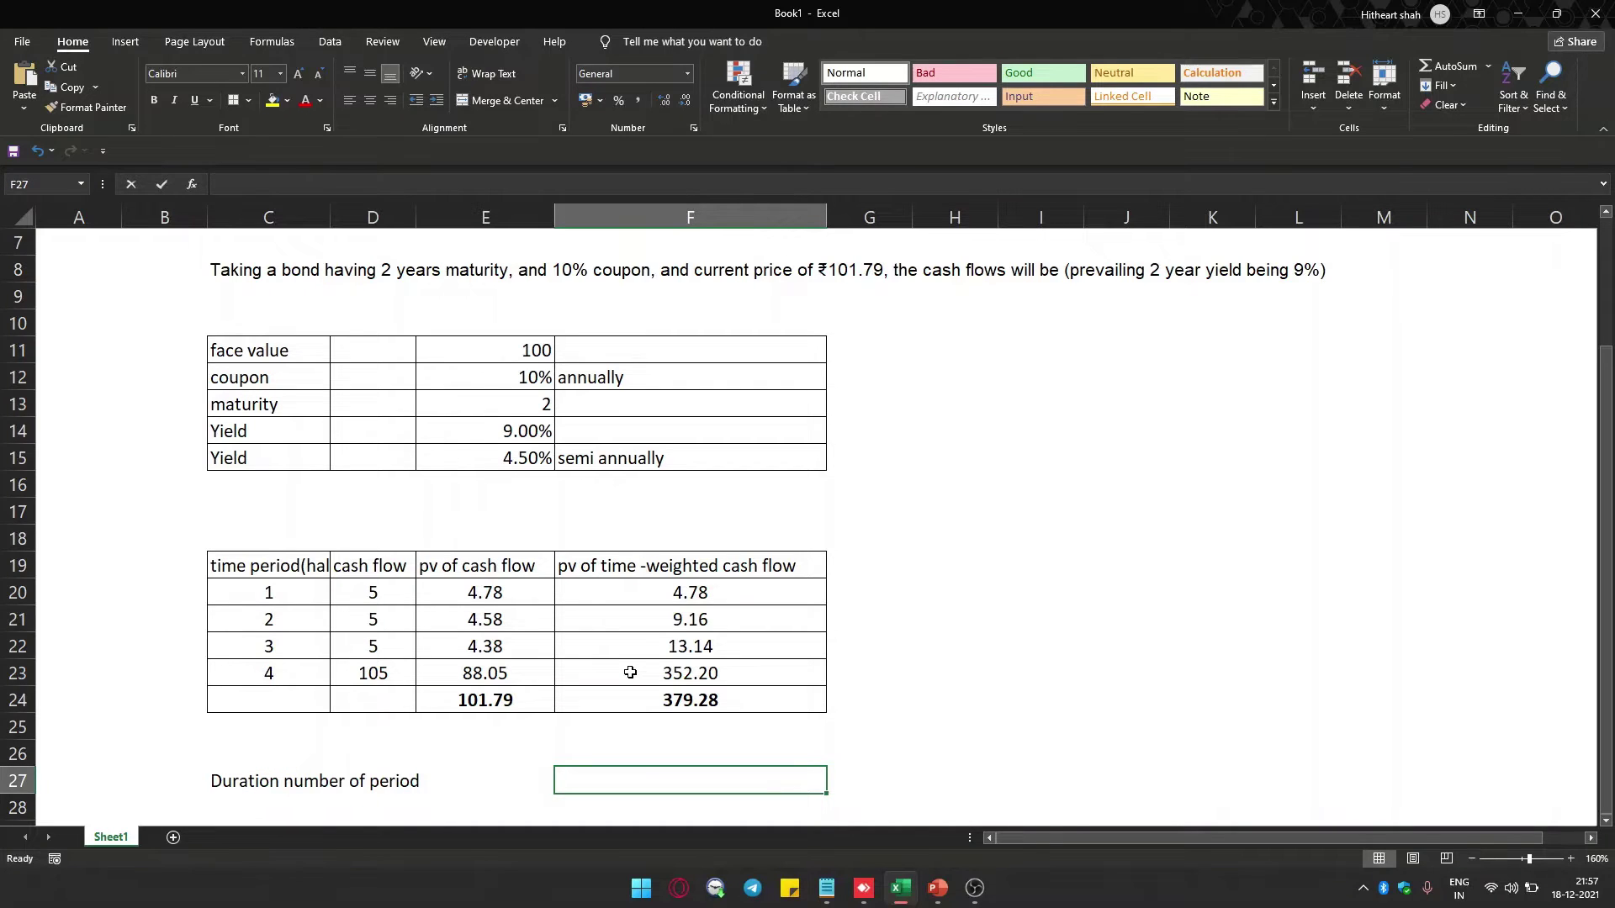
{"action": "type", "text": "="}
{"action": "key", "text": "Up"}
{"action": "key", "text": "Up"}
{"action": "key", "text": "Up"}
{"action": "key", "text": "Up"}
{"action": "key", "text": "Up"}
{"action": "key", "text": "Up"}
{"action": "key", "text": "Up"}
{"action": "key", "text": "Up"}
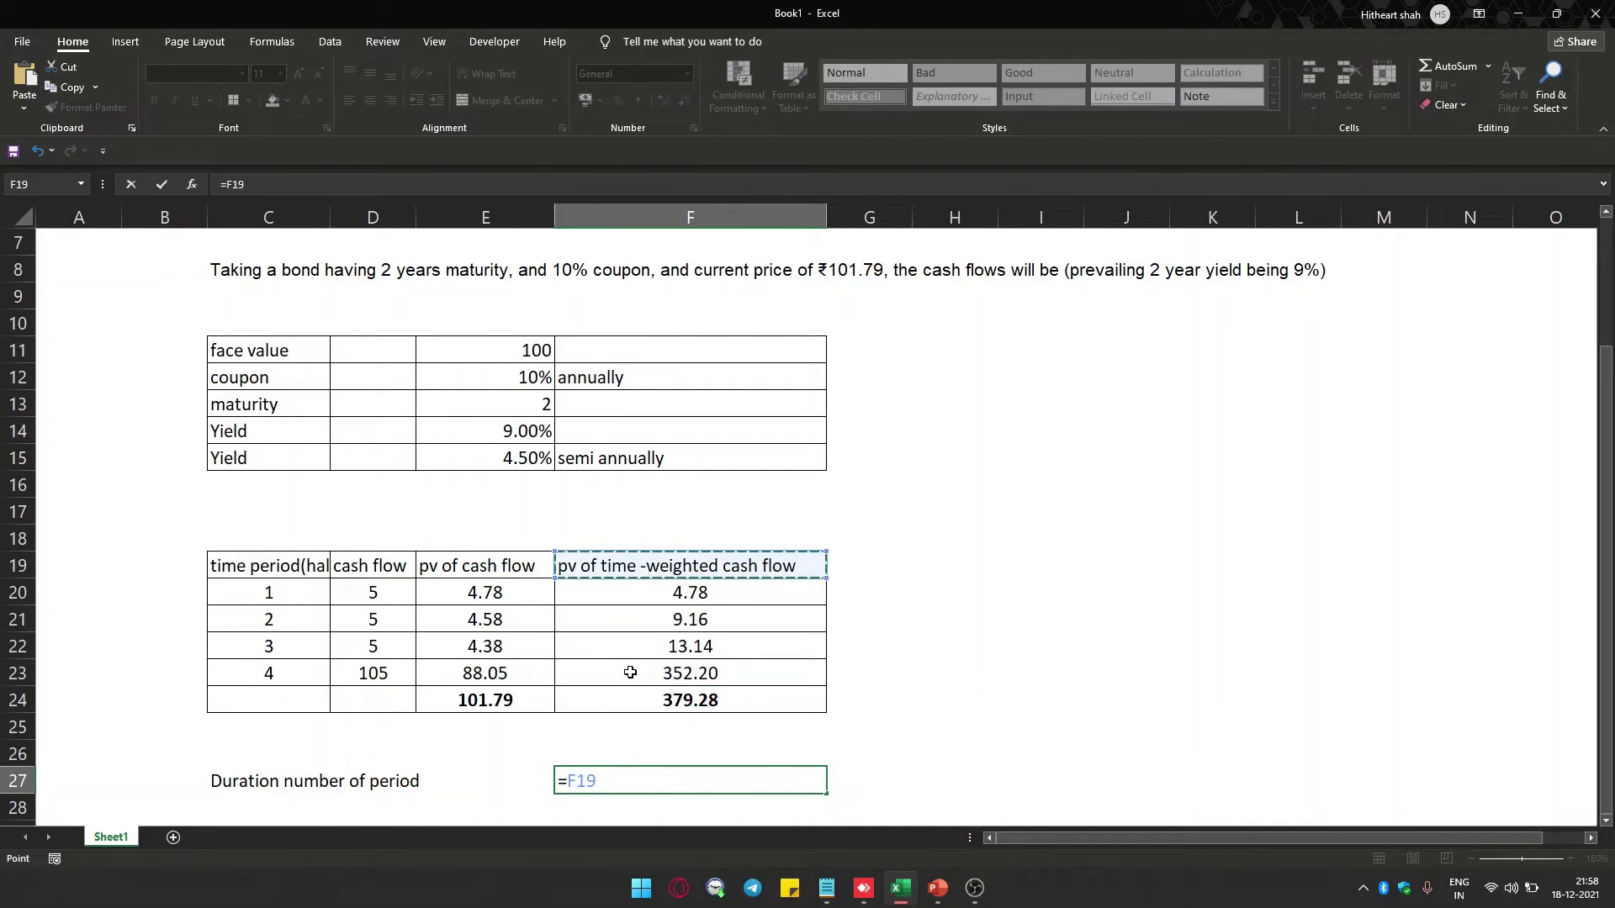
{"action": "key", "text": "ctrl+Return"}
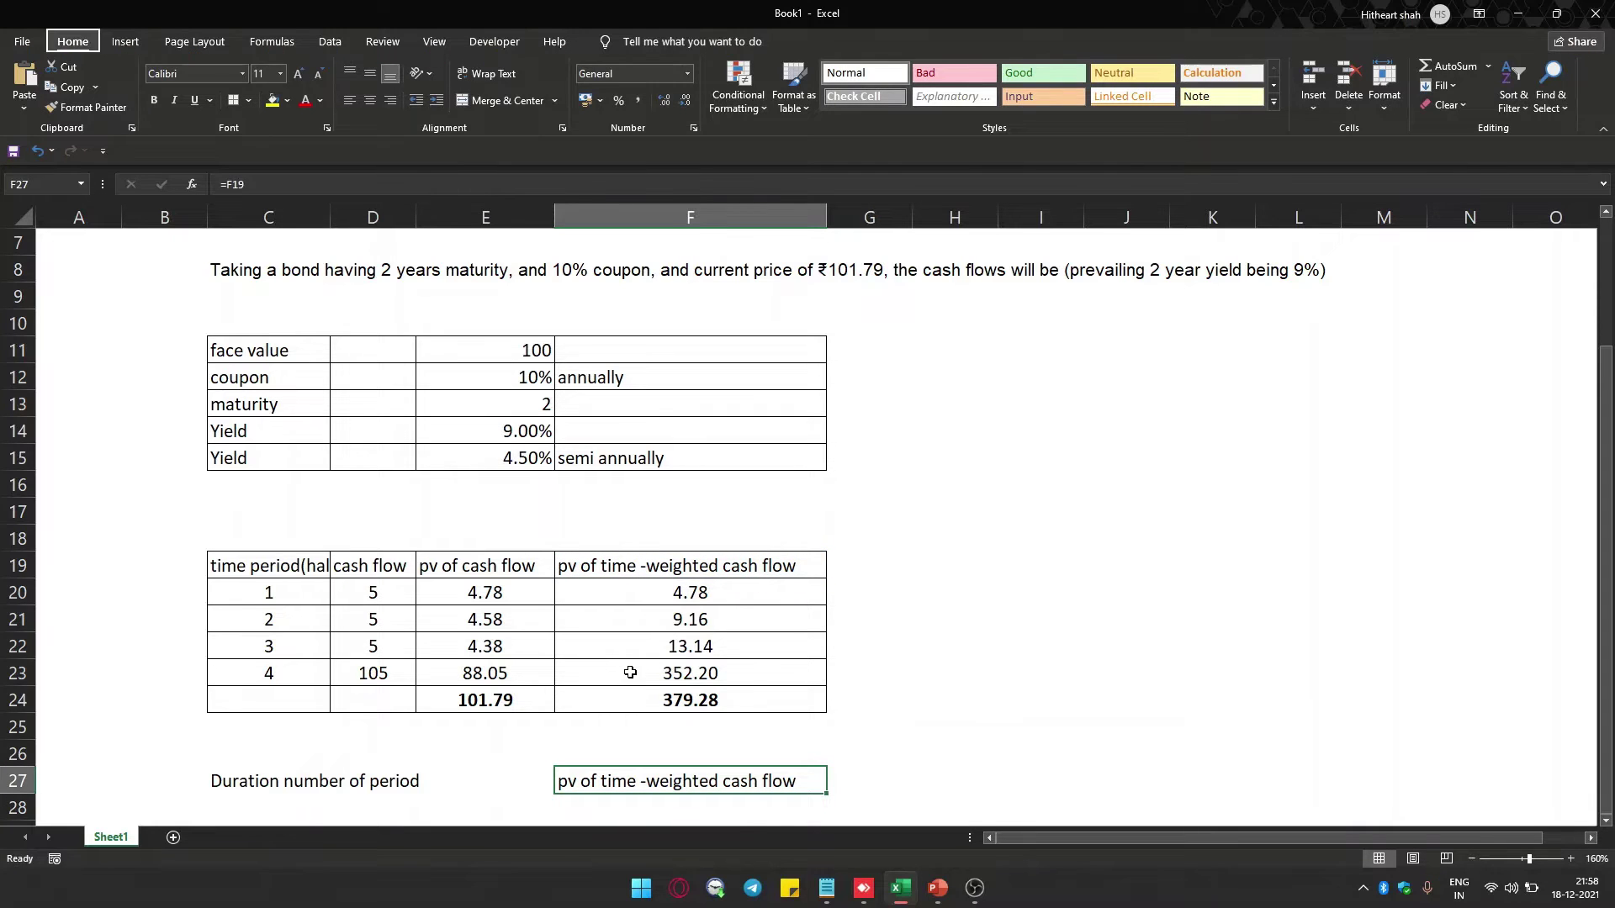
{"action": "key", "text": "alt+h"}
{"action": "key", "text": "b"}
{"action": "key", "text": "Escape"}
Link F28 to the "pv of cash flow" header in E19 as the fraction's denominator.
{"action": "key", "text": "Down"}
{"action": "type", "text": "="}
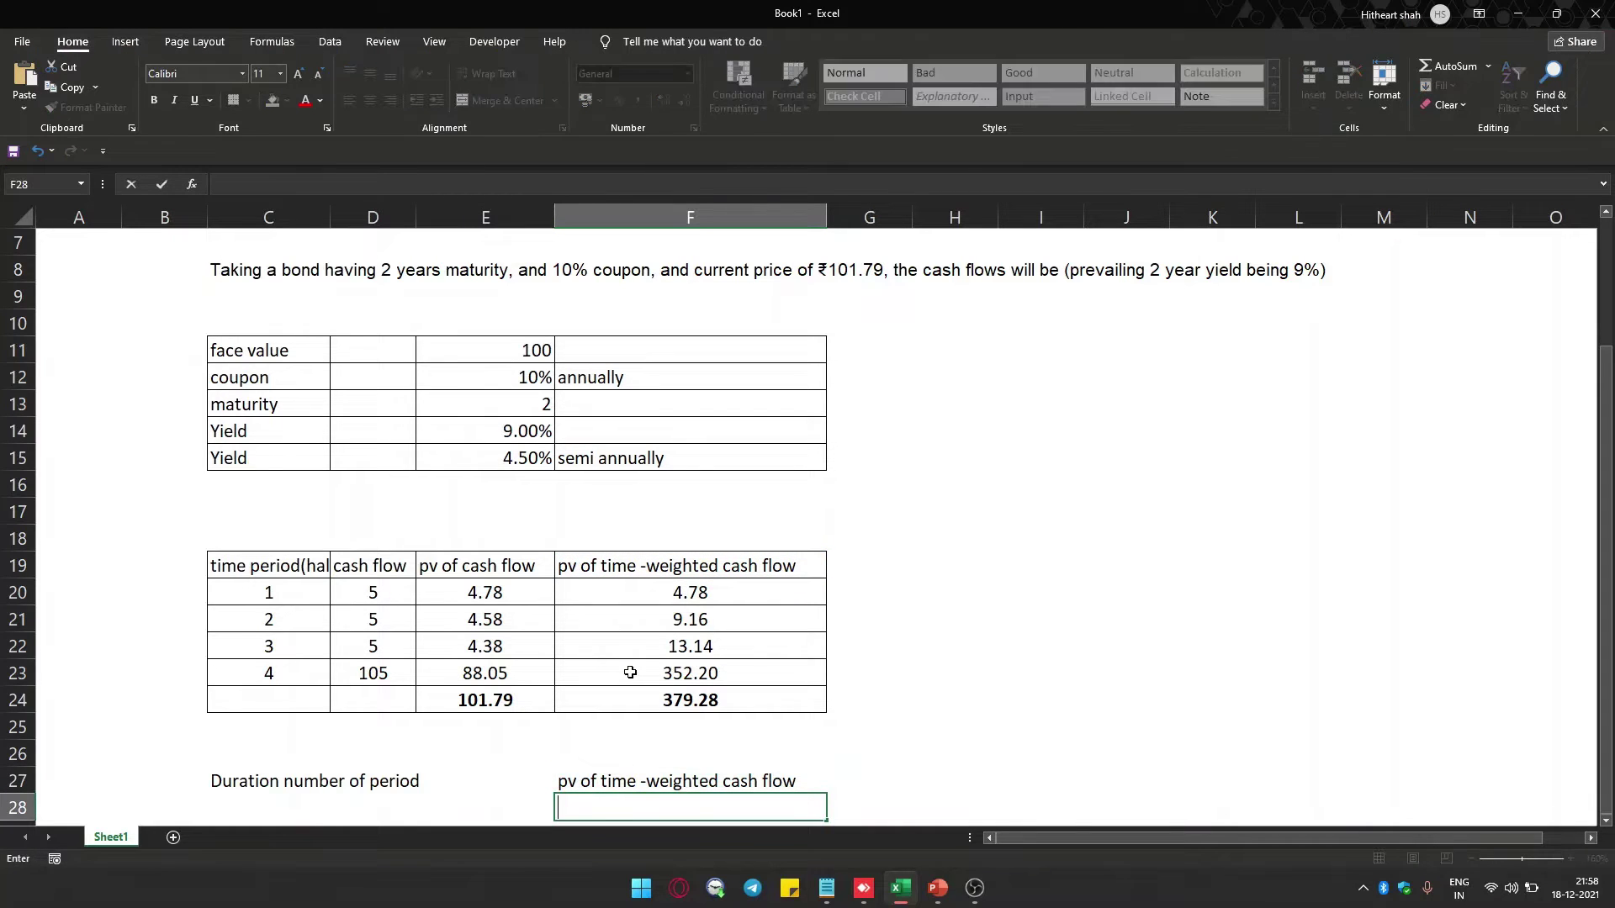
{"action": "left_click", "coordinate": [512, 559]}
{"action": "key", "text": "Return"}
Link F30 to the time-weighted present value total with =F24 and give the cell a bottom border.
{"action": "key", "text": "Left"}
{"action": "key", "text": "Left"}
{"action": "key", "text": "Left"}
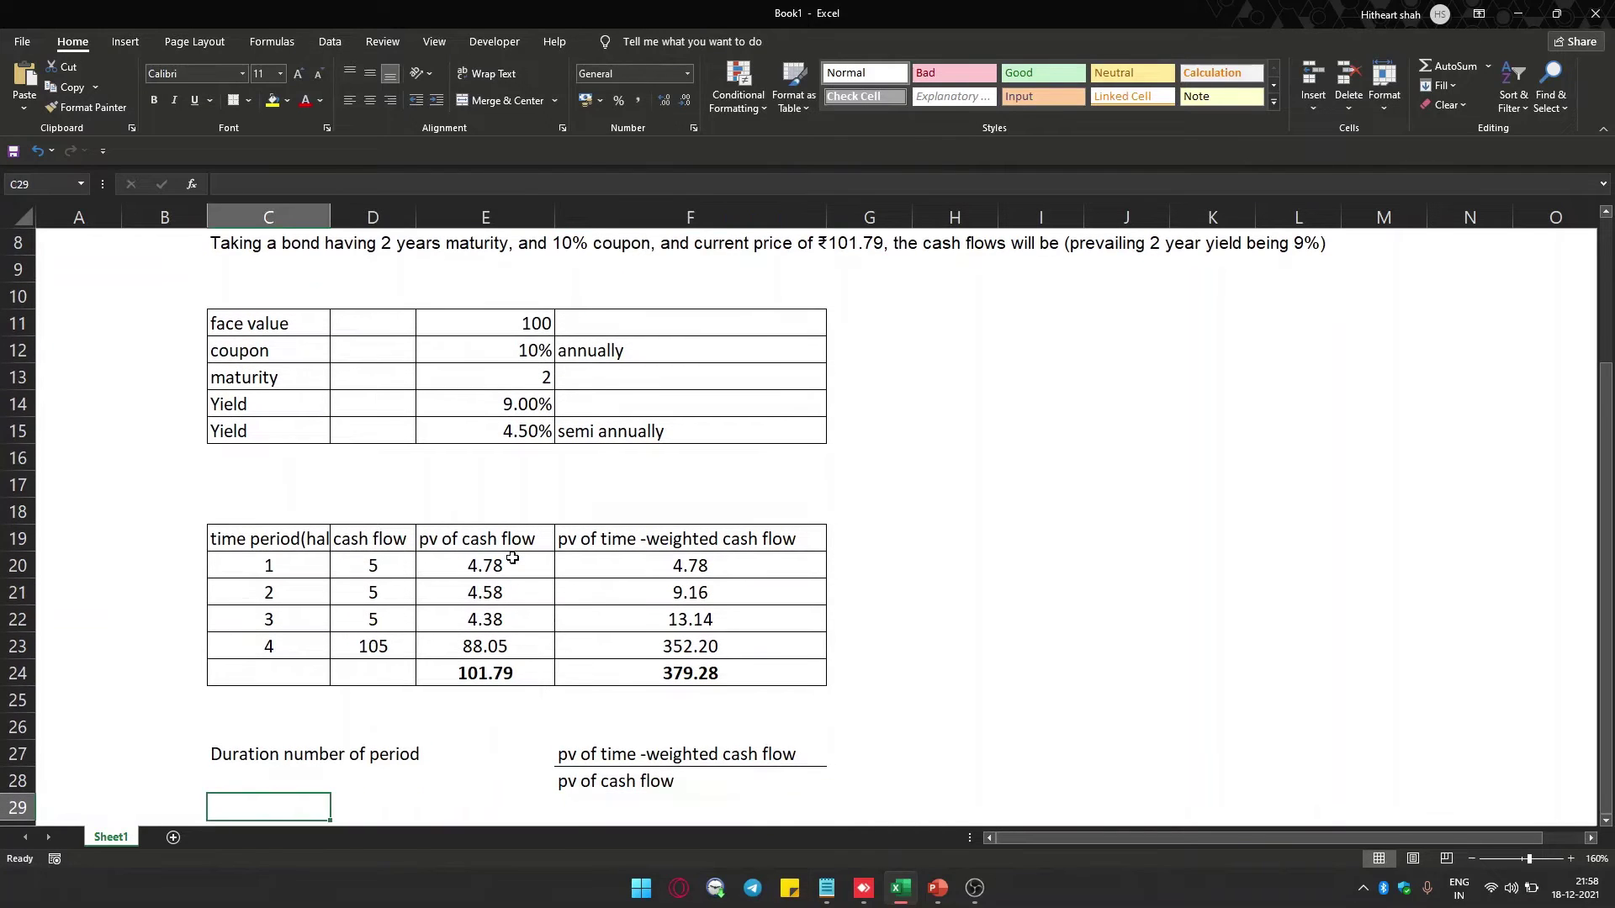
{"action": "key", "text": "Down"}
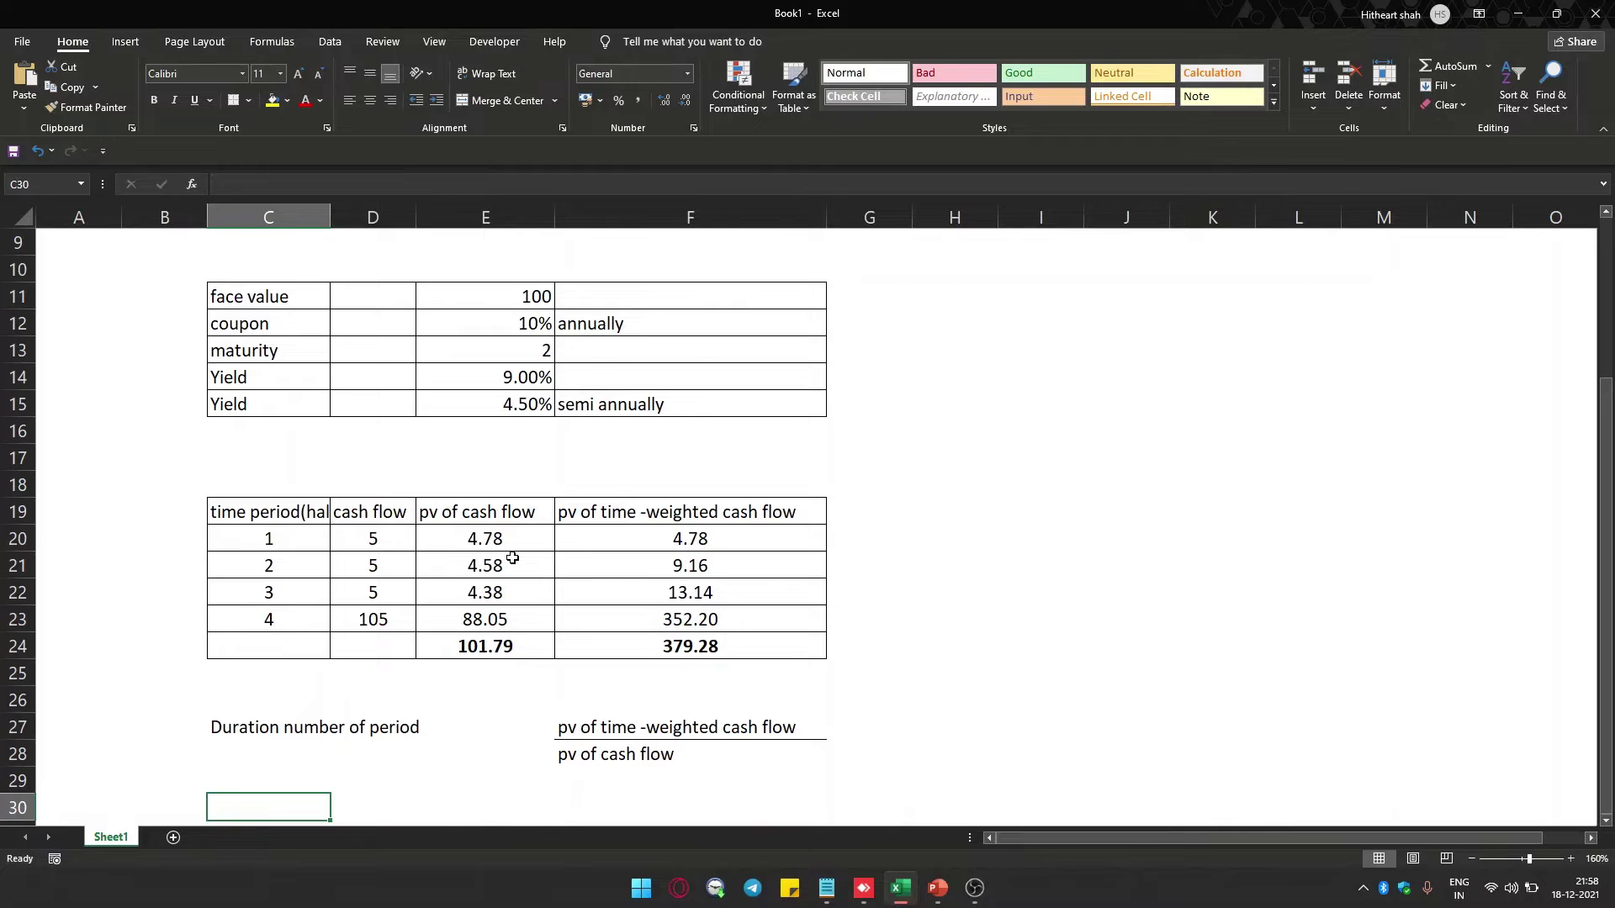
{"action": "key", "text": "Right"}
{"action": "key", "text": "Right"}
{"action": "key", "text": "Right"}
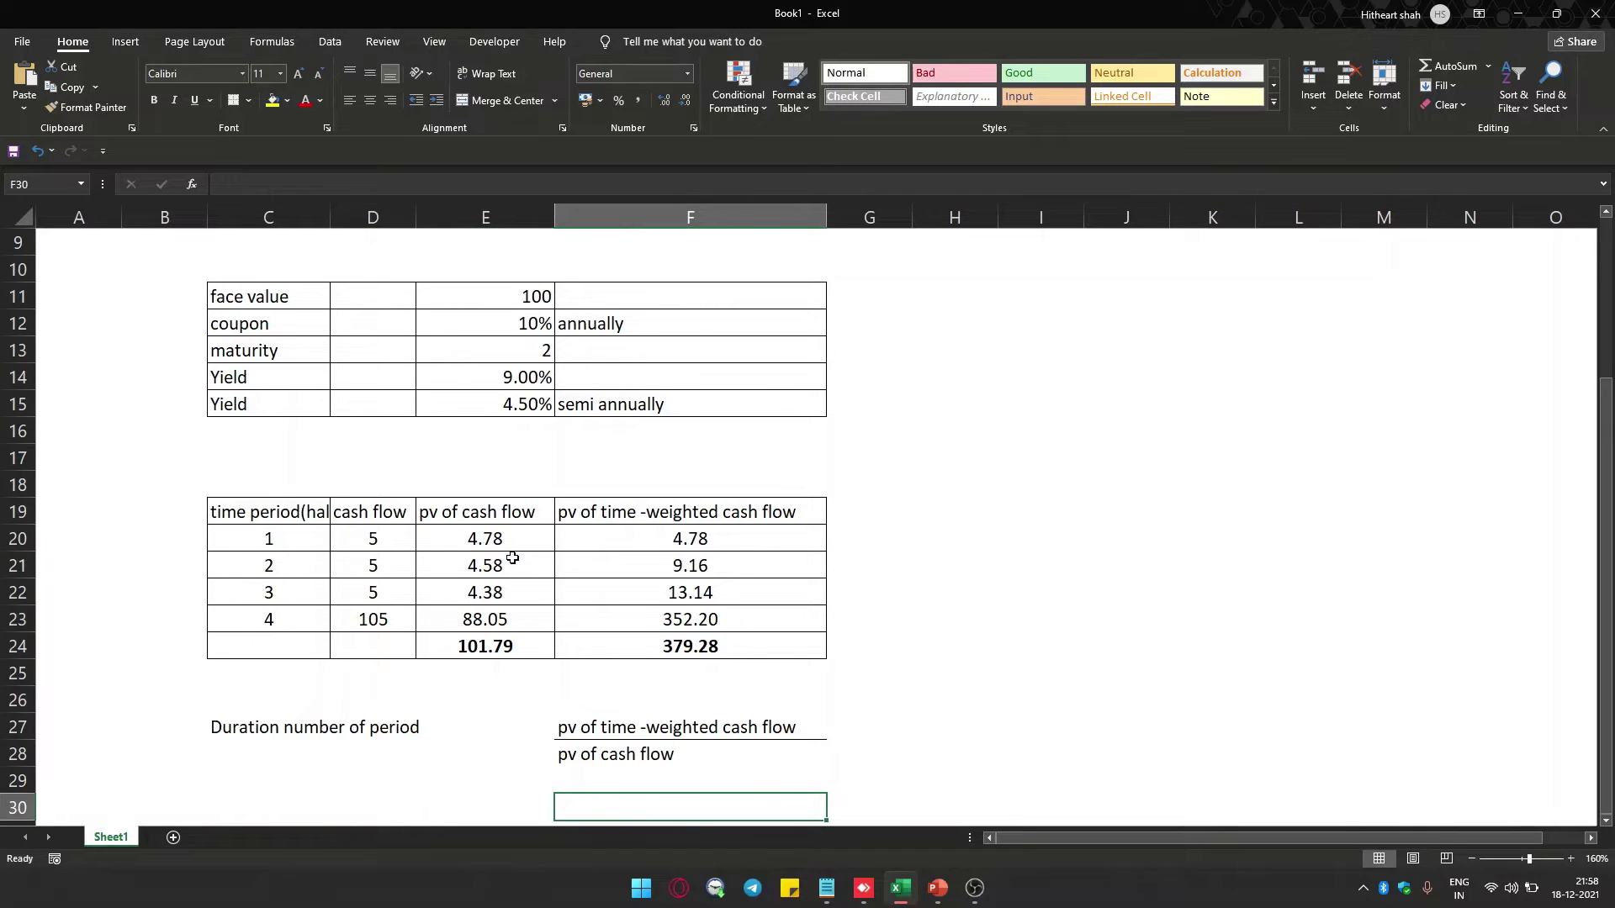
{"action": "type", "text": "="}
{"action": "key", "text": "Up"}
{"action": "key", "text": "Up"}
{"action": "key", "text": "Up"}
{"action": "key", "text": "Up"}
{"action": "key", "text": "Up"}
{"action": "key", "text": "Up"}
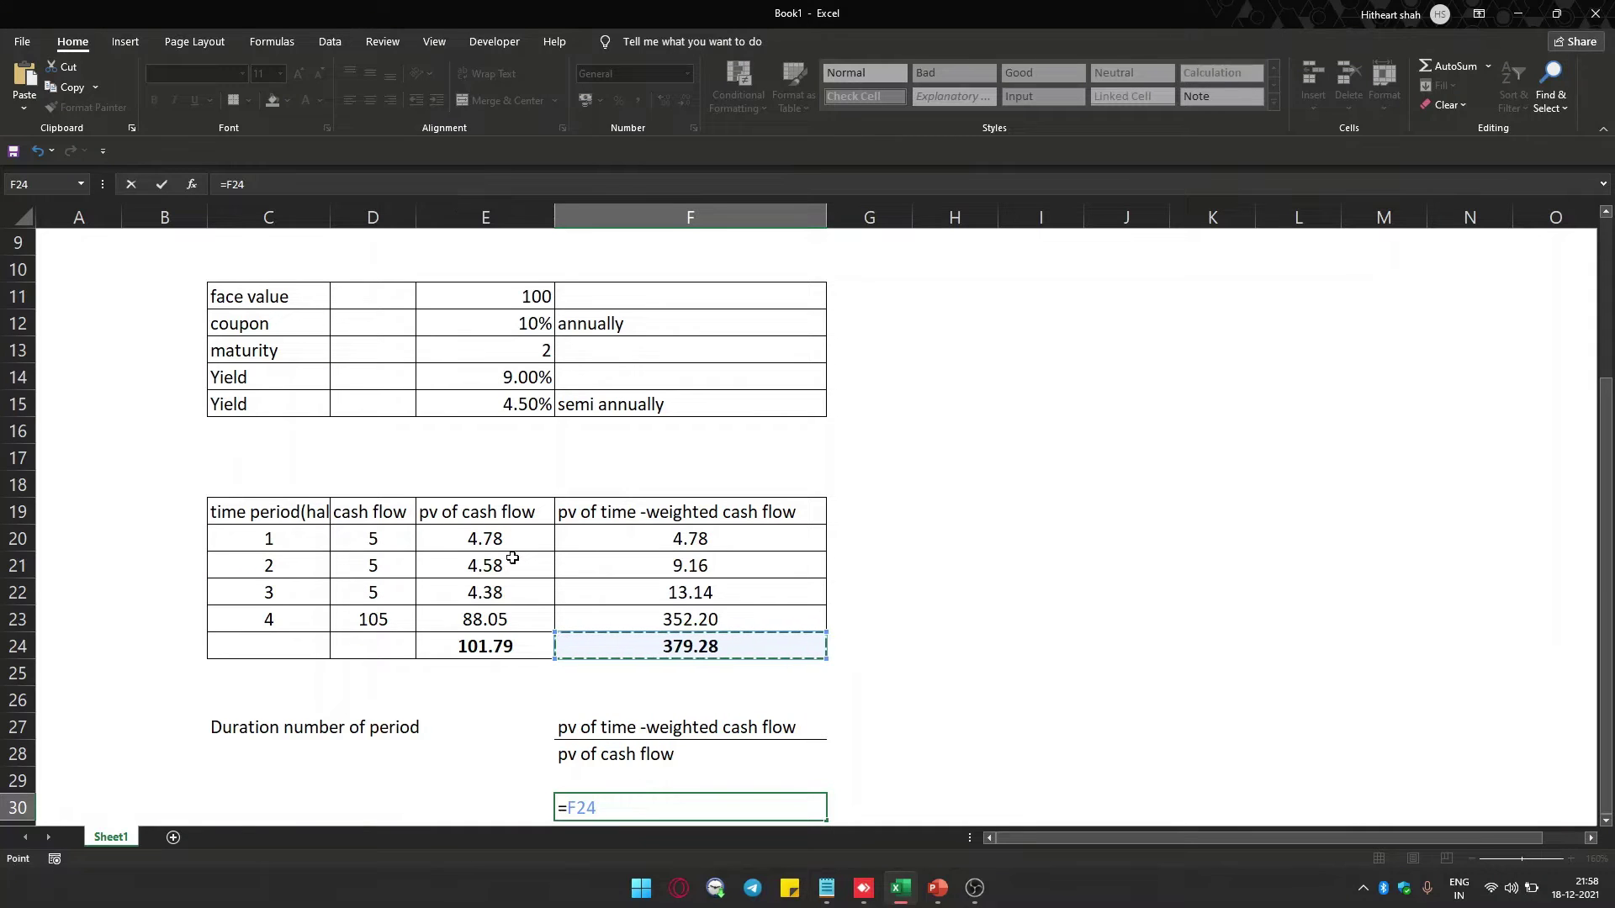
{"action": "key", "text": "Return"}
{"action": "key", "text": "Up"}
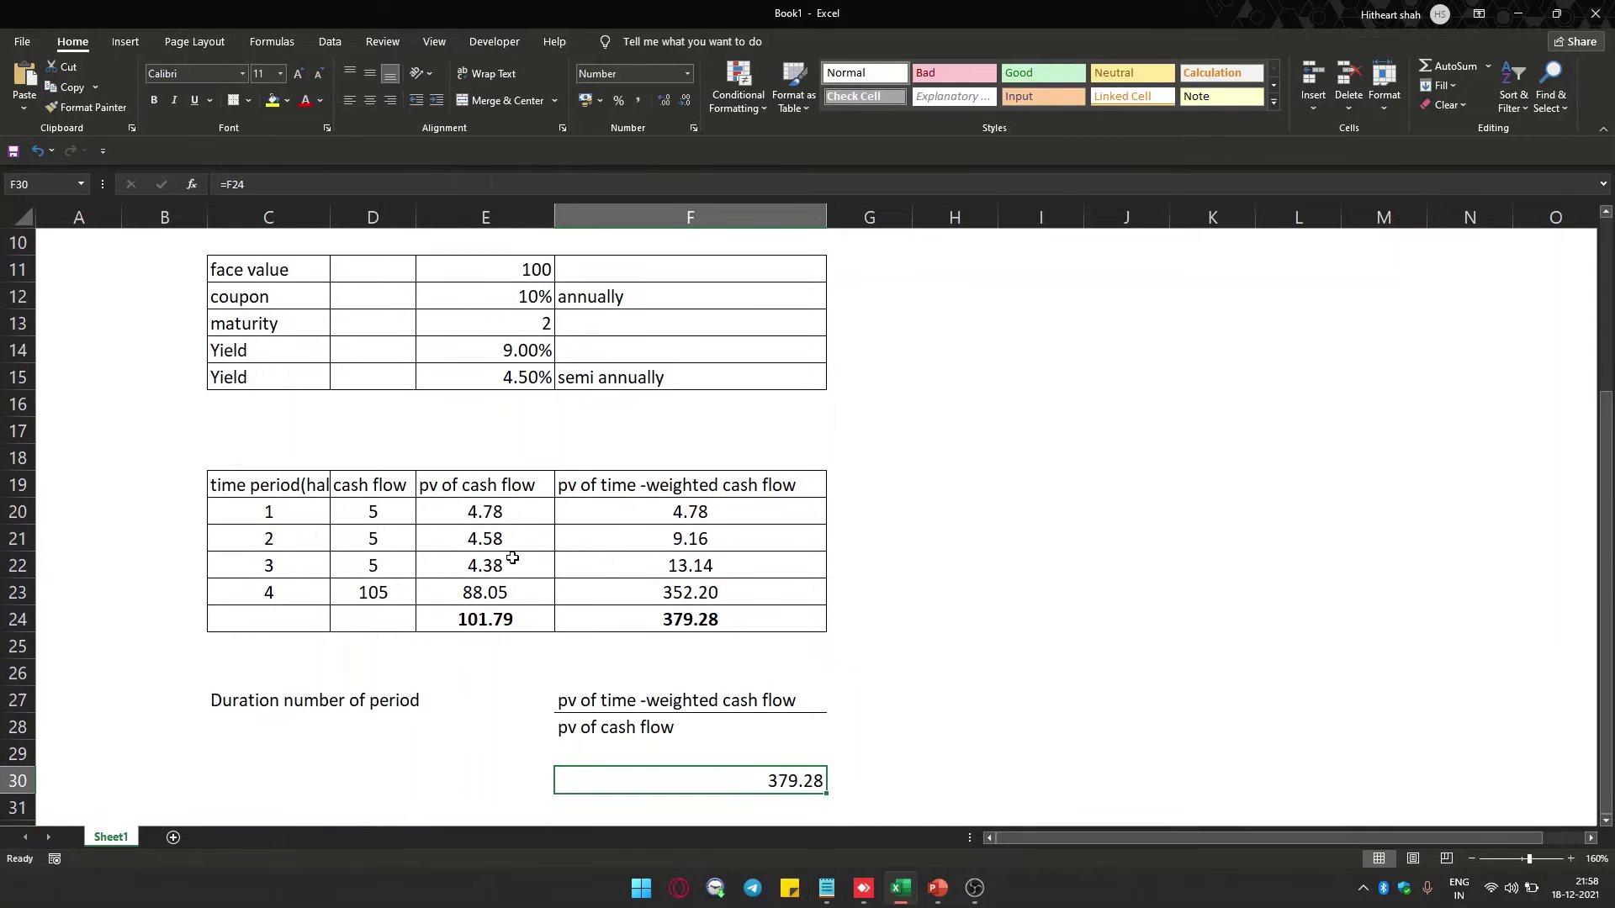
{"action": "key", "text": "alt"}
{"action": "key", "text": "h"}
{"action": "key", "text": "b"}
{"action": "key", "text": "o"}
Link F31 to the total present value of the cash flows with =E24.
{"action": "key", "text": "Down"}
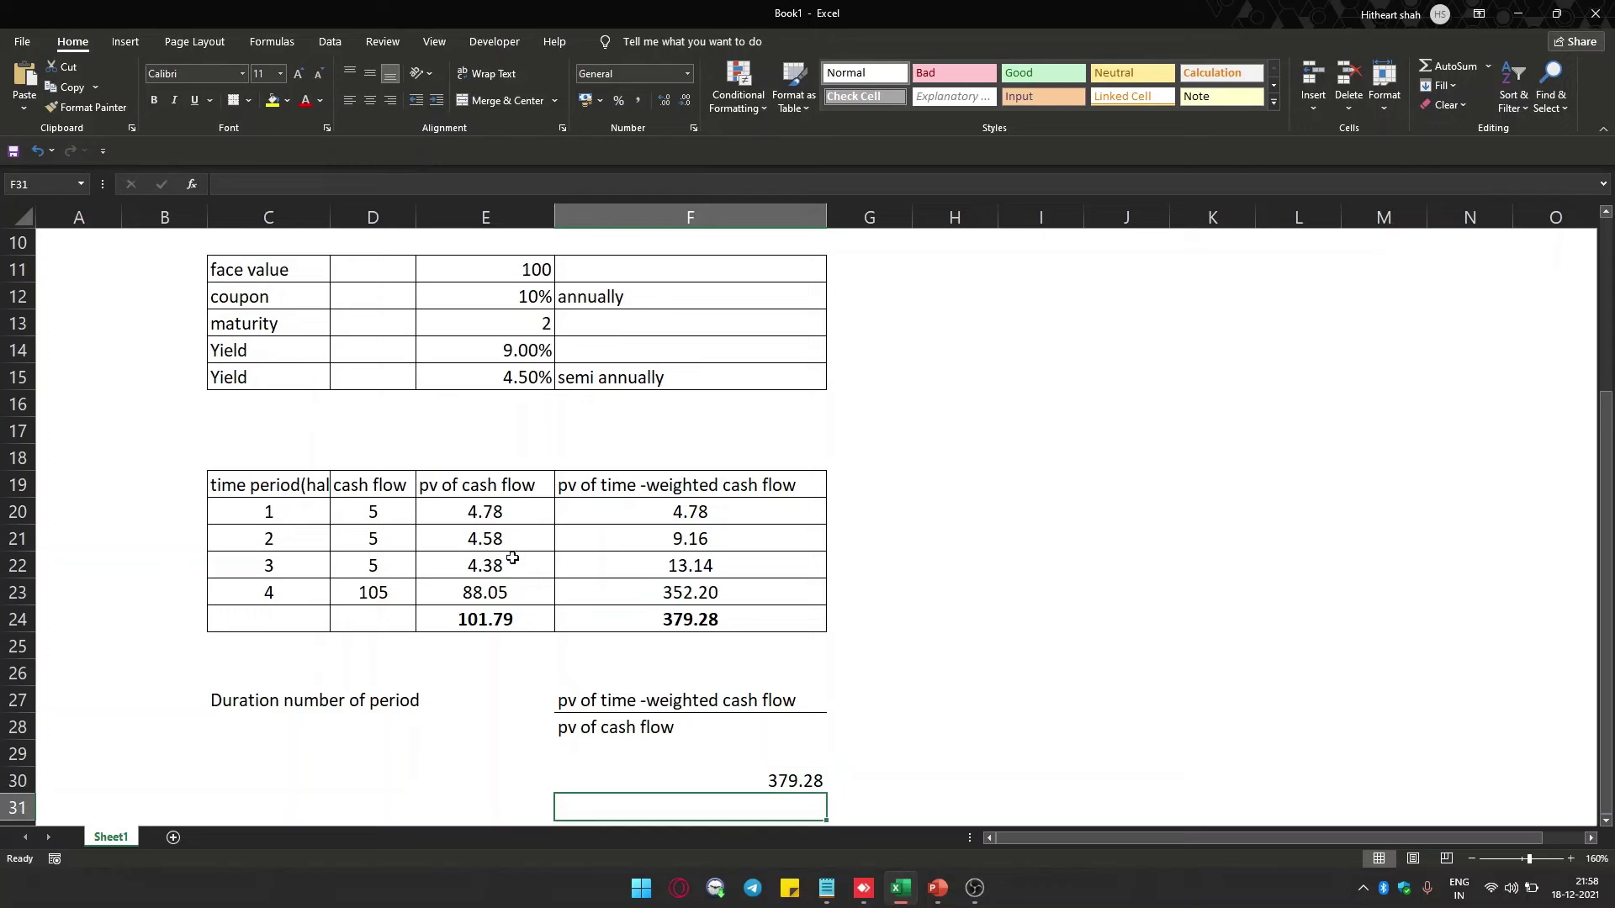
{"action": "type", "text": "="}
{"action": "left_click", "coordinate": [535, 614]}
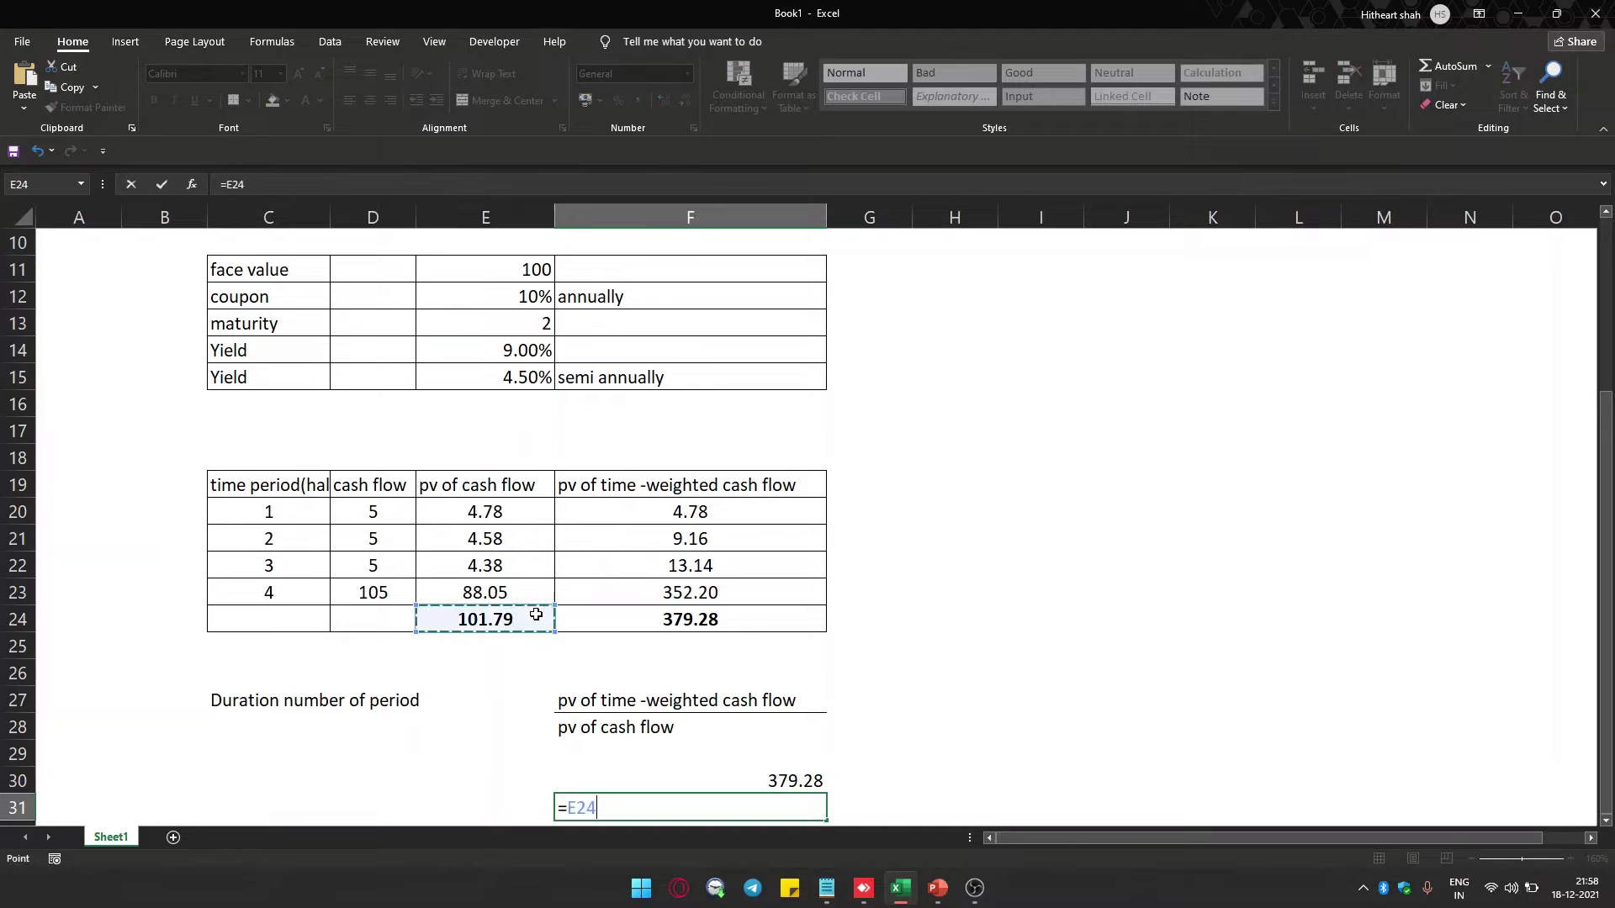
{"action": "key", "text": "Return"}
Calculate the duration in periods in F33 by dividing F30 by F31.
{"action": "key", "text": "Down"}
{"action": "key", "text": "Left"}
{"action": "key", "text": "Right"}
{"action": "type", "text": "="}
{"action": "key", "text": "Up"}
{"action": "key", "text": "Up"}
{"action": "key", "text": "Up"}
{"action": "type", "text": "/"}
{"action": "key", "text": "Up"}
{"action": "key", "text": "Up"}
{"action": "key", "text": "Return"}
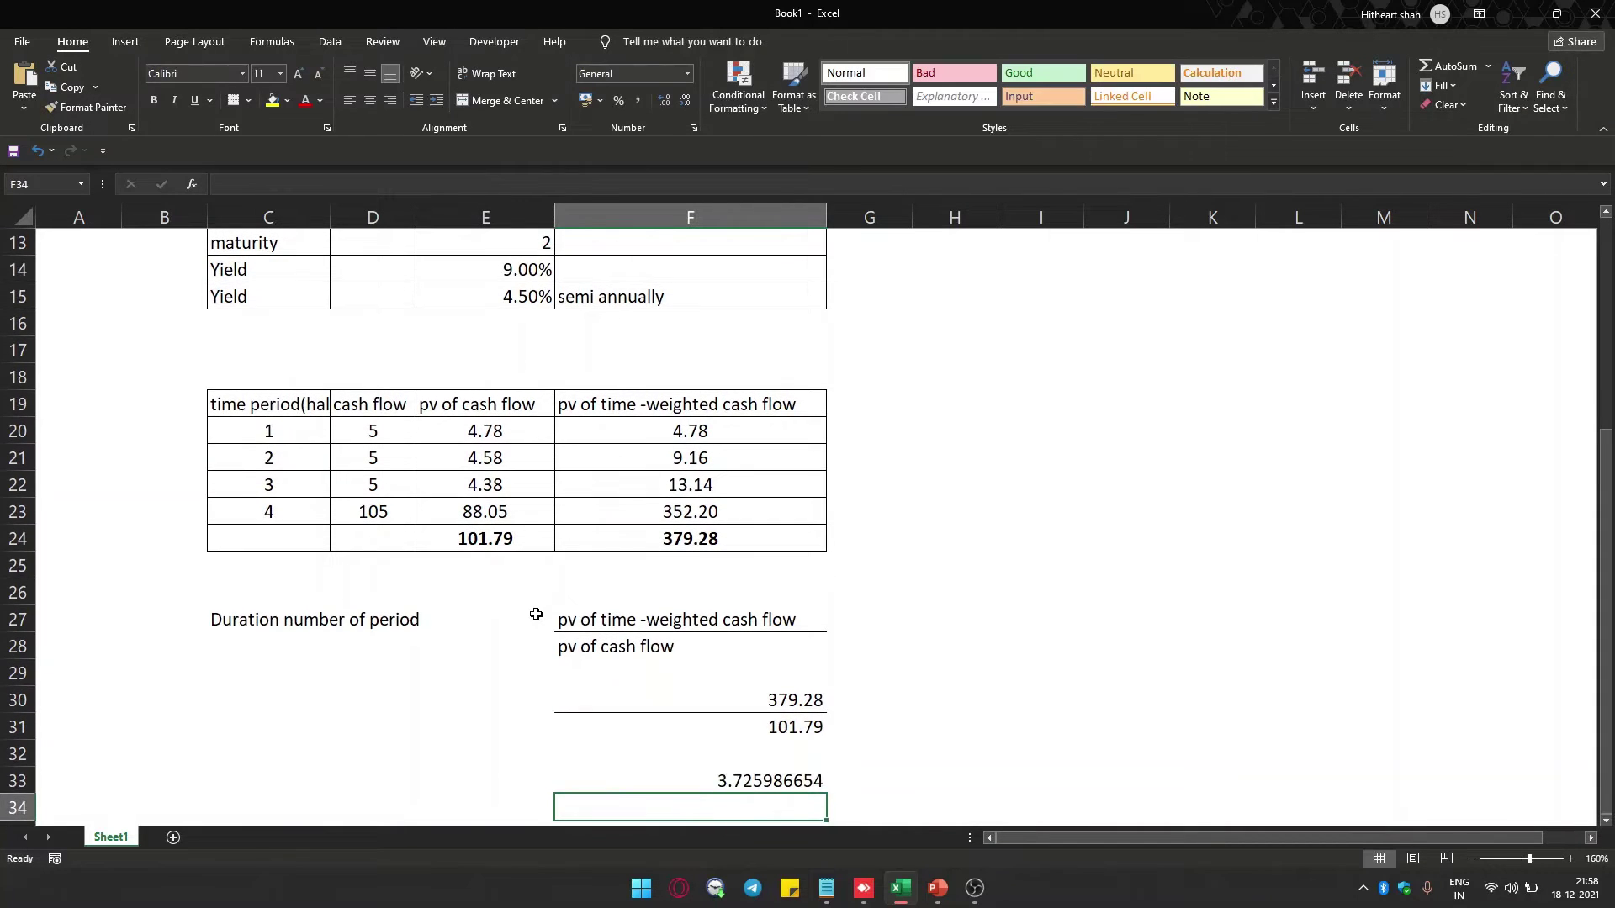
Label the duration result by linking C33 to the "Duration number of period" text in C27.
{"action": "key", "text": "Up"}
{"action": "key", "text": "Left"}
{"action": "key", "text": "Left"}
{"action": "key", "text": "Left"}
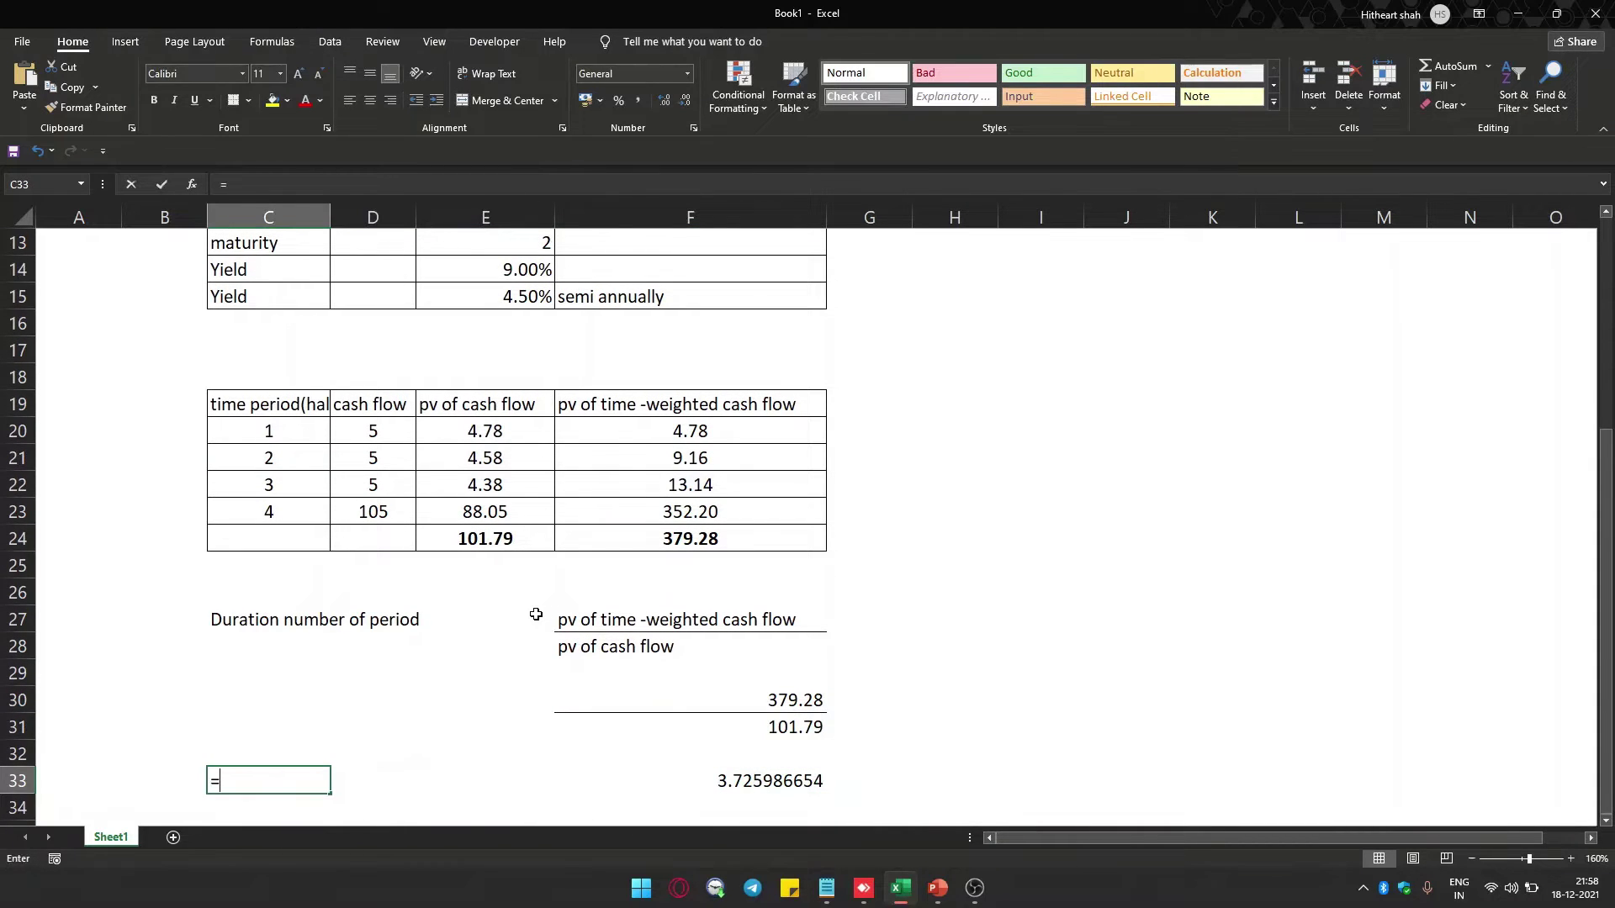
{"action": "type", "text": "="}
{"action": "left_click", "coordinate": [255, 625]}
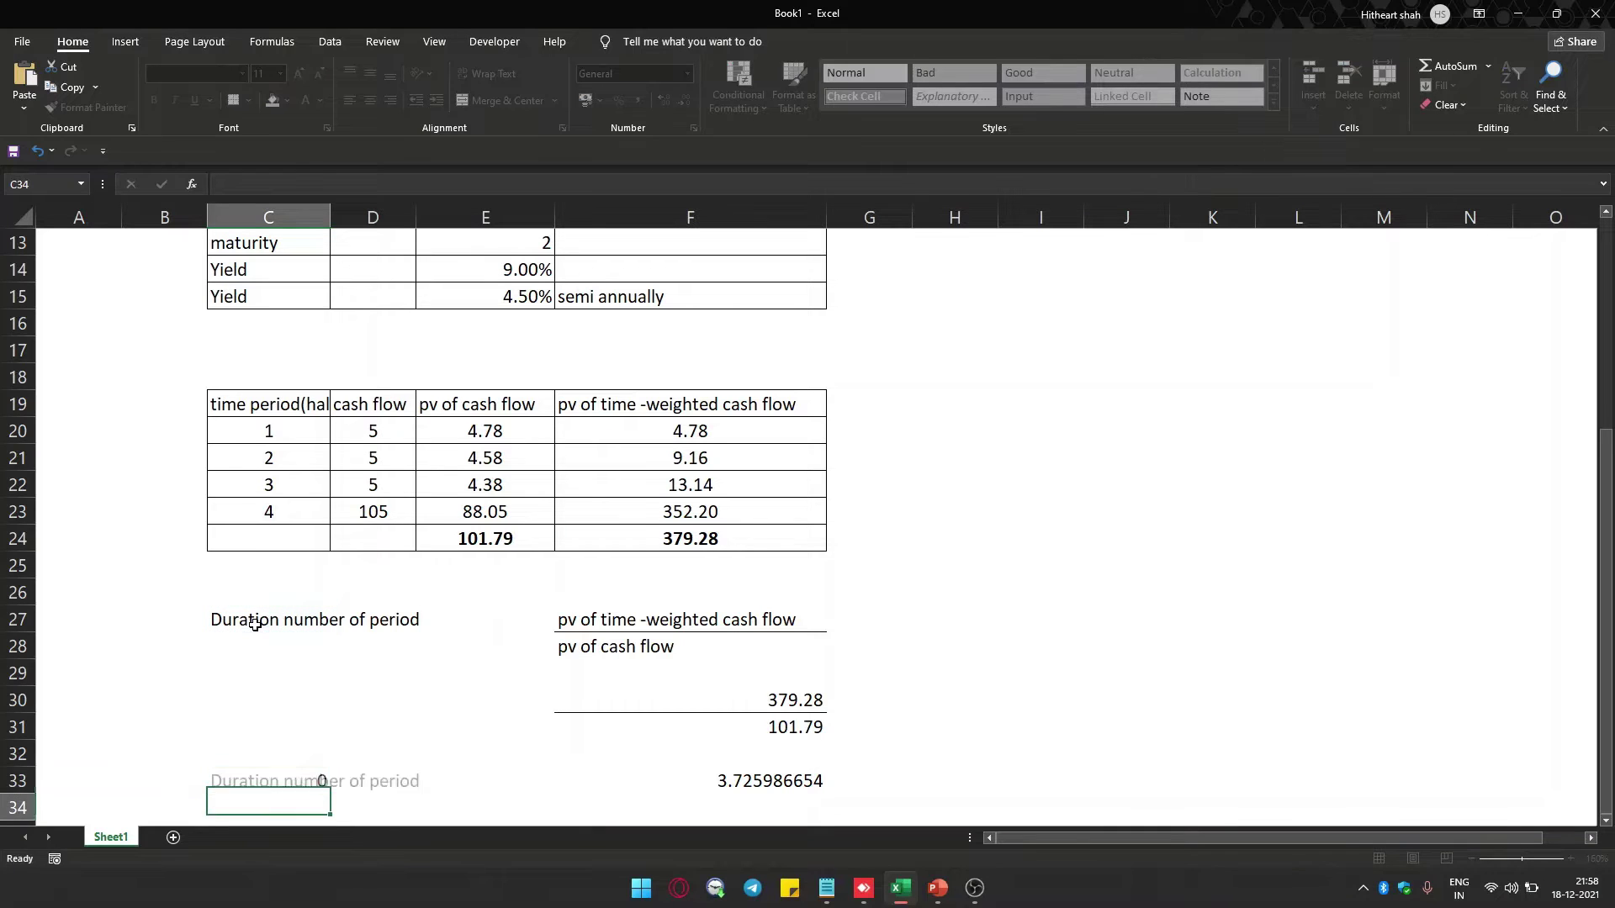
{"action": "key", "text": "Return"}
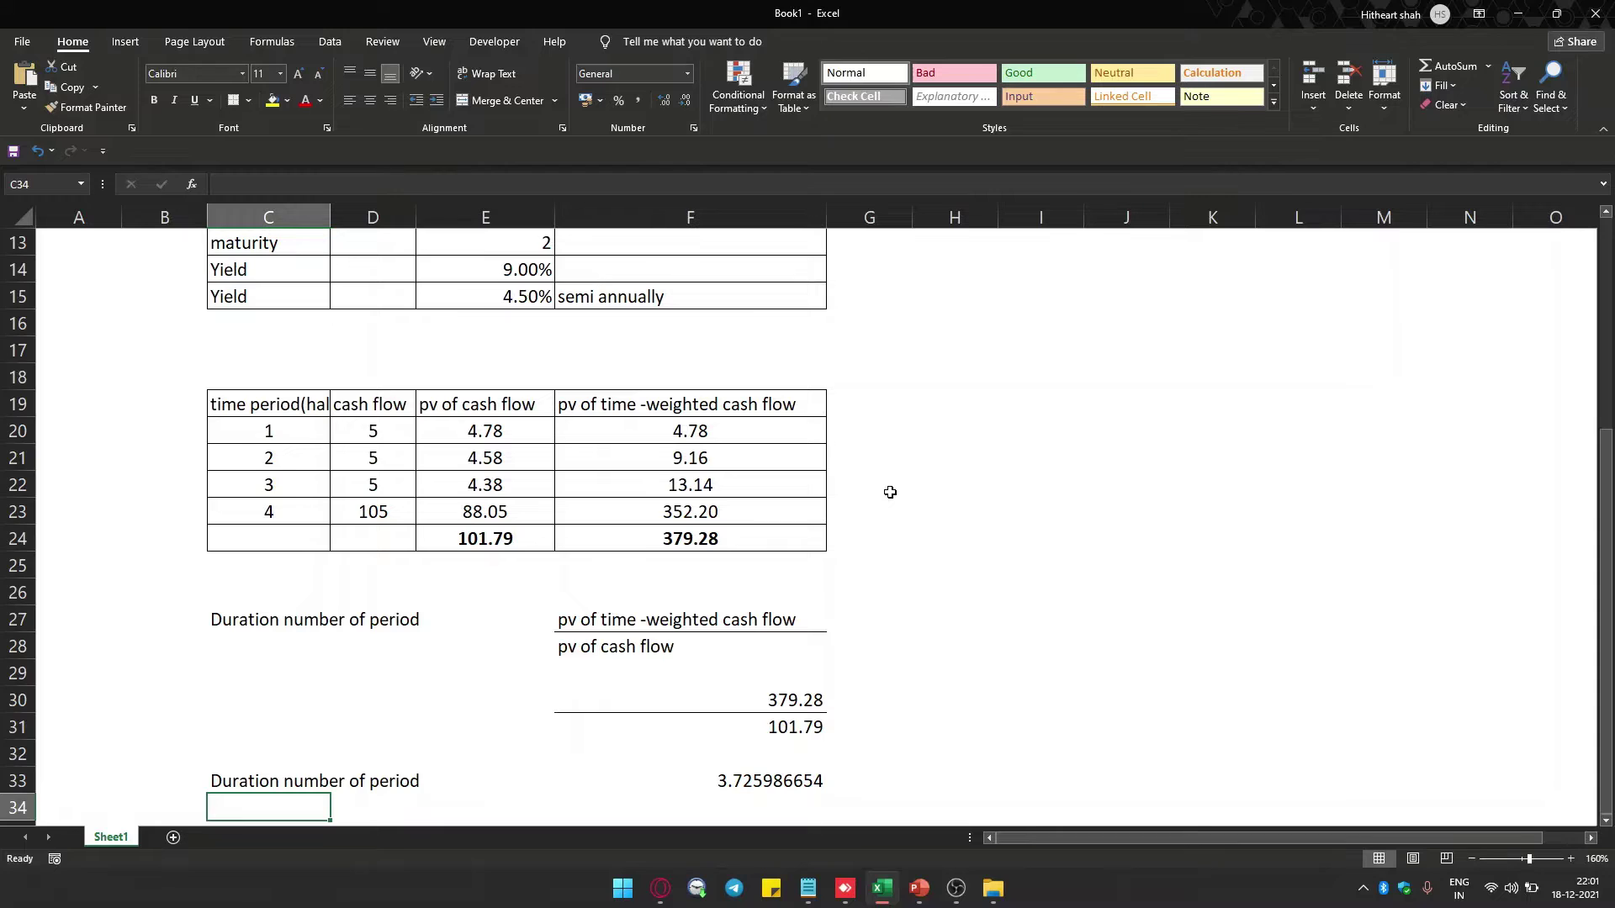
Enter the label "duration in years" in C36.
{"action": "key", "text": "Down"}
{"action": "key", "text": "Down"}
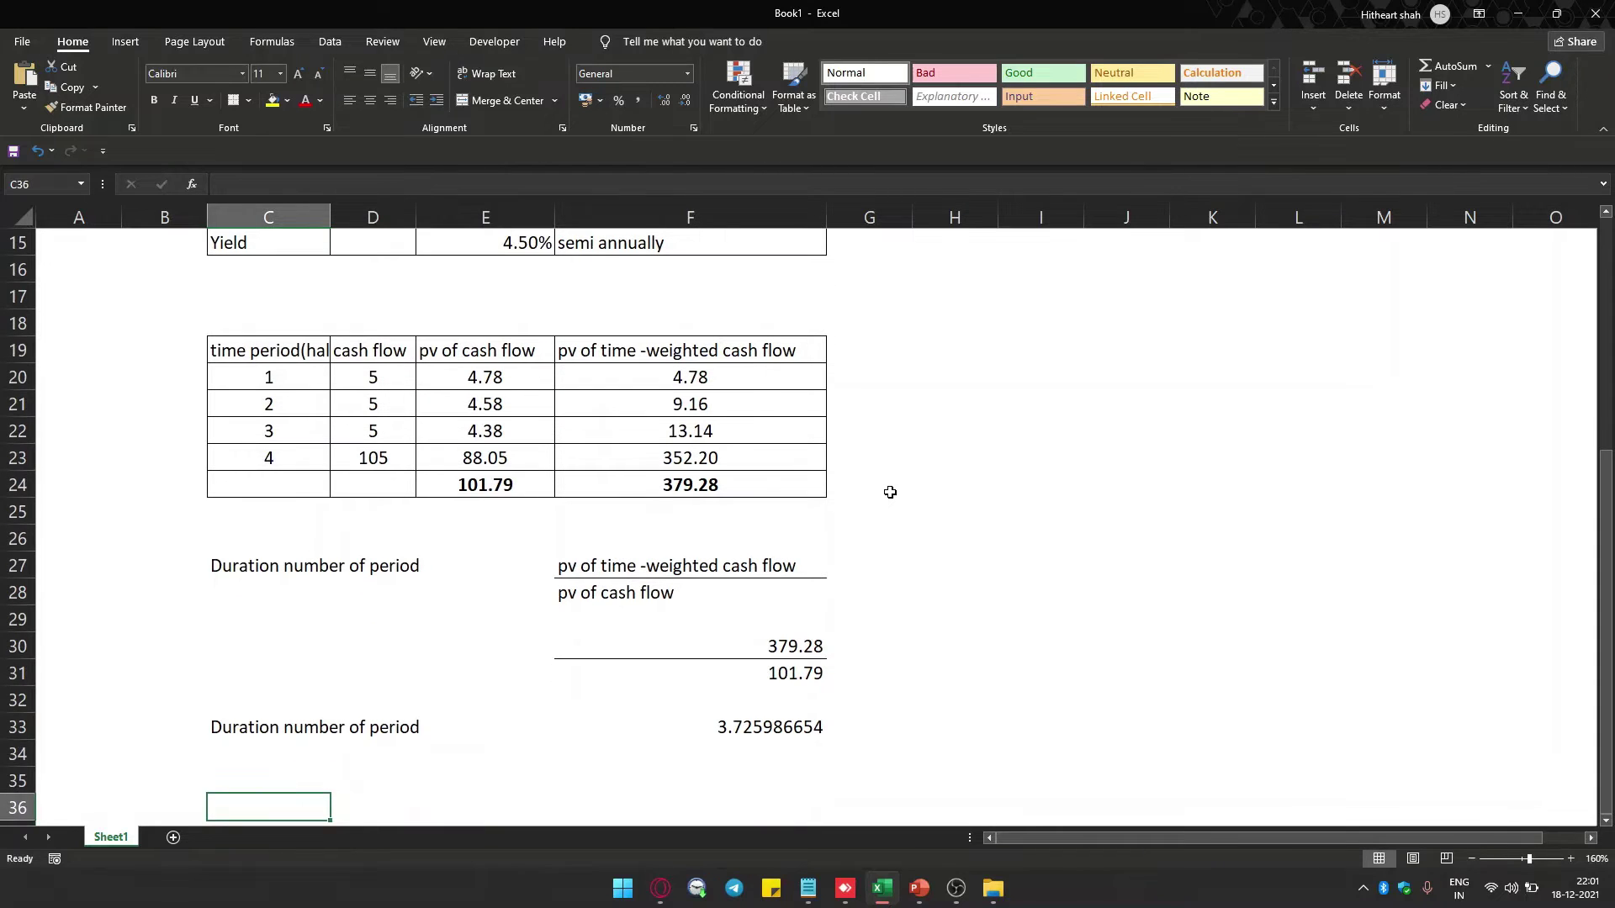
{"action": "type", "text": "dura"}
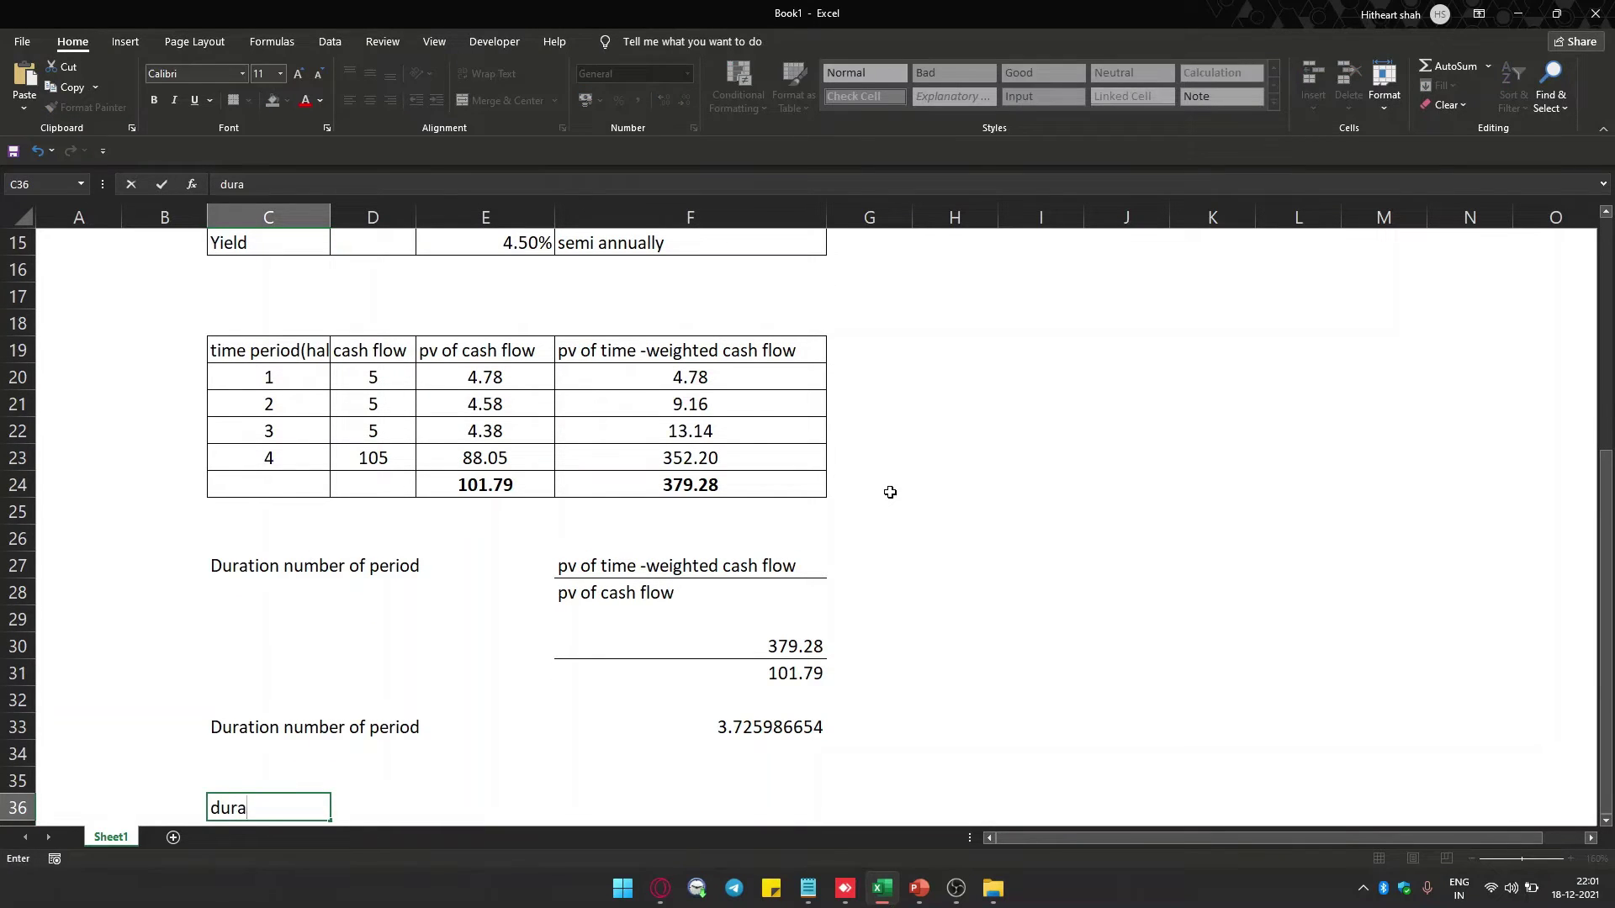
{"action": "type", "text": "tion in years"}
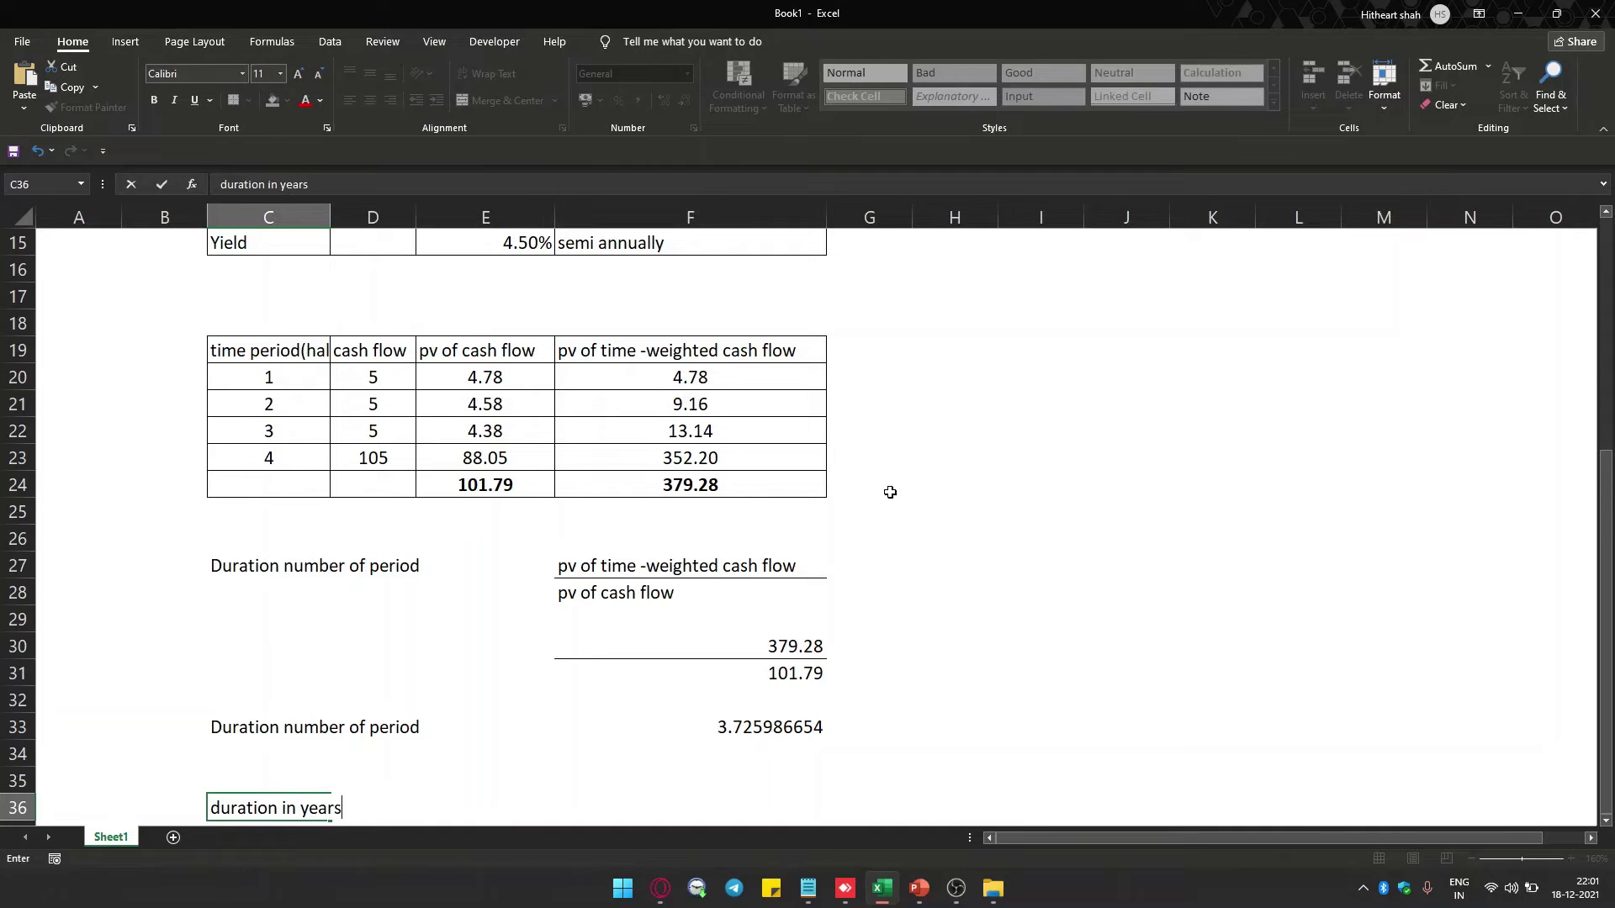
{"action": "key", "text": "Return"}
Link F36 to the "Duration number of period" label with =C33 and add a bottom border as the fraction line.
{"action": "key", "text": "Up"}
{"action": "key", "text": "Right"}
{"action": "key", "text": "Right"}
{"action": "key", "text": "Right"}
{"action": "key", "text": "Right"}
{"action": "key", "text": "Left"}
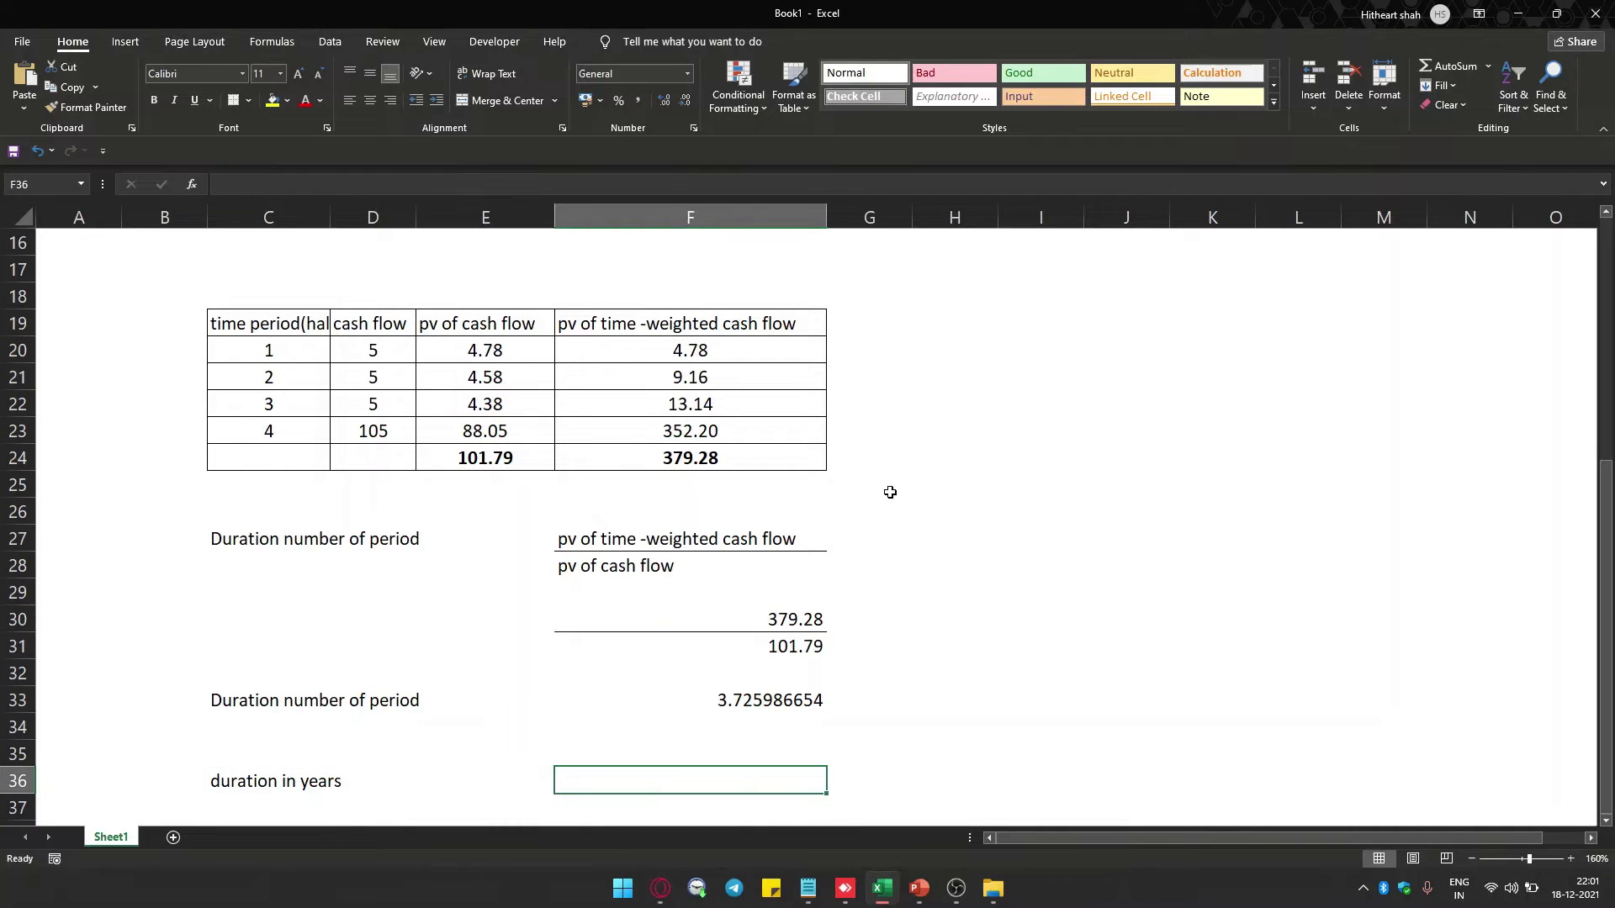
{"action": "type", "text": "="}
{"action": "key", "text": "Up"}
{"action": "key", "text": "Up"}
{"action": "key", "text": "Up"}
{"action": "key", "text": "Left"}
{"action": "key", "text": "Left"}
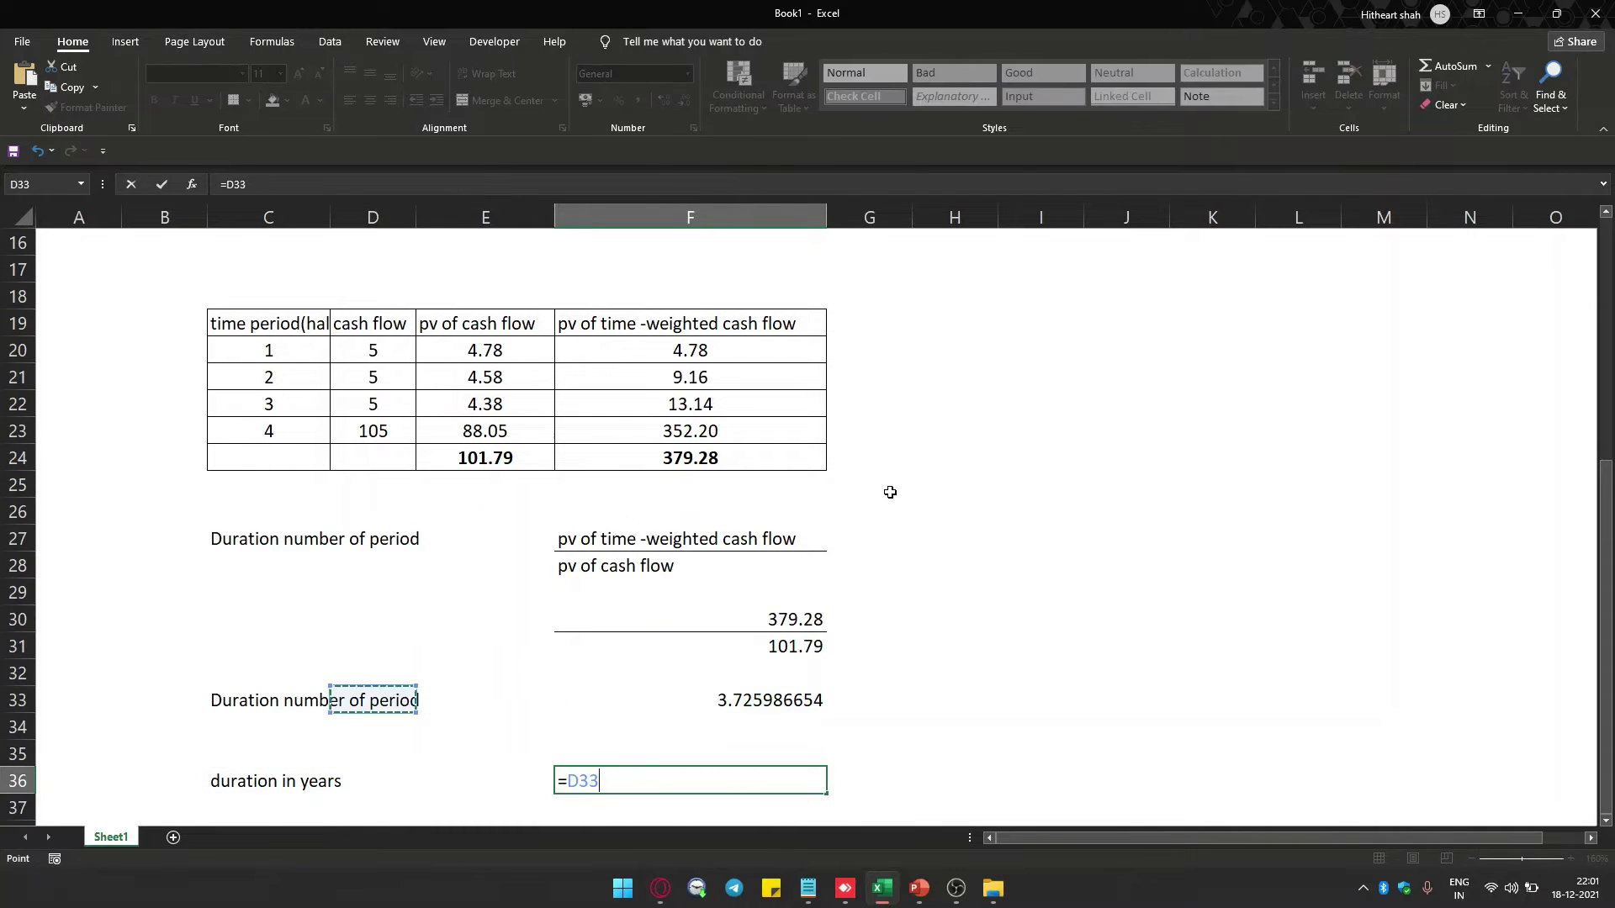
{"action": "key", "text": "Left"}
{"action": "key", "text": "Up"}
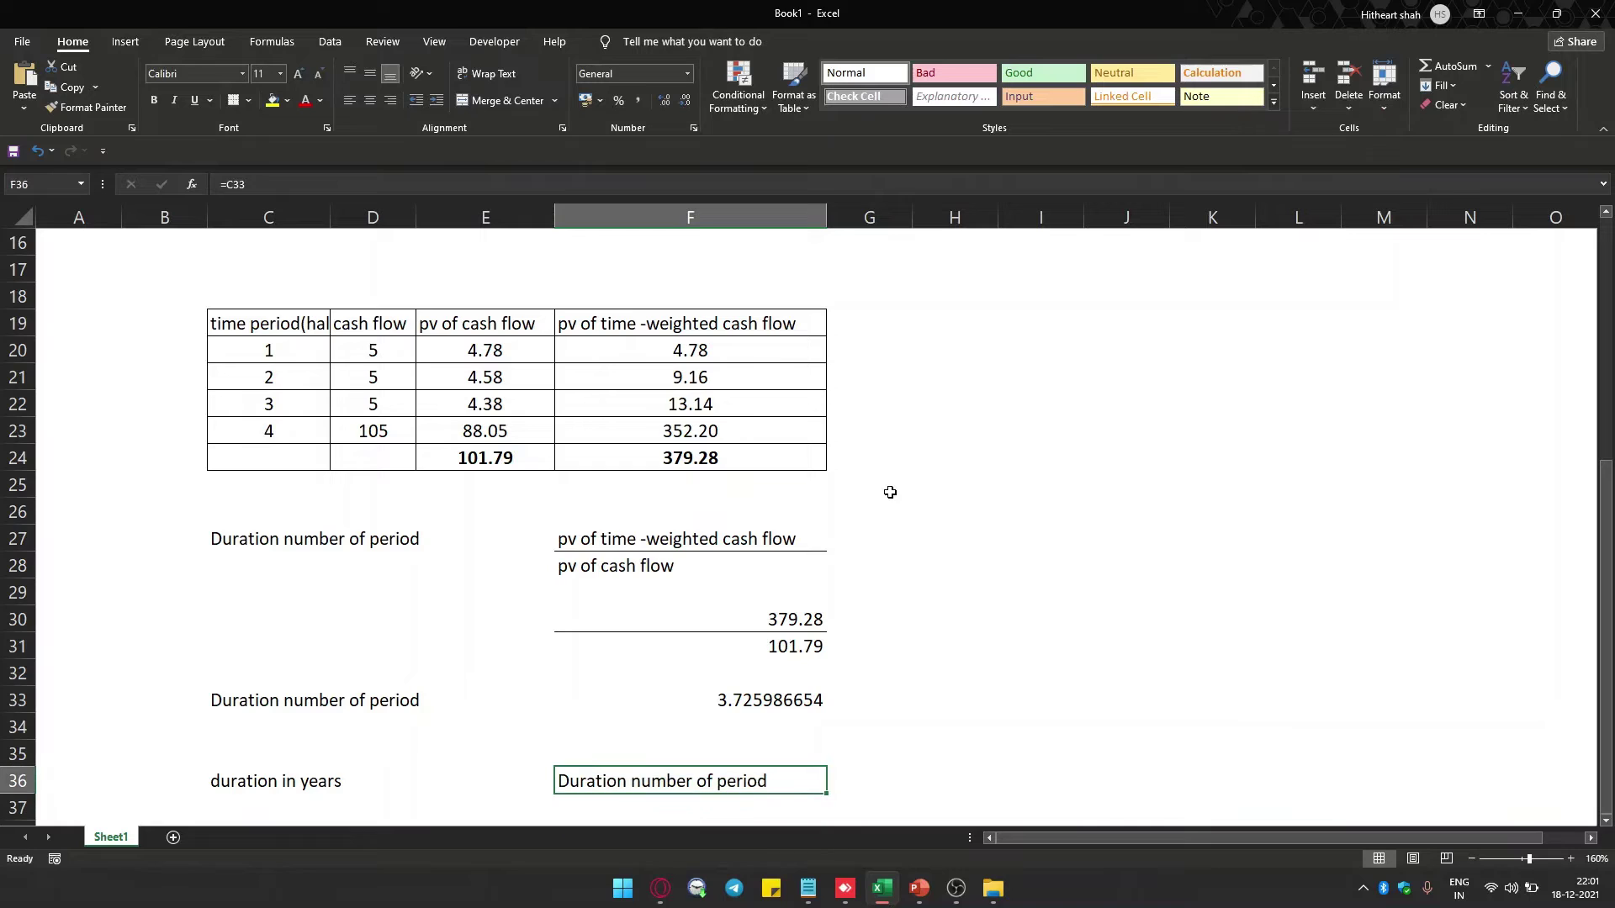
{"action": "key", "text": "alt+h"}
{"action": "key", "text": "b"}
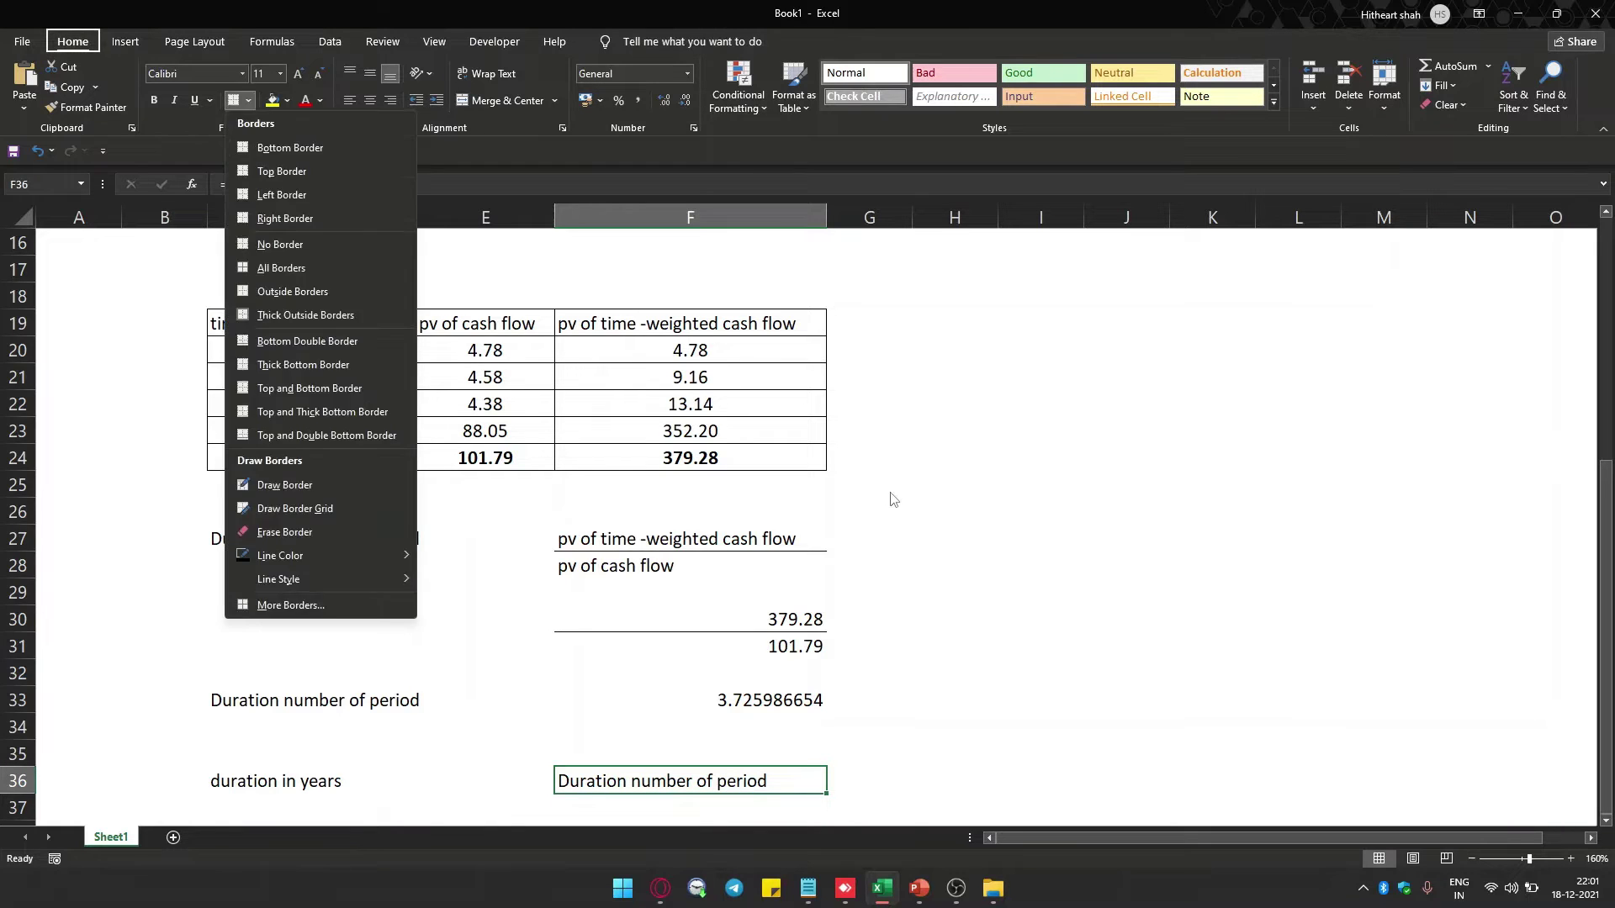
{"action": "key", "text": "Escape"}
Enter "number of years" in F37 as the denominator text of the duration in years fraction.
{"action": "key", "text": "Down"}
{"action": "type", "text": "numb"}
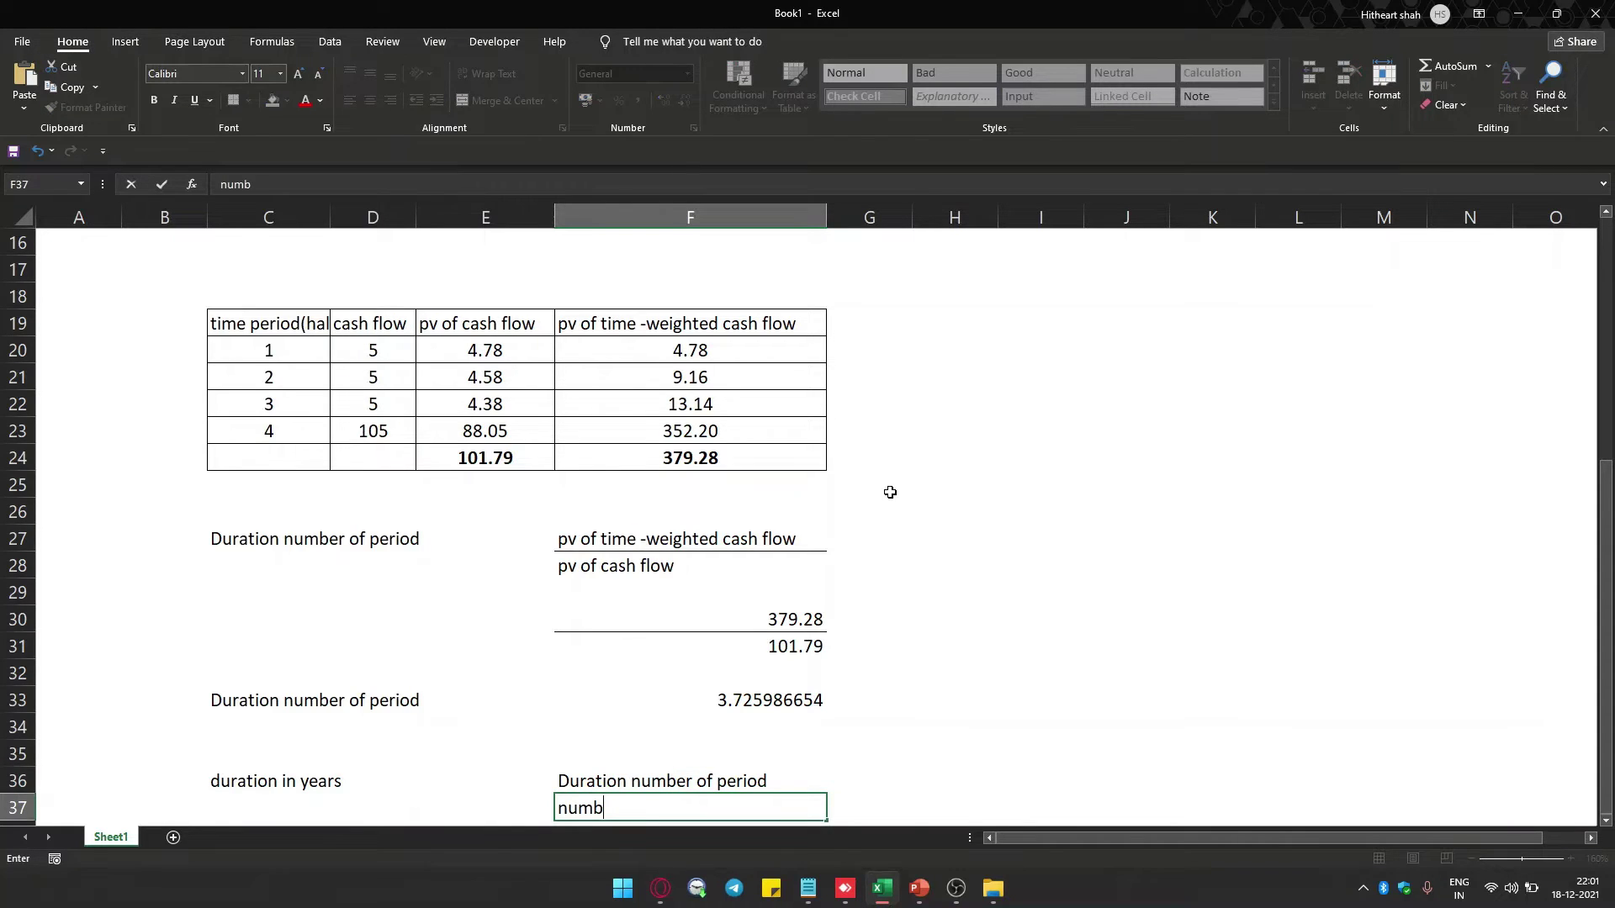
{"action": "type", "text": "er of years"}
{"action": "key", "text": "Return"}
Link F40 to the calculated duration in periods with =F33.
{"action": "key", "text": "Return"}
{"action": "key", "text": "Return"}
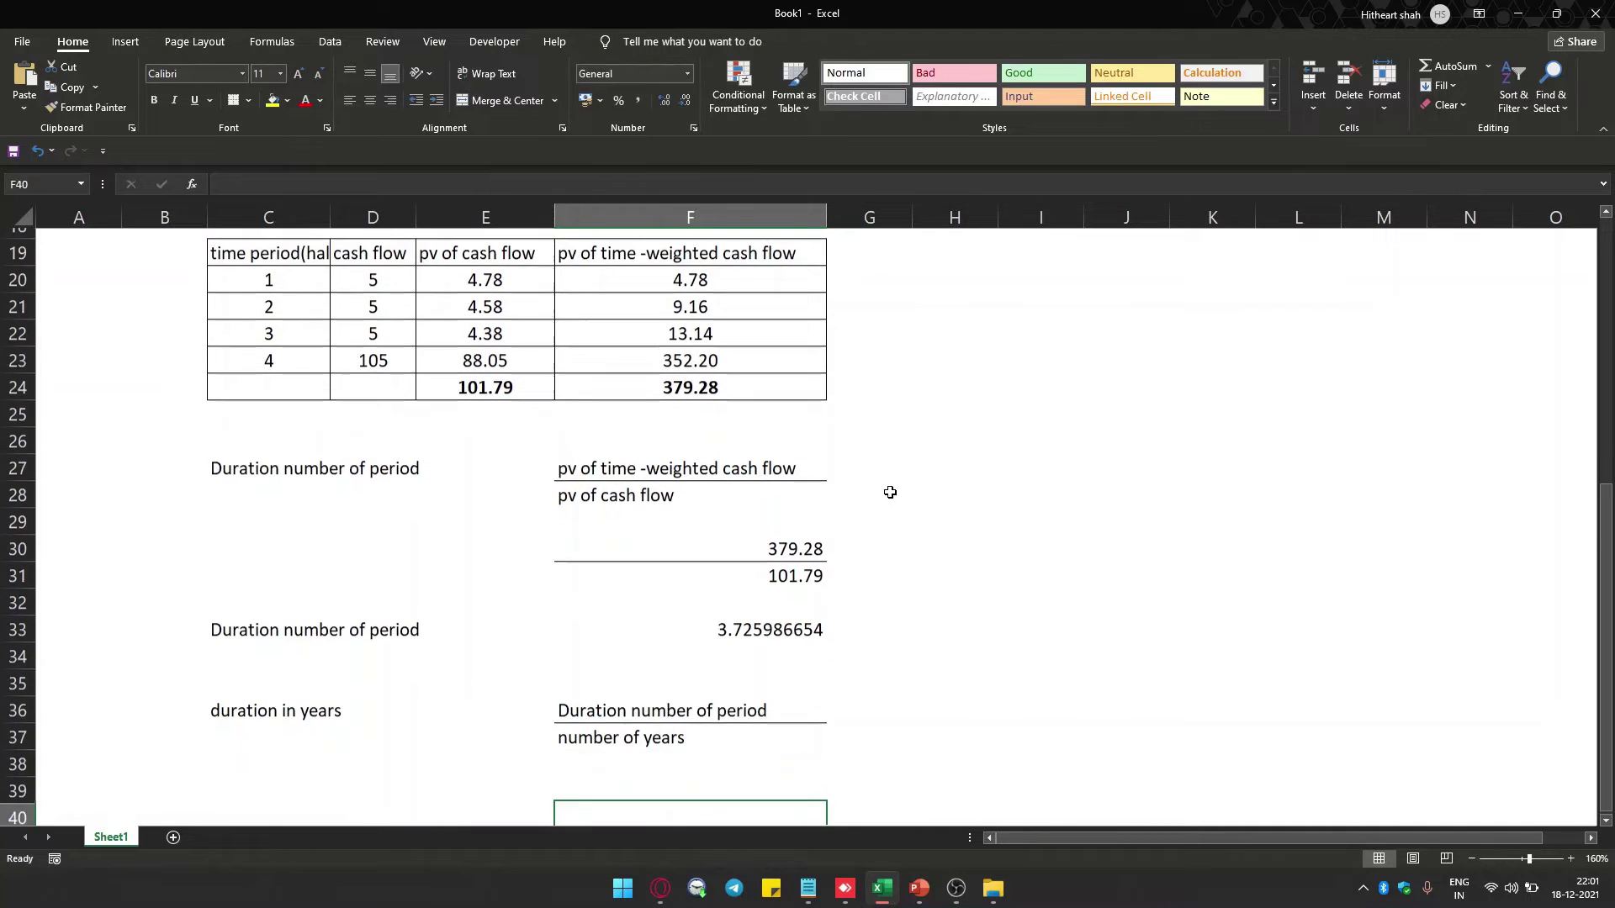
{"action": "type", "text": "="}
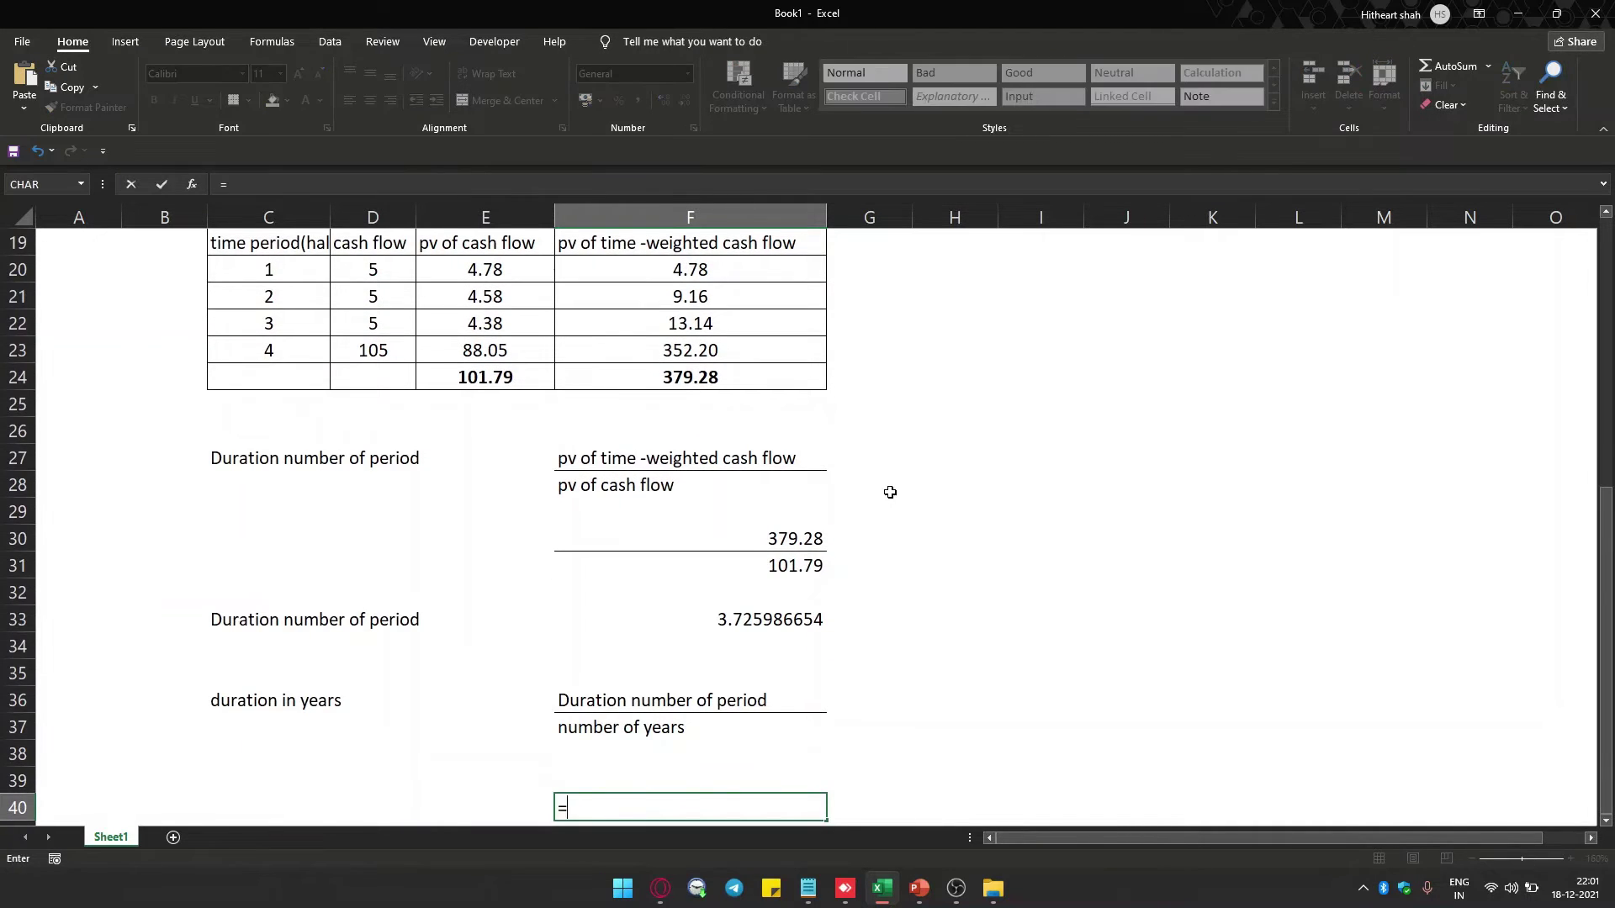
{"action": "key", "text": "Up"}
{"action": "key", "text": "Up"}
{"action": "key", "text": "Up"}
{"action": "key", "text": "Up"}
{"action": "key", "text": "Up"}
{"action": "key", "text": "Up"}
{"action": "key", "text": "Up"}
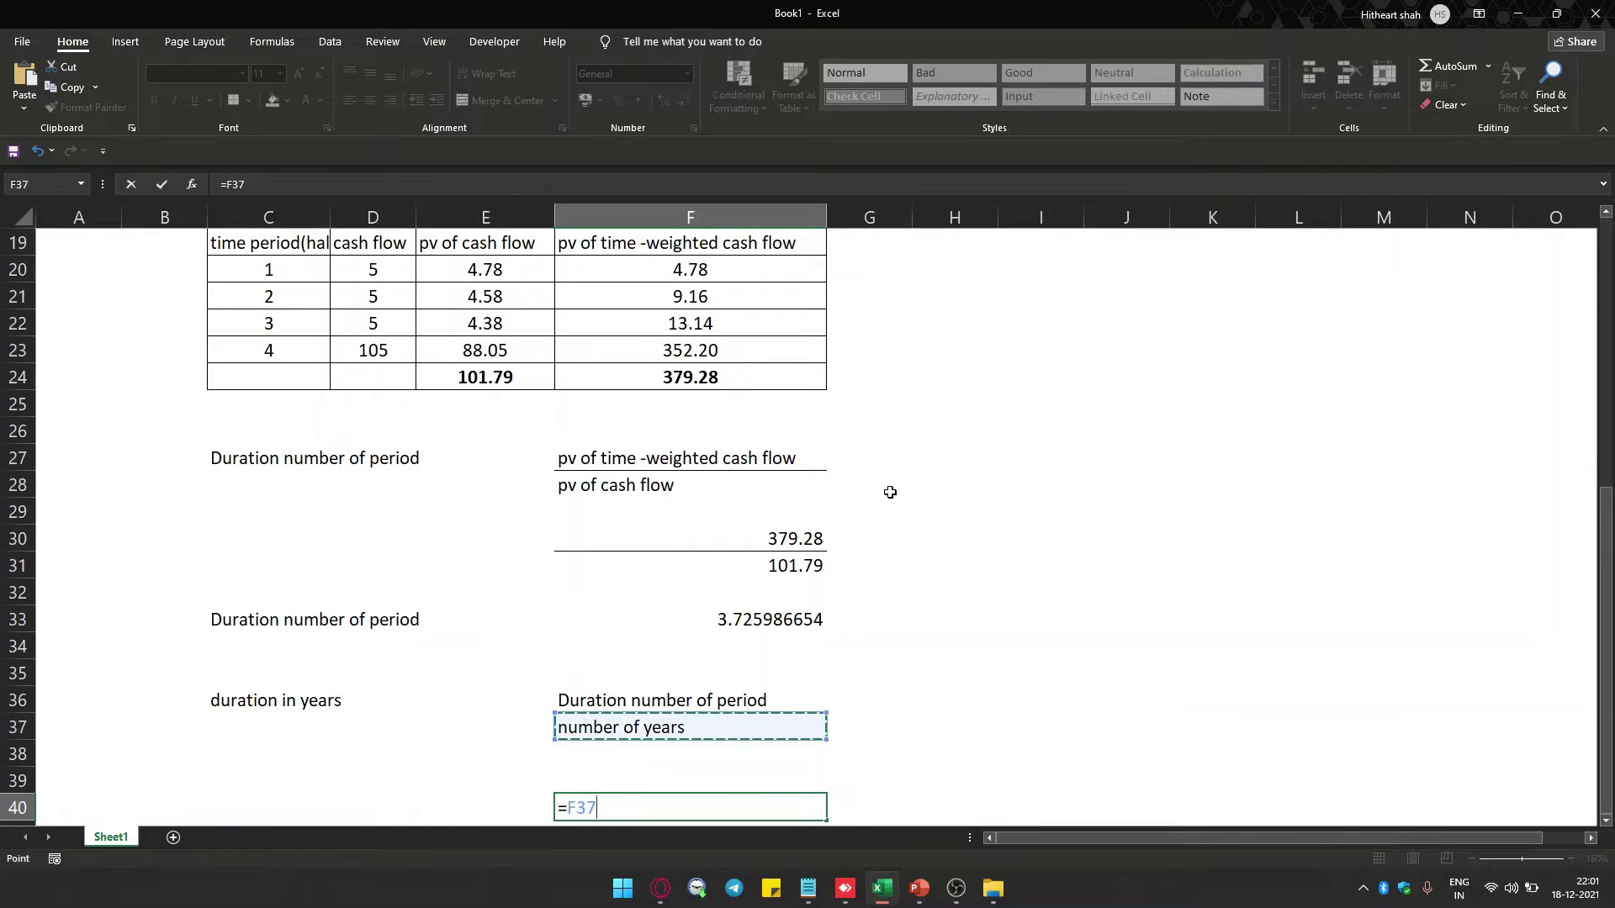
{"action": "type", "text": "/"}
{"action": "key", "text": "BackSpace"}
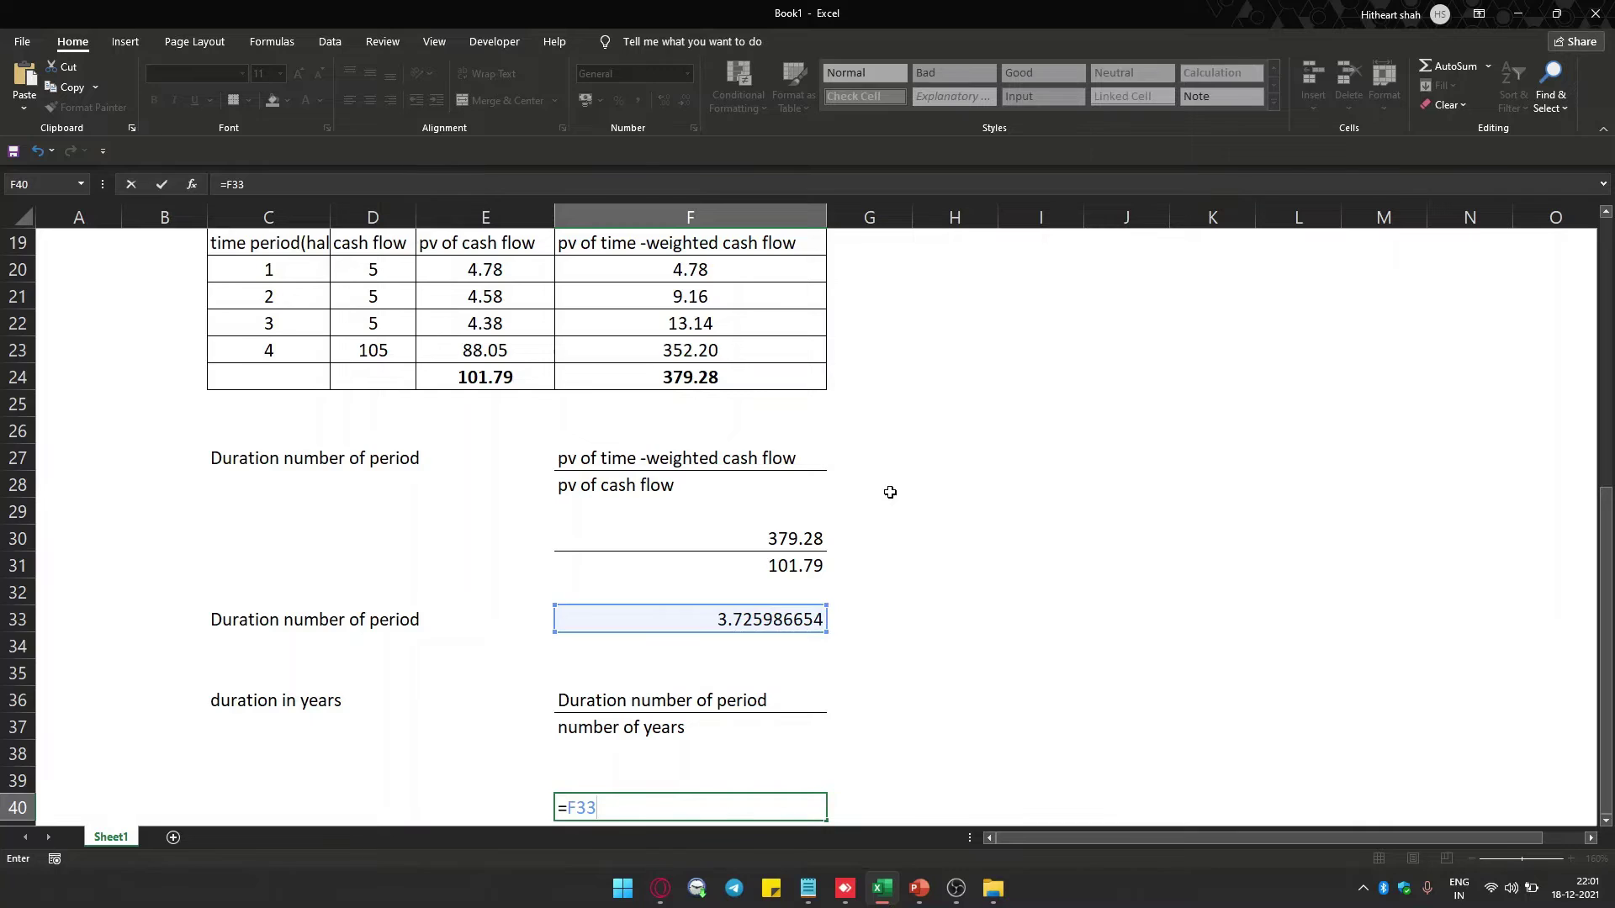
{"action": "key", "text": "ctrl+Return"}
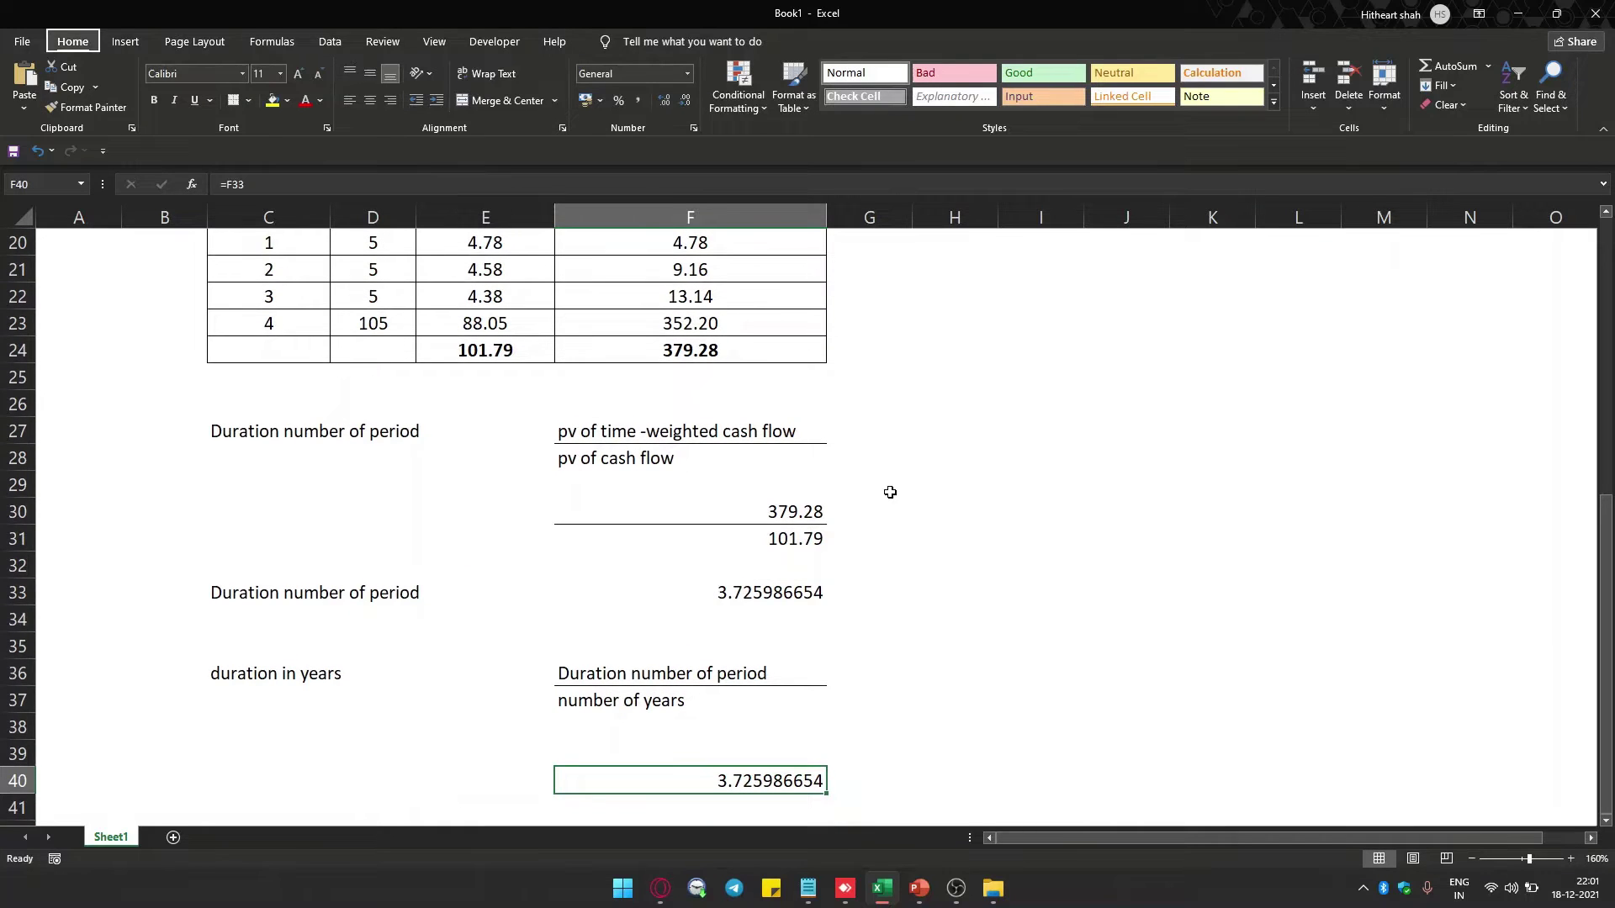
Enter 2 in F41 as the number of years beneath the linked duration in periods.
{"action": "key", "text": "Down"}
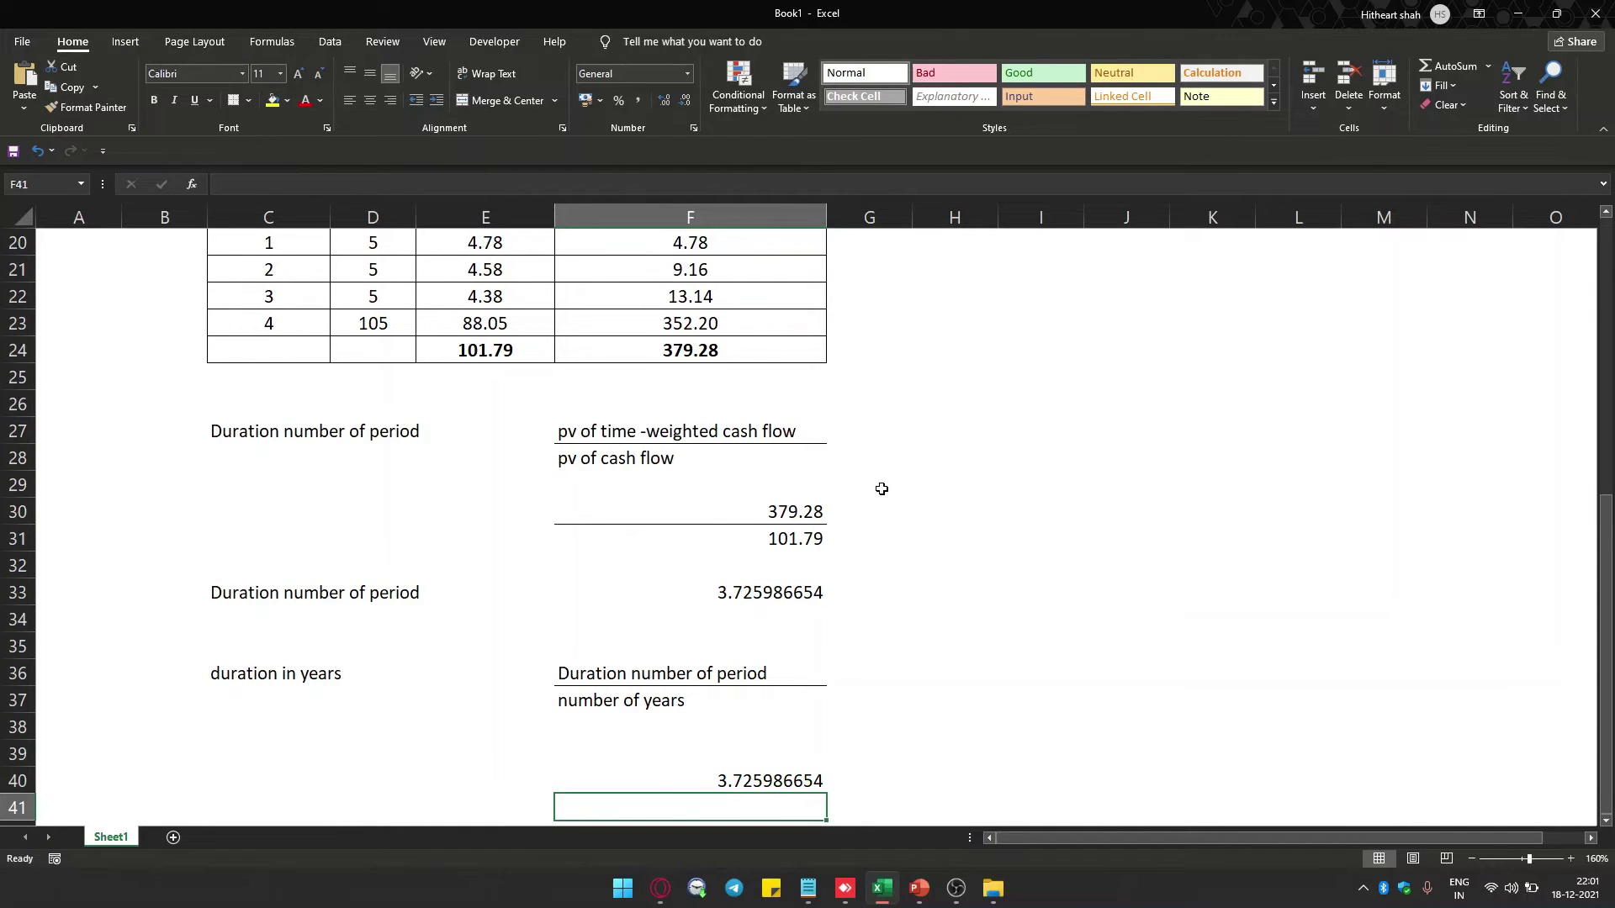
{"action": "scroll", "coordinate": [890, 492], "scroll_direction": "up", "scroll_amount": 4}
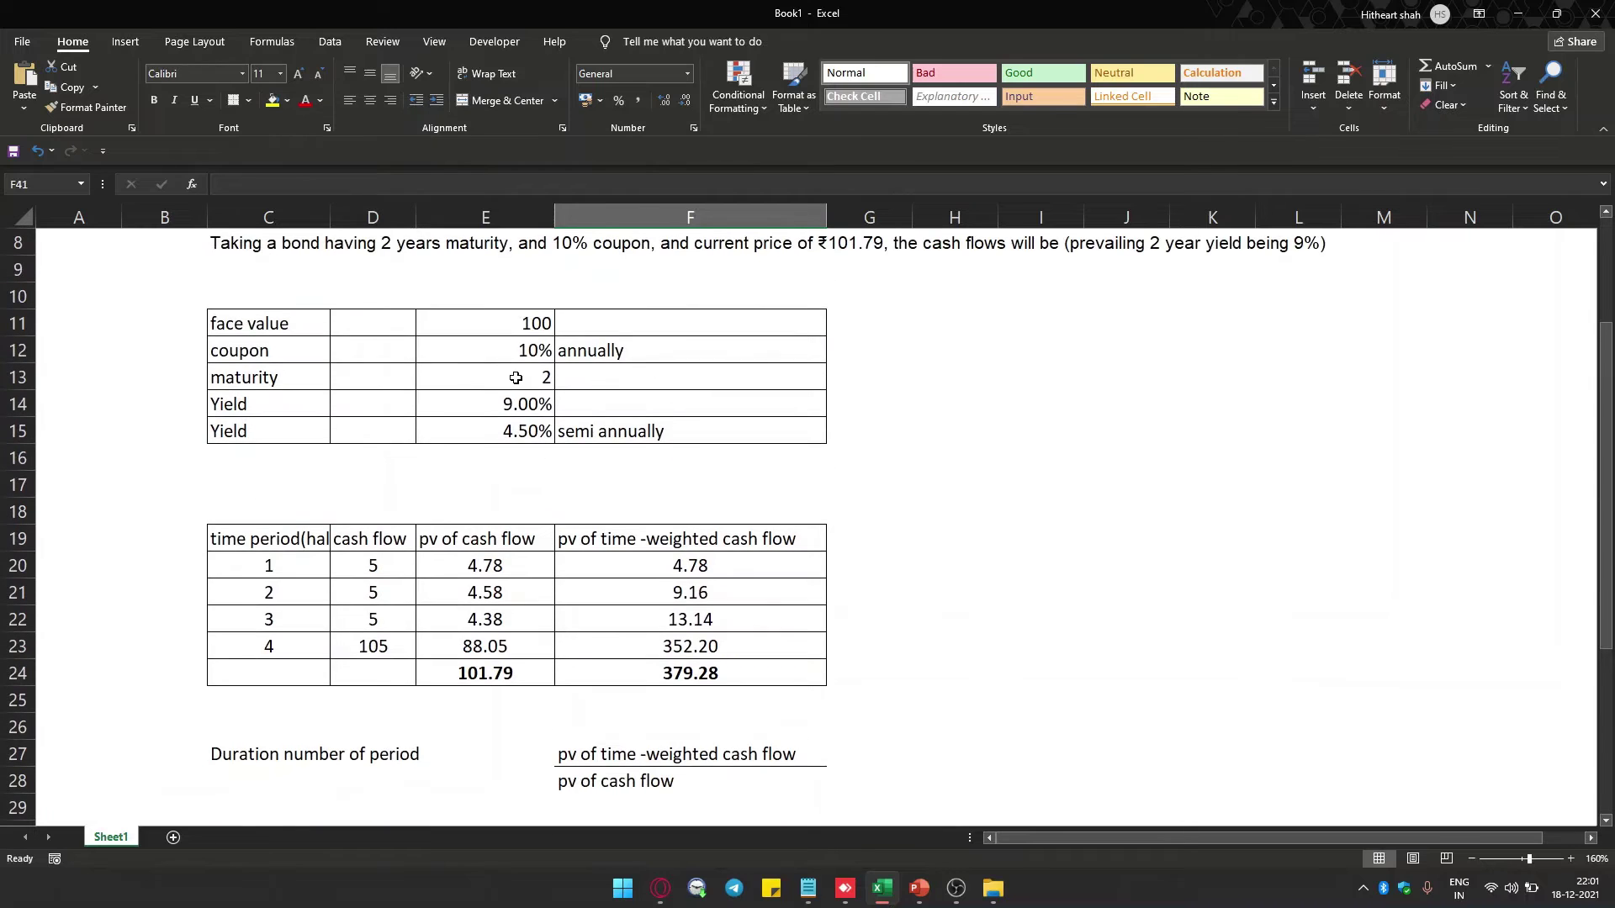
{"action": "scroll", "coordinate": [516, 378], "scroll_direction": "down", "scroll_amount": 2}
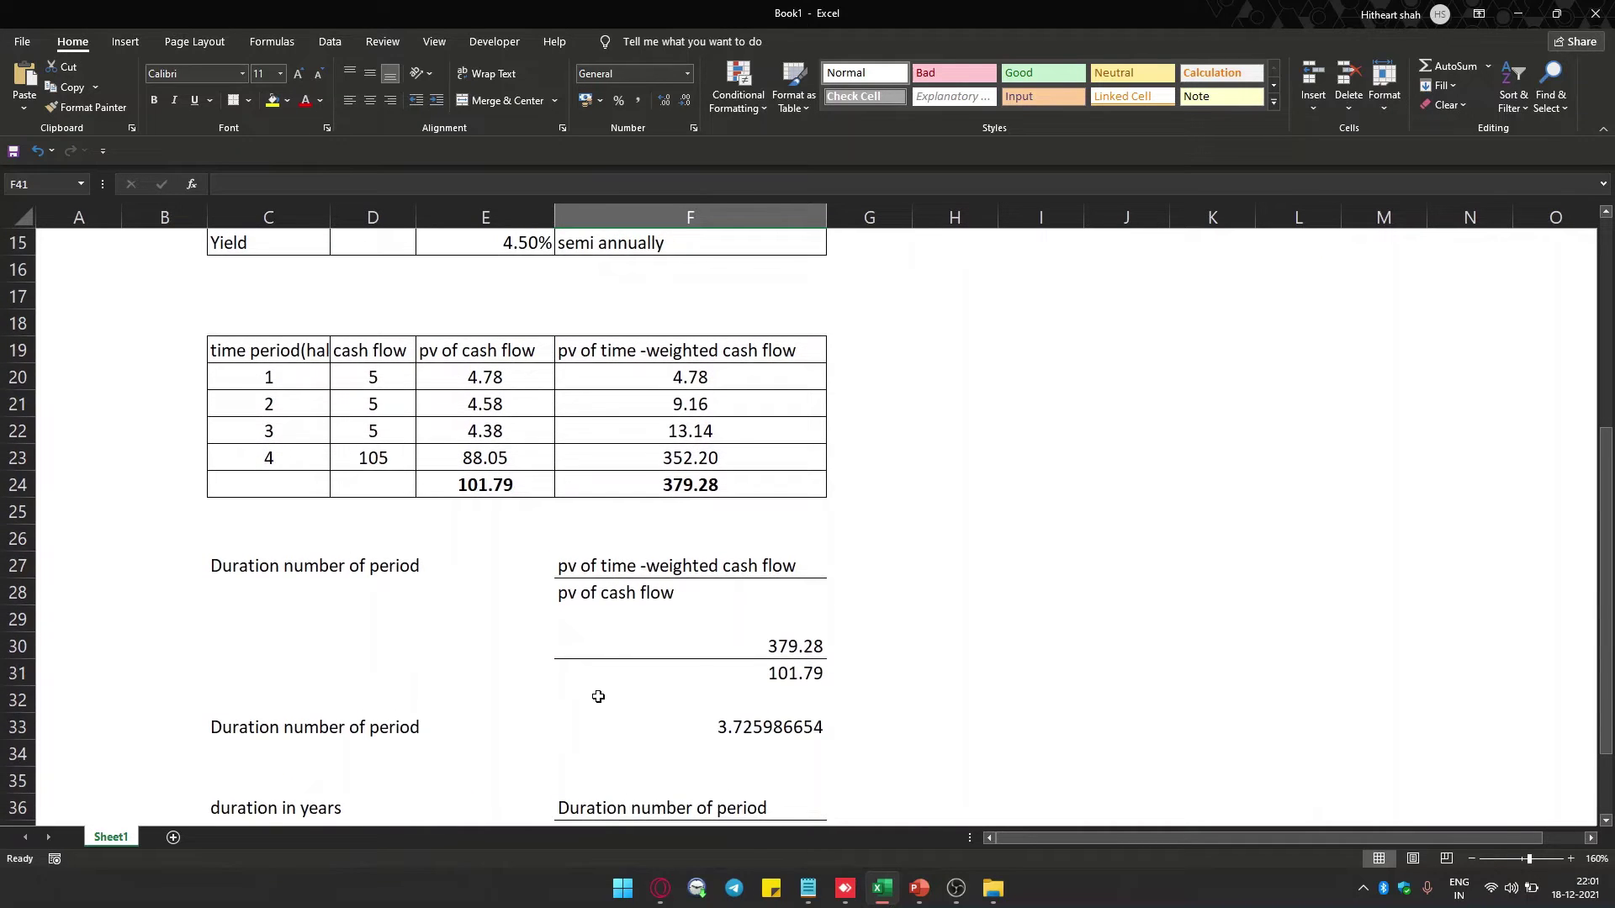
{"action": "scroll", "coordinate": [598, 696], "scroll_direction": "down", "scroll_amount": 5}
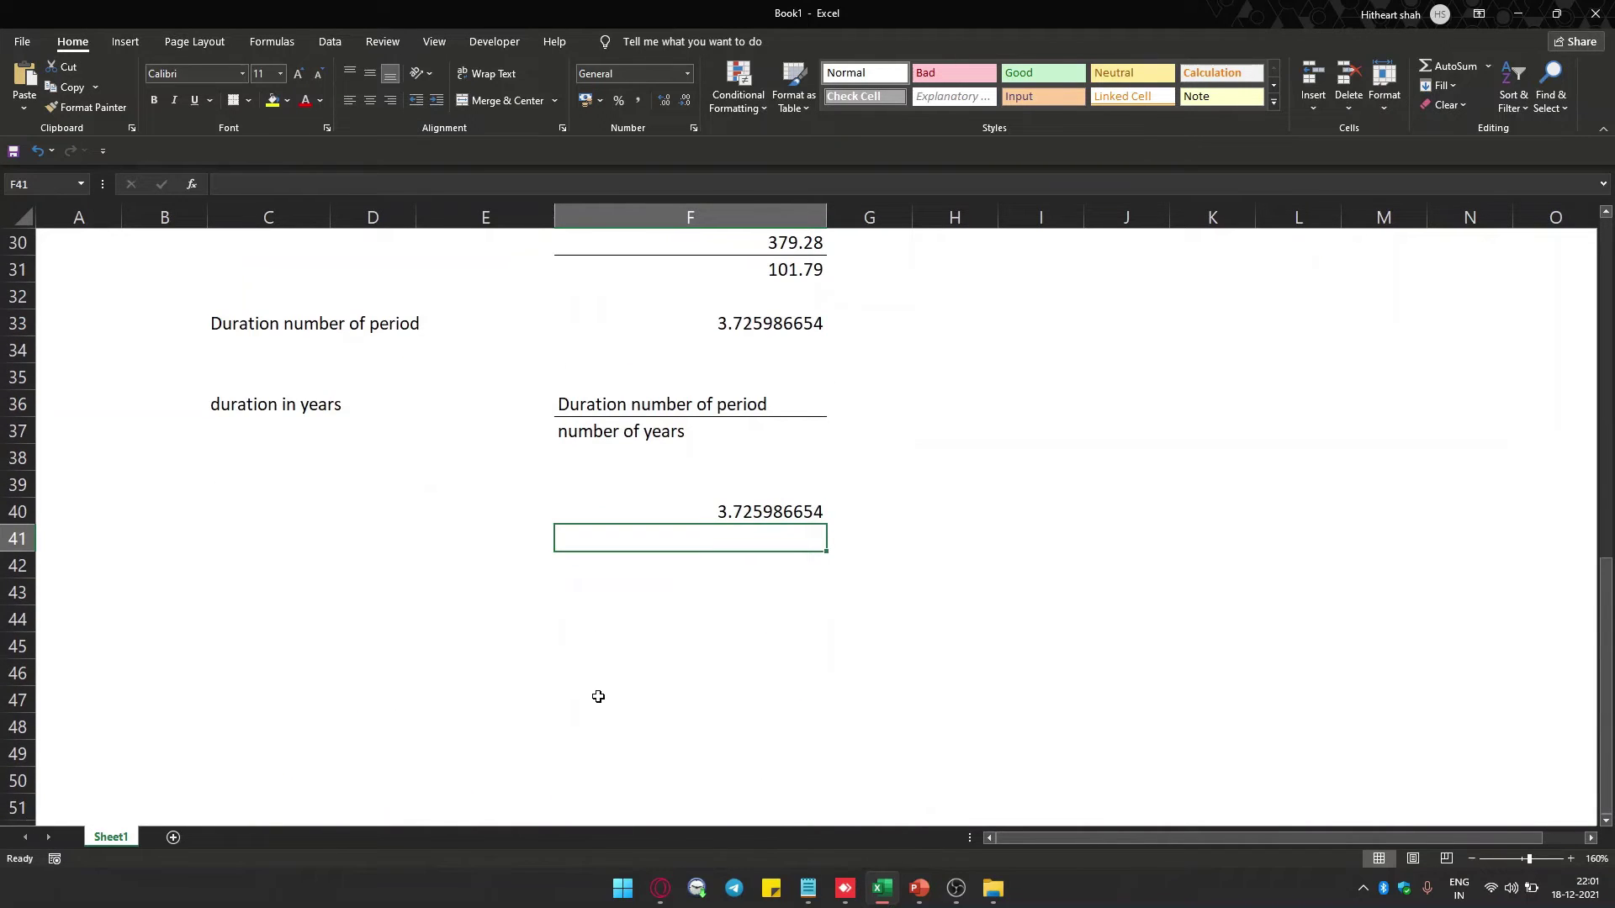
{"action": "type", "text": "2"}
{"action": "key", "text": "Return"}
Calculate the duration in years in F43 with the formula =F40/F41.
{"action": "key", "text": "Return"}
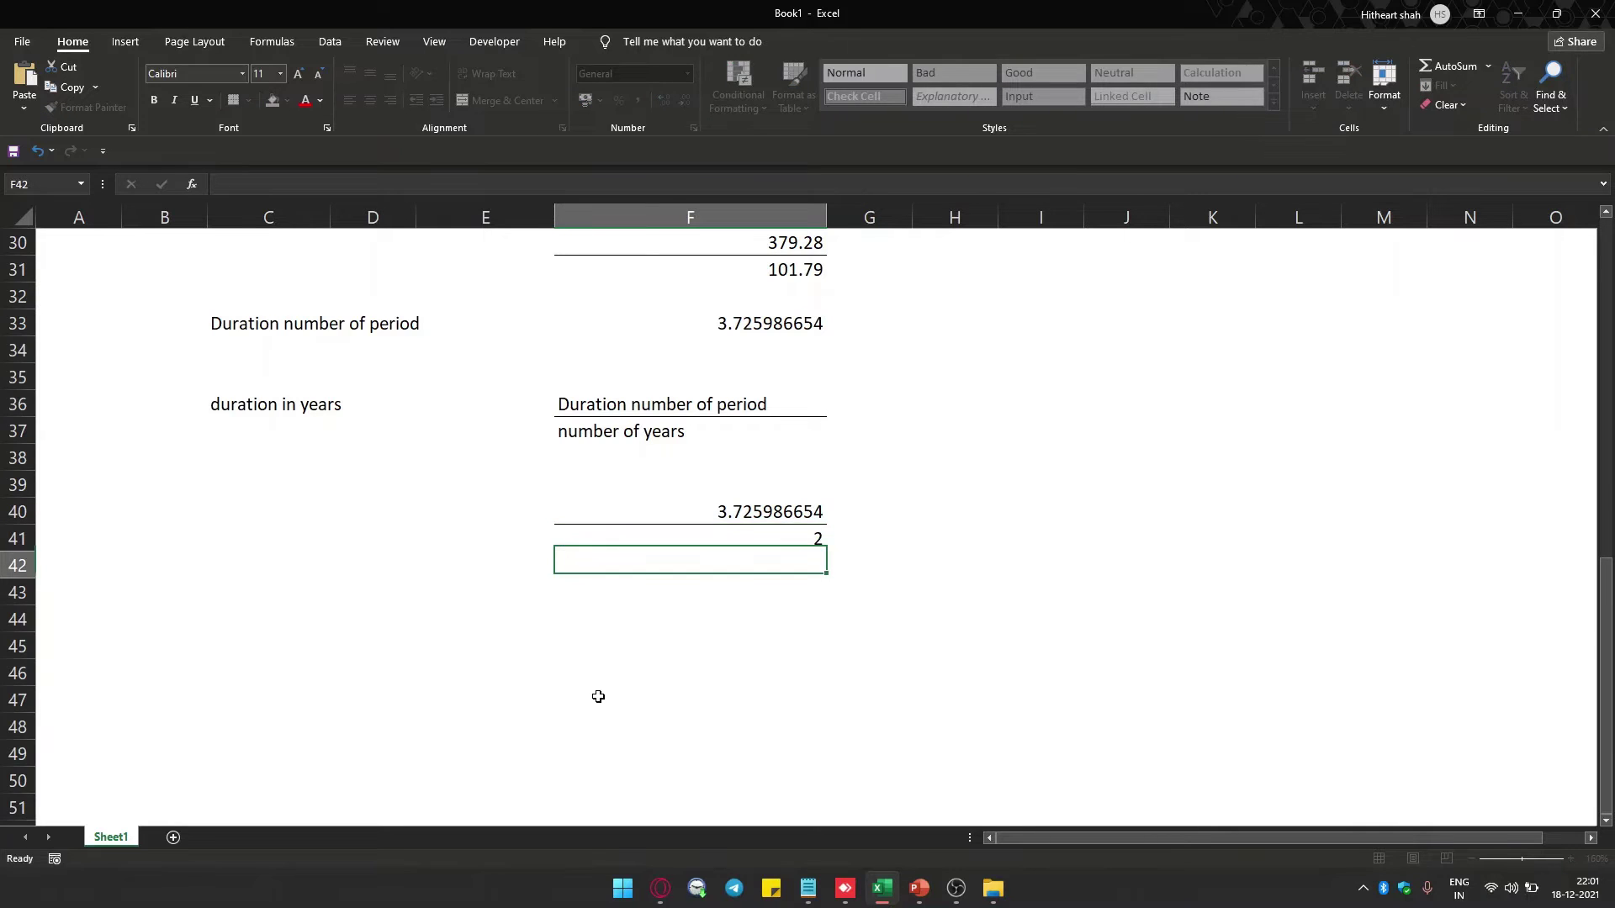
{"action": "type", "text": "=F40/F42"}
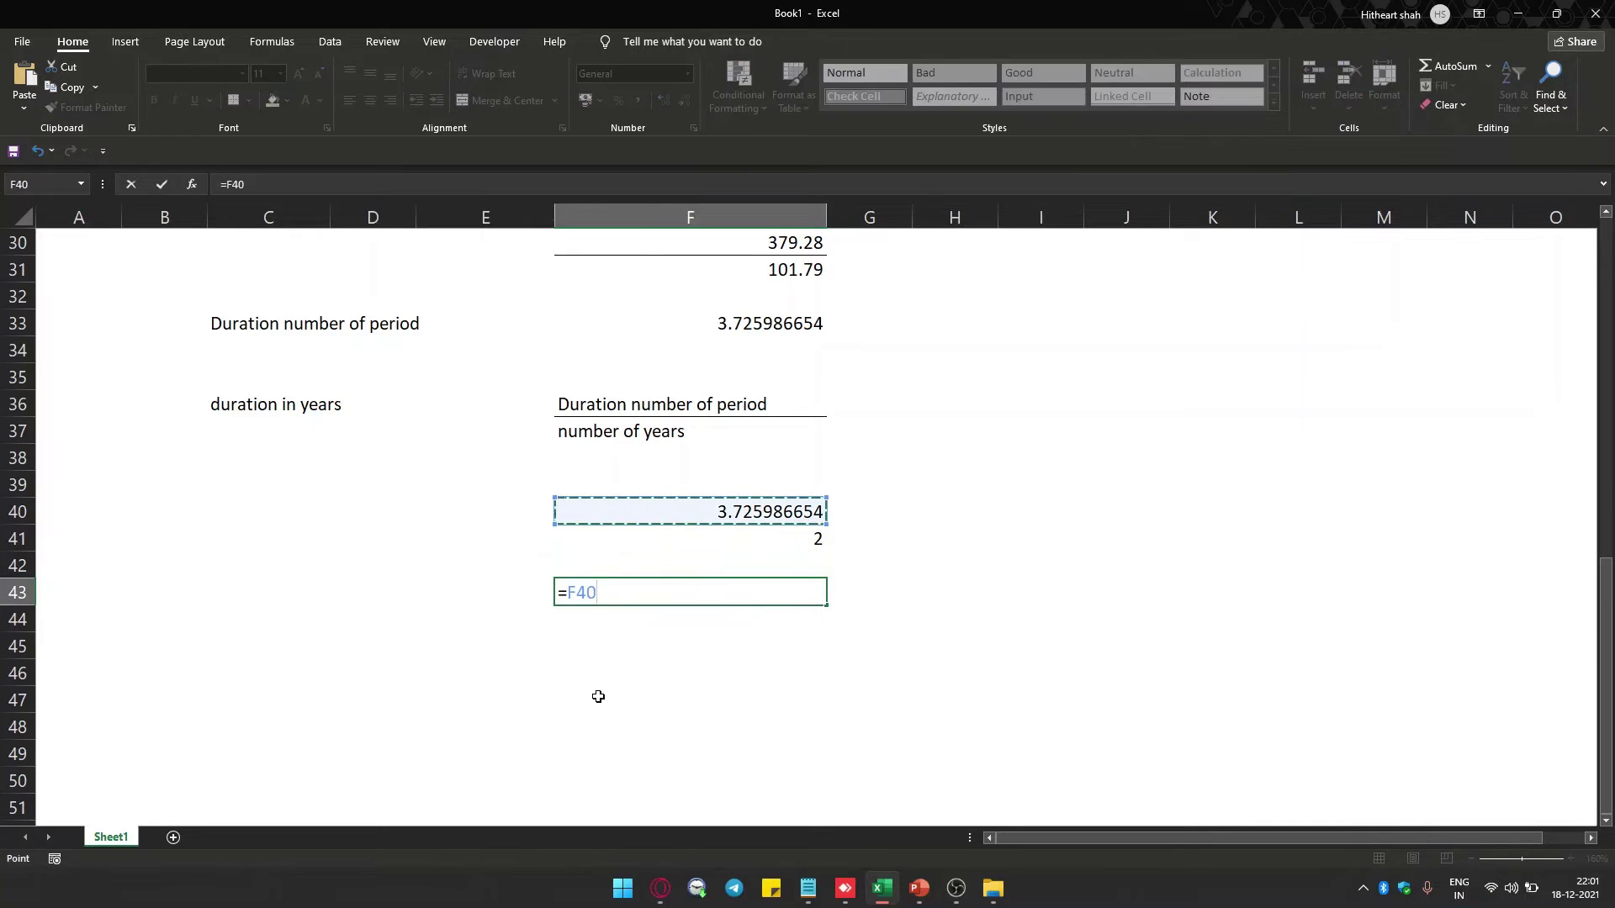
{"action": "key", "text": "BackSpace"}
{"action": "type", "text": "1"}
{"action": "key", "text": "Return"}
Label the calculated result by entering "duration in years" in C43.
{"action": "key", "text": "Up"}
{"action": "key", "text": "Left"}
{"action": "key", "text": "Left"}
{"action": "key", "text": "Left"}
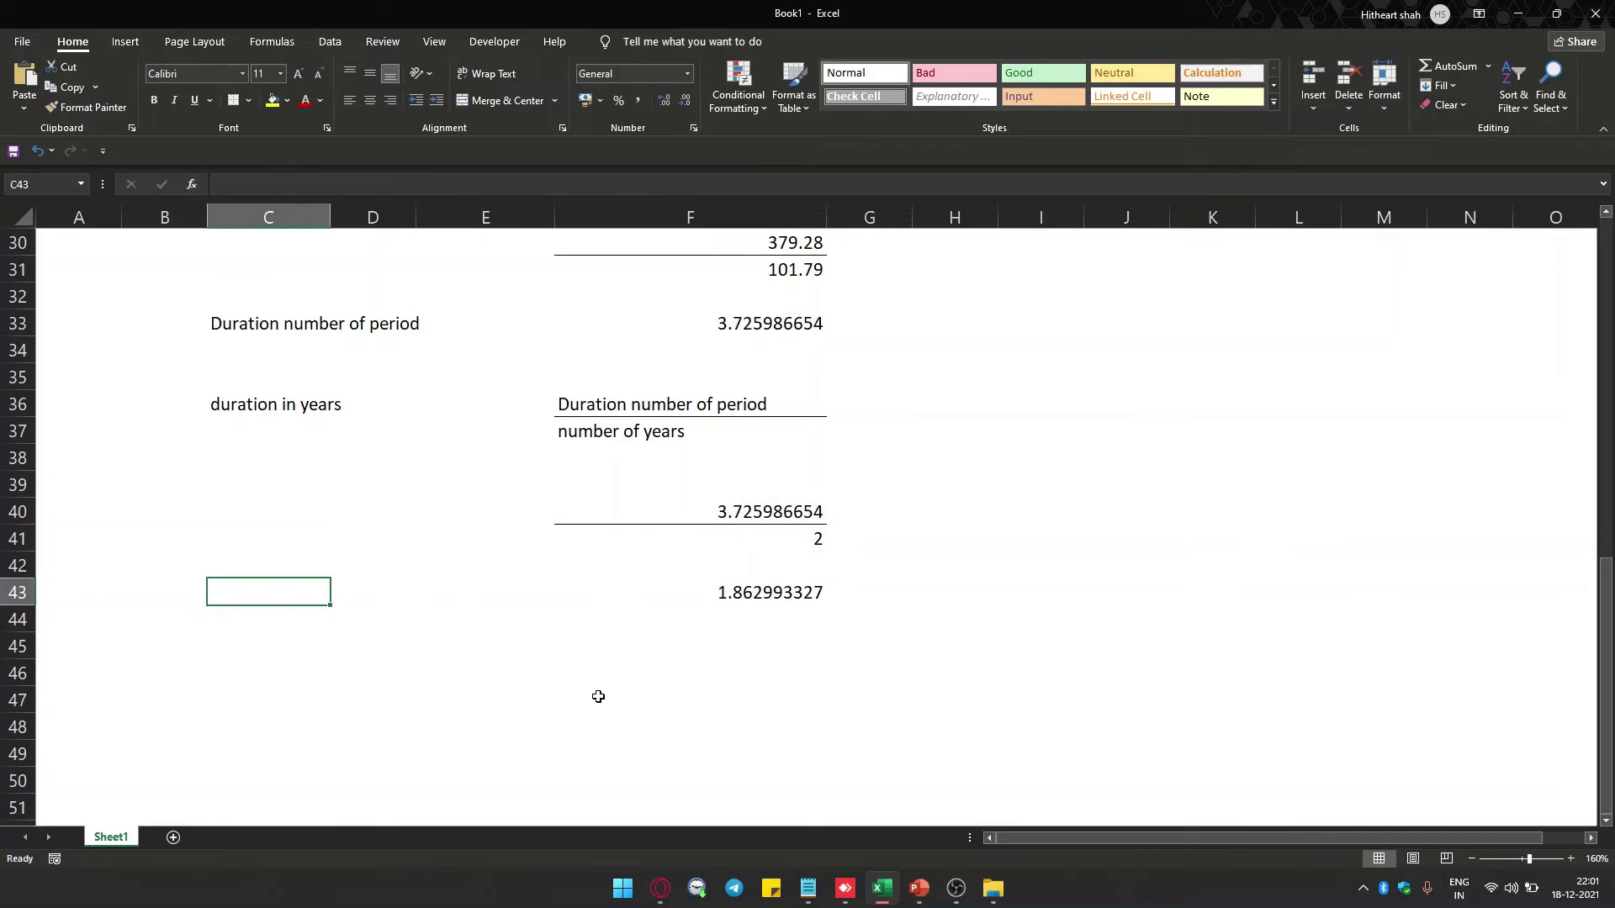
{"action": "type", "text": "dura"}
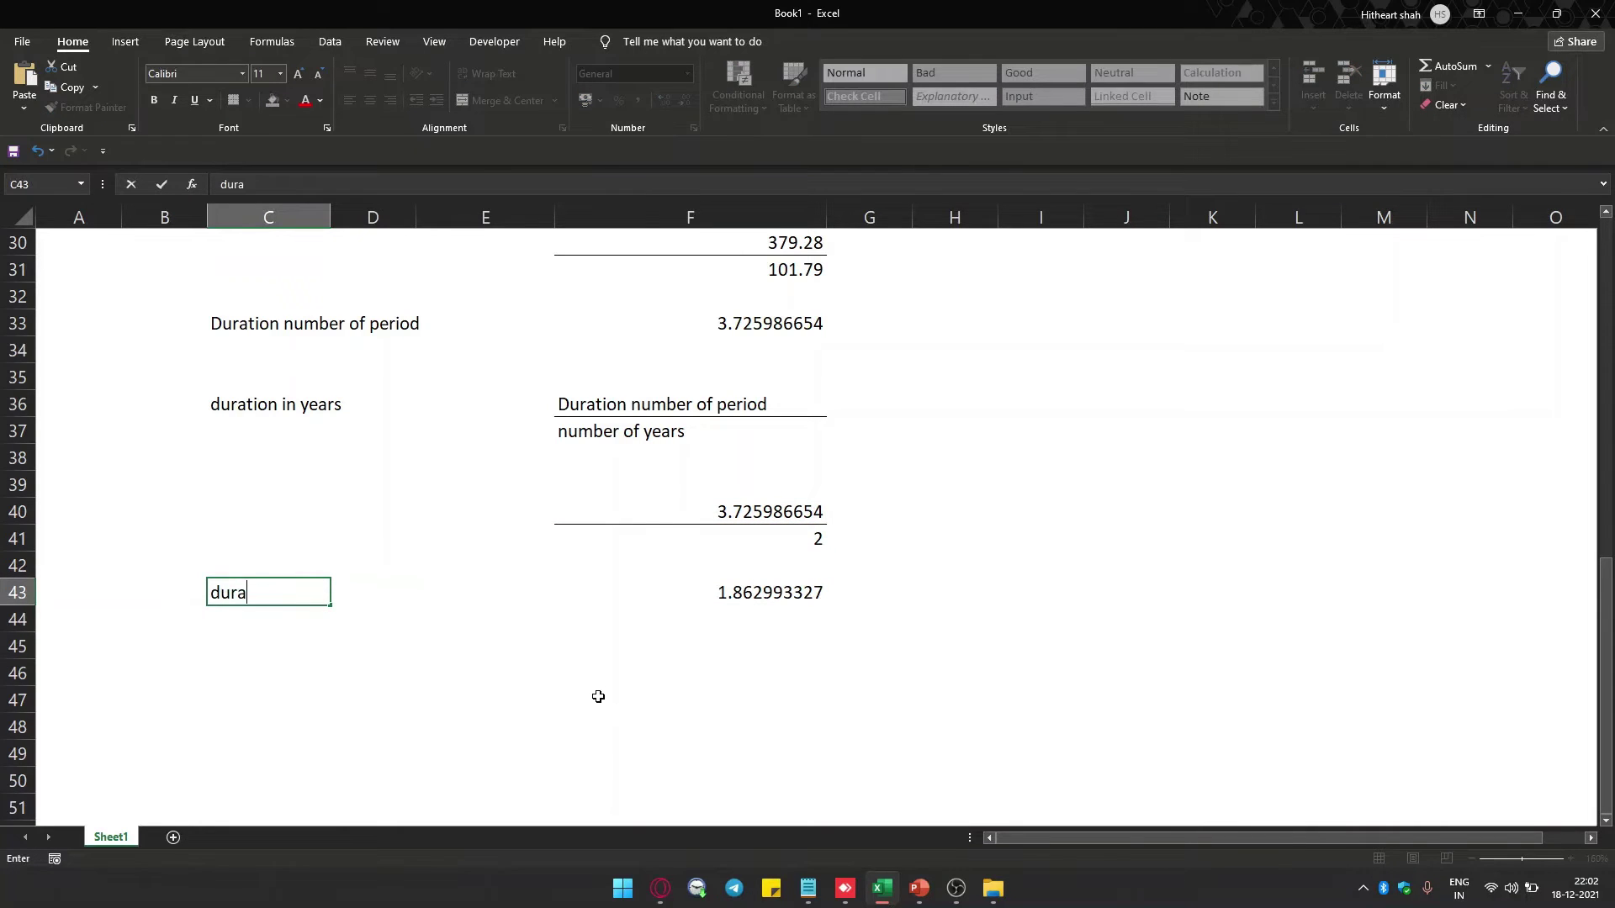
{"action": "type", "text": "tion in years"}
{"action": "key", "text": "Return"}
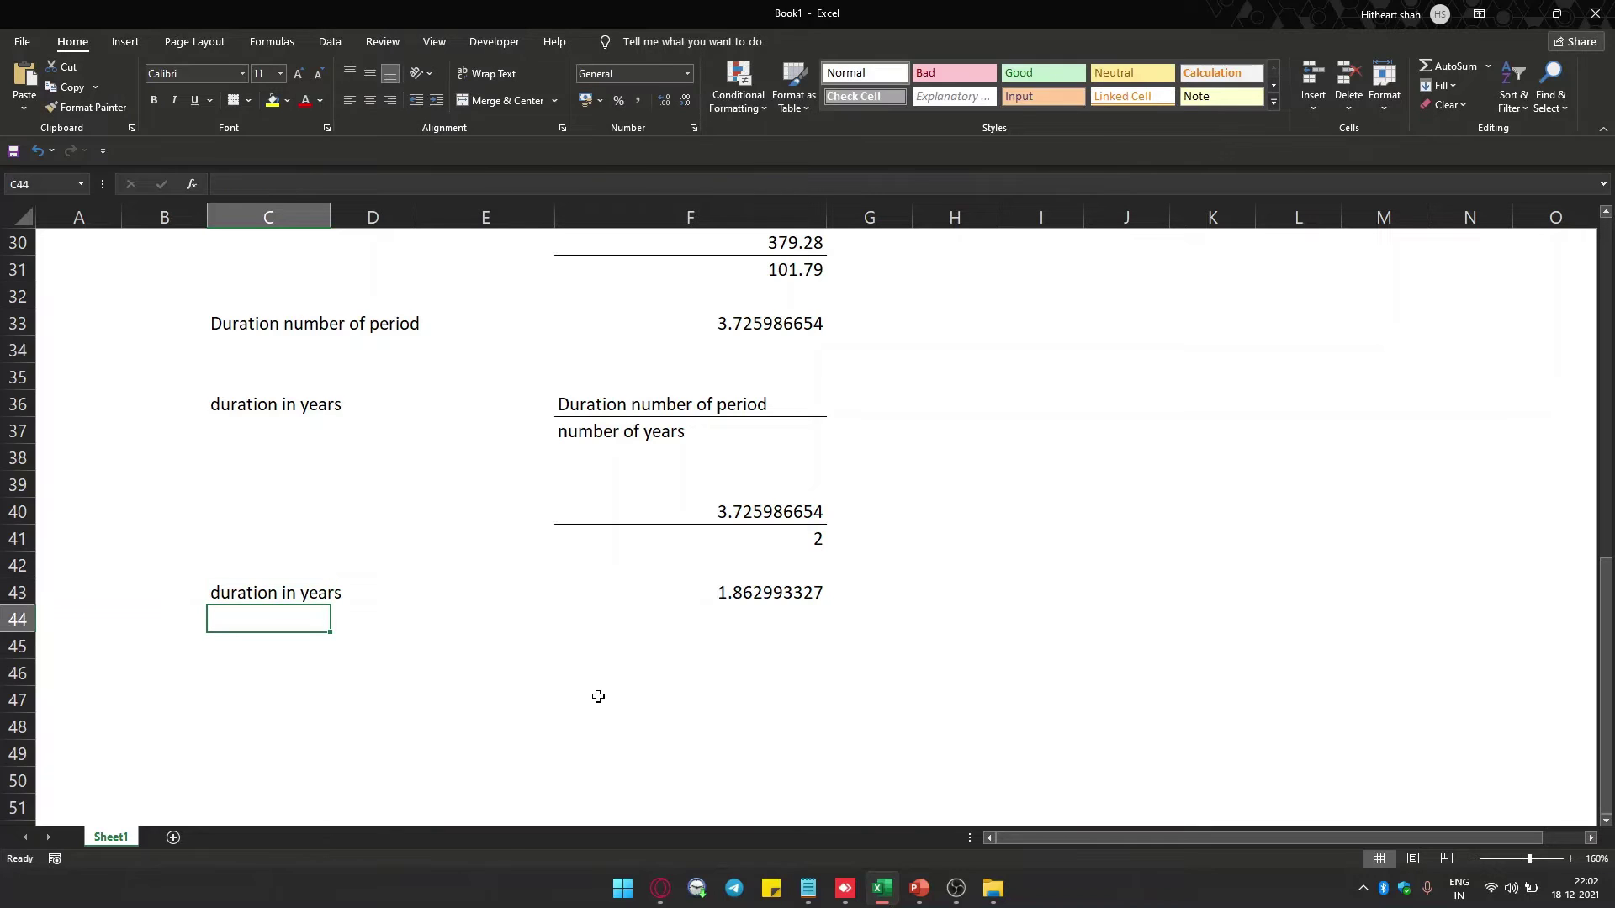
Enter the unit "years" in G43 beside the calculated duration.
{"action": "key", "text": "Up"}
{"action": "key", "text": "Right"}
{"action": "key", "text": "Right"}
{"action": "key", "text": "Right"}
{"action": "key", "text": "Right"}
{"action": "key", "text": "Right"}
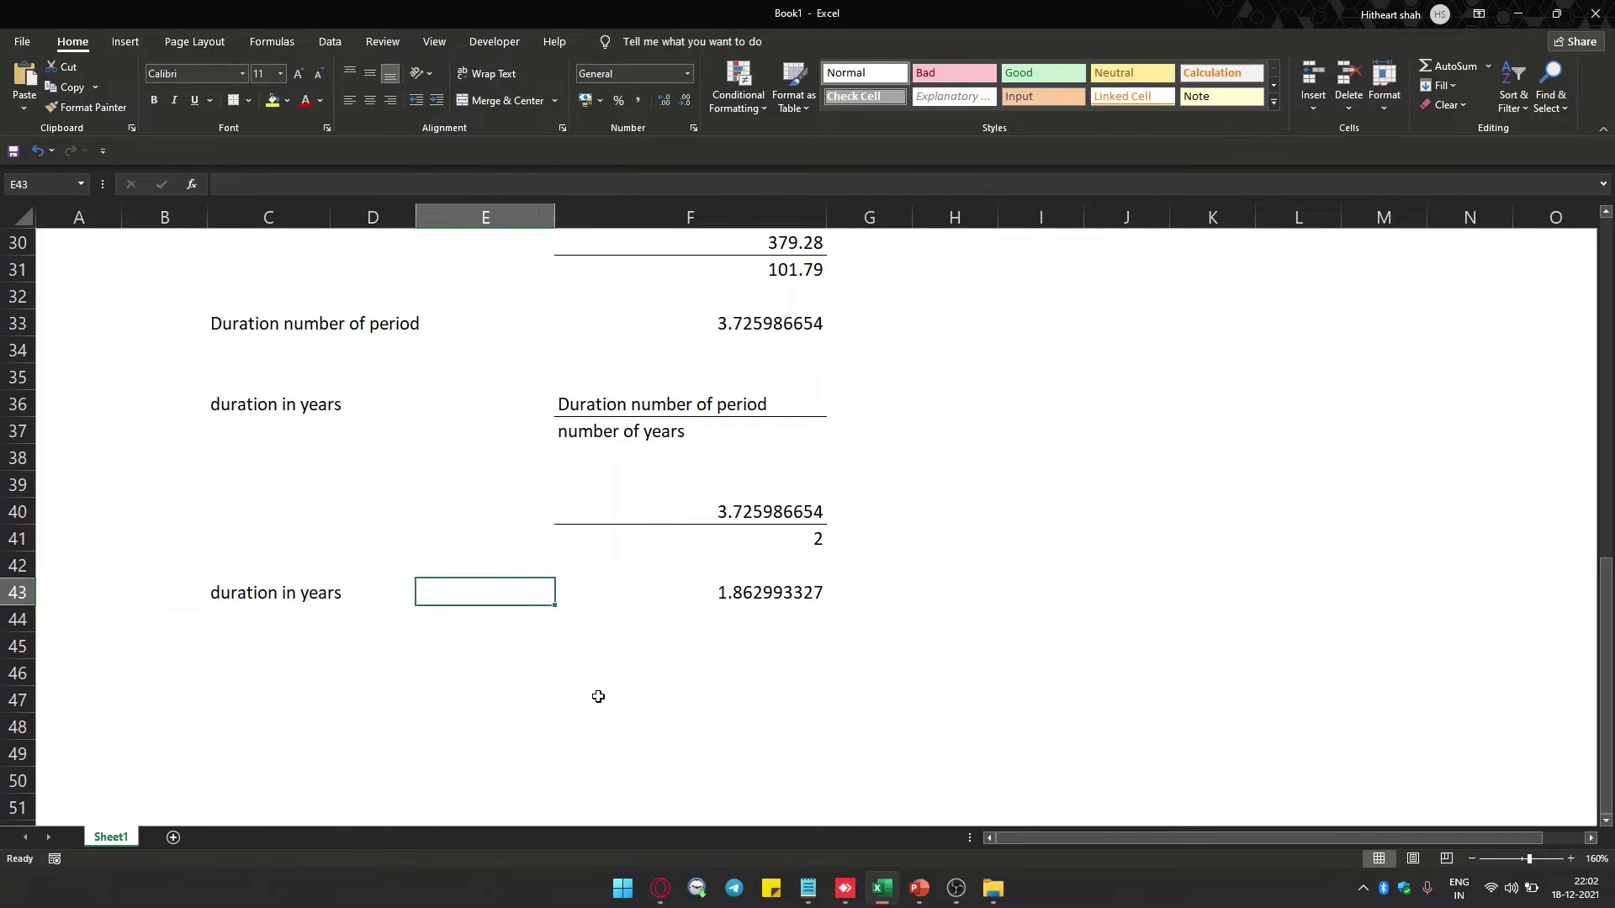
{"action": "key", "text": "Left"}
{"action": "type", "text": "years"}
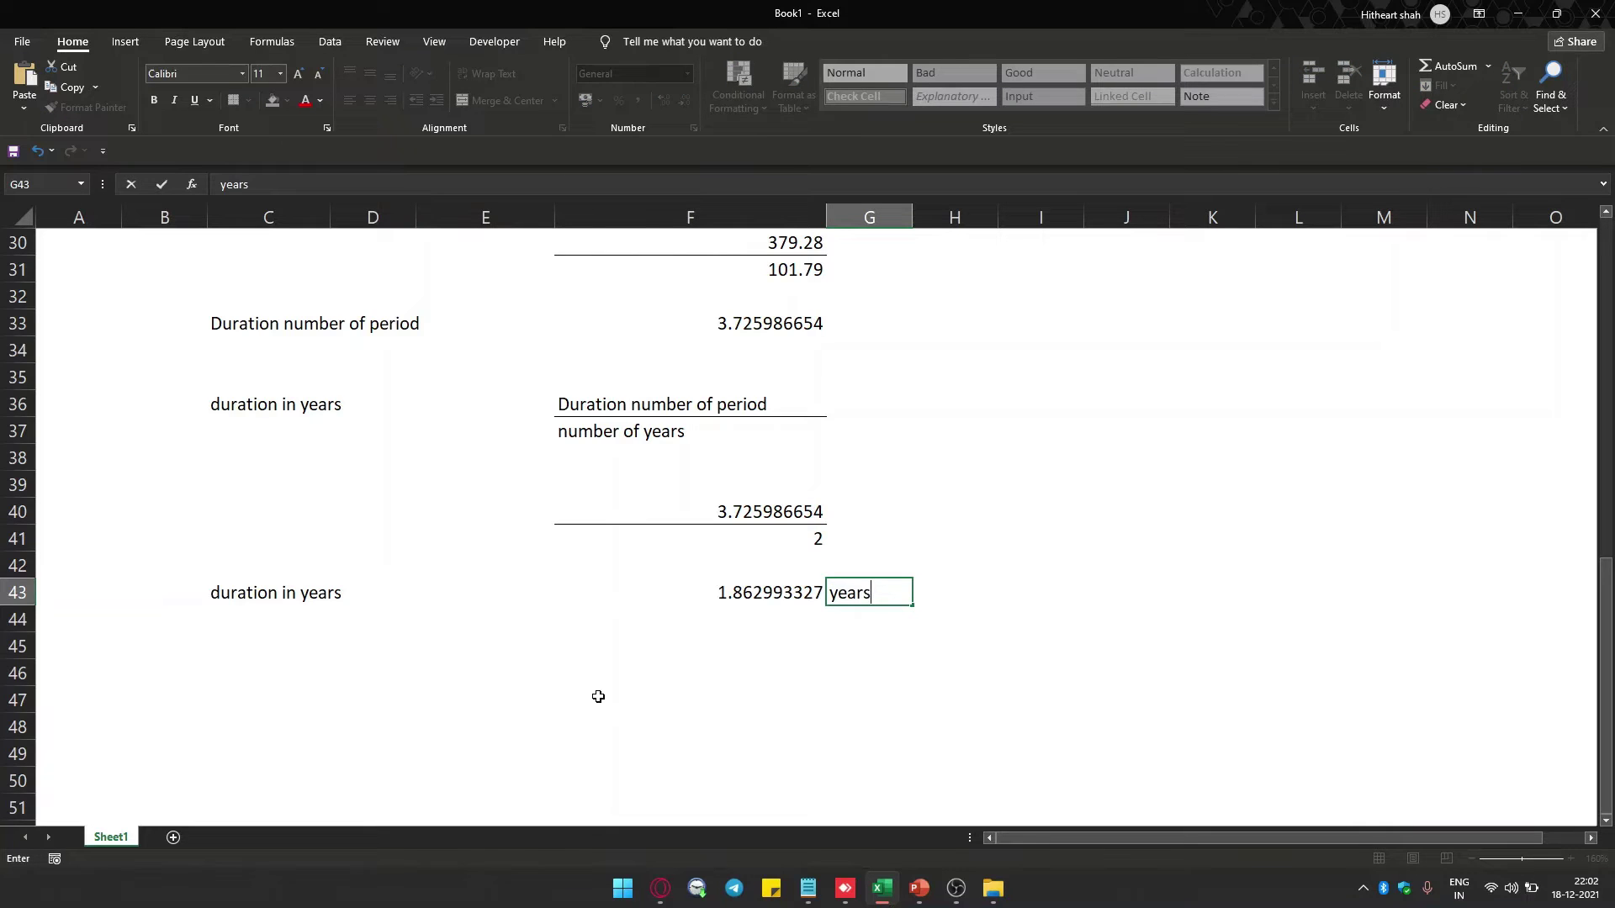
{"action": "key", "text": "Return"}
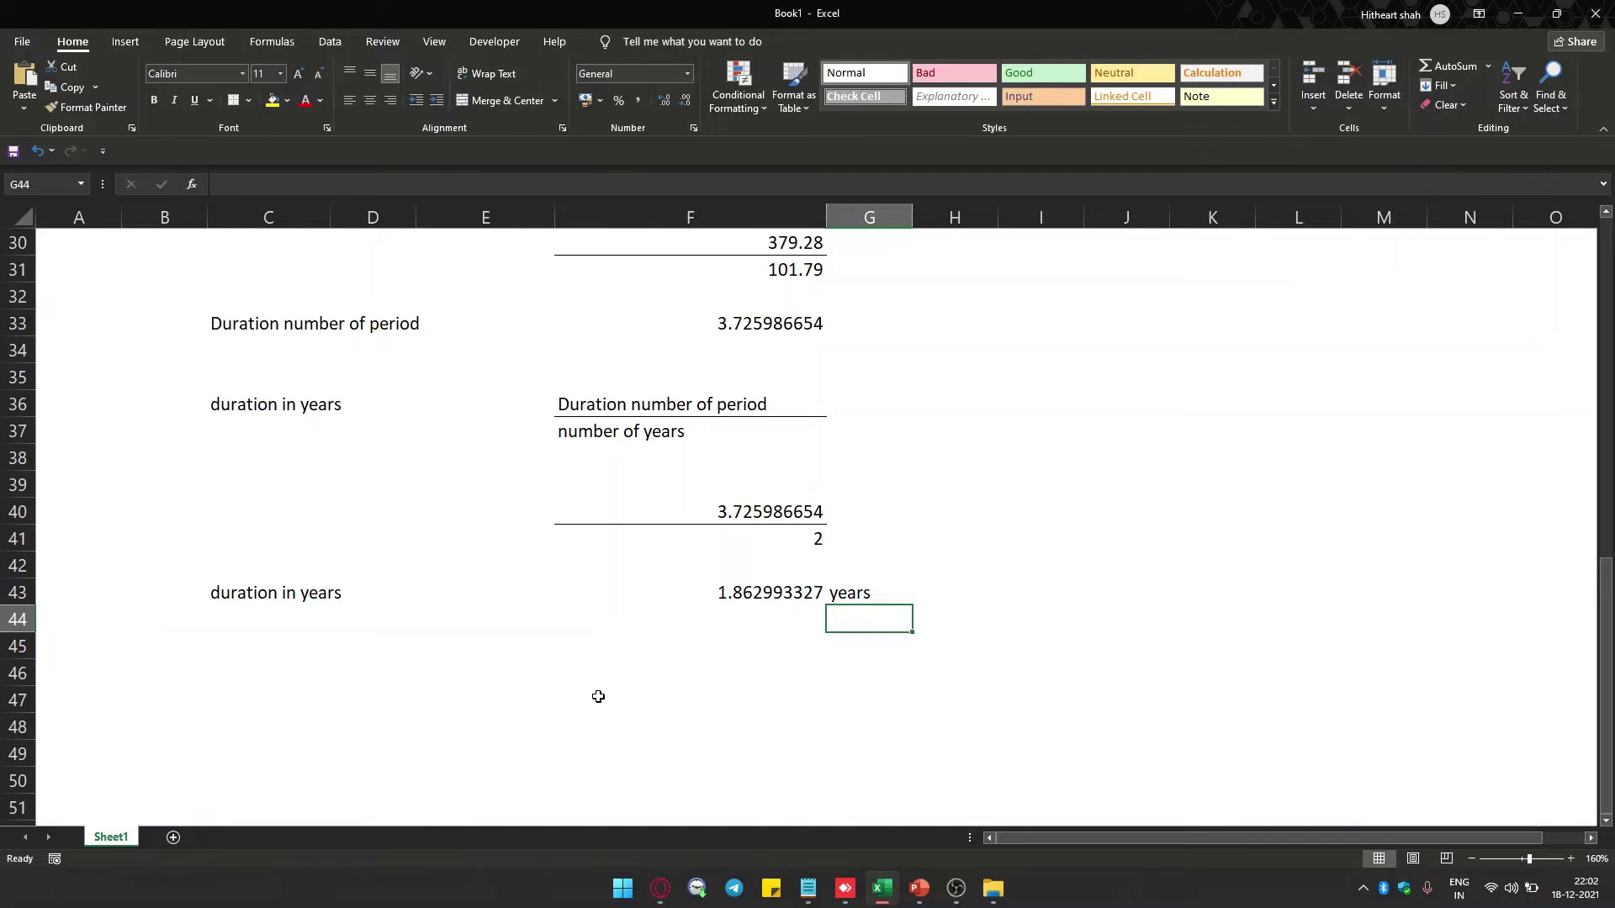
Switch to the PowerPoint slide show and view the "What is Modified Duration?" slide.
{"action": "key", "text": "alt+Tab"}
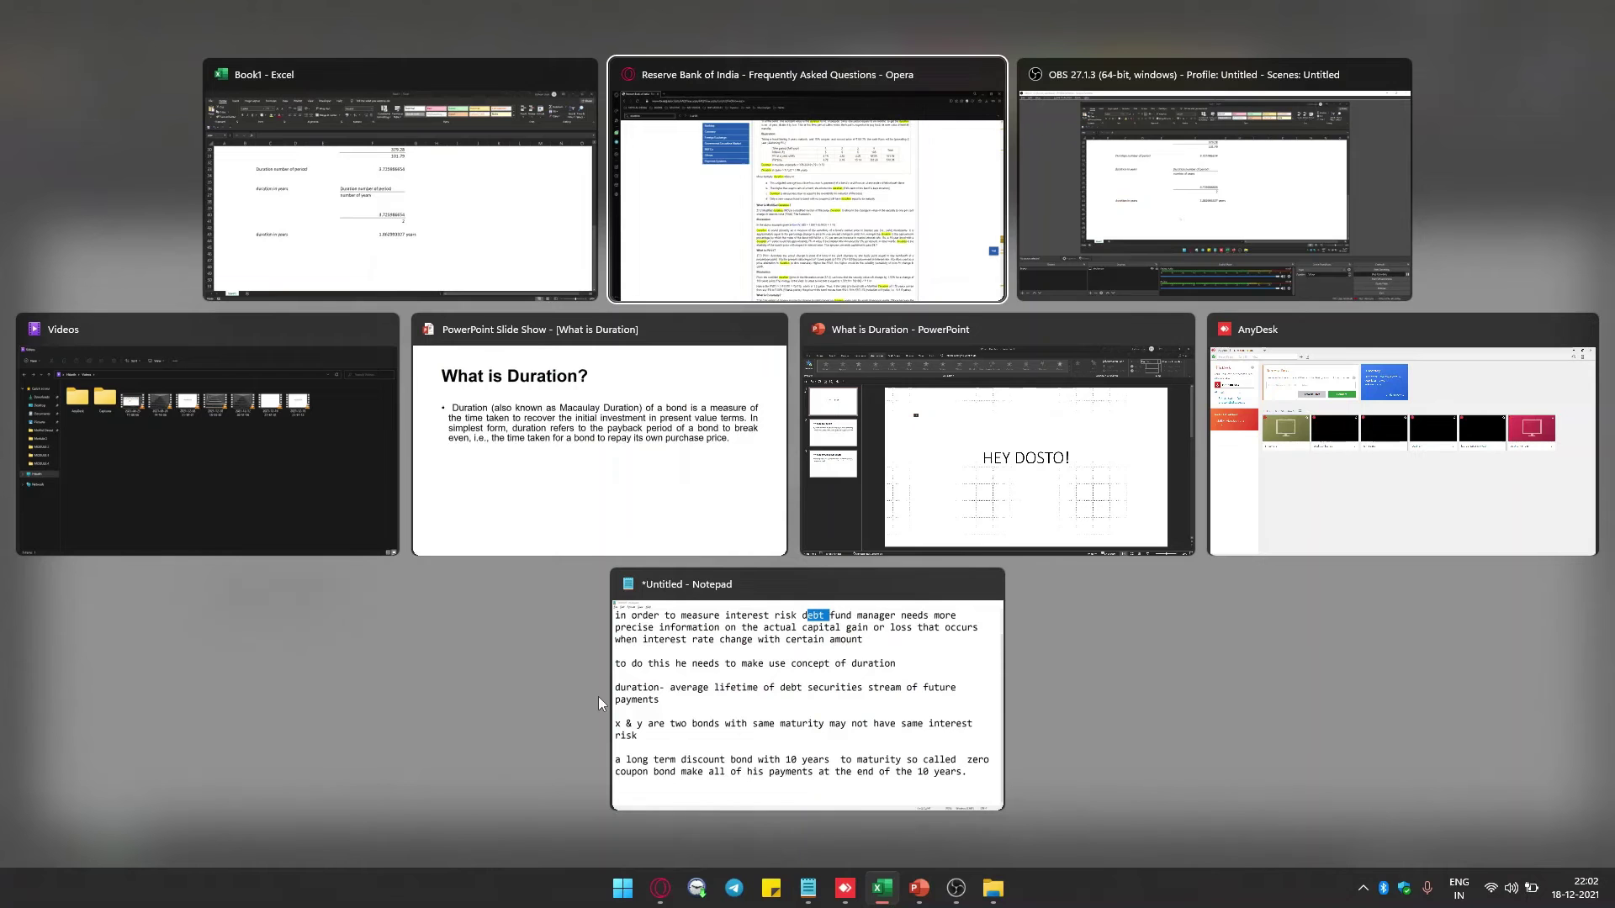
{"action": "key", "text": "alt+Tab"}
{"action": "key", "text": "alt+Tab"}
{"action": "key", "text": "alt+Tab"}
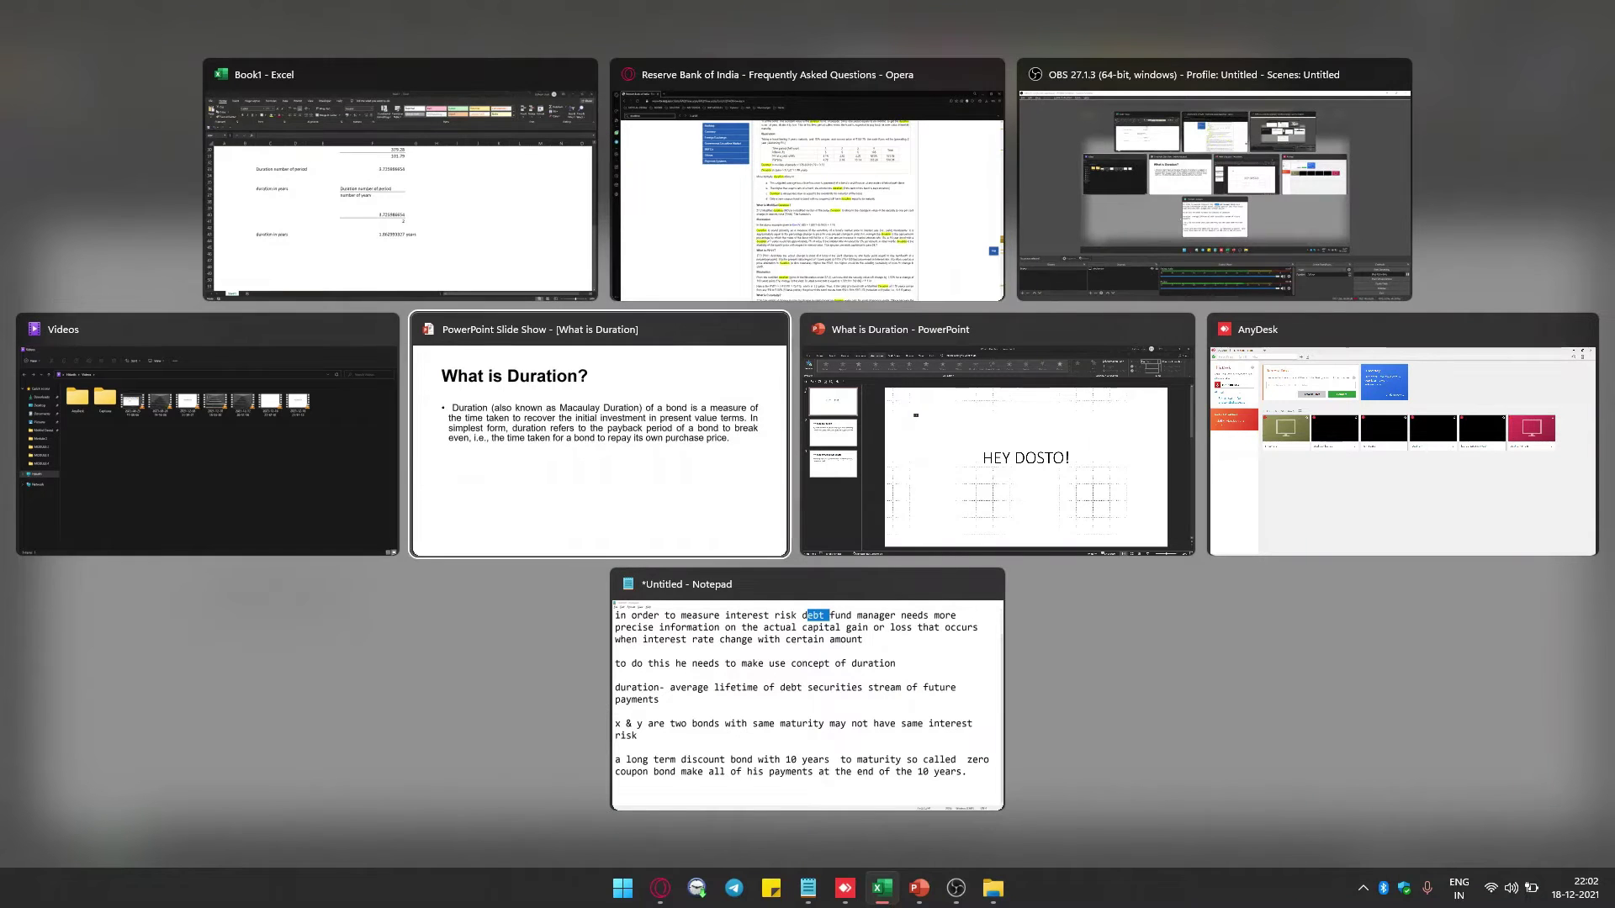
{"action": "key", "text": "Right"}
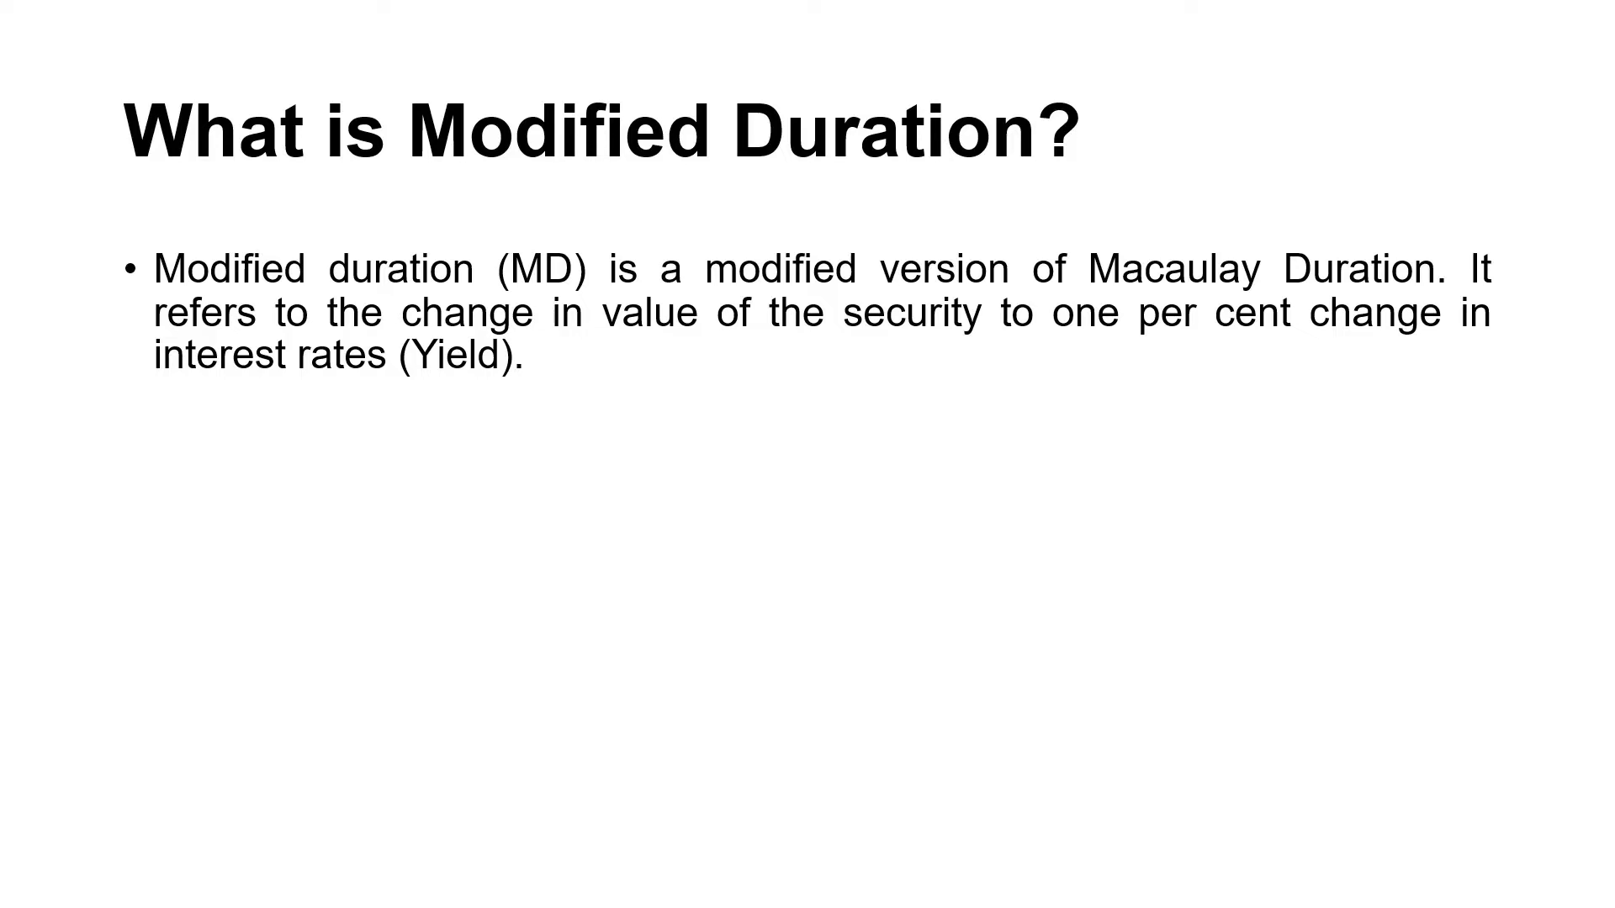
Switch back to the Excel workbook and enter the heading "modified duration" in F48.
{"action": "key", "text": "alt+Tab"}
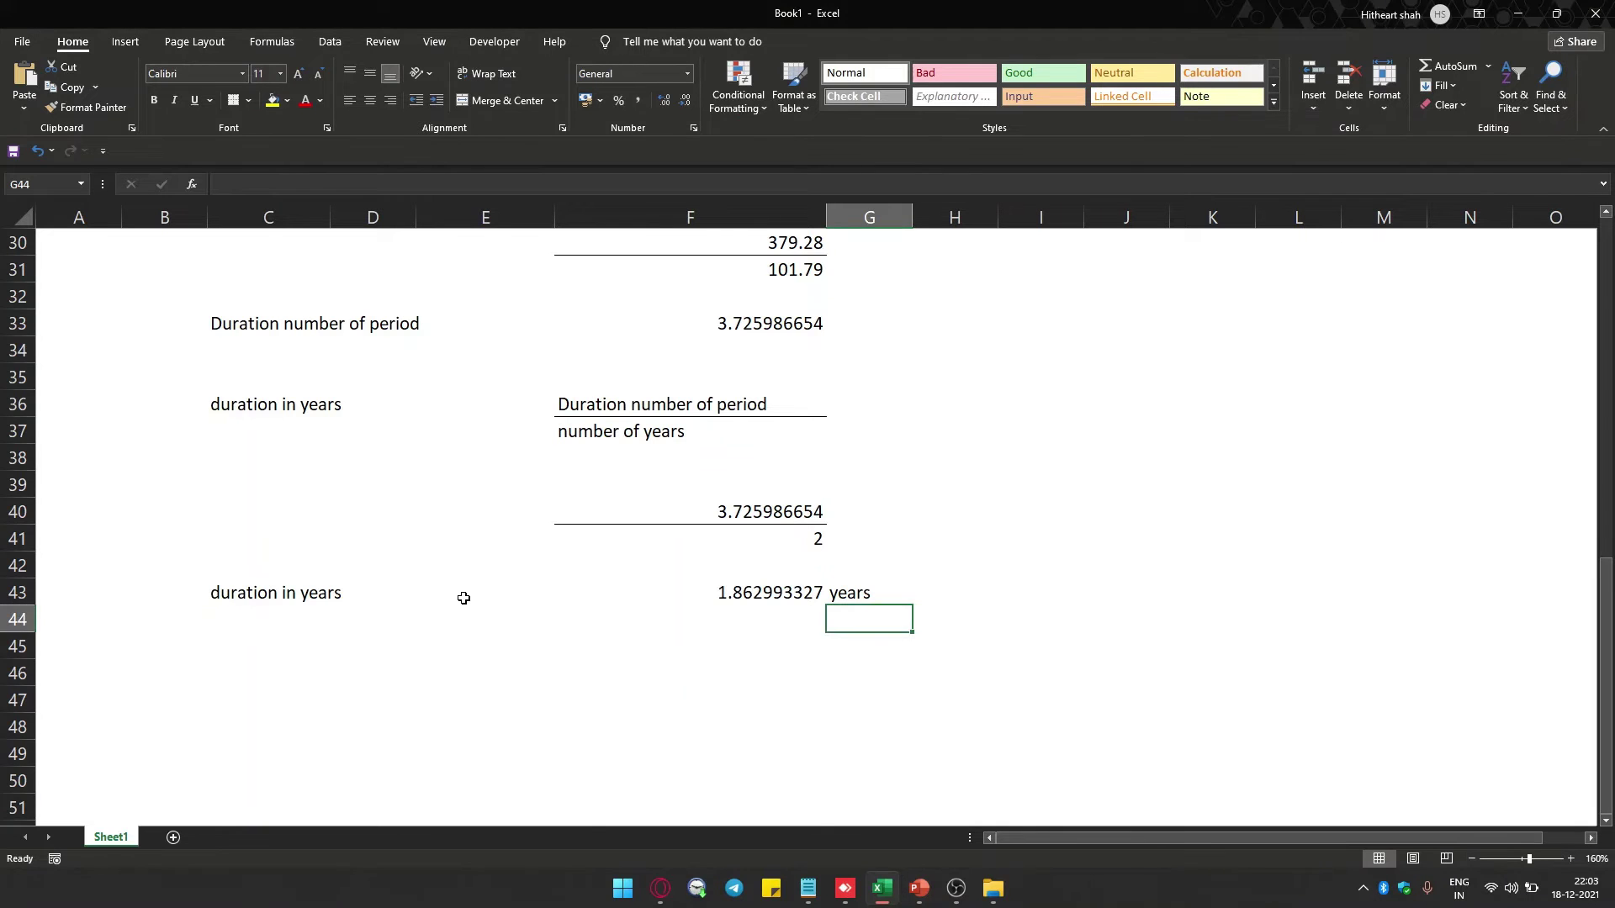
{"action": "left_click", "coordinate": [356, 683]}
{"action": "key", "text": "Down"}
{"action": "key", "text": "Down"}
{"action": "key", "text": "Right"}
{"action": "key", "text": "Right"}
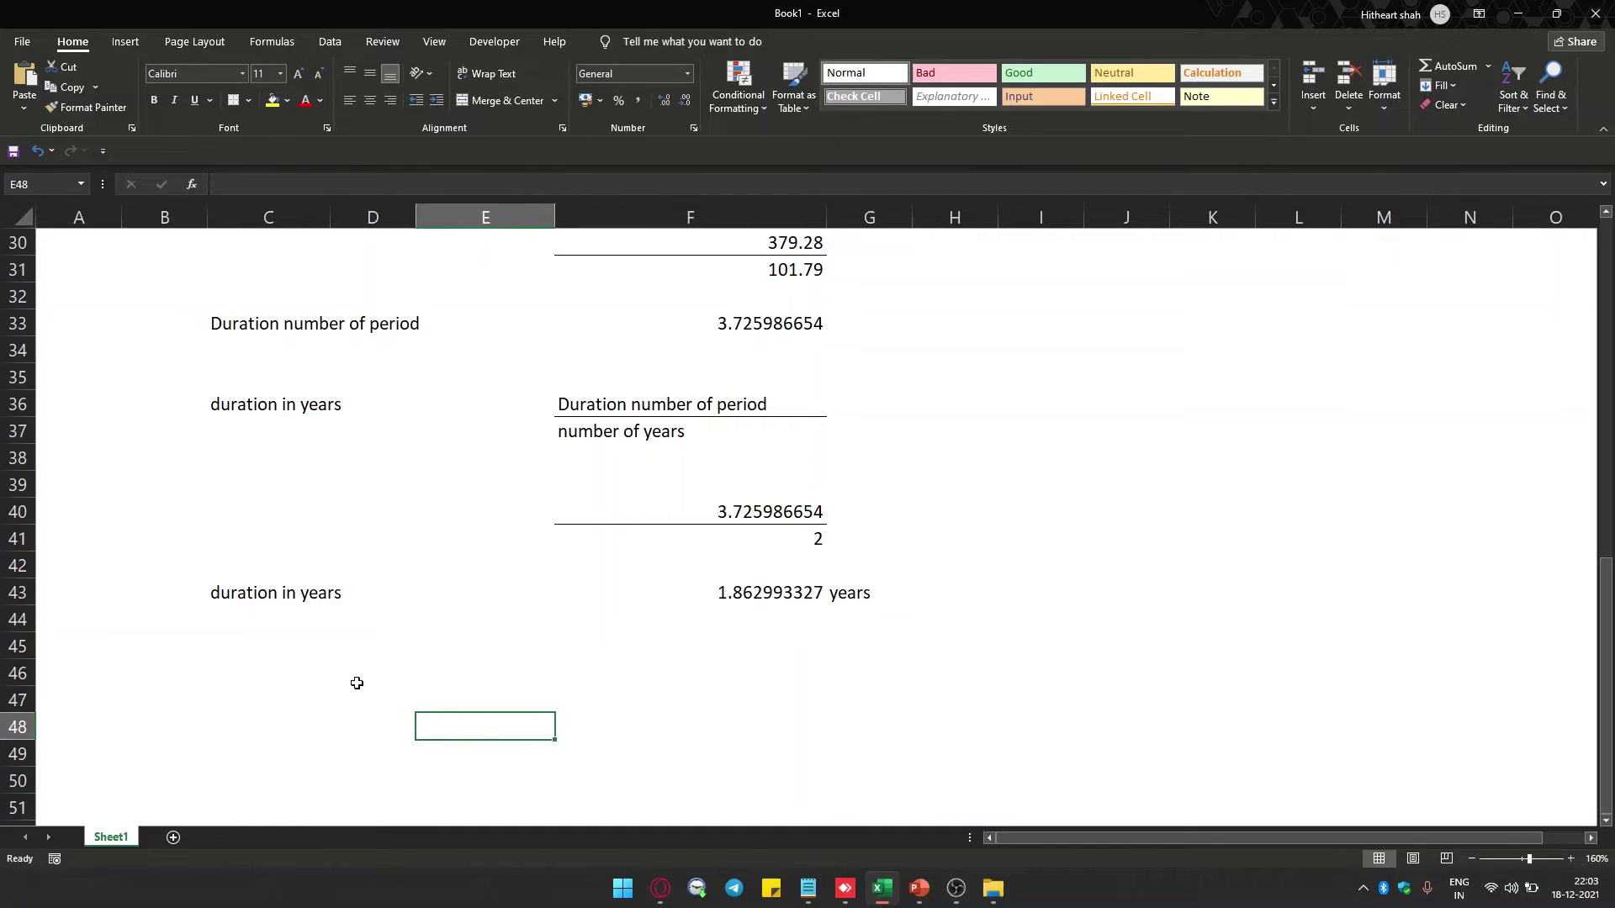
{"action": "type", "text": "mo"}
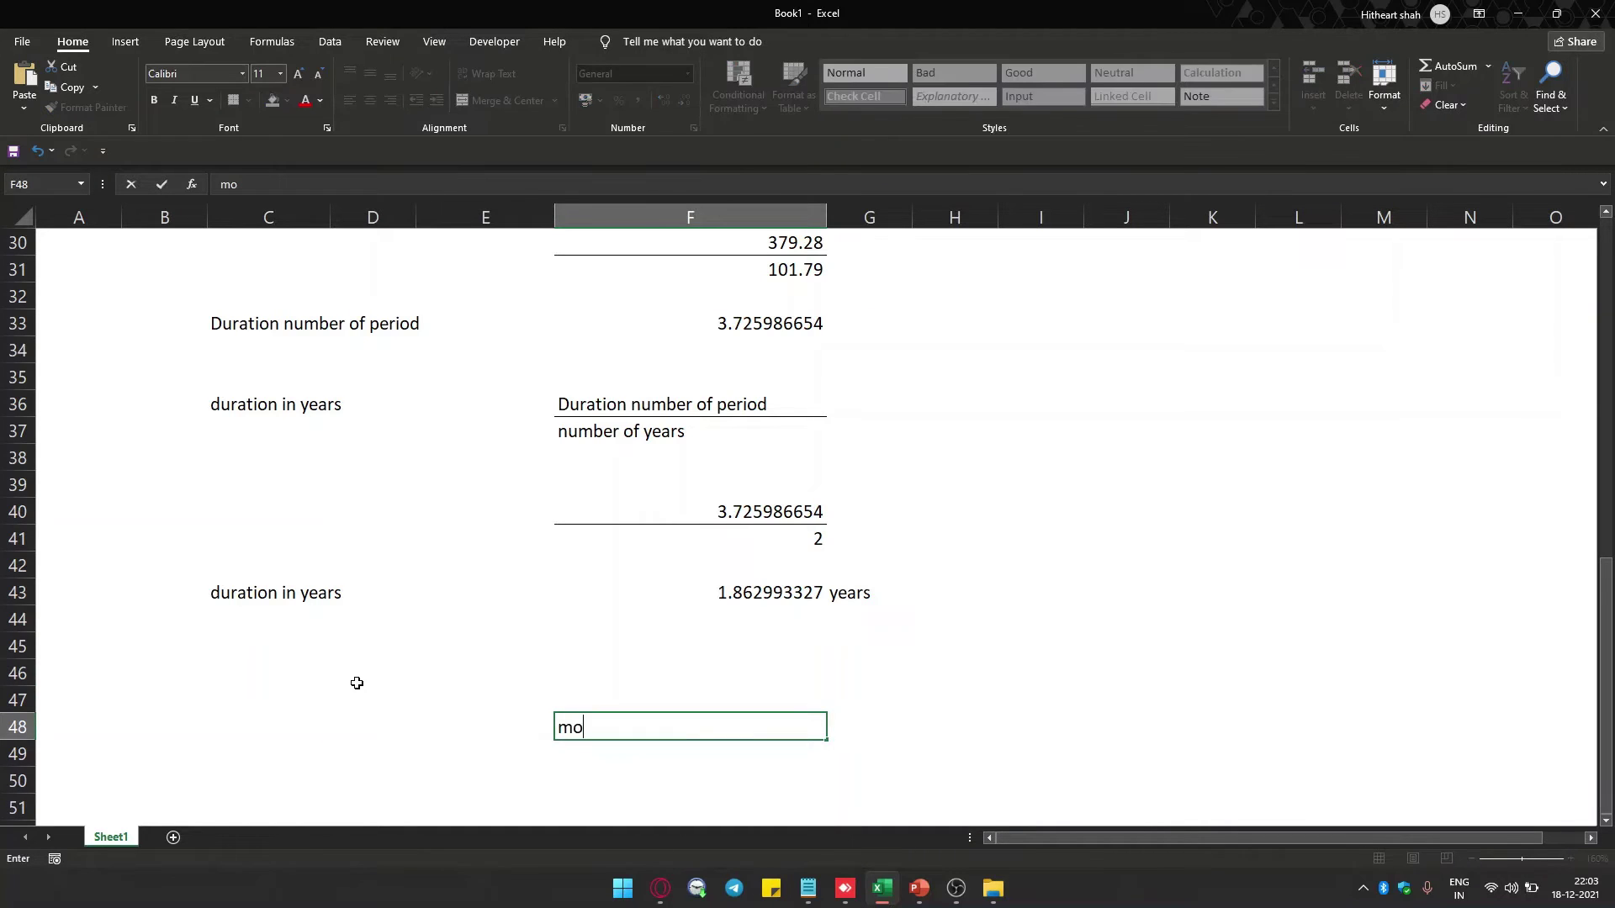
{"action": "type", "text": "dified duratio "}
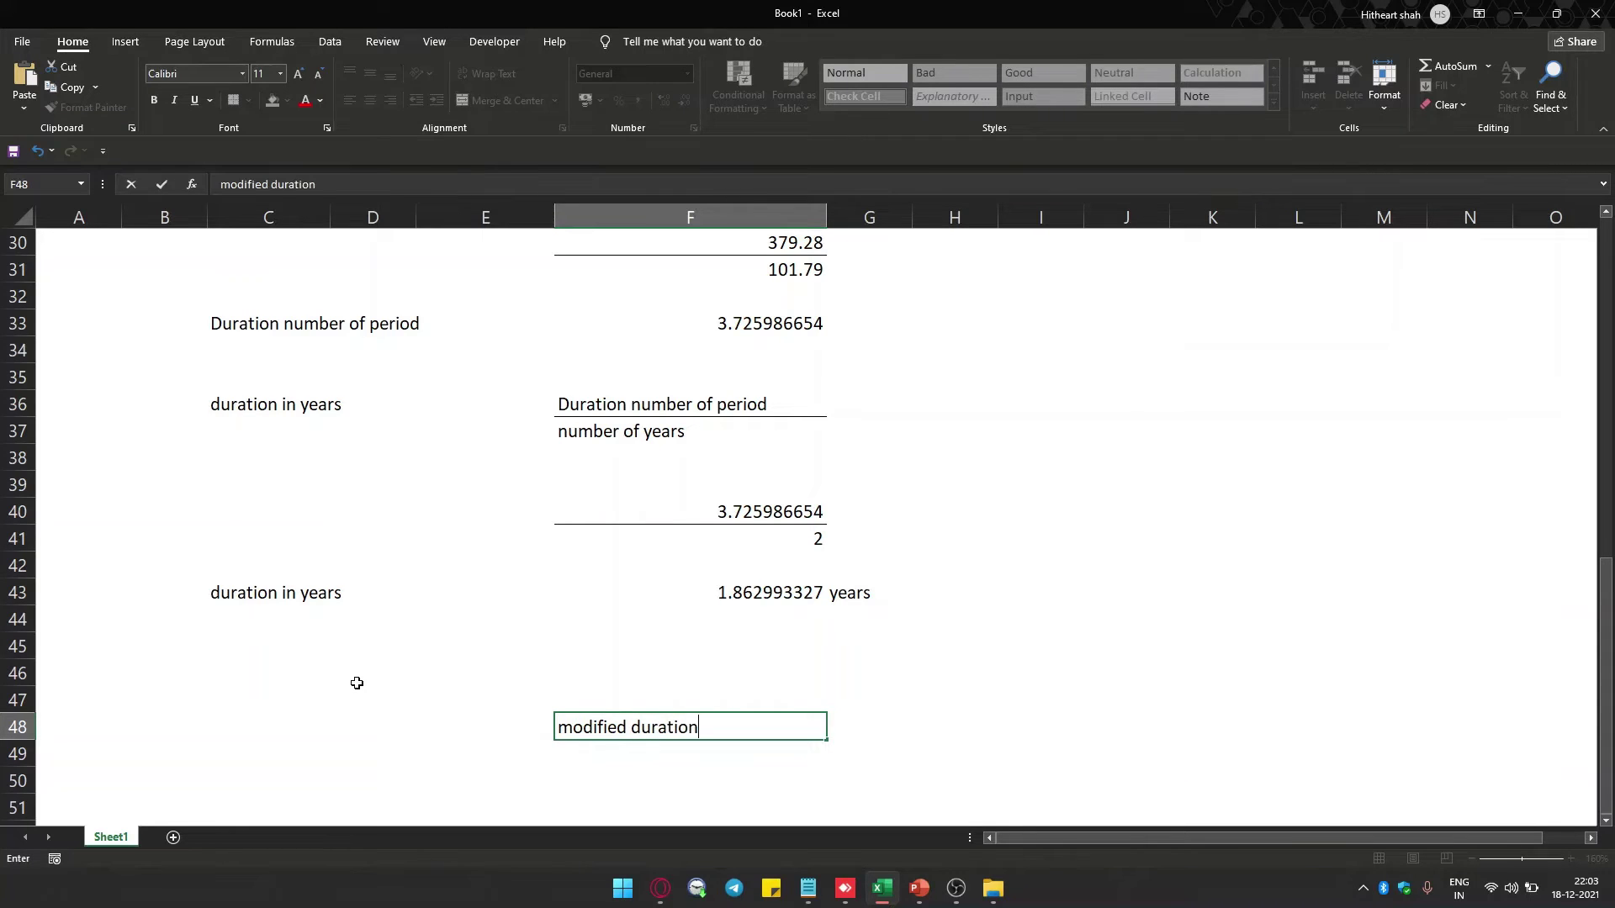
{"action": "type", "text": "n"}
{"action": "key", "text": "Return"}
Enter the label "duration in years" in C50 under the modified duration heading.
{"action": "key", "text": "Return"}
{"action": "key", "text": "Left"}
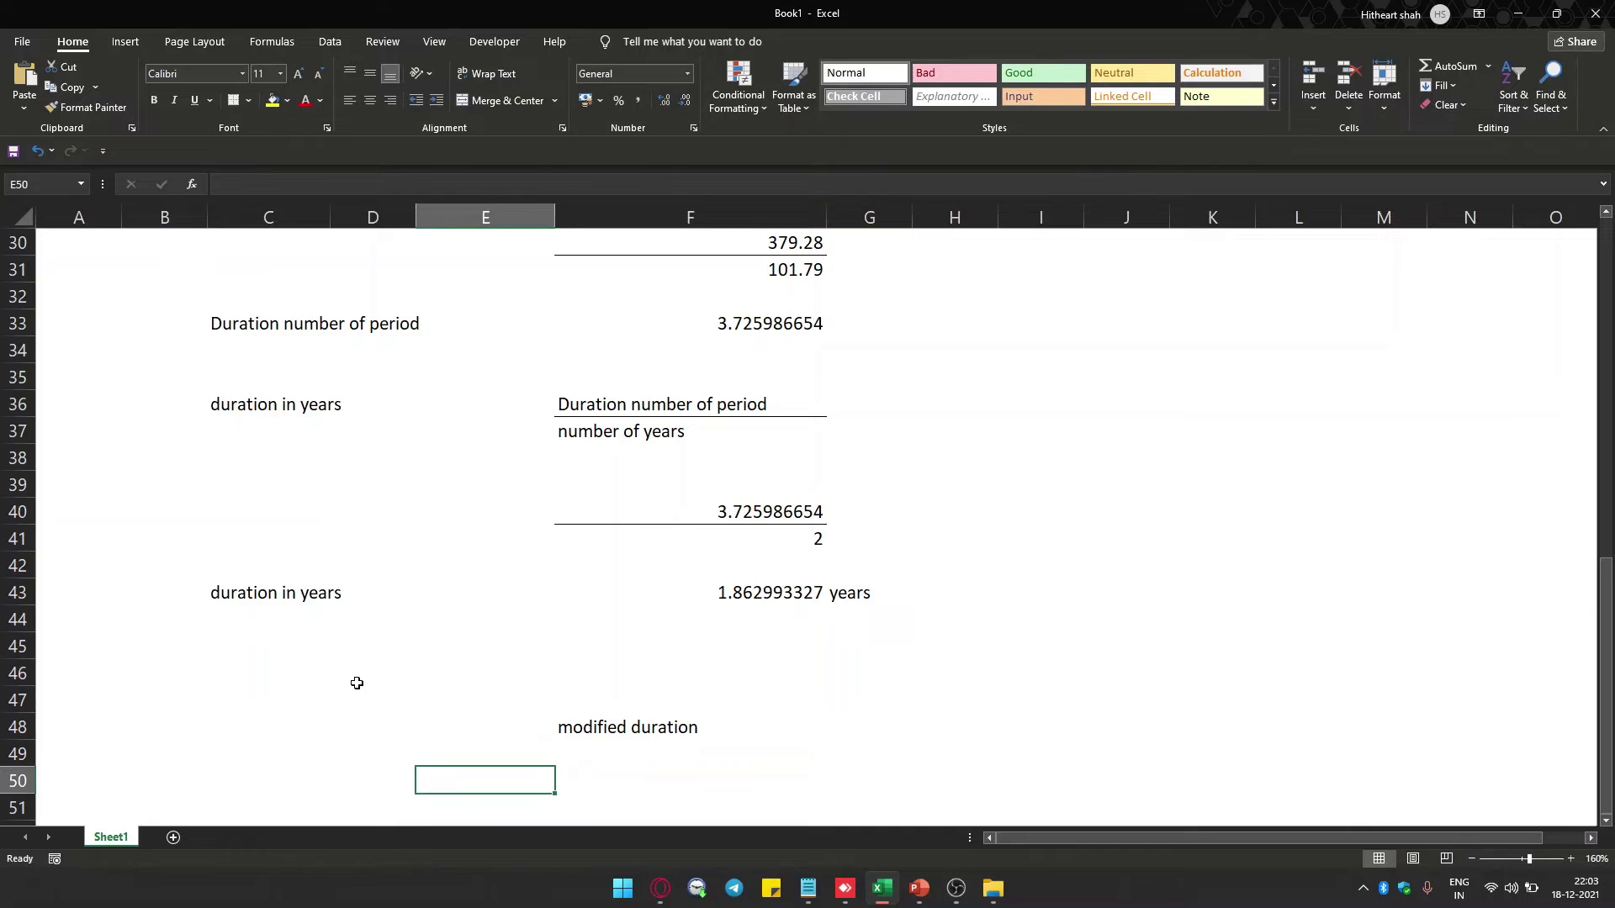
{"action": "key", "text": "Left"}
{"action": "key", "text": "Left"}
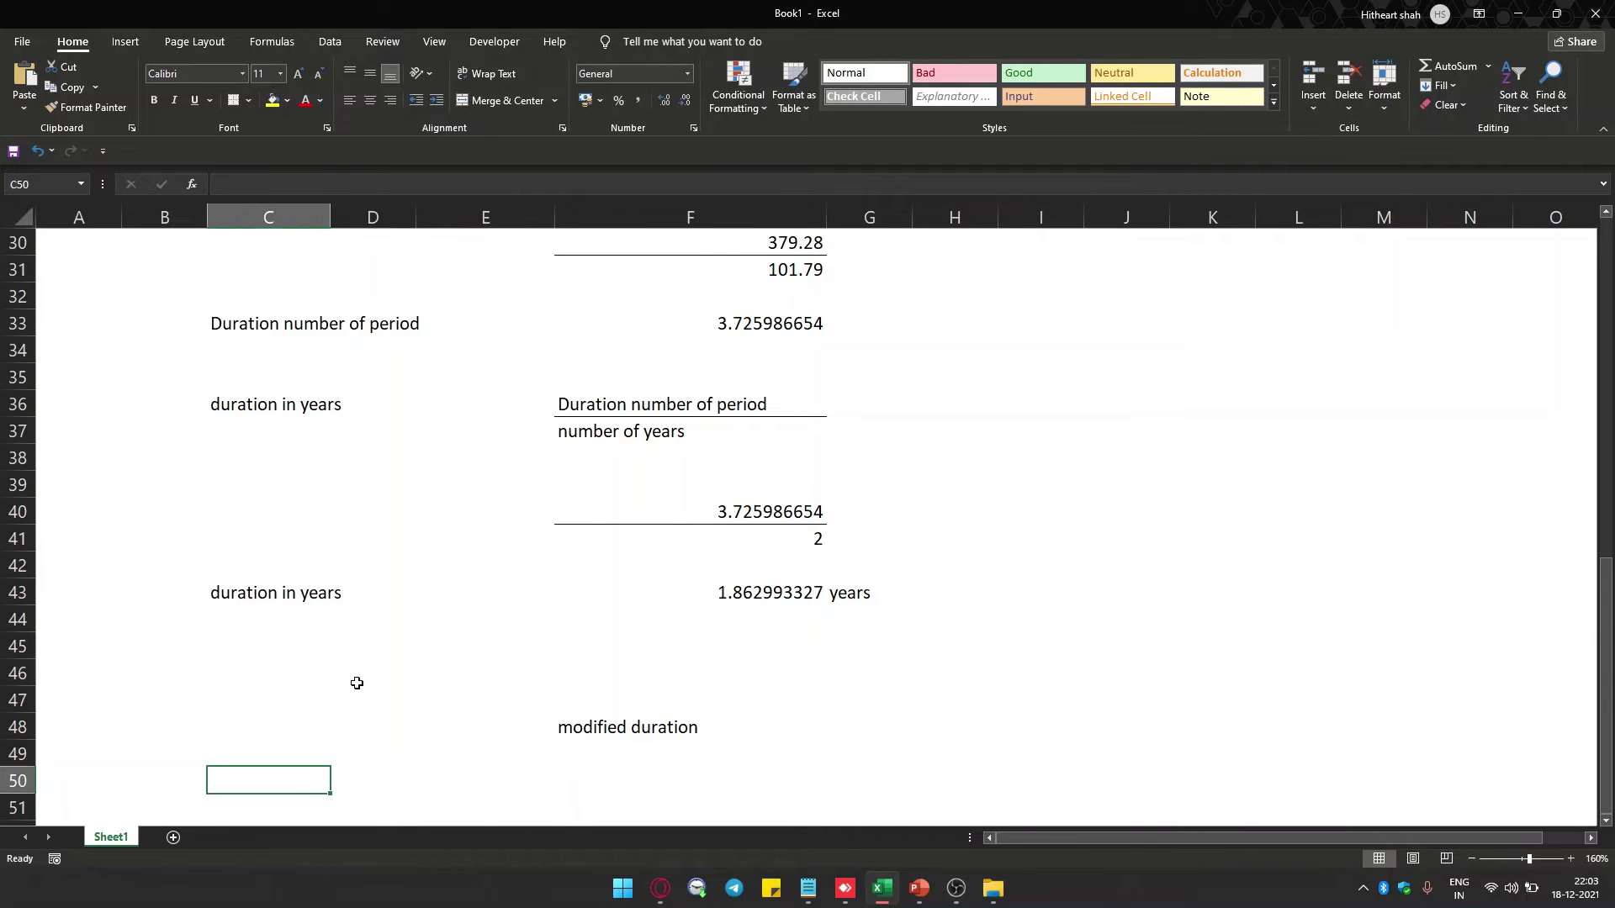
{"action": "type", "text": "dura"}
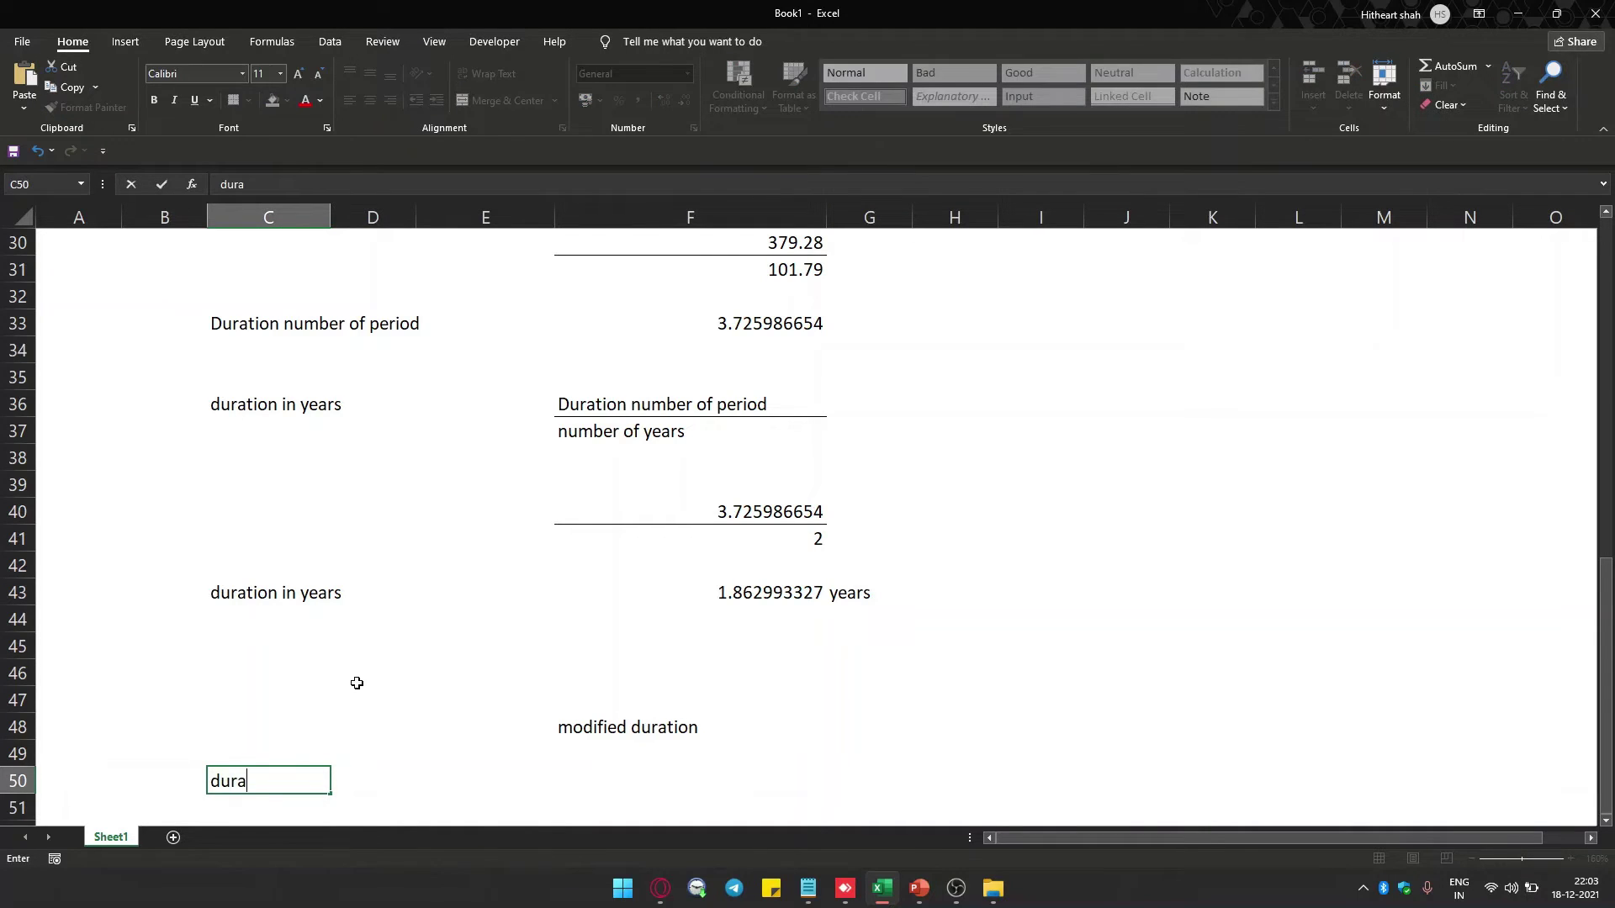
{"action": "type", "text": "tion in years"}
{"action": "key", "text": "Return"}
{"action": "key", "text": "Up"}
{"action": "key", "text": "Right"}
{"action": "key", "text": "Right"}
{"action": "key", "text": "Right"}
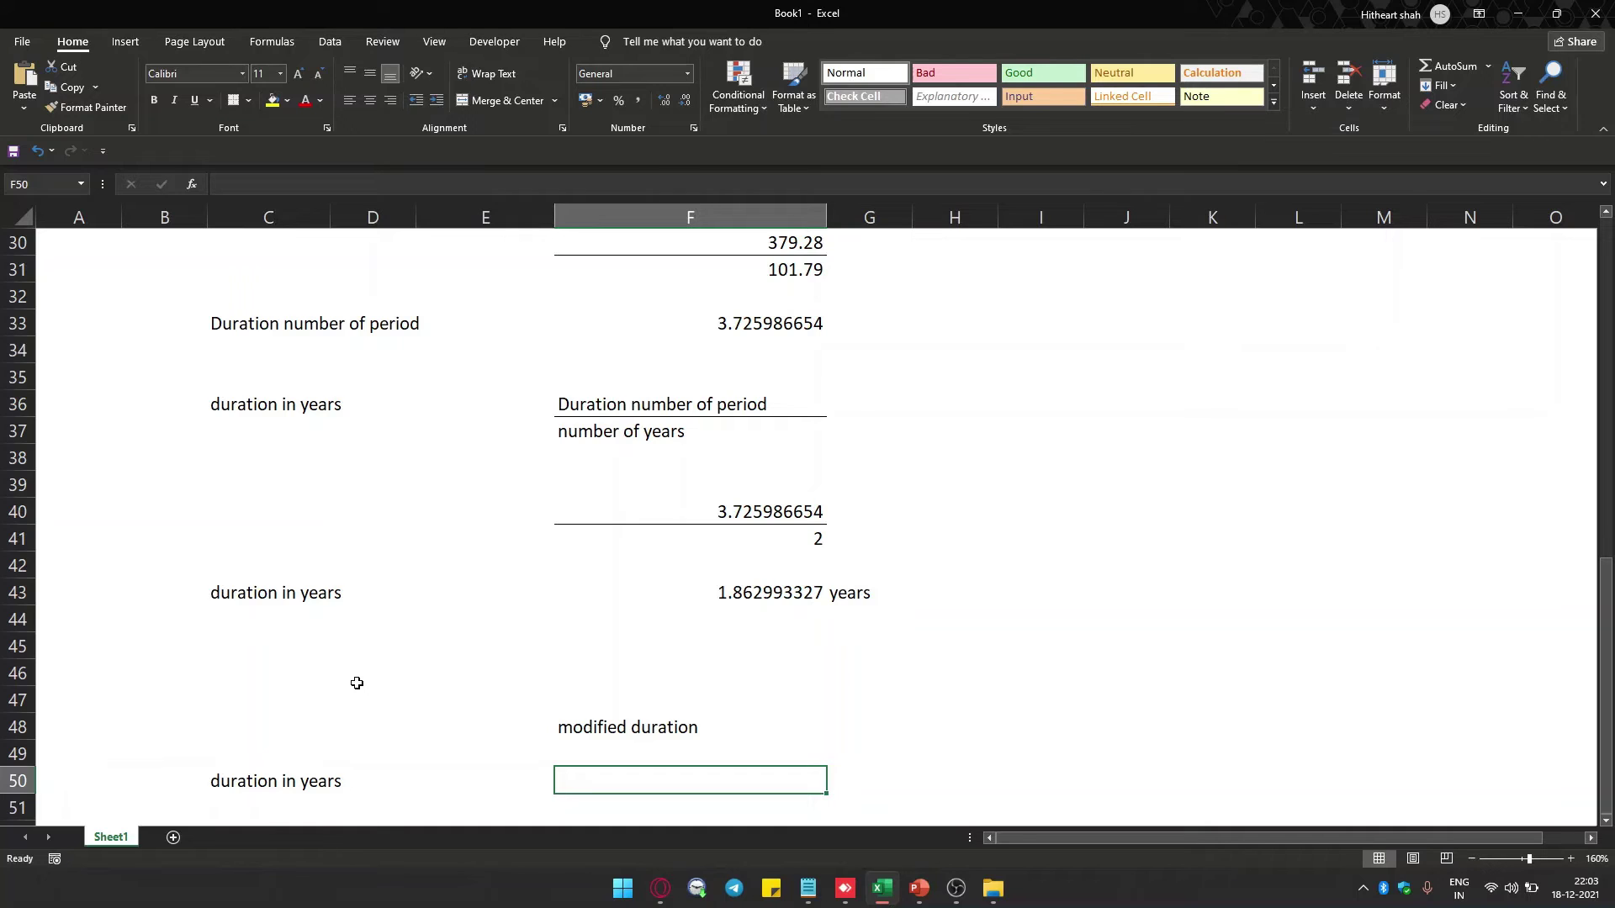
Link F50 to the calculated duration in years with =F43.
{"action": "type", "text": "="}
{"action": "left_click", "coordinate": [743, 589]}
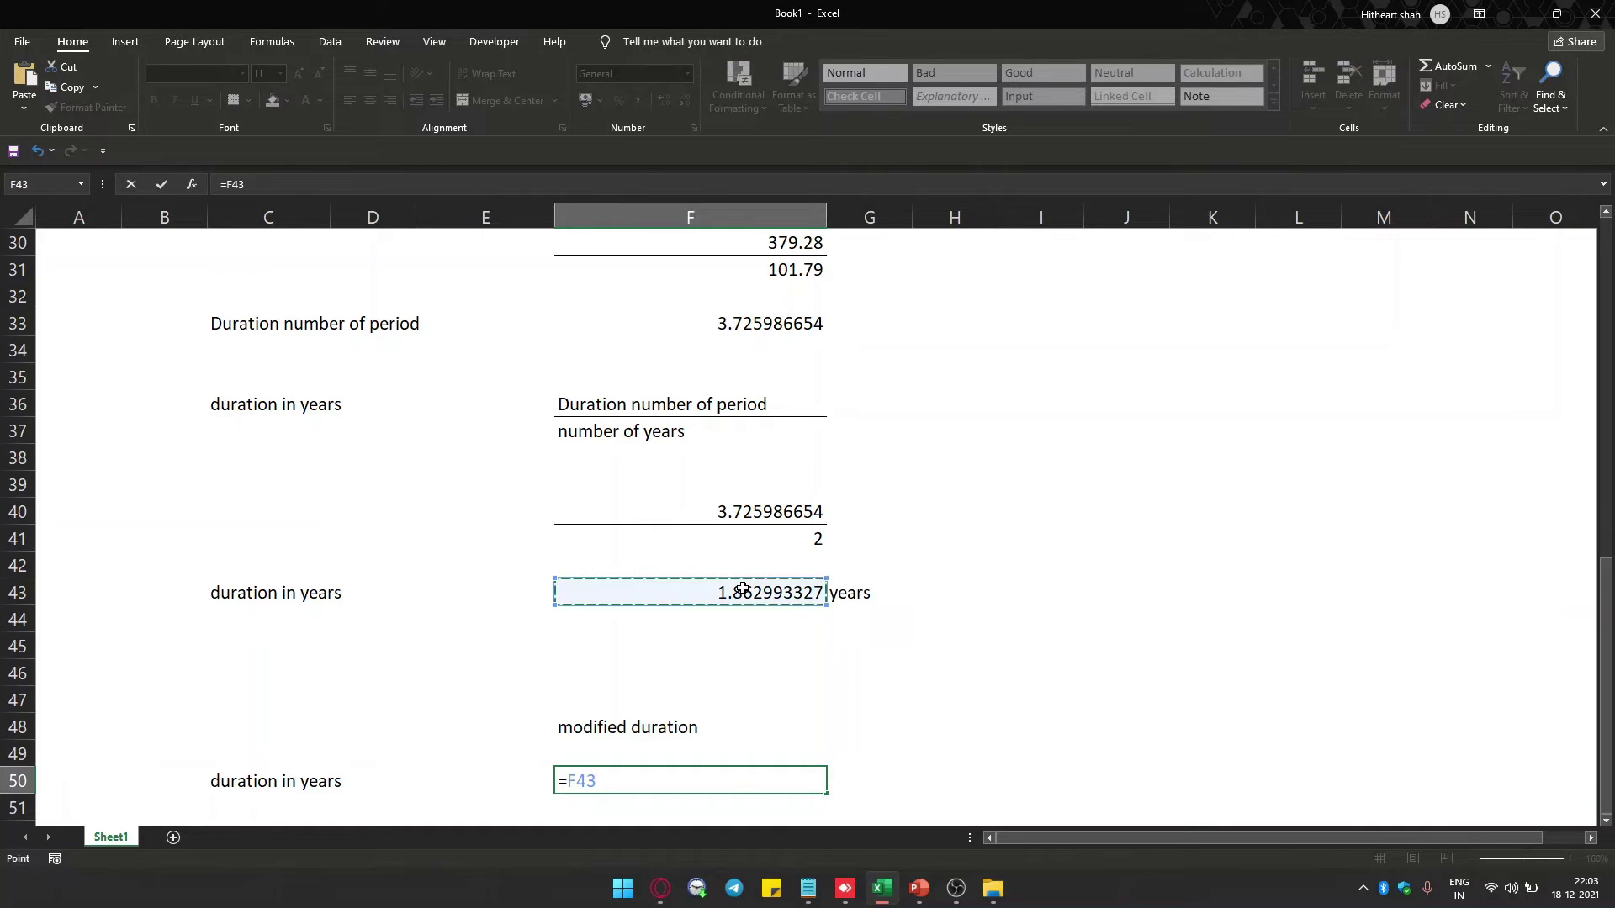
{"action": "key", "text": "Return"}
{"action": "key", "text": "Up"}
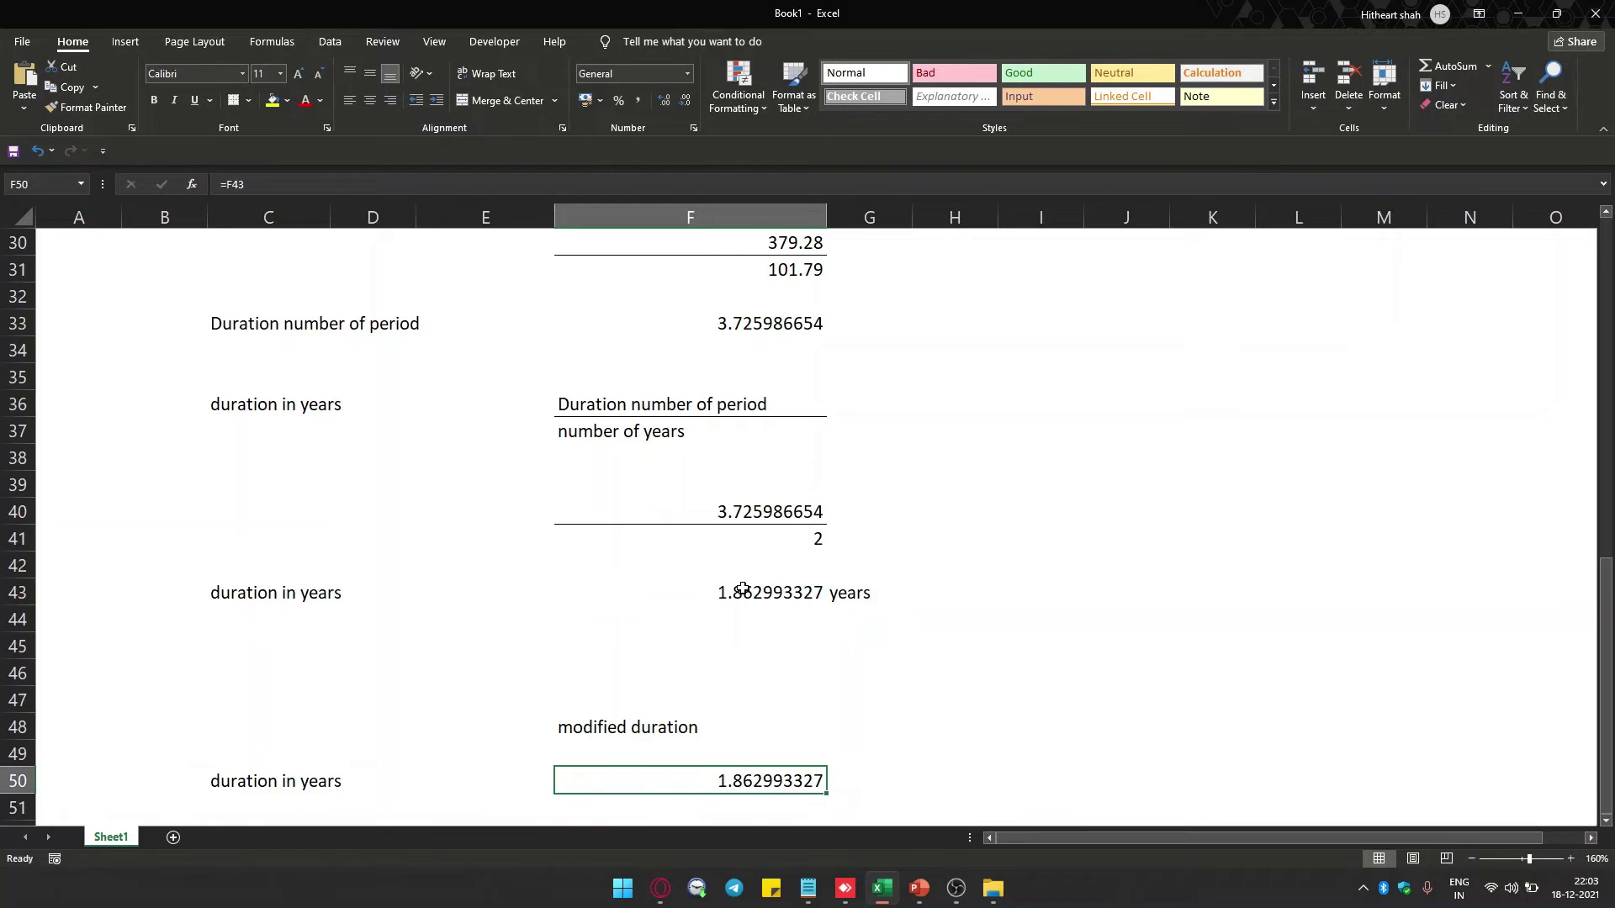
Enter 1.86 in F50 as the duration and add the unit "years" in G50.
{"action": "type", "text": "1.86"}
{"action": "key", "text": "Return"}
{"action": "key", "text": "Up"}
{"action": "key", "text": "Right"}
{"action": "type", "text": "years"}
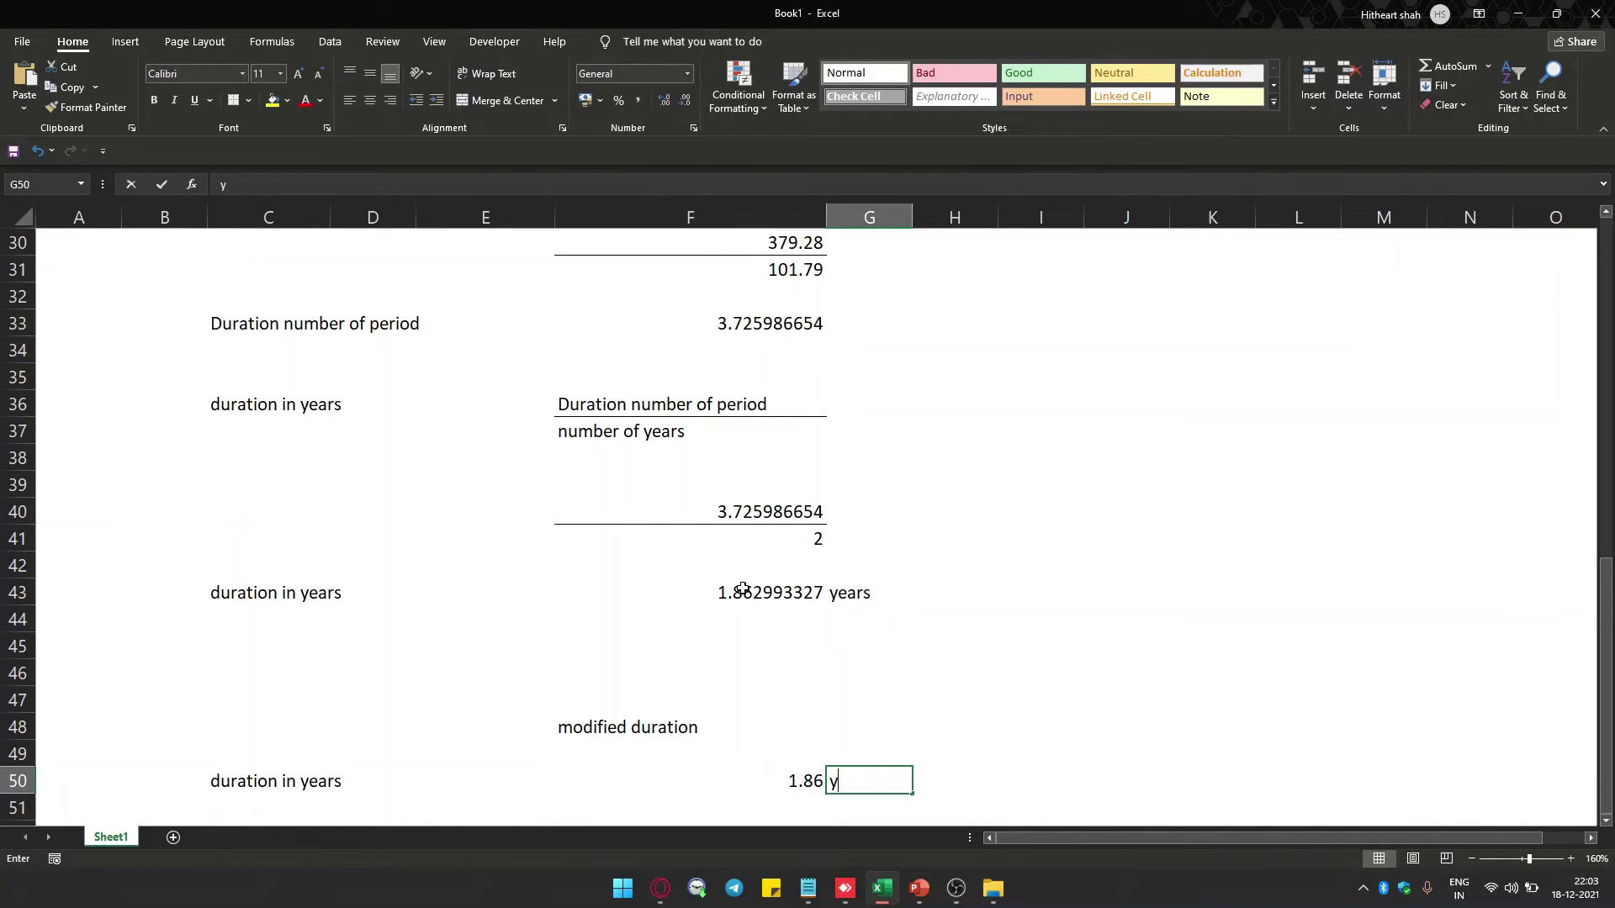
{"action": "key", "text": "Return"}
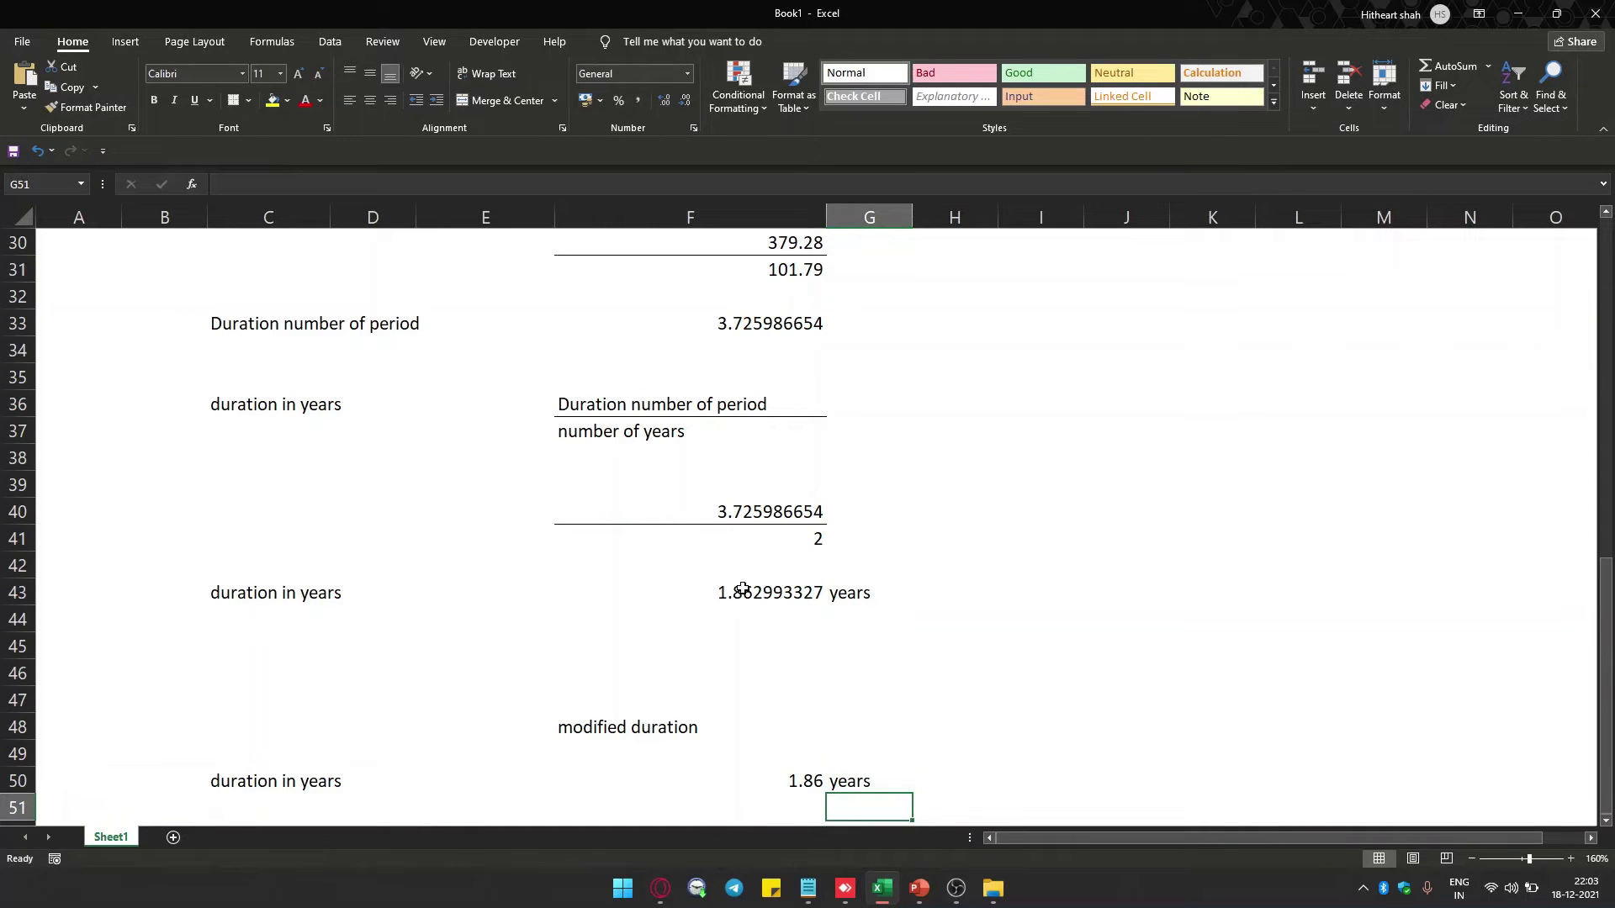
Enter the label "rate of yield" in C51 below the duration in years label.
{"action": "scroll", "coordinate": [743, 589], "scroll_direction": "down", "scroll_amount": 1}
{"action": "key", "text": "Left"}
{"action": "key", "text": "Left"}
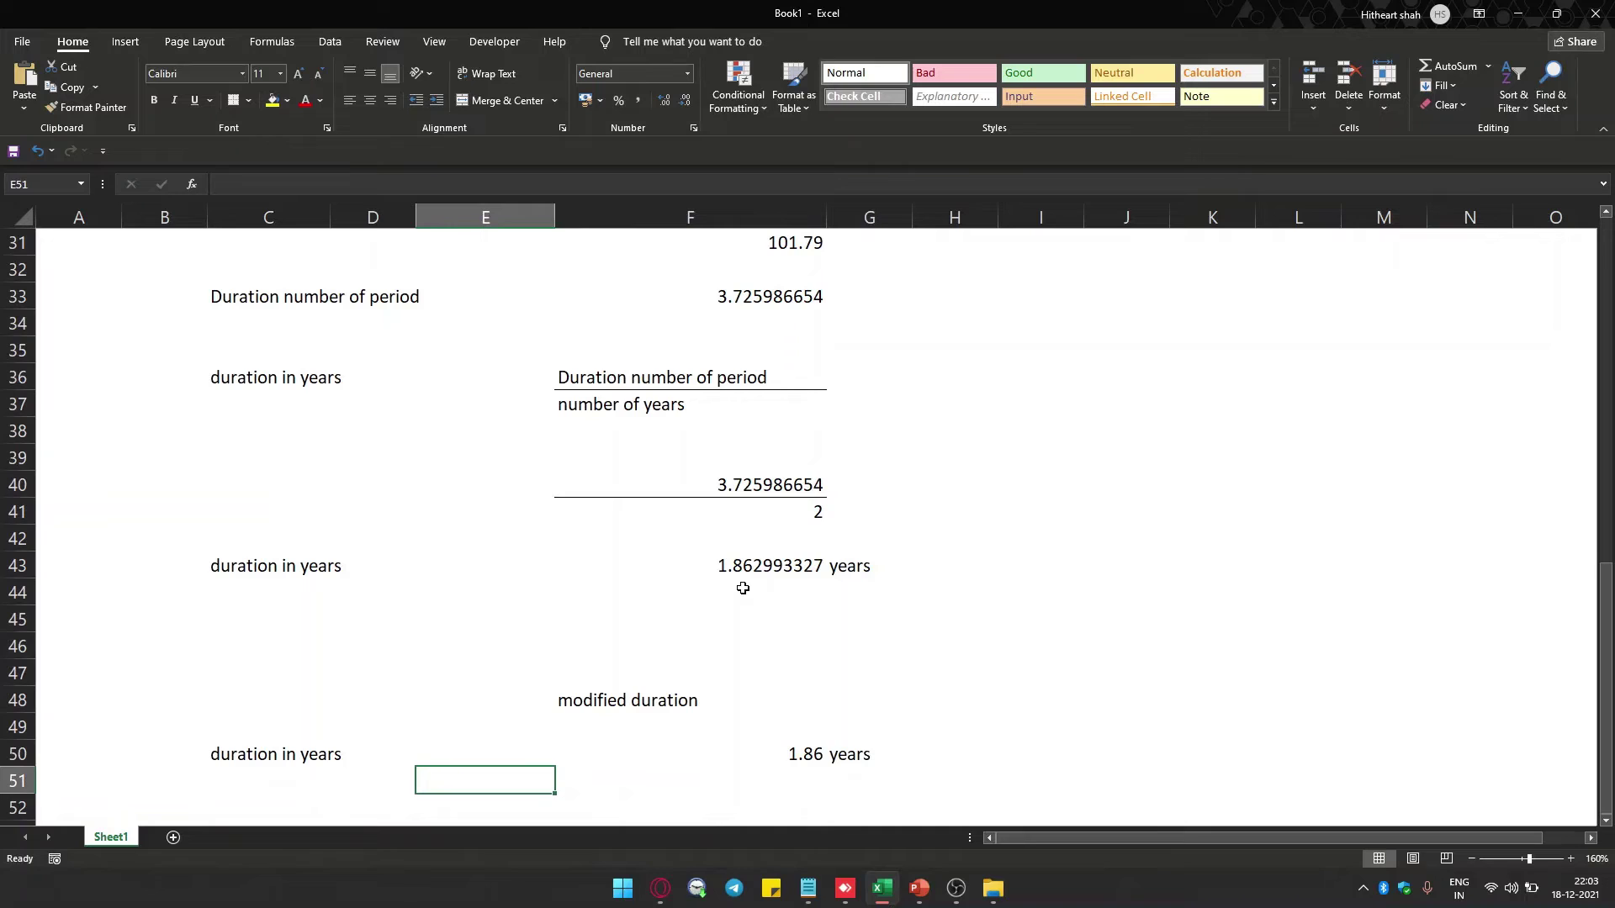
{"action": "key", "text": "Right"}
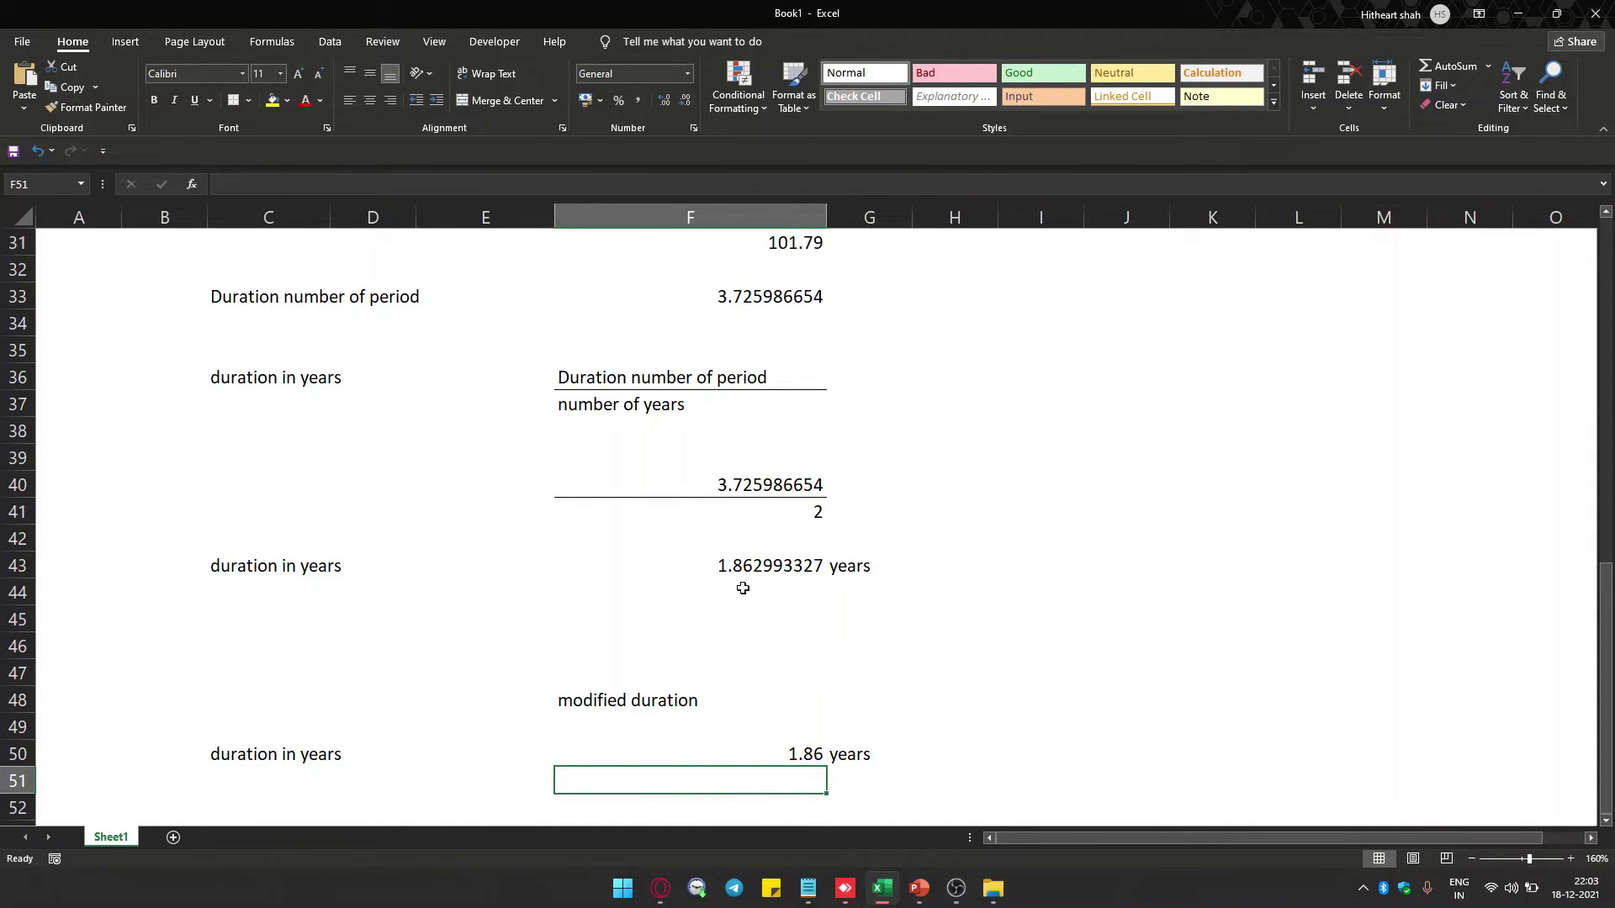
{"action": "key", "text": "Left"}
{"action": "key", "text": "Left"}
{"action": "key", "text": "Left"}
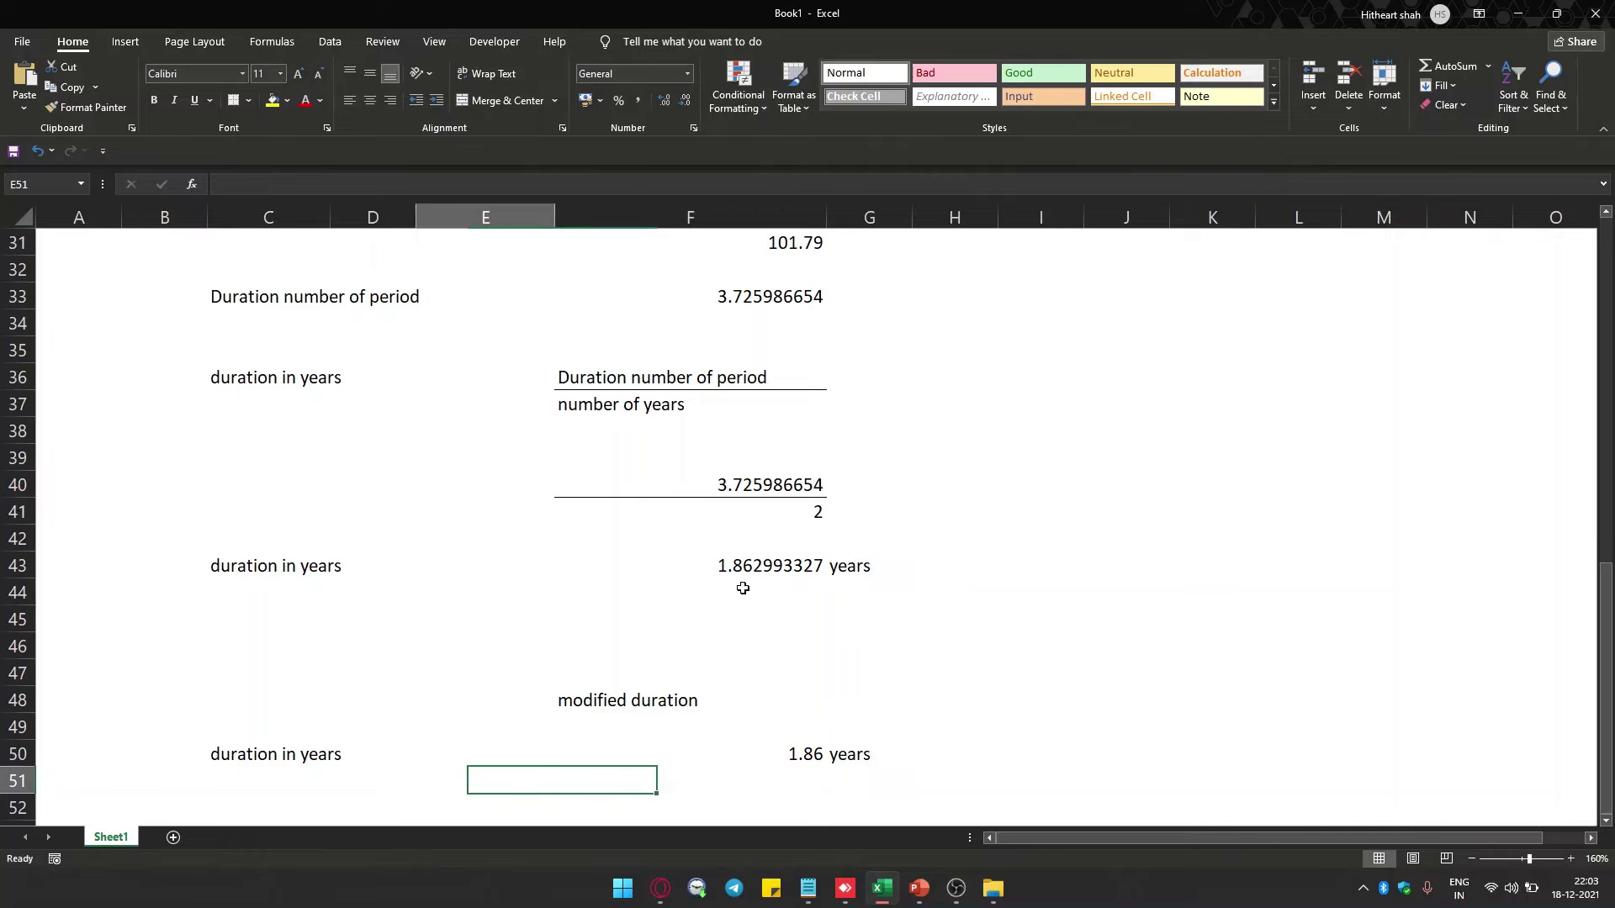
{"action": "type", "text": "ra"}
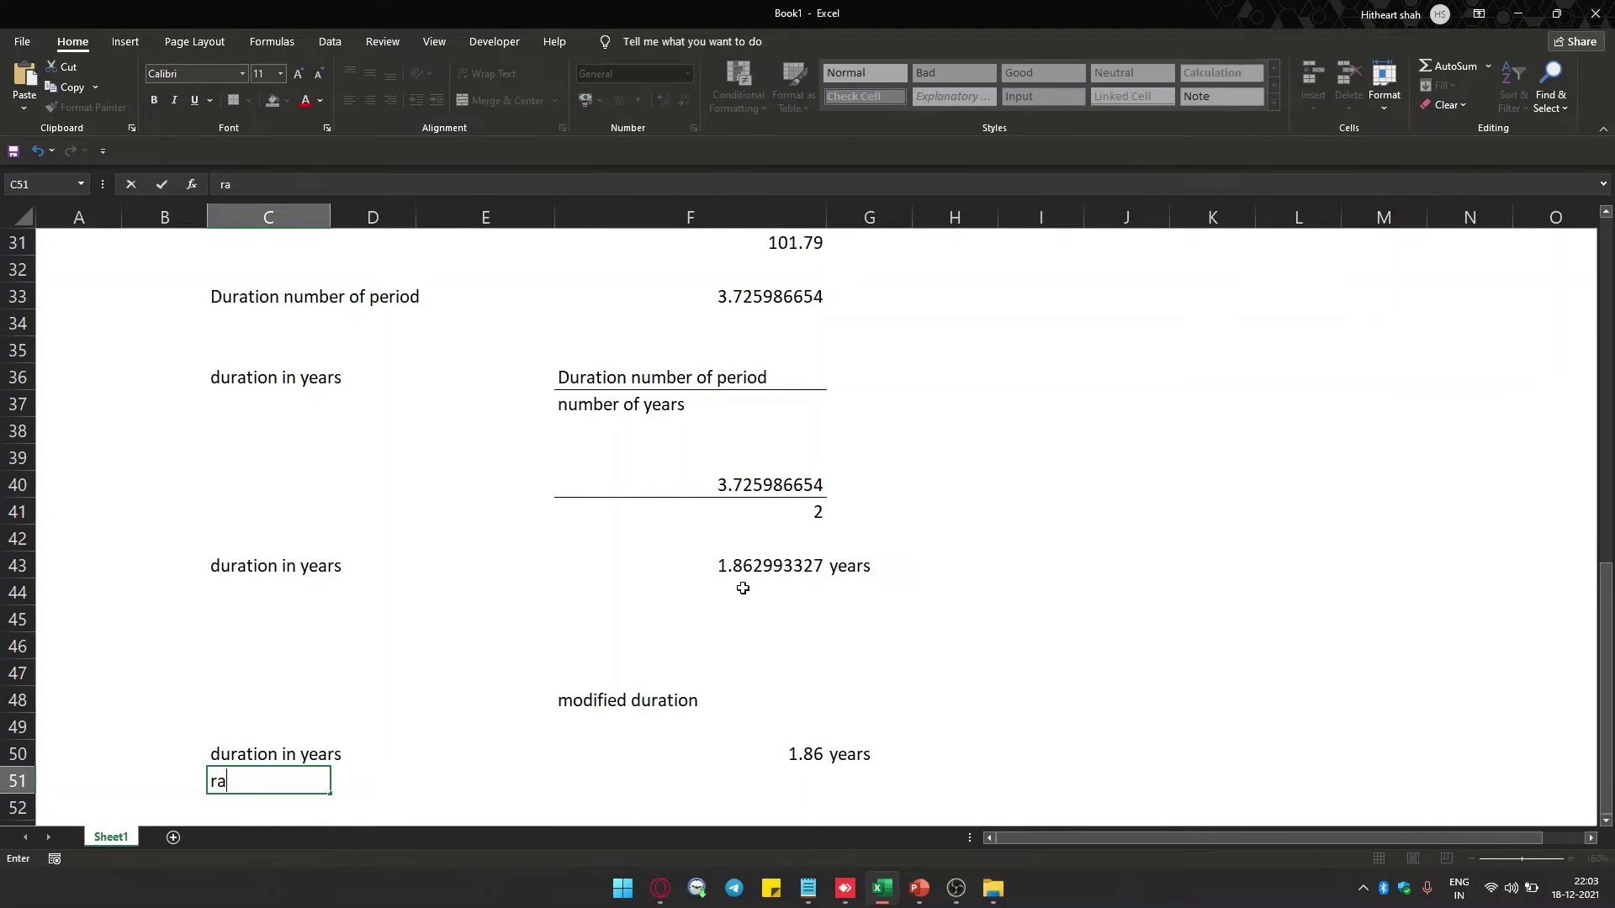
{"action": "type", "text": "te of yield"}
{"action": "key", "text": "Return"}
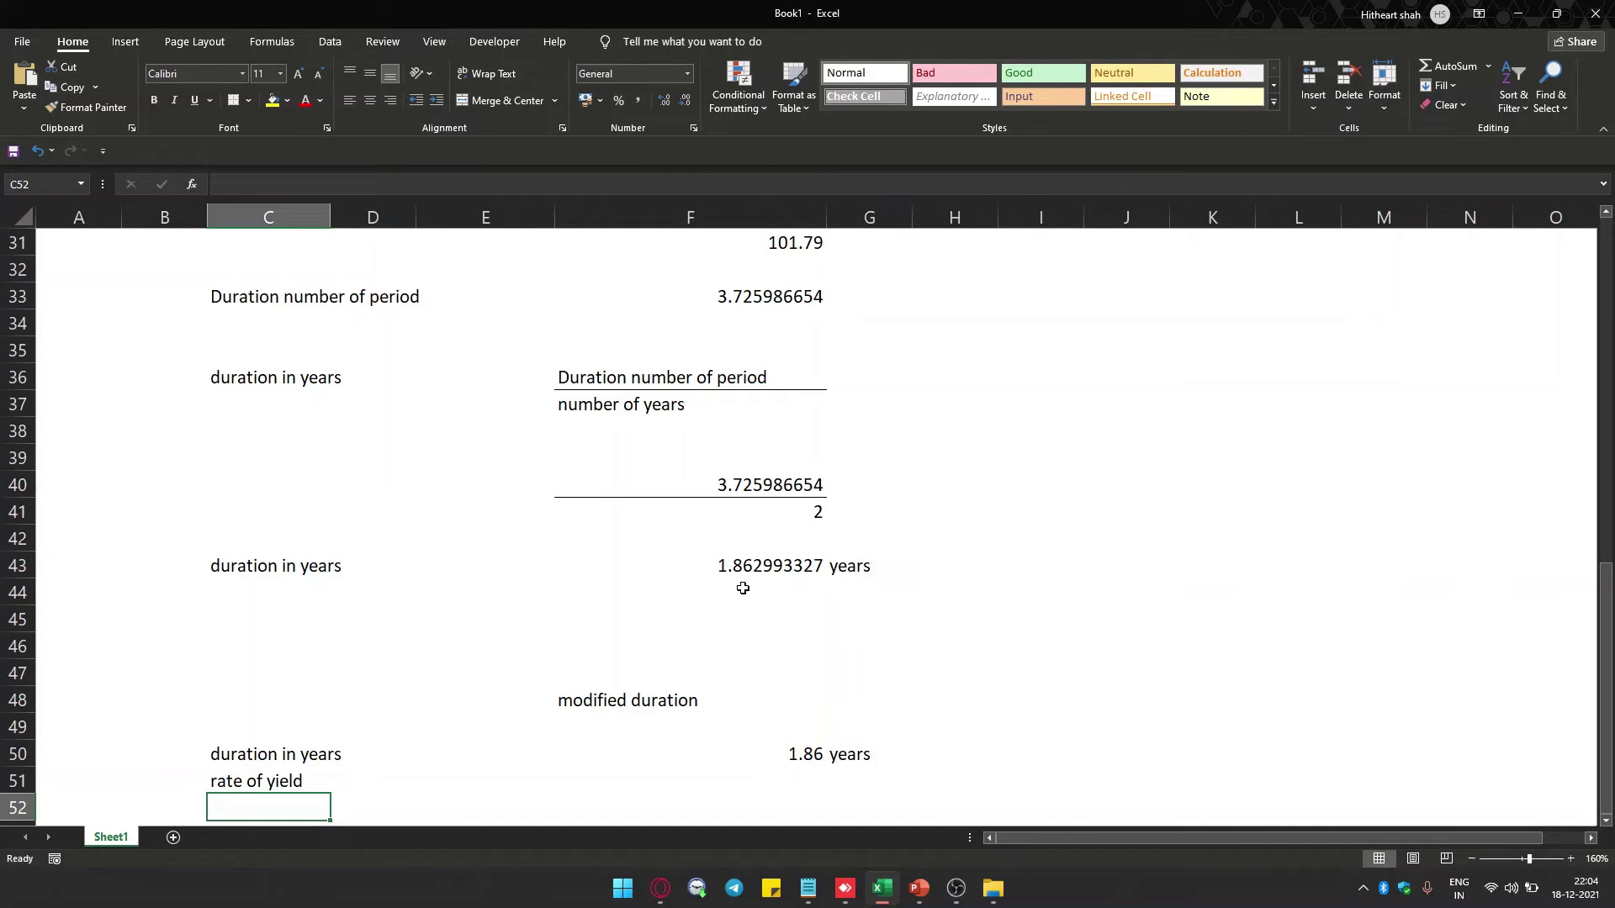
Enter the label "number of repayment per year" in C52 below the rate of yield.
{"action": "type", "text": "num"}
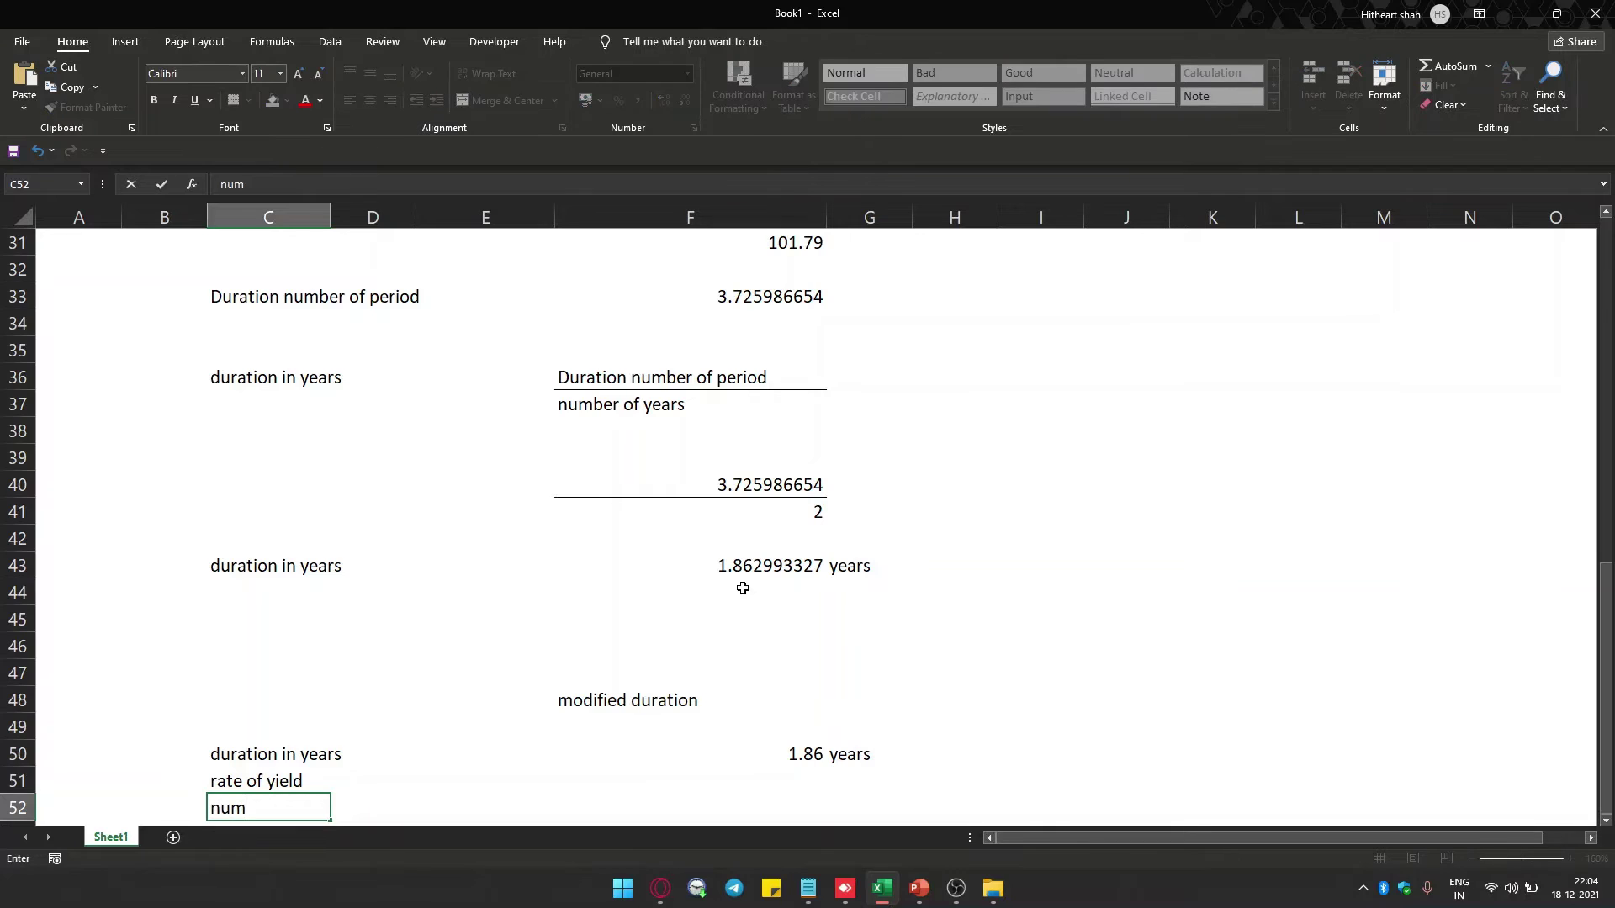
{"action": "type", "text": "ber of repayme"}
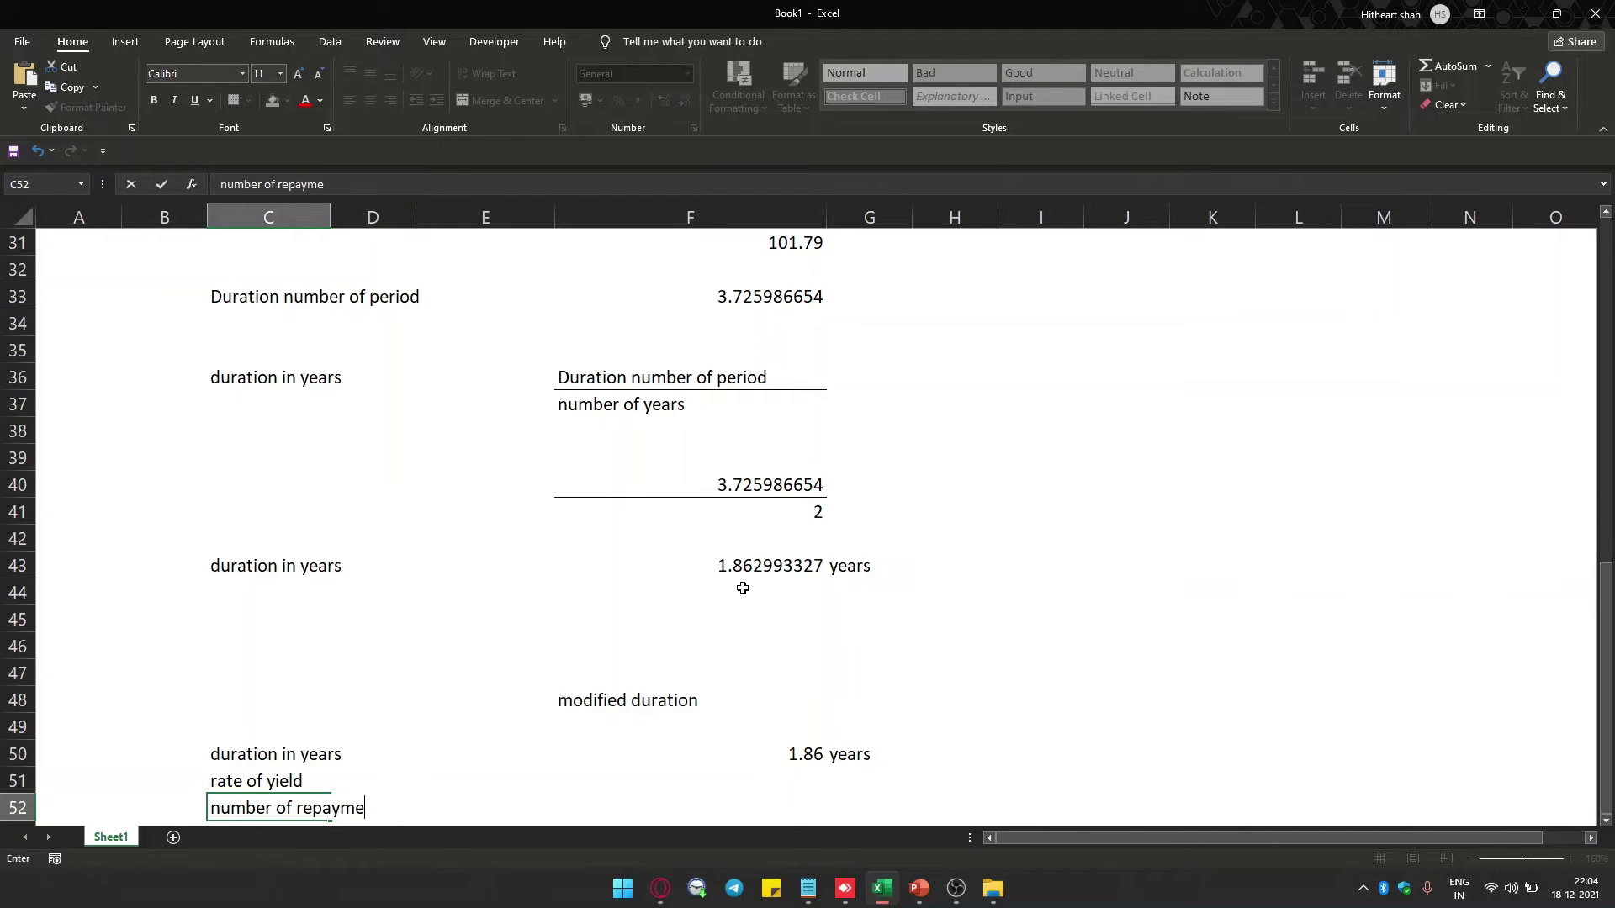
{"action": "type", "text": "nt per year"}
{"action": "key", "text": "Return"}
{"action": "key", "text": "Up"}
{"action": "key", "text": "Up"}
{"action": "key", "text": "Right"}
{"action": "key", "text": "Right"}
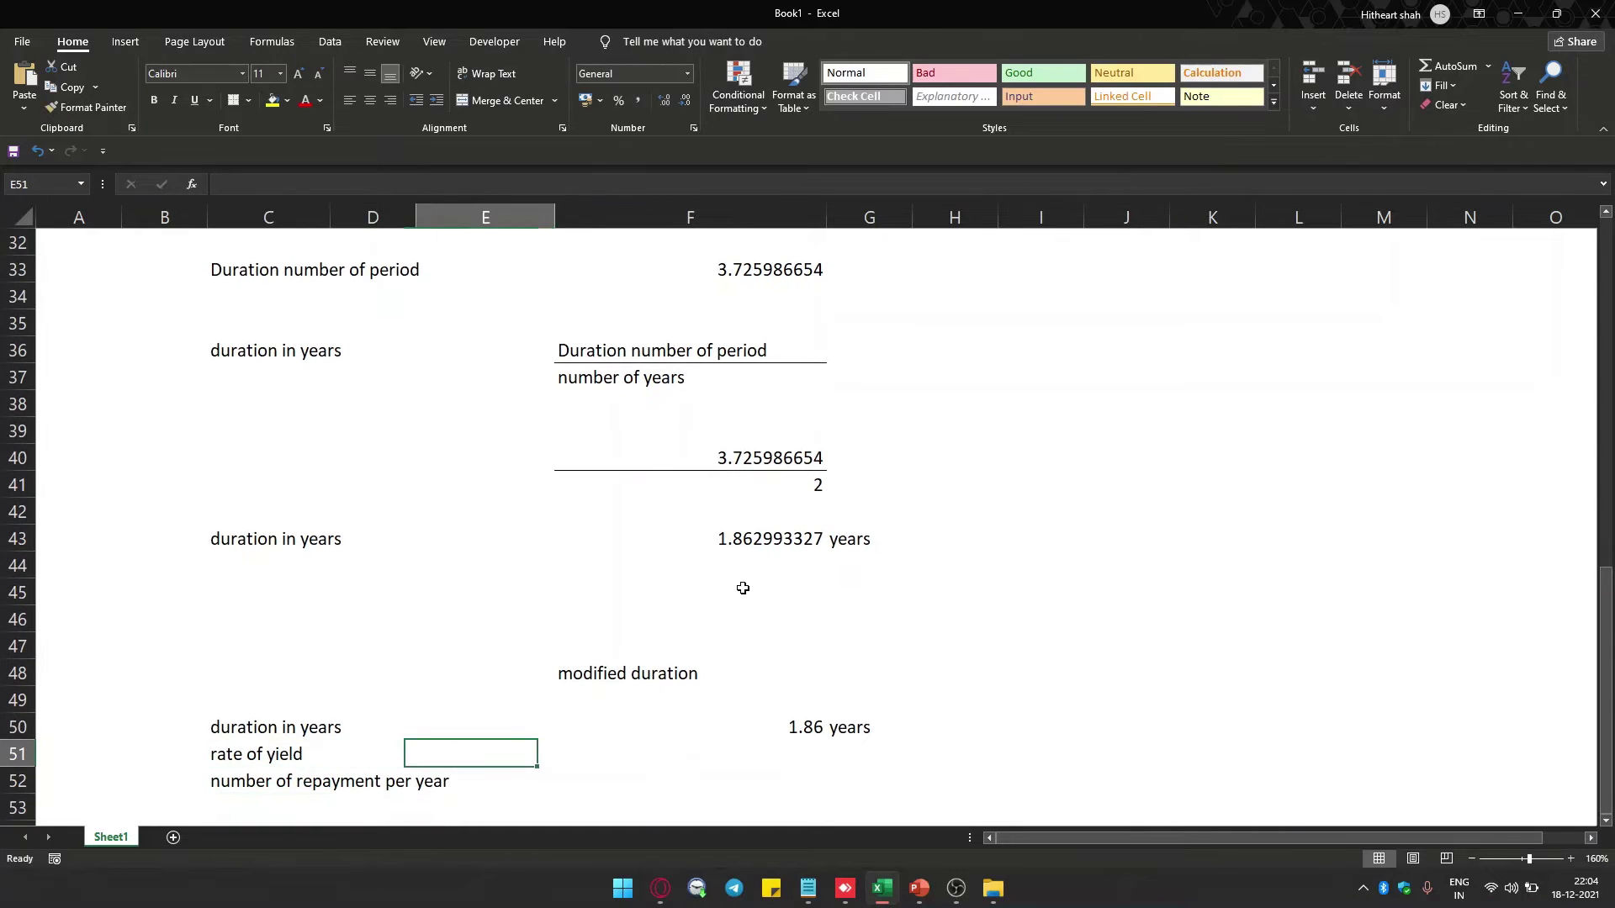
Enter 0.09 in F51 as the rate of yield and 2 in F52 as the number of repayments per year.
{"action": "key", "text": "Right"}
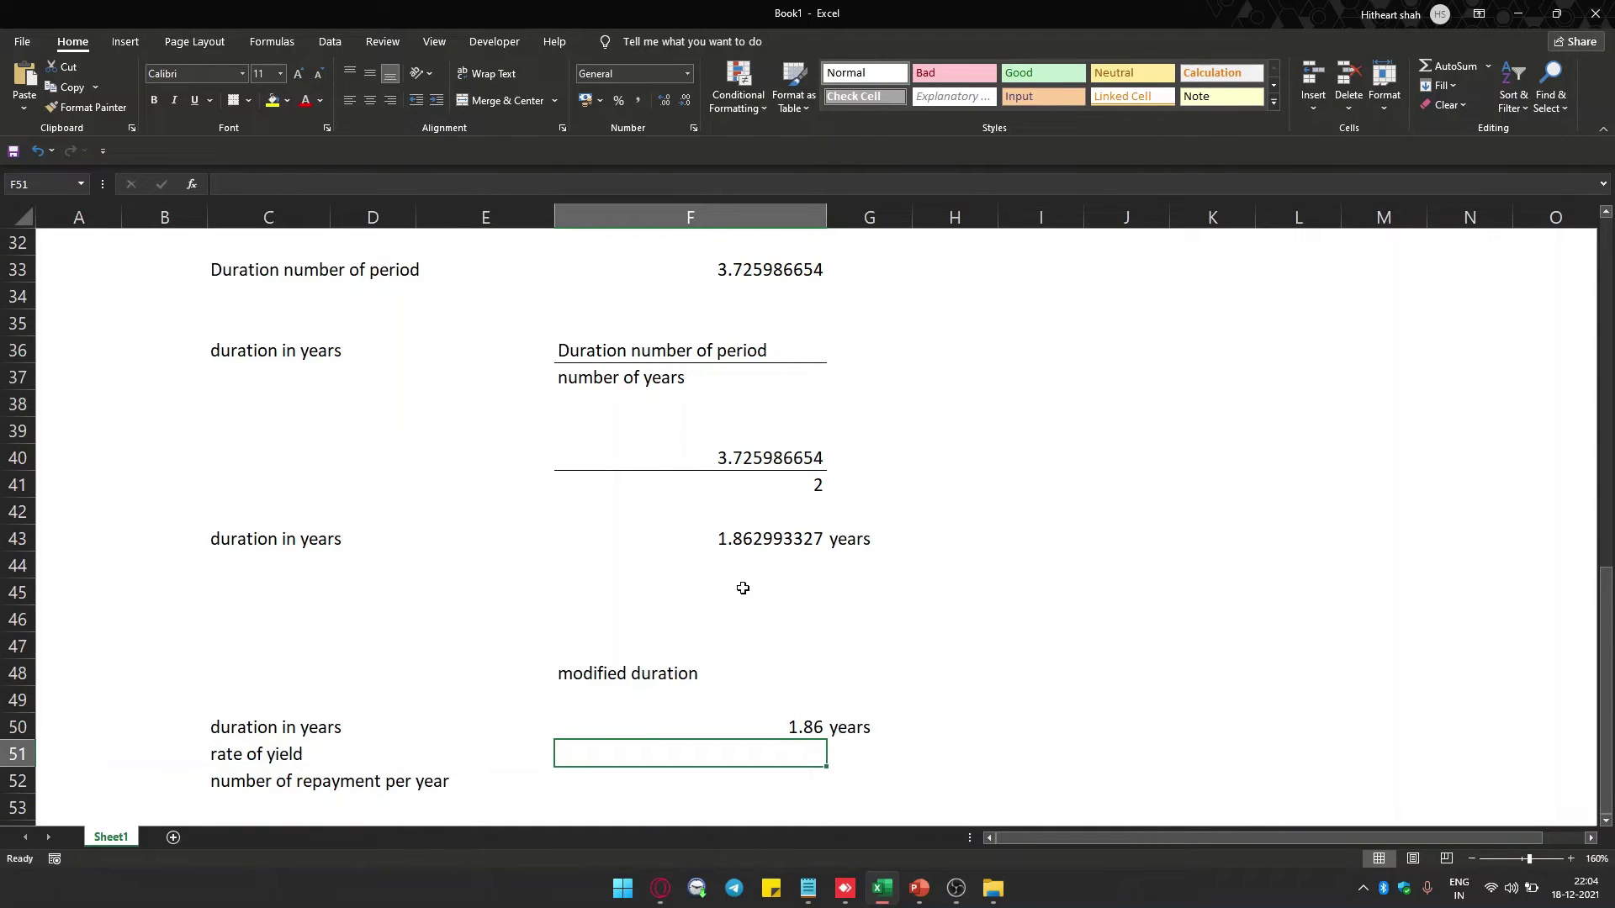
{"action": "type", "text": "0."}
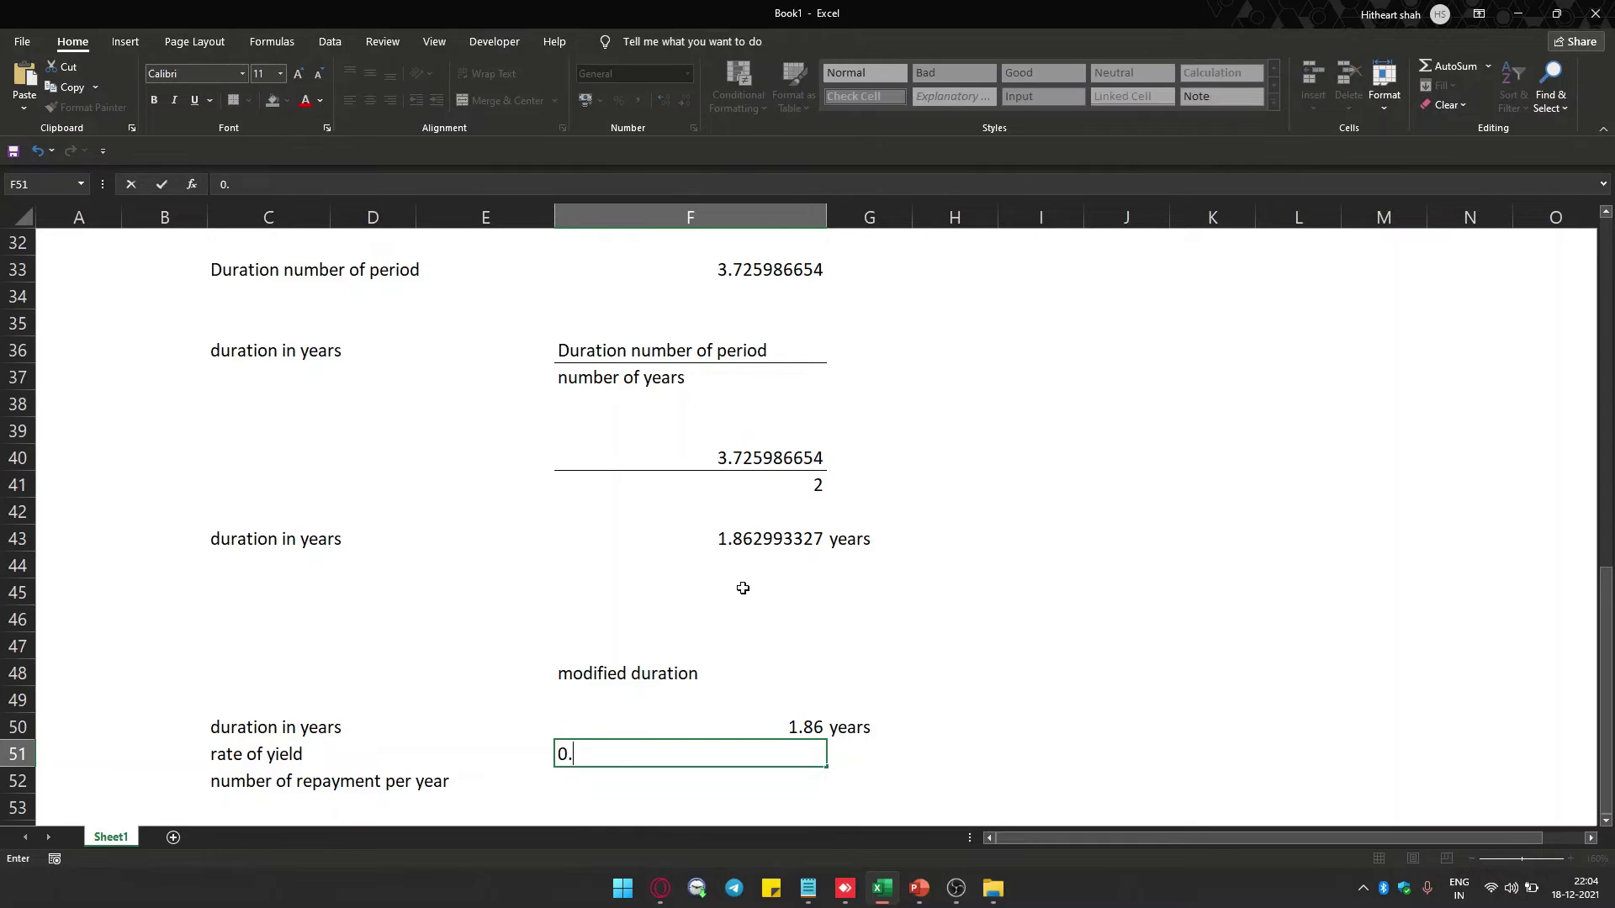
{"action": "type", "text": "09"}
{"action": "key", "text": "BackSpace"}
{"action": "type", "text": "9"}
{"action": "key", "text": "Return"}
{"action": "key", "text": "Up"}
{"action": "key", "text": "Down"}
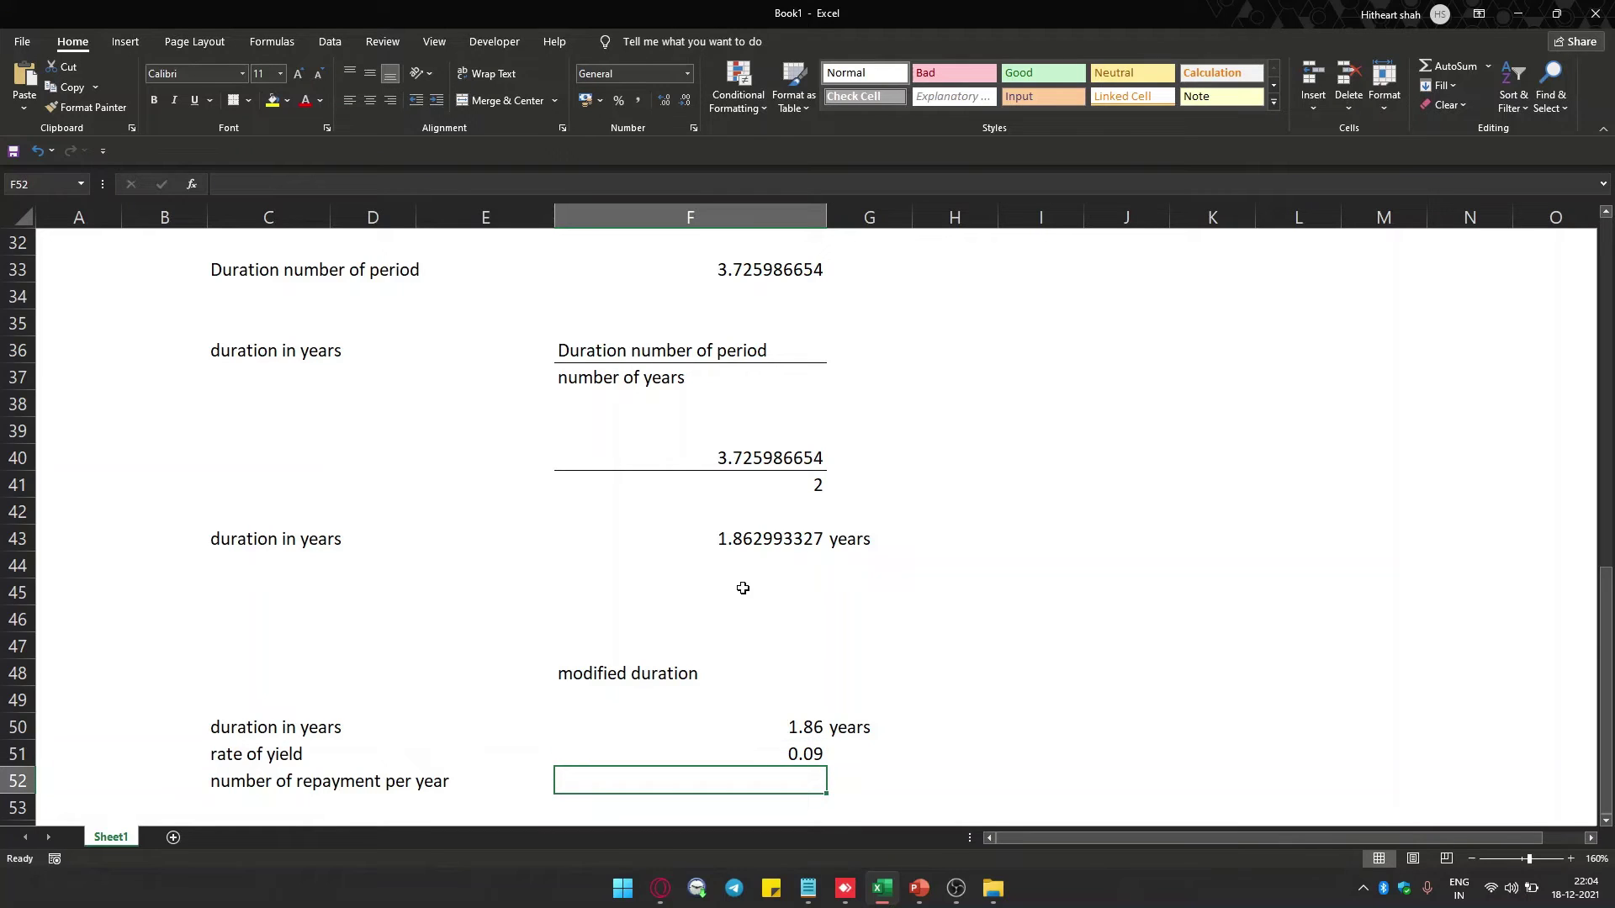
{"action": "type", "text": "2"}
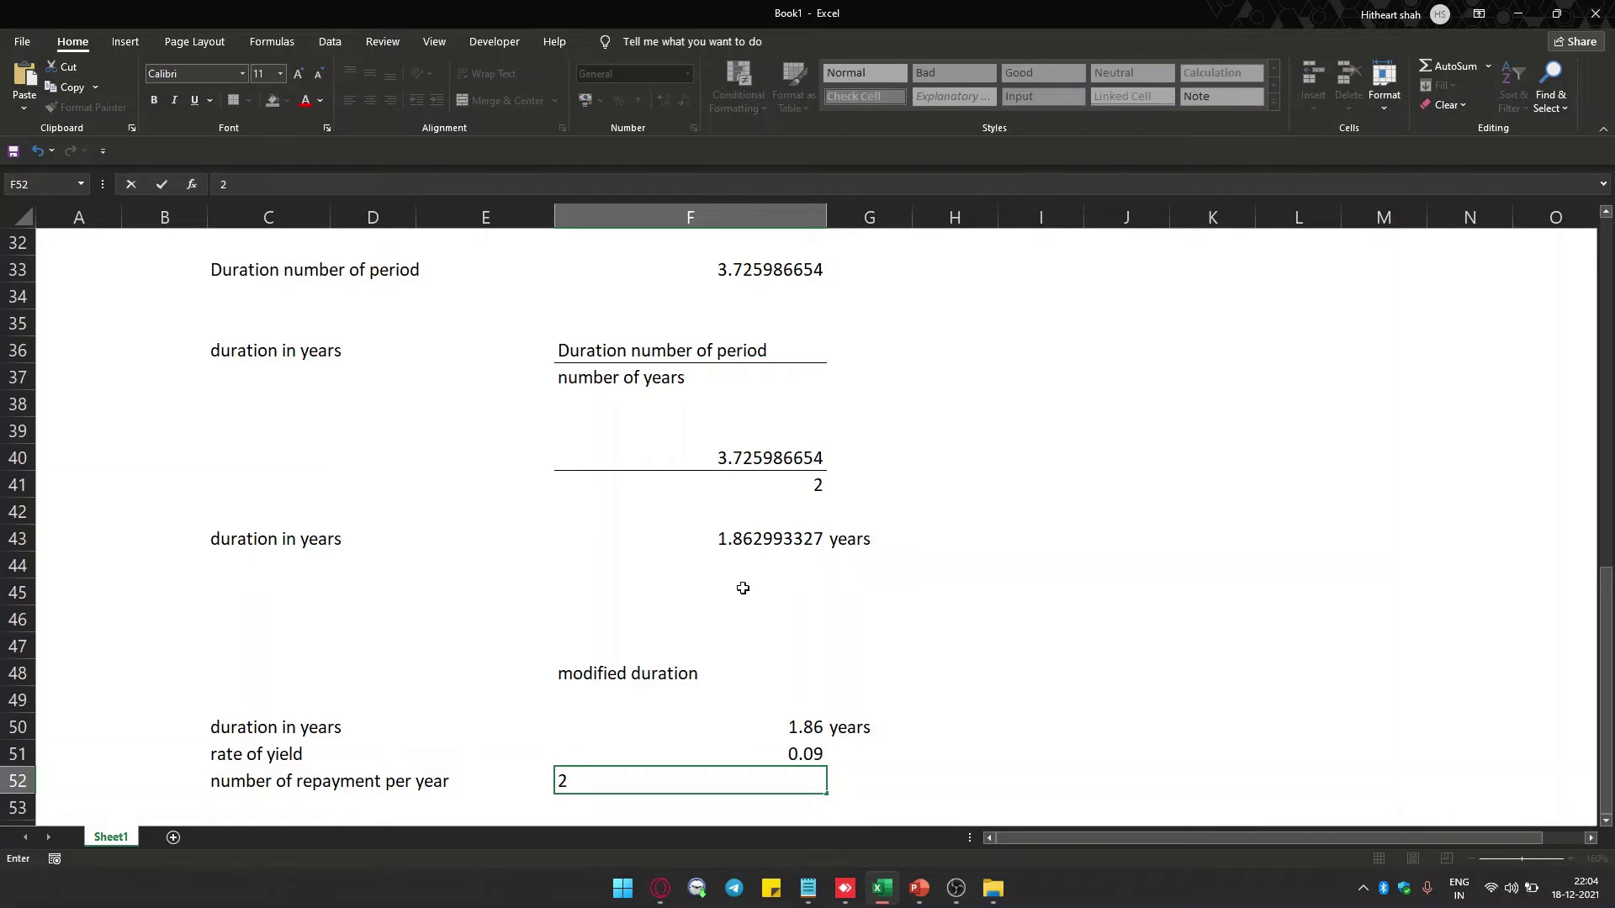
{"action": "key", "text": "Return"}
Enter the label "MD" in E55 below the modified duration inputs.
{"action": "key", "text": "Down"}
{"action": "key", "text": "Left"}
{"action": "key", "text": "Left"}
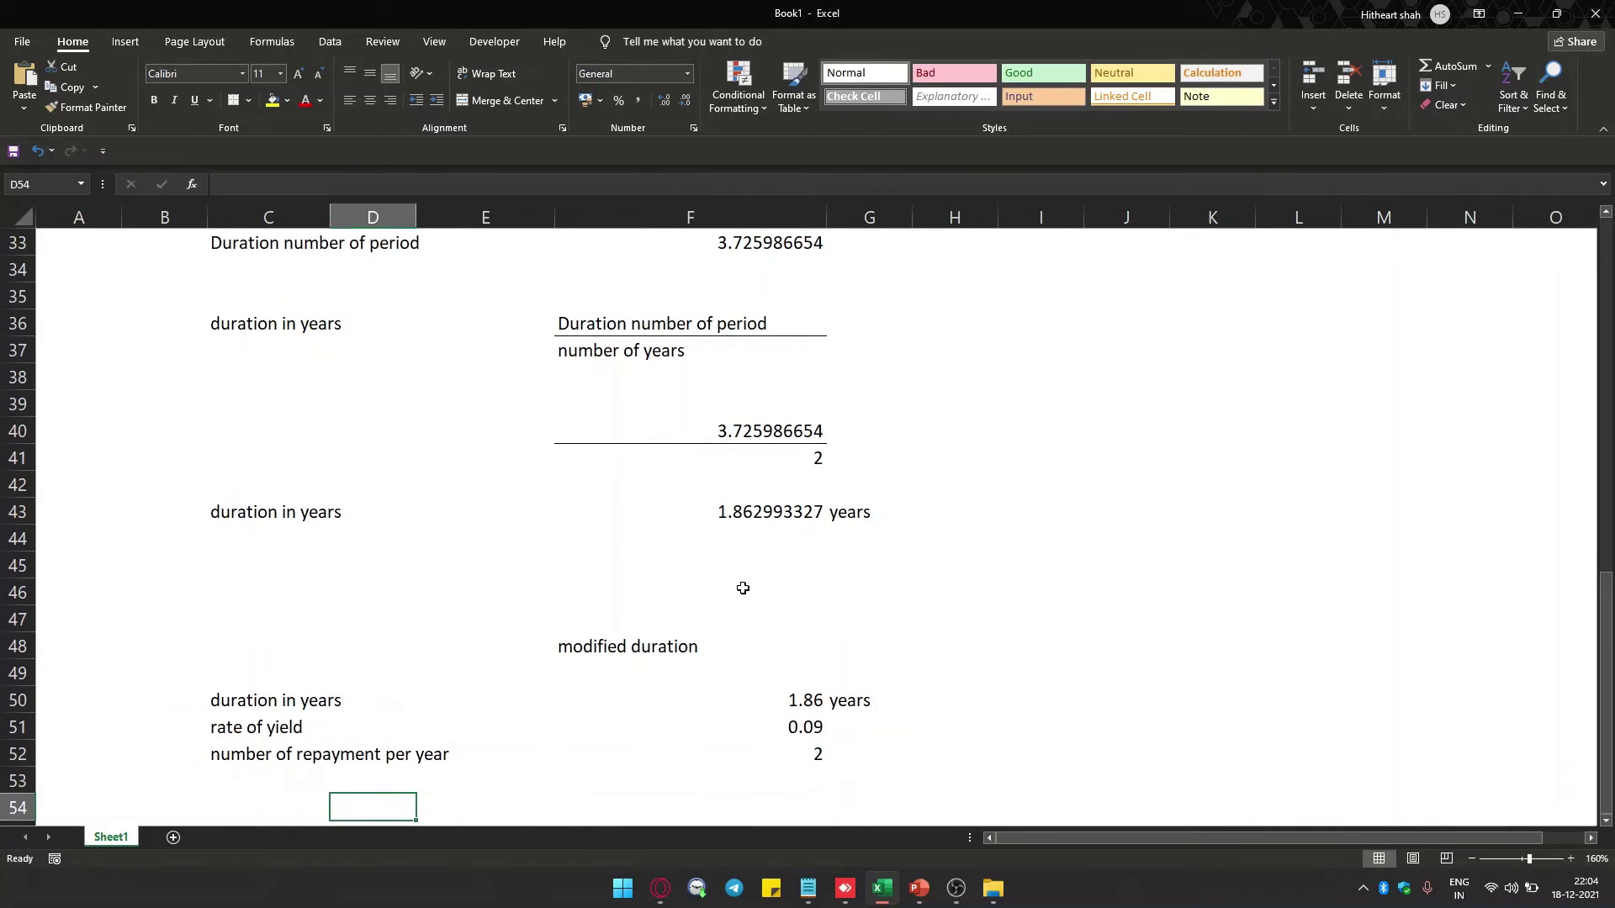
{"action": "key", "text": "Down"}
{"action": "key", "text": "Right"}
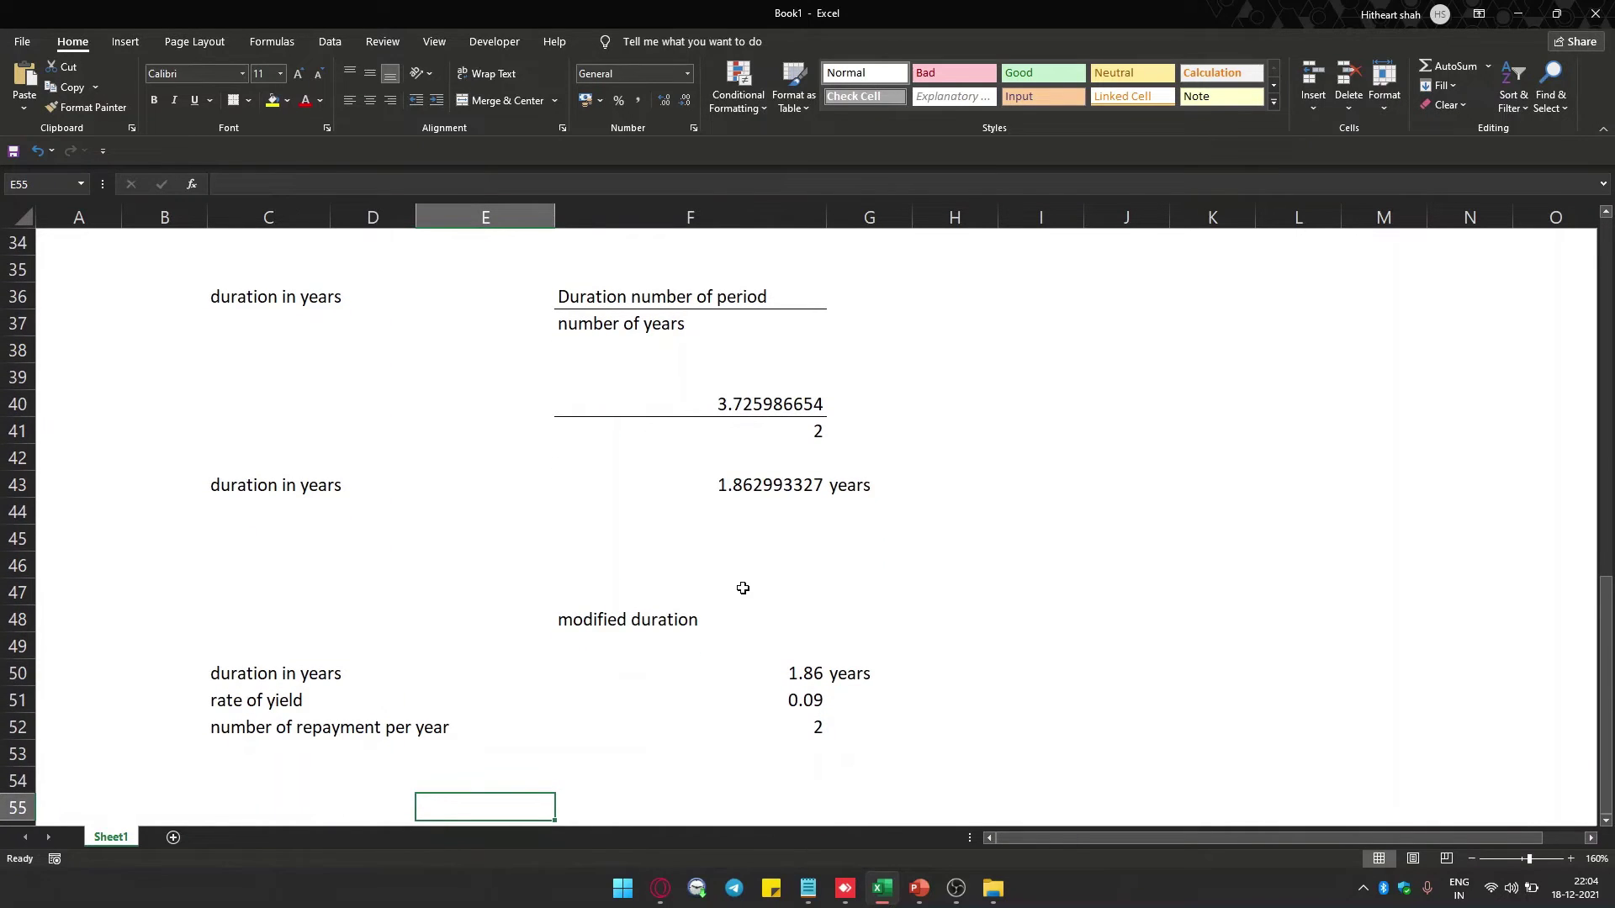
{"action": "type", "text": "MD"}
{"action": "key", "text": "Return"}
Enter the duration 1.86 in F55 beside the MD label as the numerator.
{"action": "key", "text": "Up"}
{"action": "key", "text": "Right"}
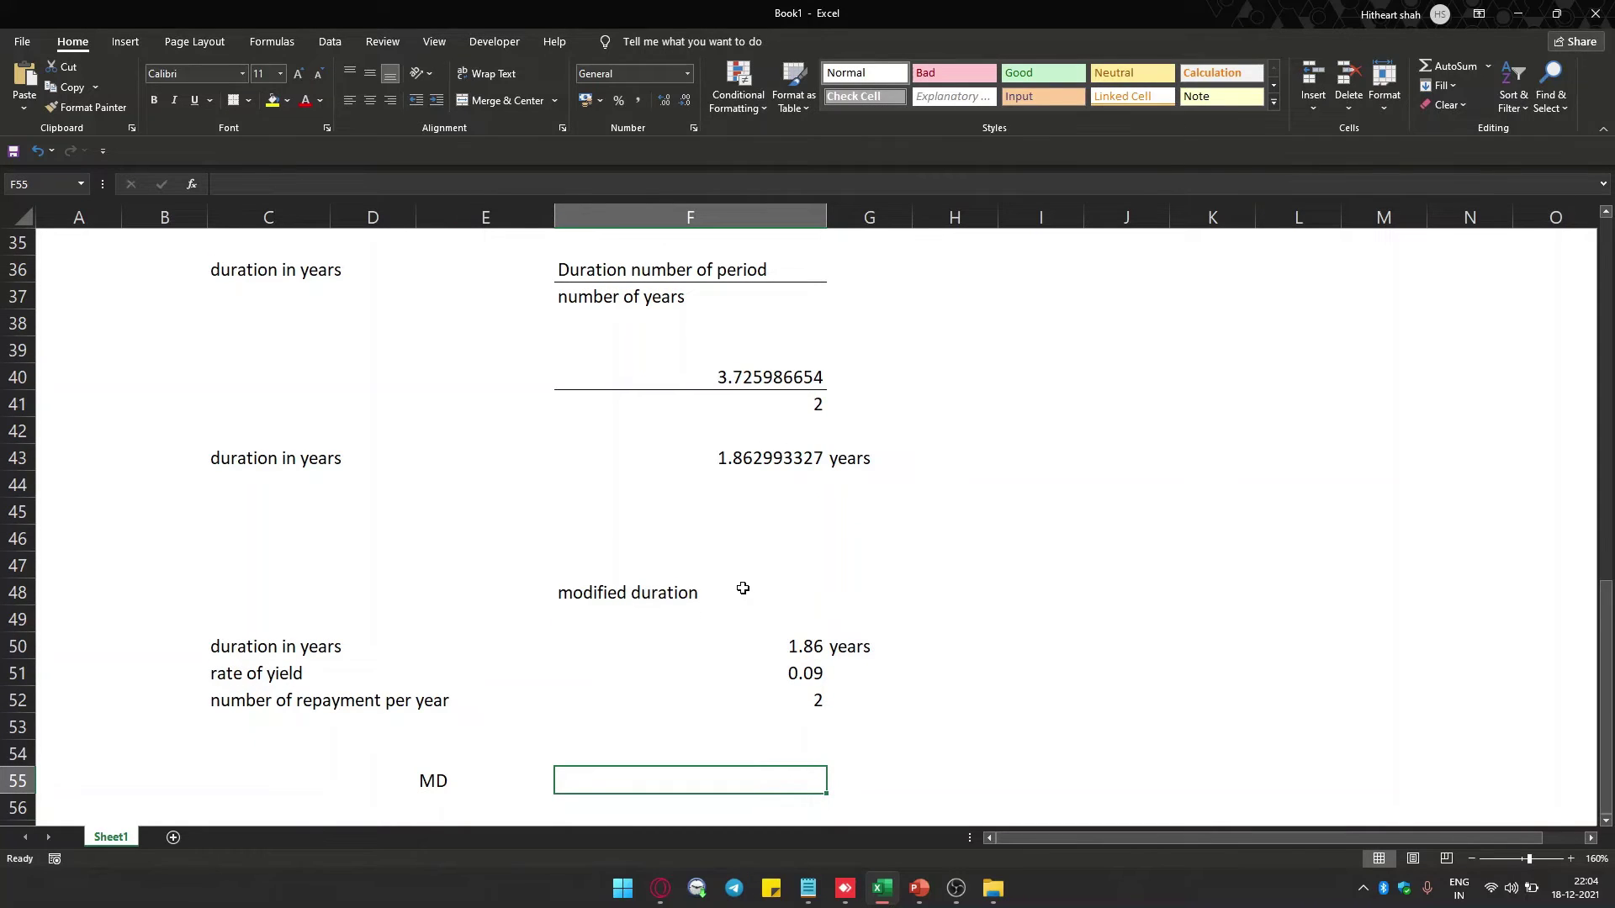
{"action": "type", "text": "1.86"}
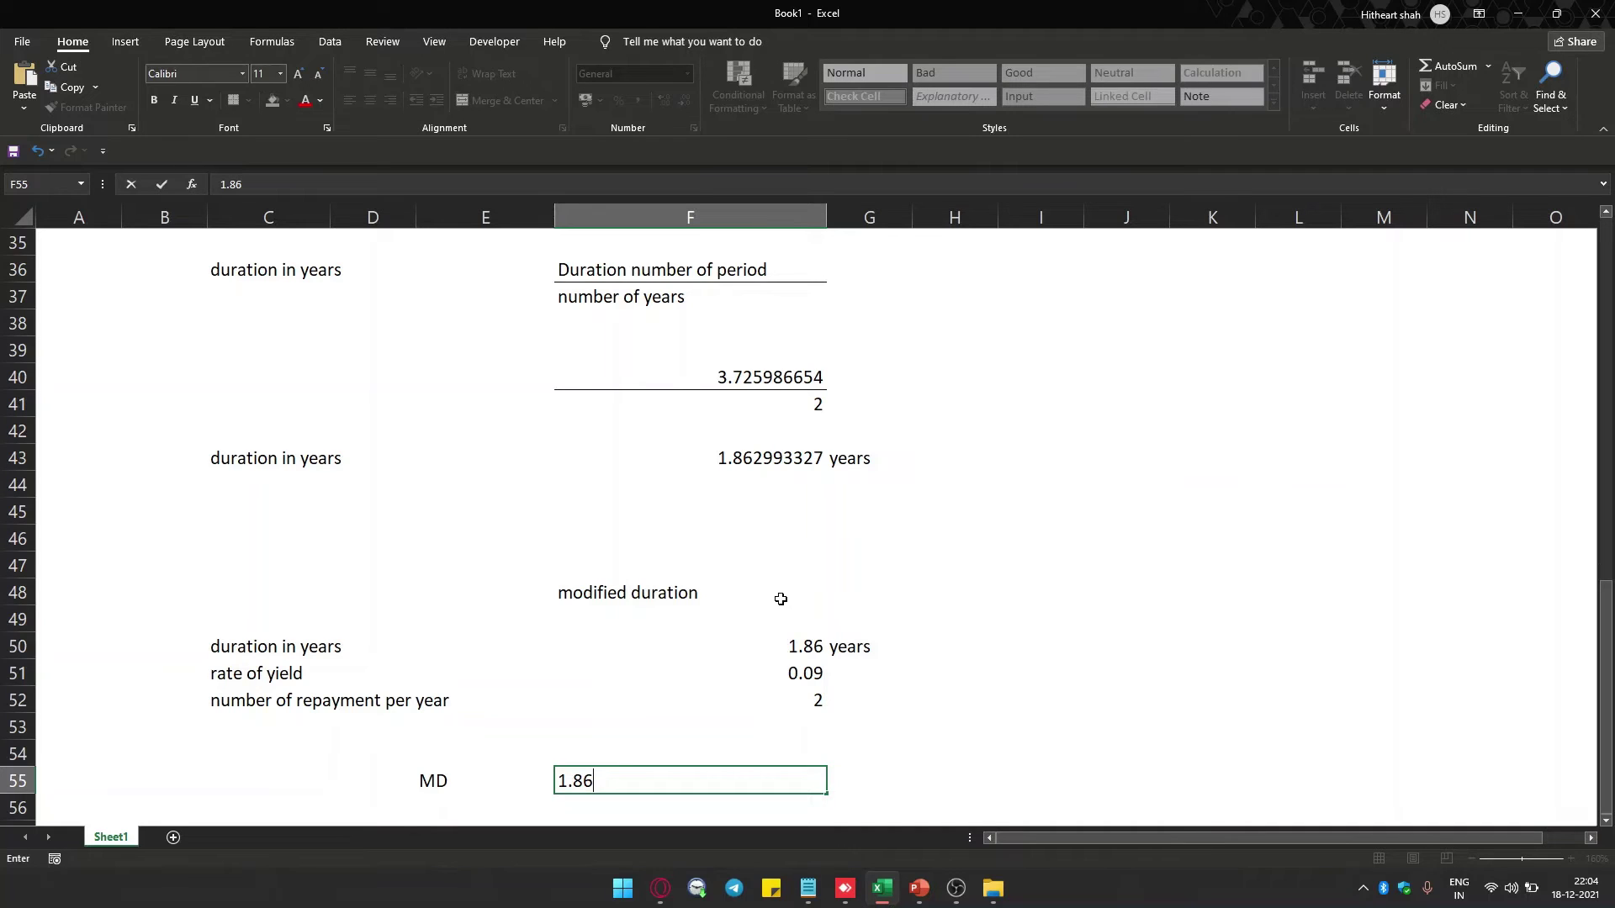
{"action": "key", "text": "alt"}
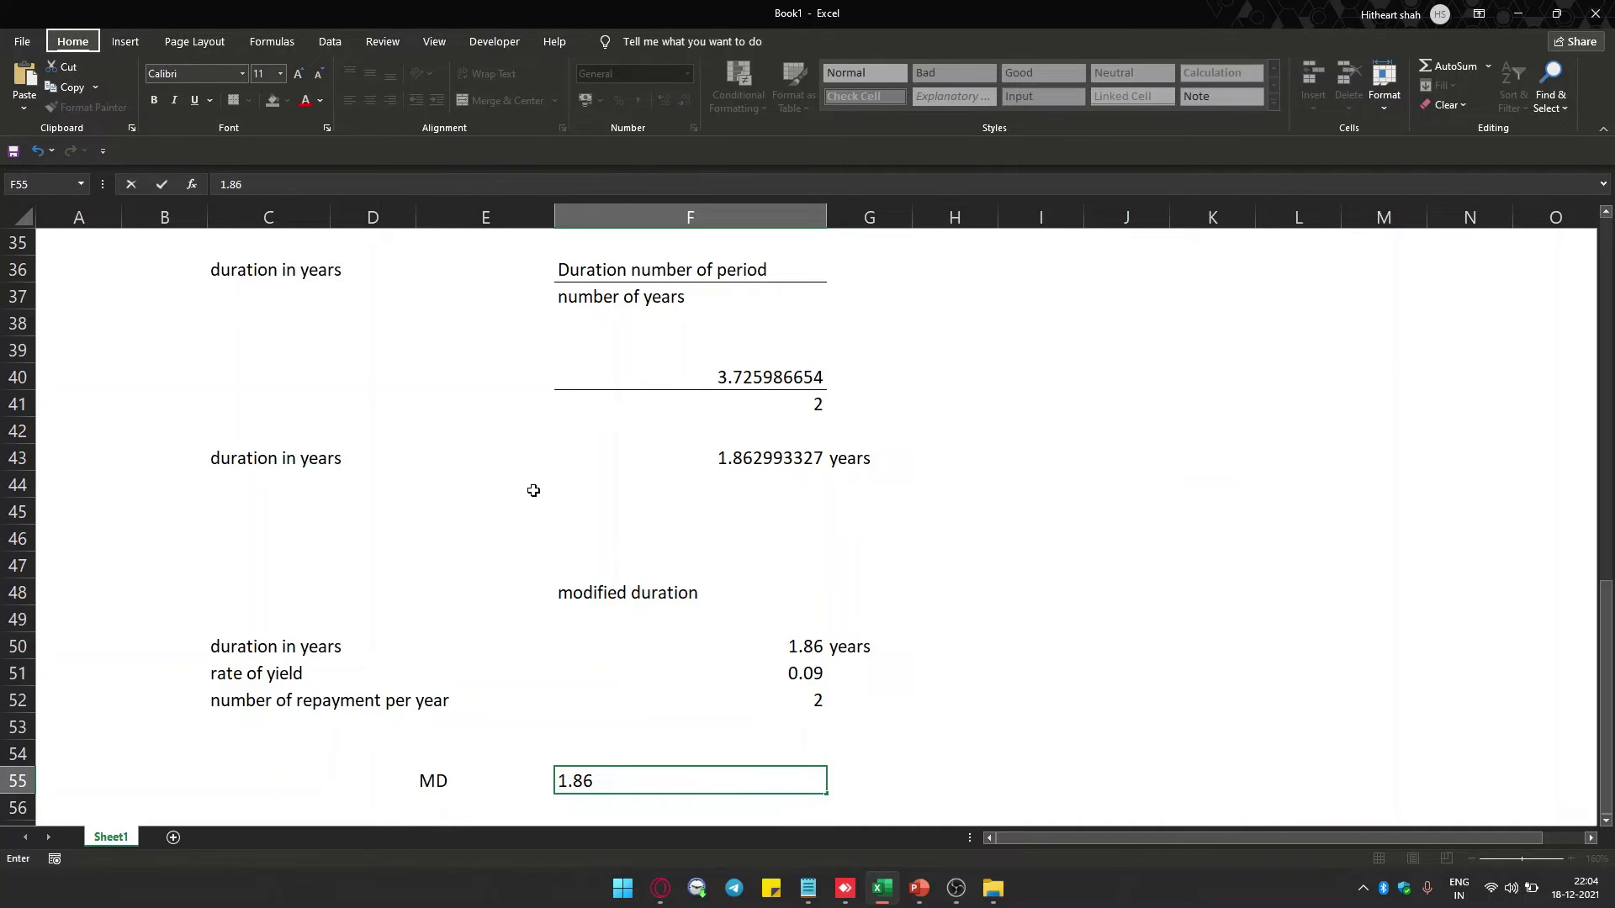
{"action": "key", "text": "alt"}
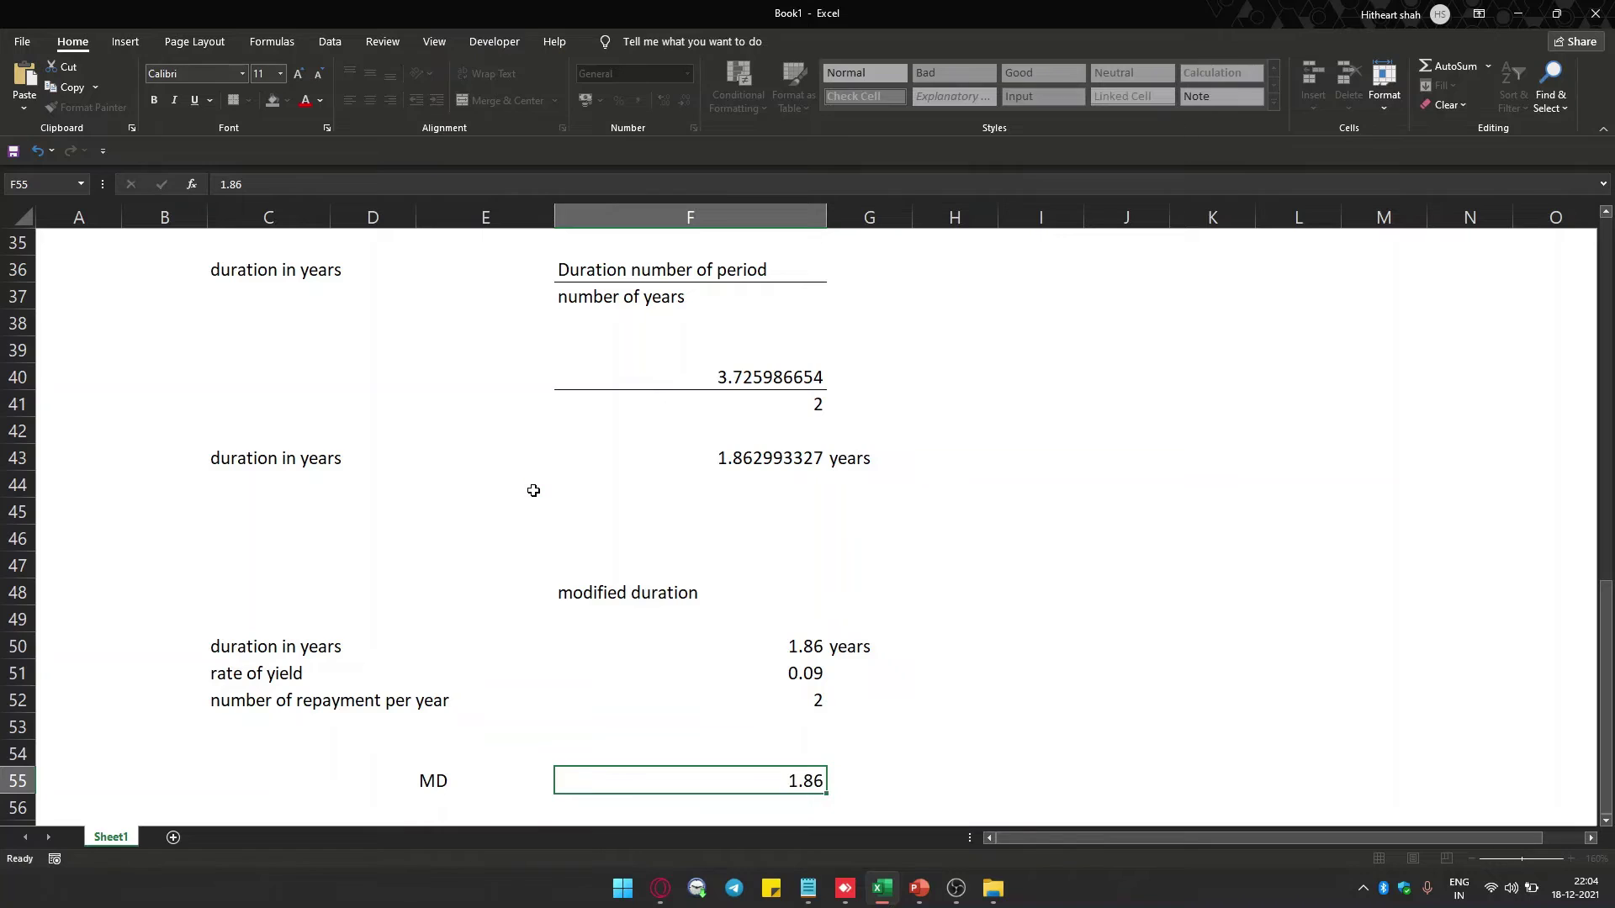
{"action": "key", "text": "Return"}
{"action": "type", "text": "("}
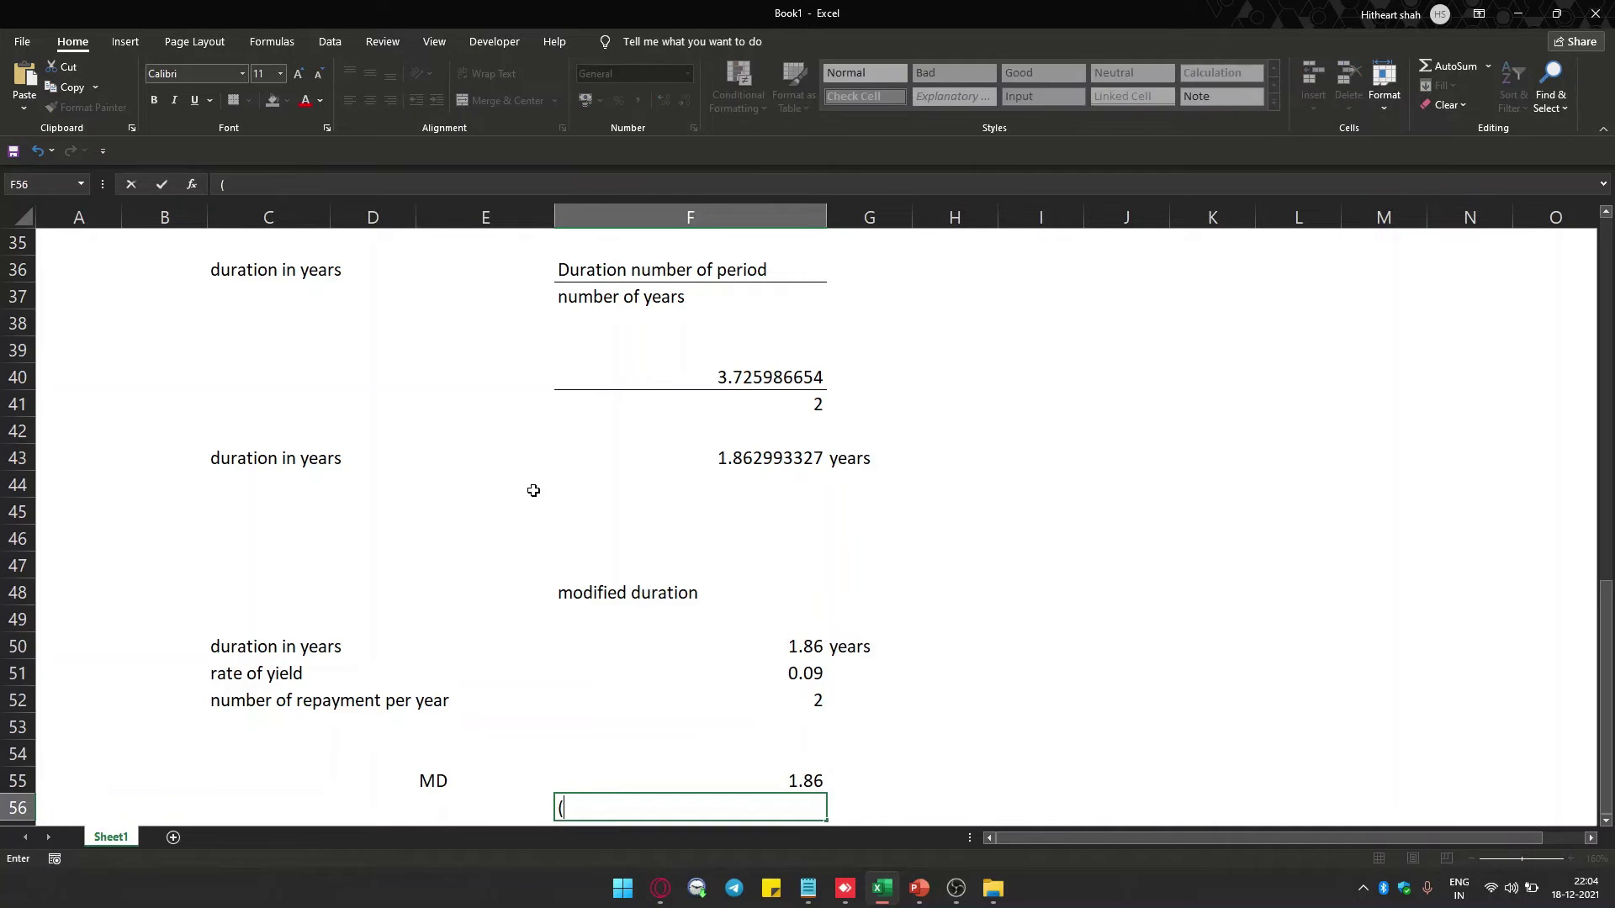
{"action": "type", "text": "1+"}
{"action": "key", "text": "Up"}
{"action": "key", "text": "Up"}
{"action": "key", "text": "Up"}
{"action": "key", "text": "Up"}
{"action": "key", "text": "Up"}
{"action": "key", "text": "Down"}
{"action": "key", "text": "Down"}
{"action": "key", "text": "Down"}
{"action": "key", "text": "Down"}
{"action": "key", "text": "Down"}
{"action": "key", "text": "Down"}
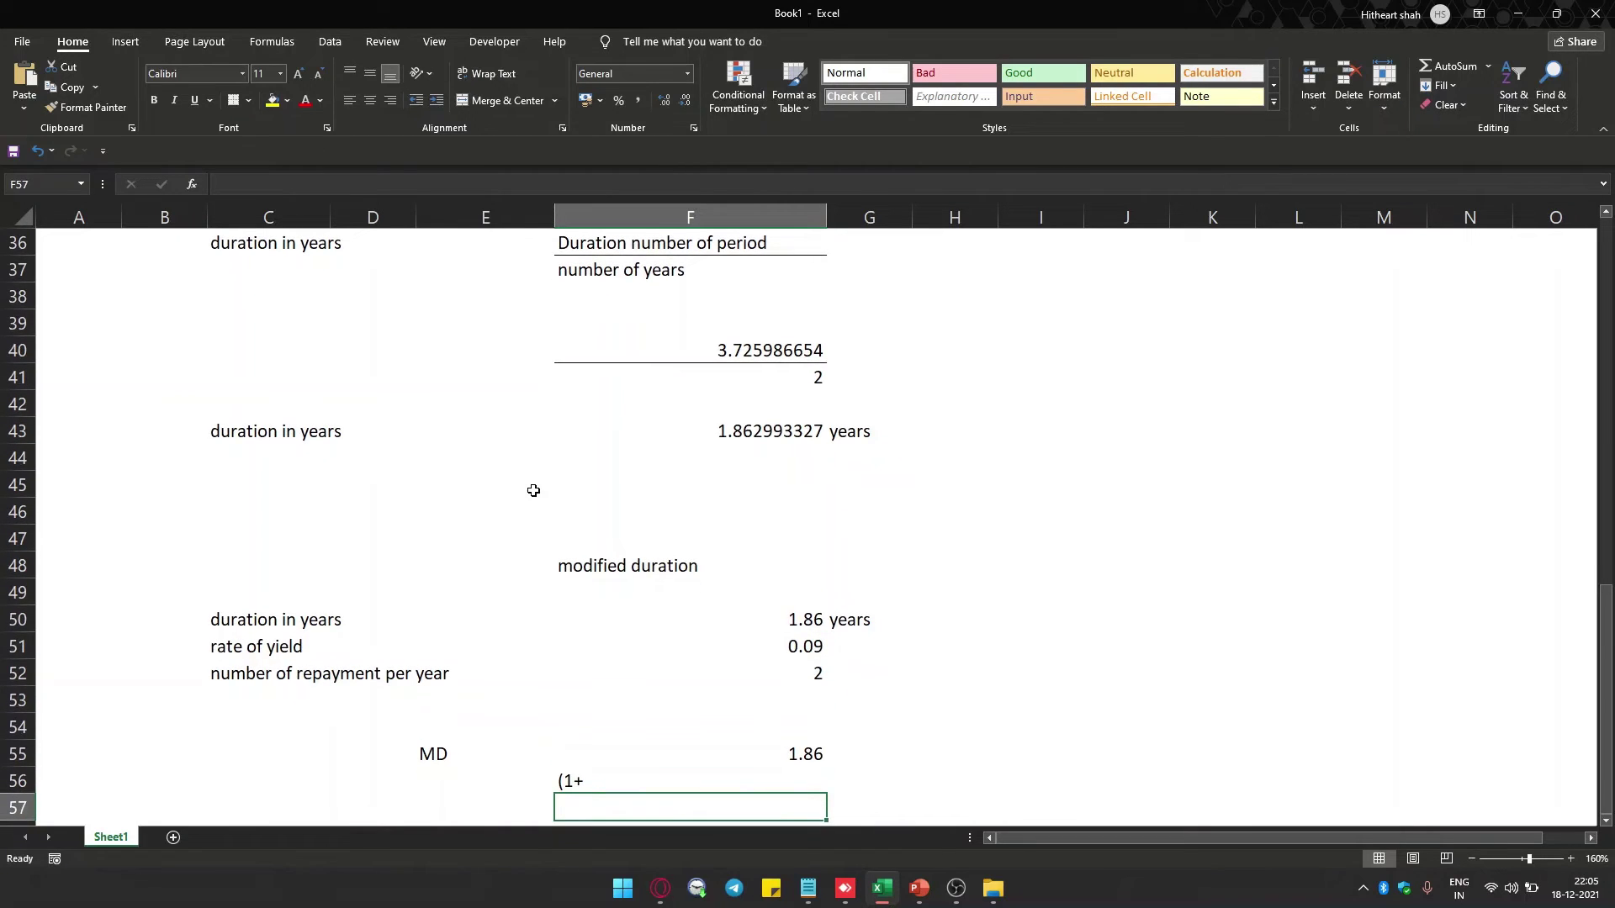
Add a bottom border to F55 as the fraction line beneath the 1.86 numerator.
{"action": "key", "text": "Up"}
{"action": "key", "text": "Up"}
{"action": "key", "text": "alt"}
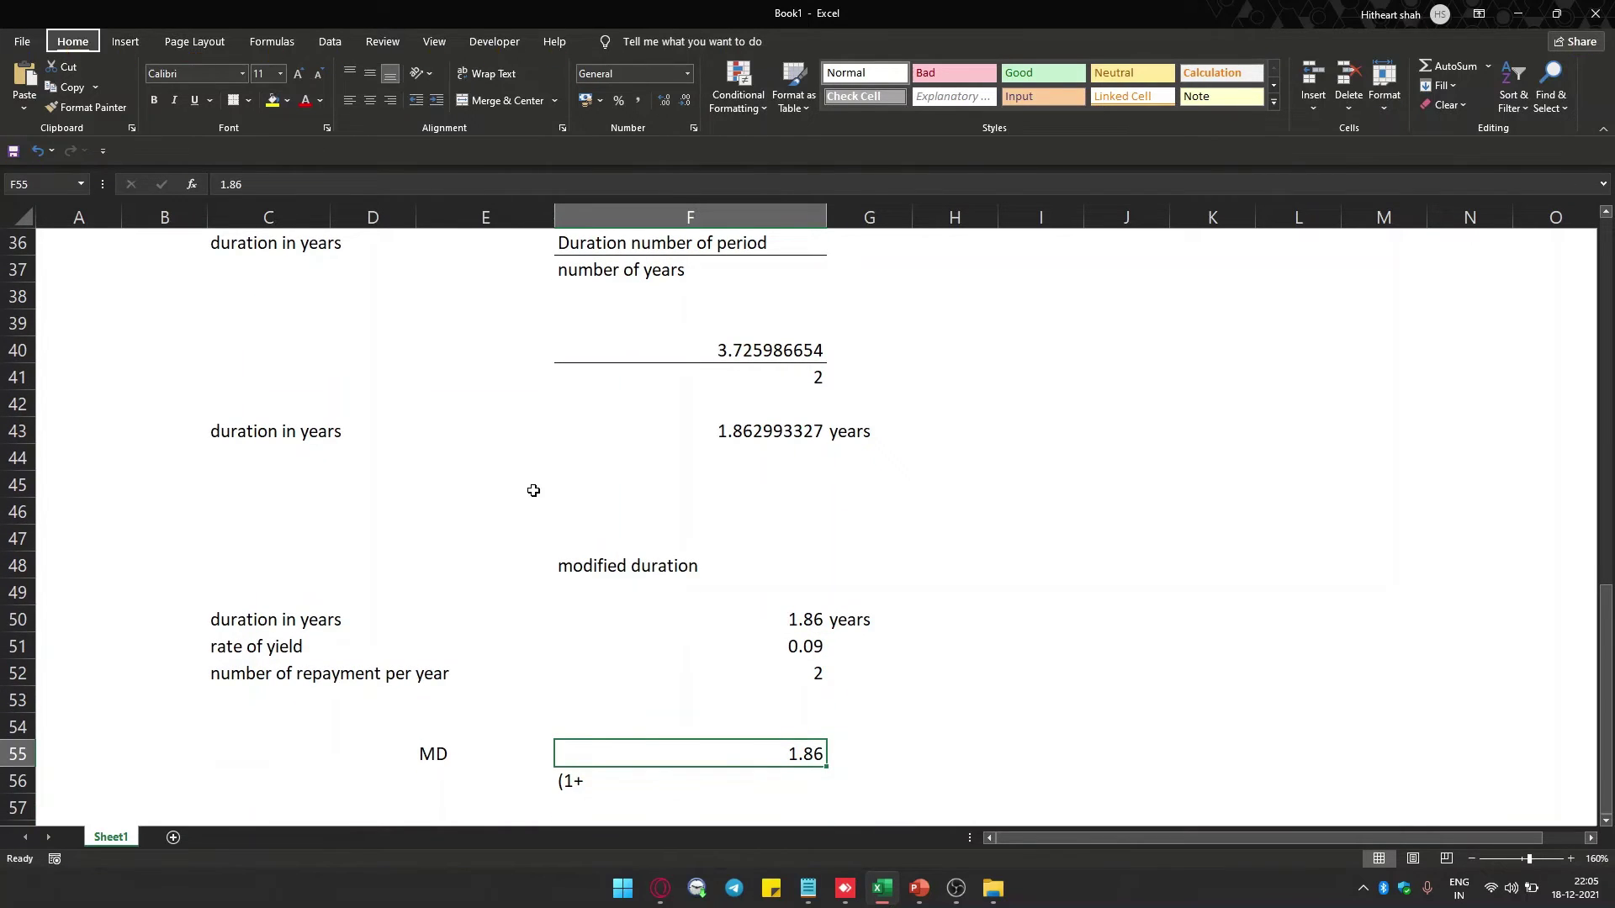
Enter the denominator formula =(1+F51/2) in F56, replacing the unfinished text.
{"action": "key", "text": "Down"}
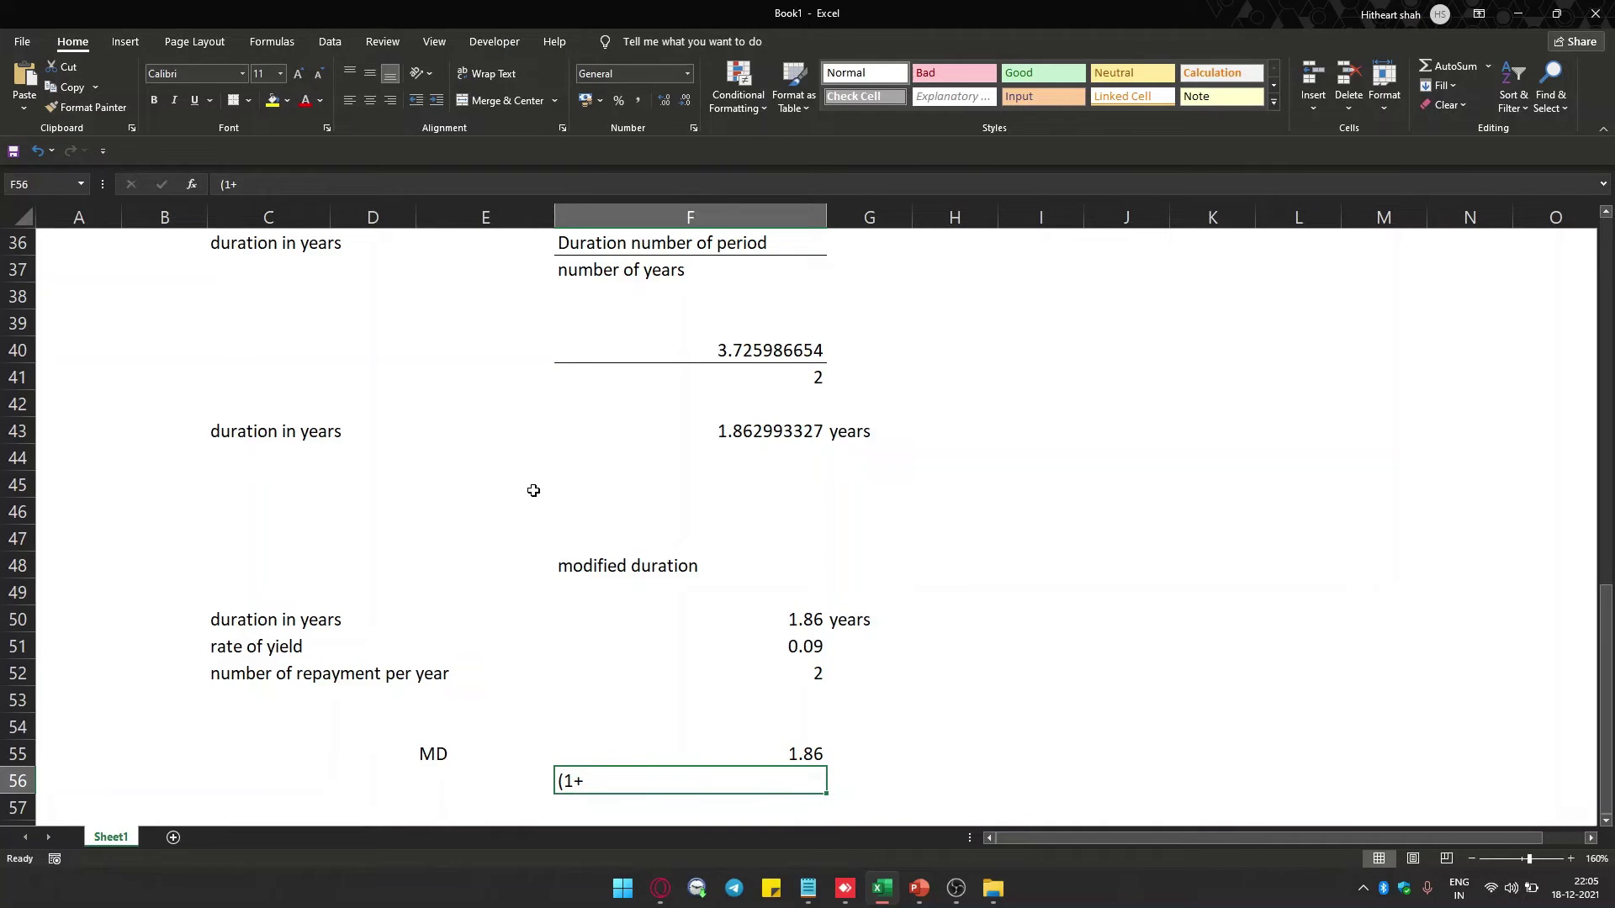
{"action": "type", "text": "(1"}
{"action": "key", "text": "BackSpace"}
{"action": "key", "text": "BackSpace"}
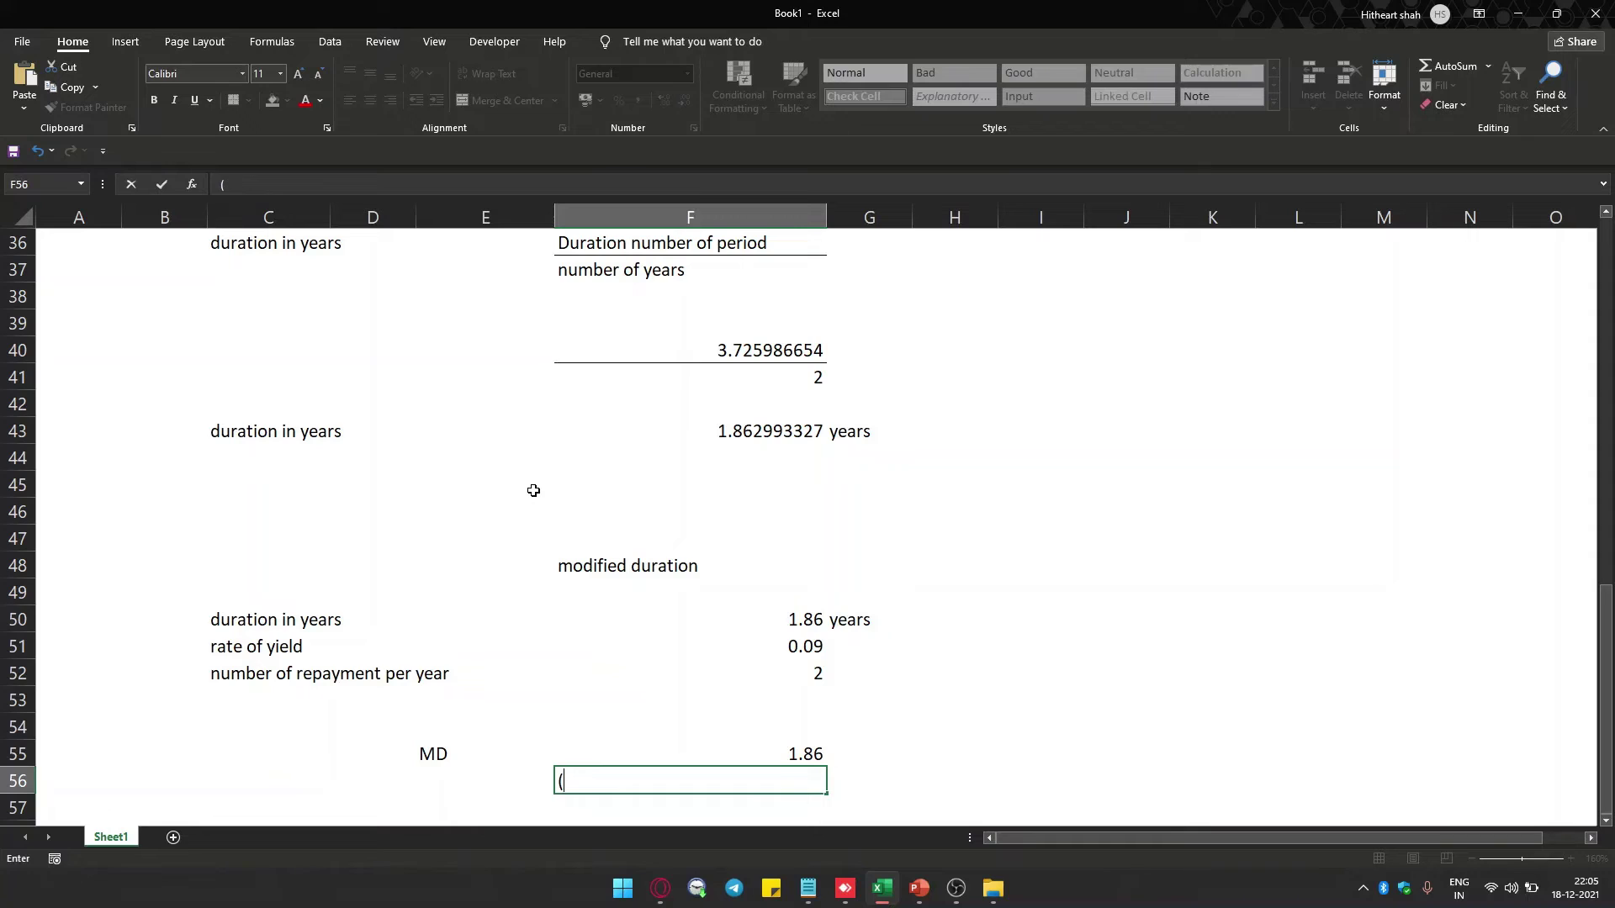
{"action": "type", "text": "=(1"}
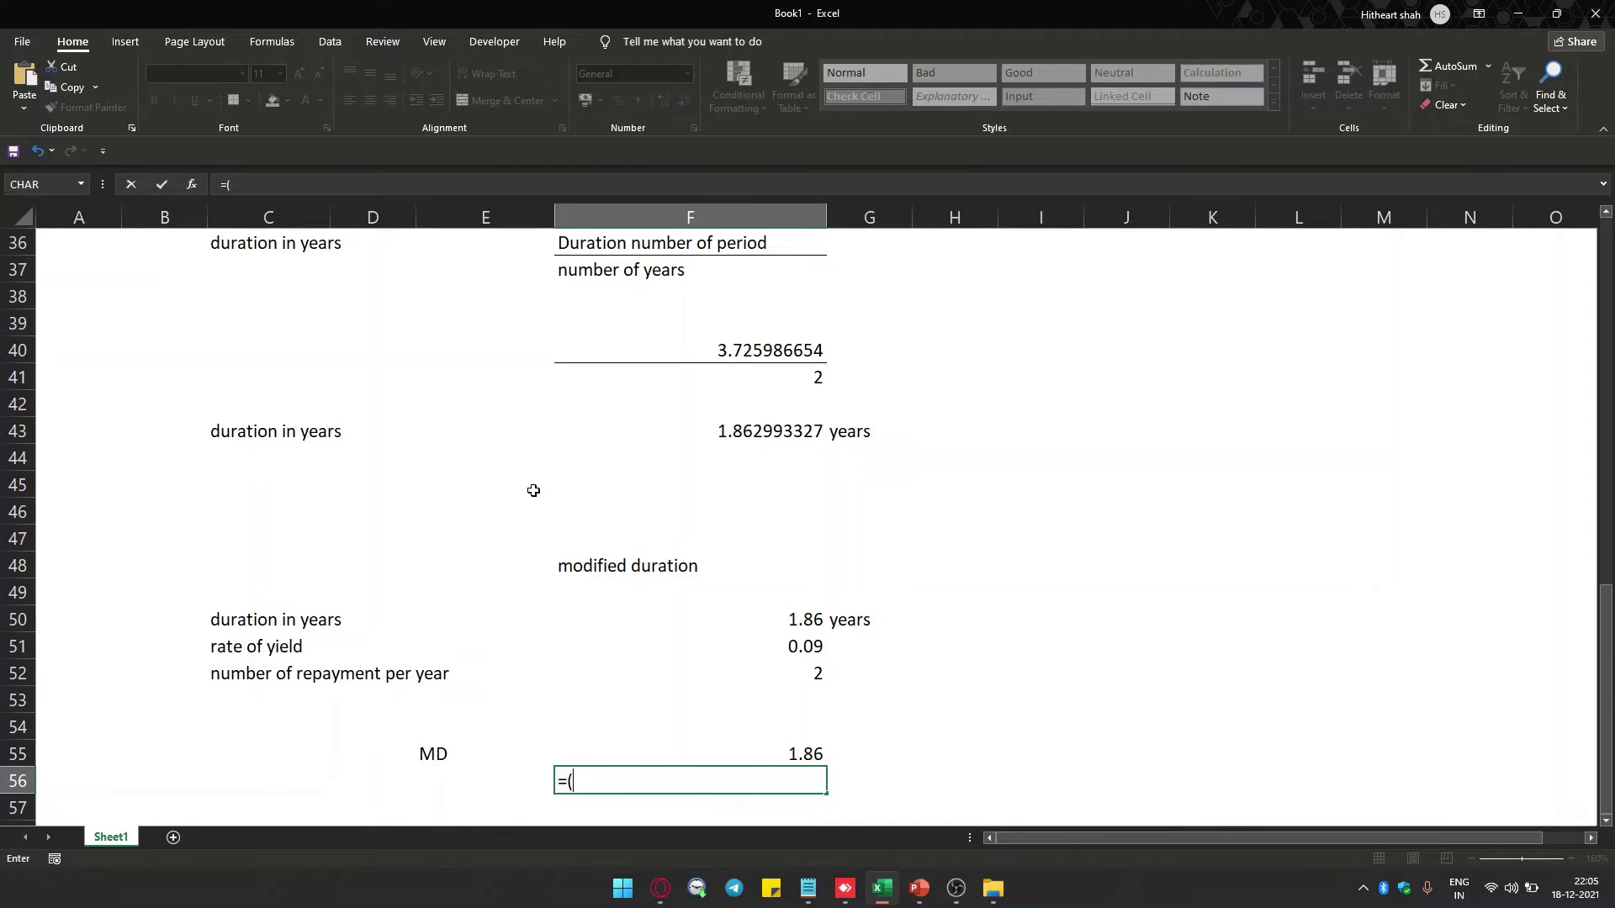
{"action": "type", "text": "+"}
{"action": "key", "text": "Up"}
{"action": "key", "text": "Up"}
{"action": "key", "text": "Up"}
{"action": "key", "text": "Up"}
{"action": "key", "text": "Up"}
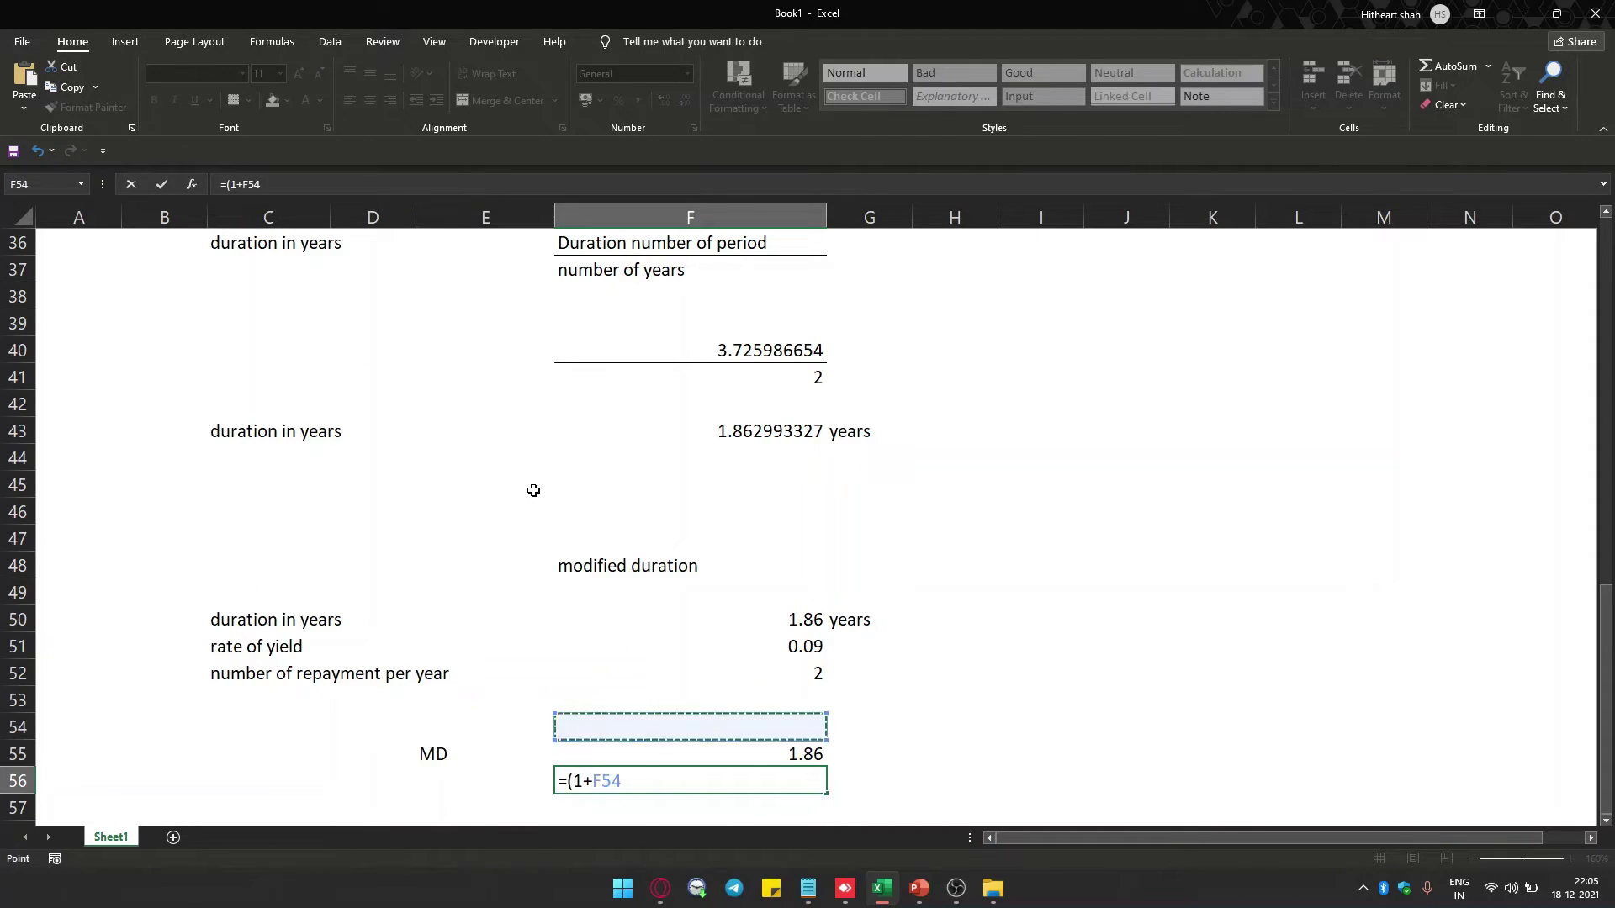
{"action": "type", "text": ")"}
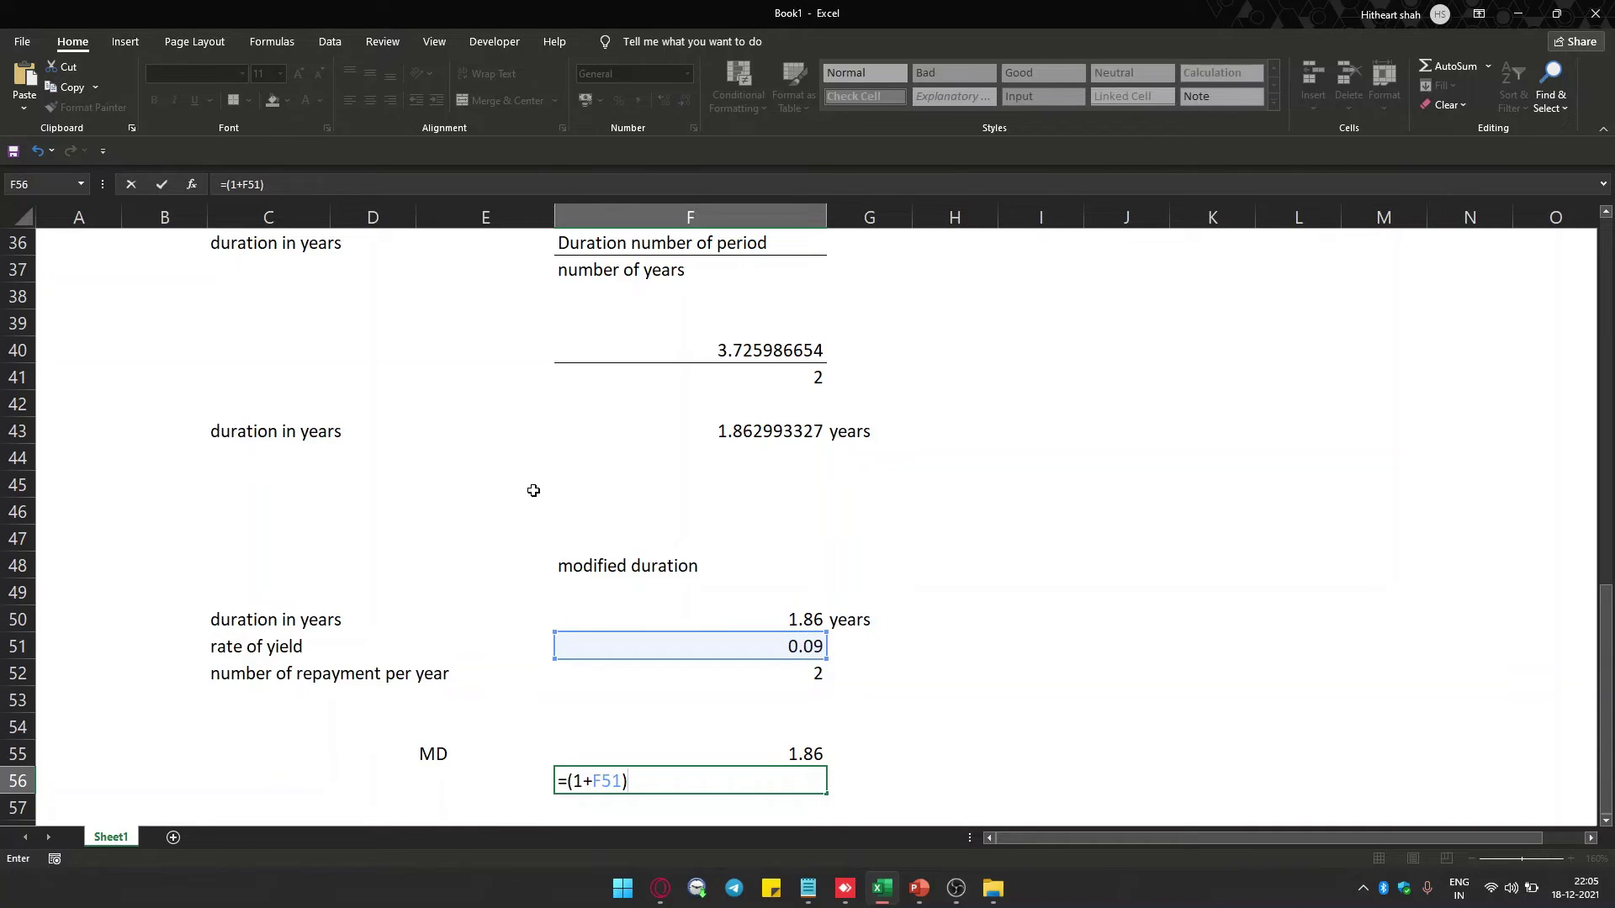
{"action": "key", "text": "BackSpace"}
{"action": "type", "text": "/2)"}
{"action": "key", "text": "Return"}
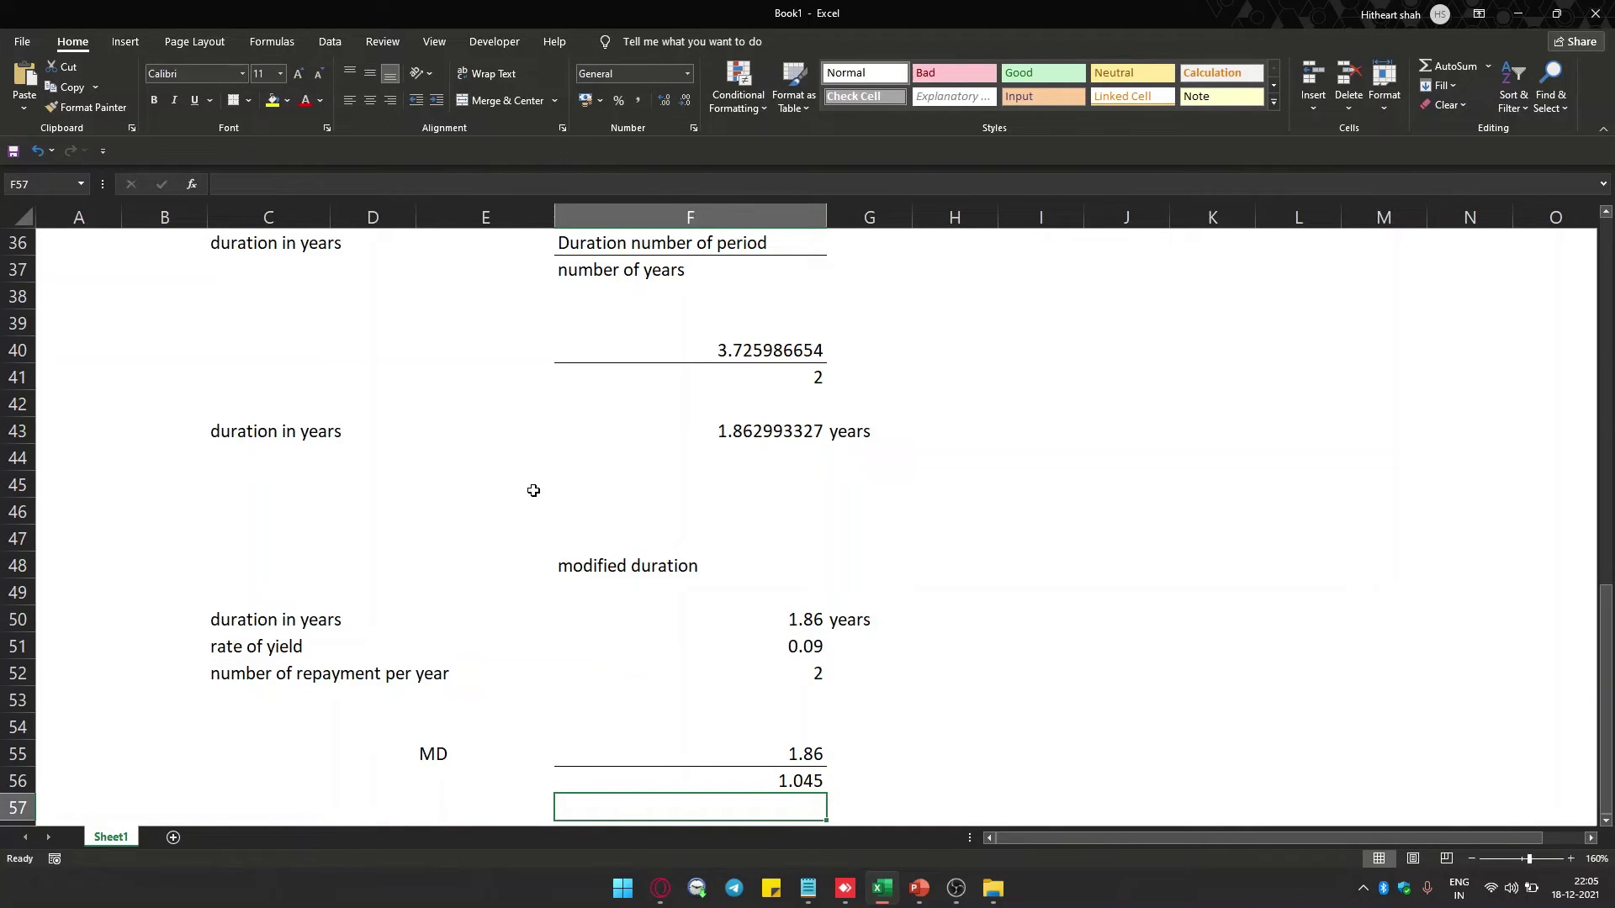
Enter the result label "MD" in E58 below the fraction.
{"action": "key", "text": "Down"}
{"action": "key", "text": "Left"}
{"action": "key", "text": "Left"}
{"action": "key", "text": "Right"}
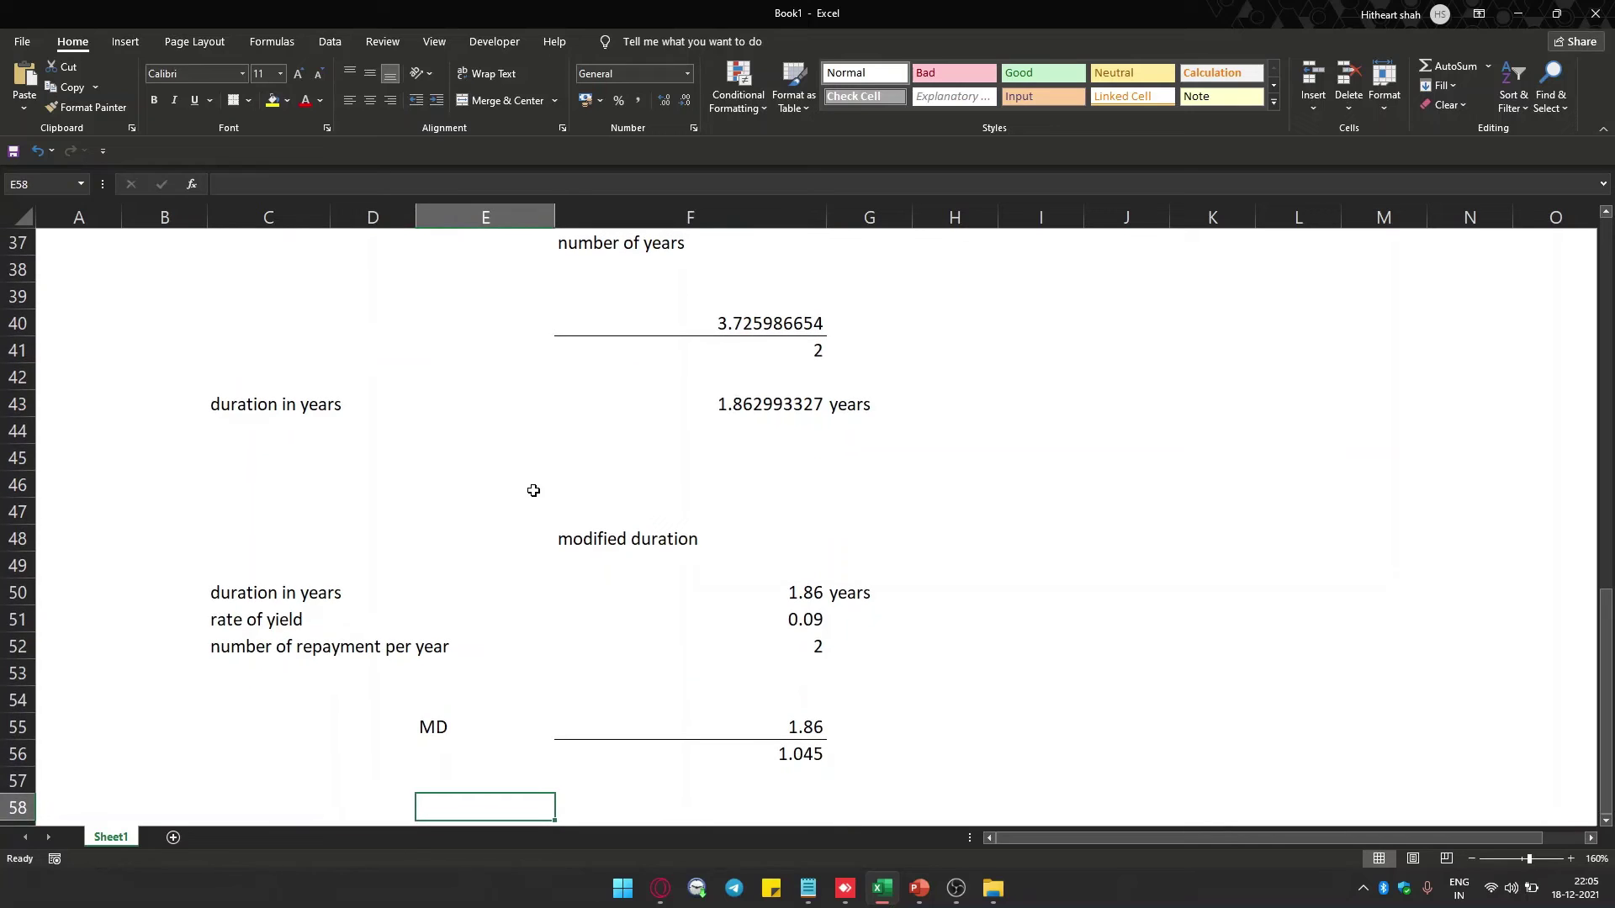
{"action": "type", "text": "MD"}
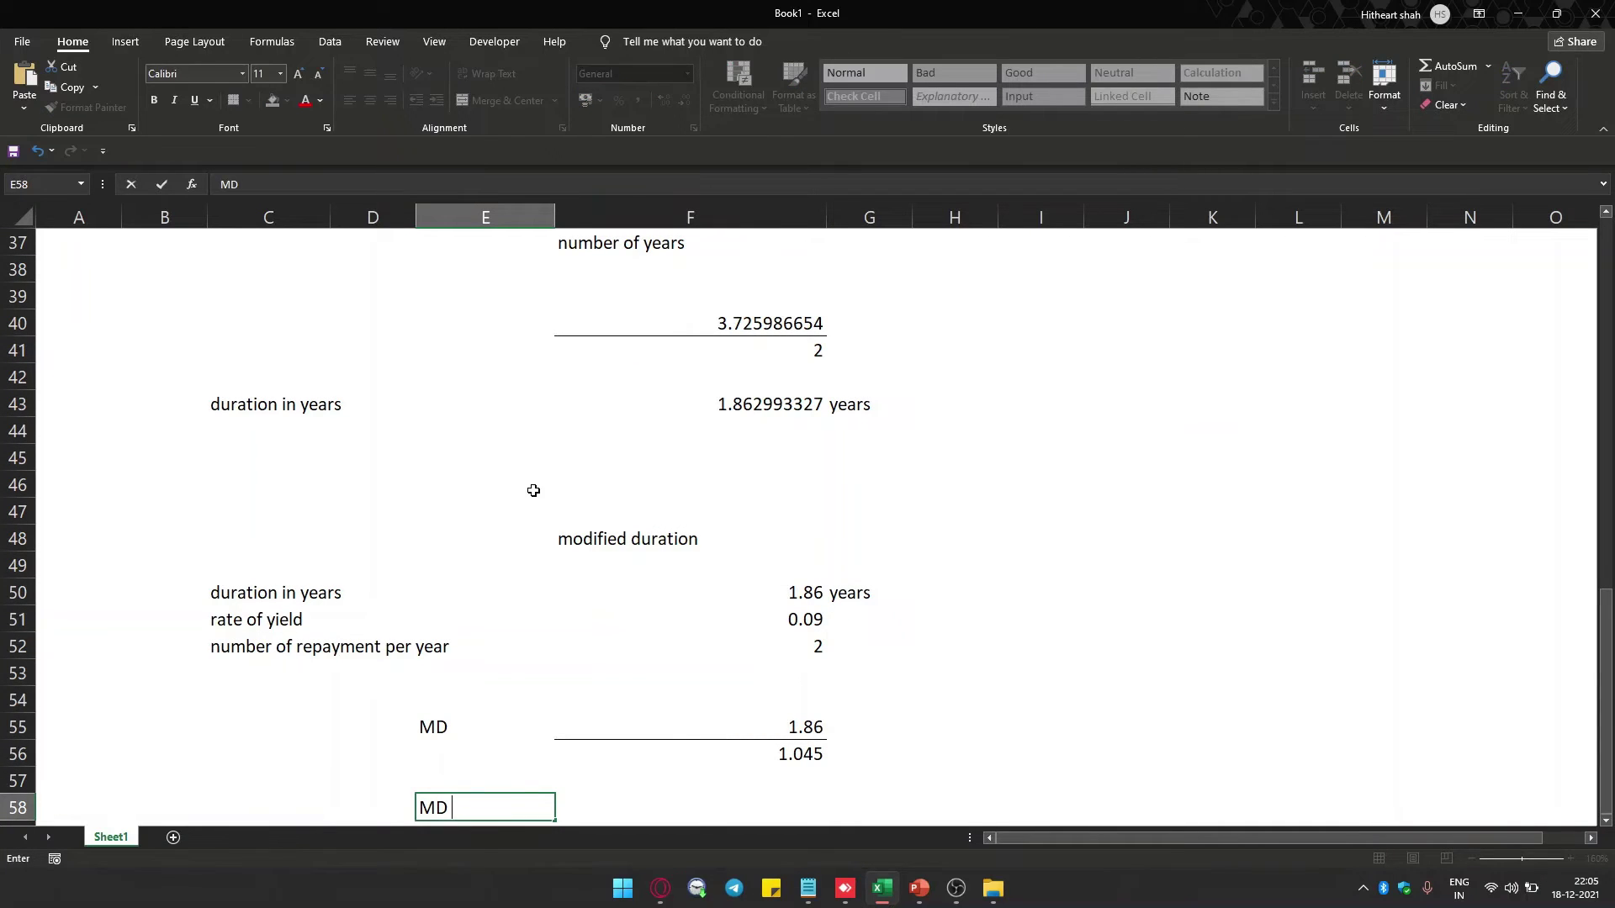
{"action": "key", "text": "Return"}
Calculate the modified duration in F58 with the formula =F55/F56.
{"action": "key", "text": "Up"}
{"action": "key", "text": "Right"}
{"action": "key", "text": "Right"}
{"action": "key", "text": "Left"}
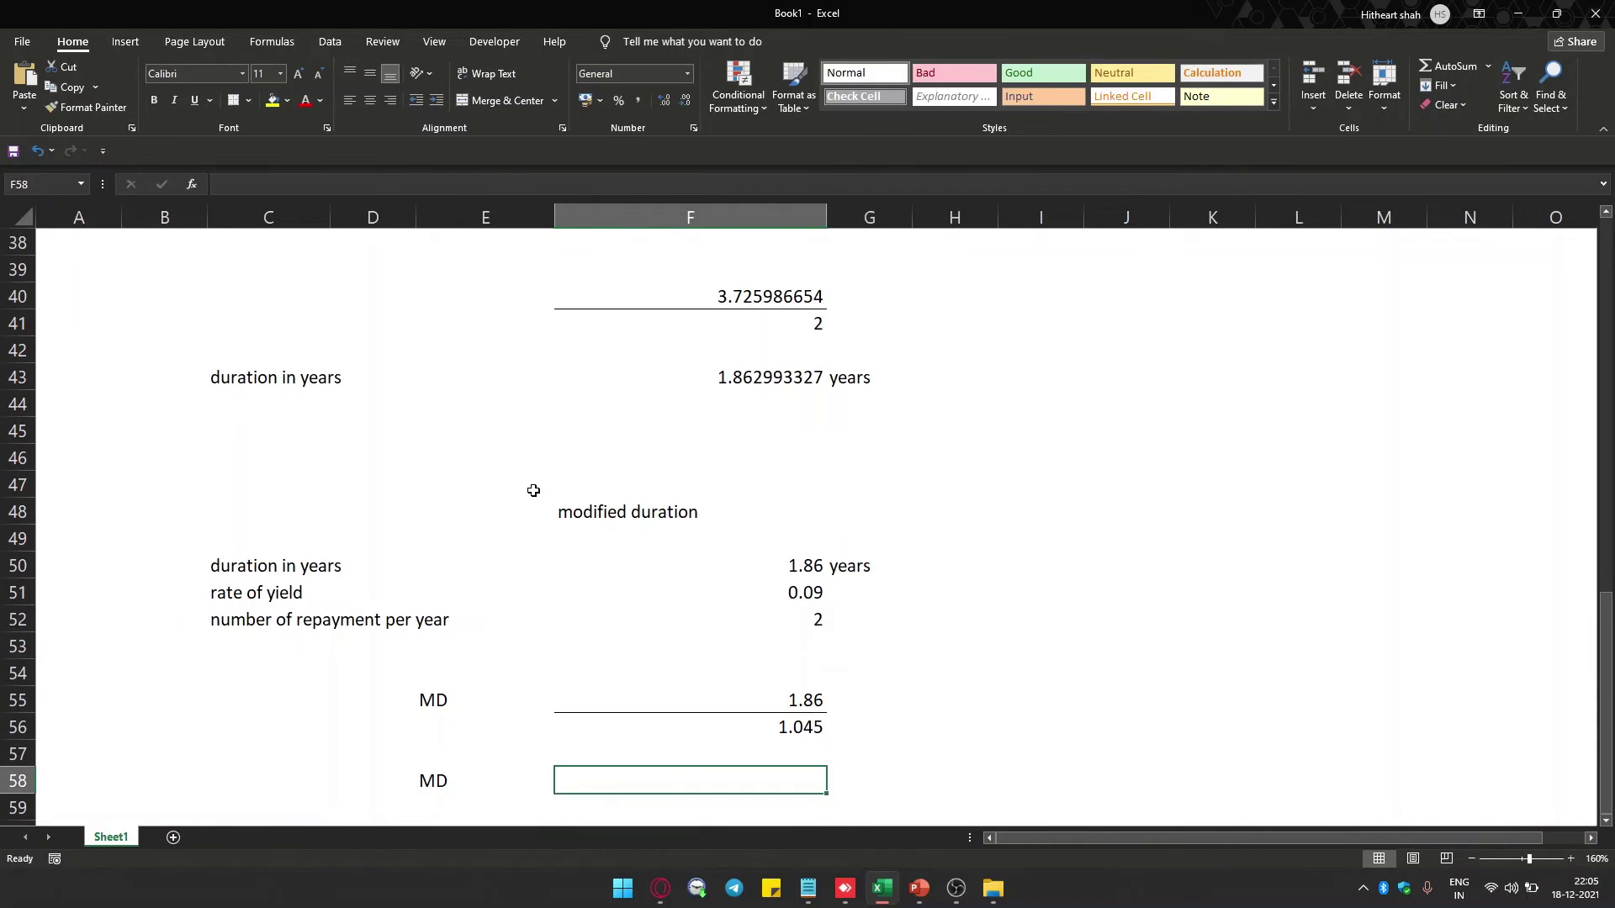
{"action": "type", "text": "="}
{"action": "key", "text": "Up"}
{"action": "key", "text": "Up"}
{"action": "key", "text": "Up"}
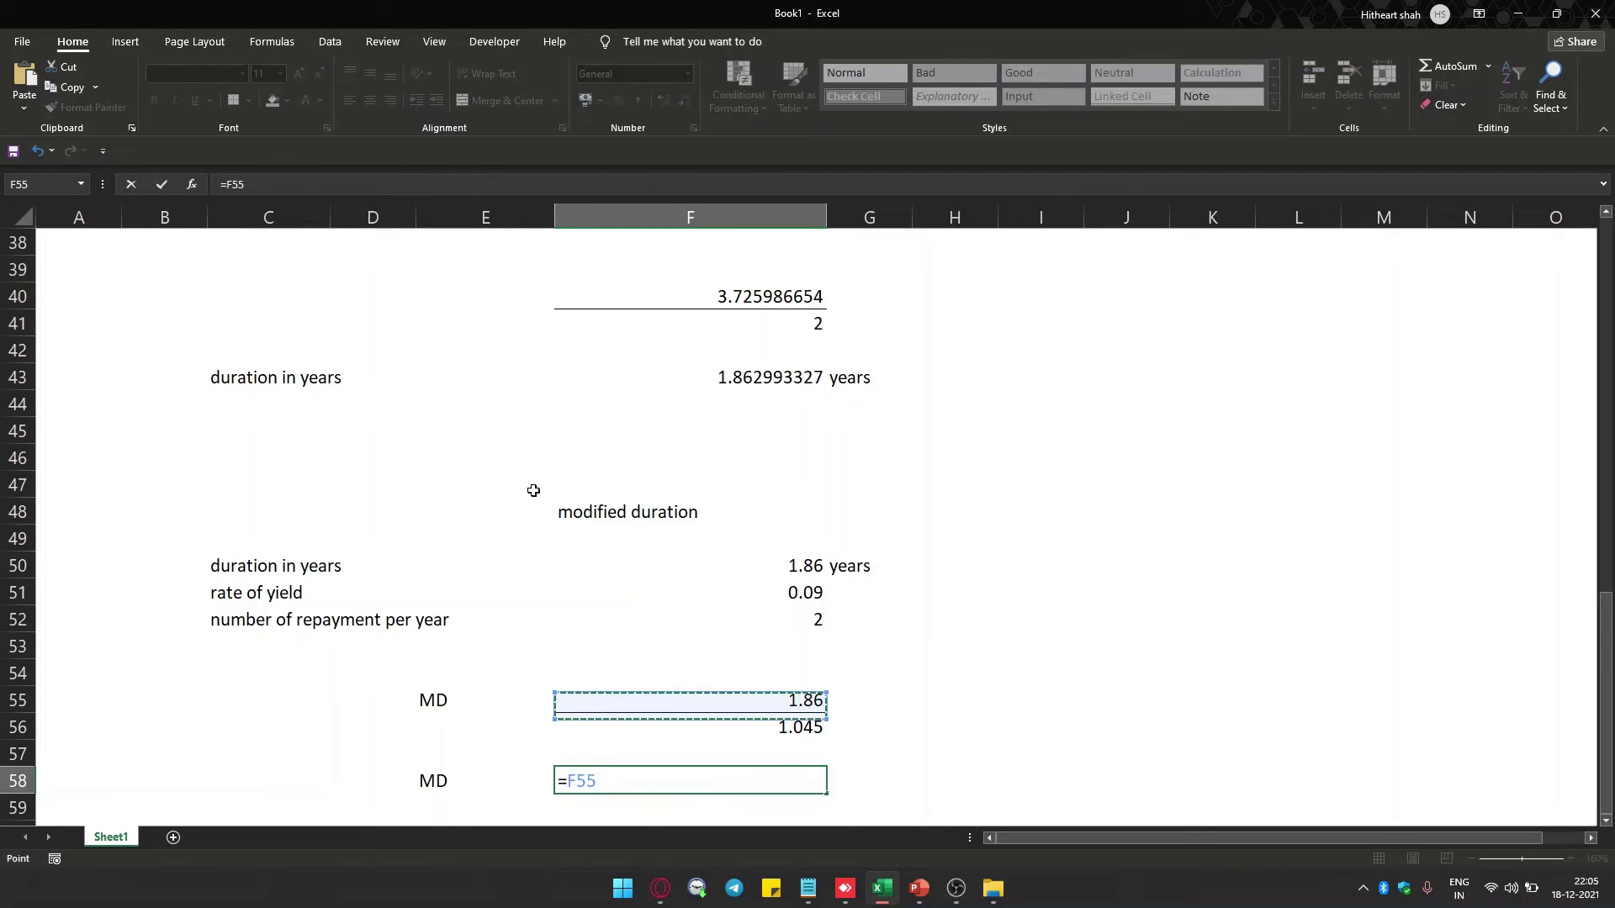
{"action": "type", "text": "/"}
{"action": "key", "text": "Up"}
{"action": "key", "text": "Up"}
{"action": "key", "text": "Return"}
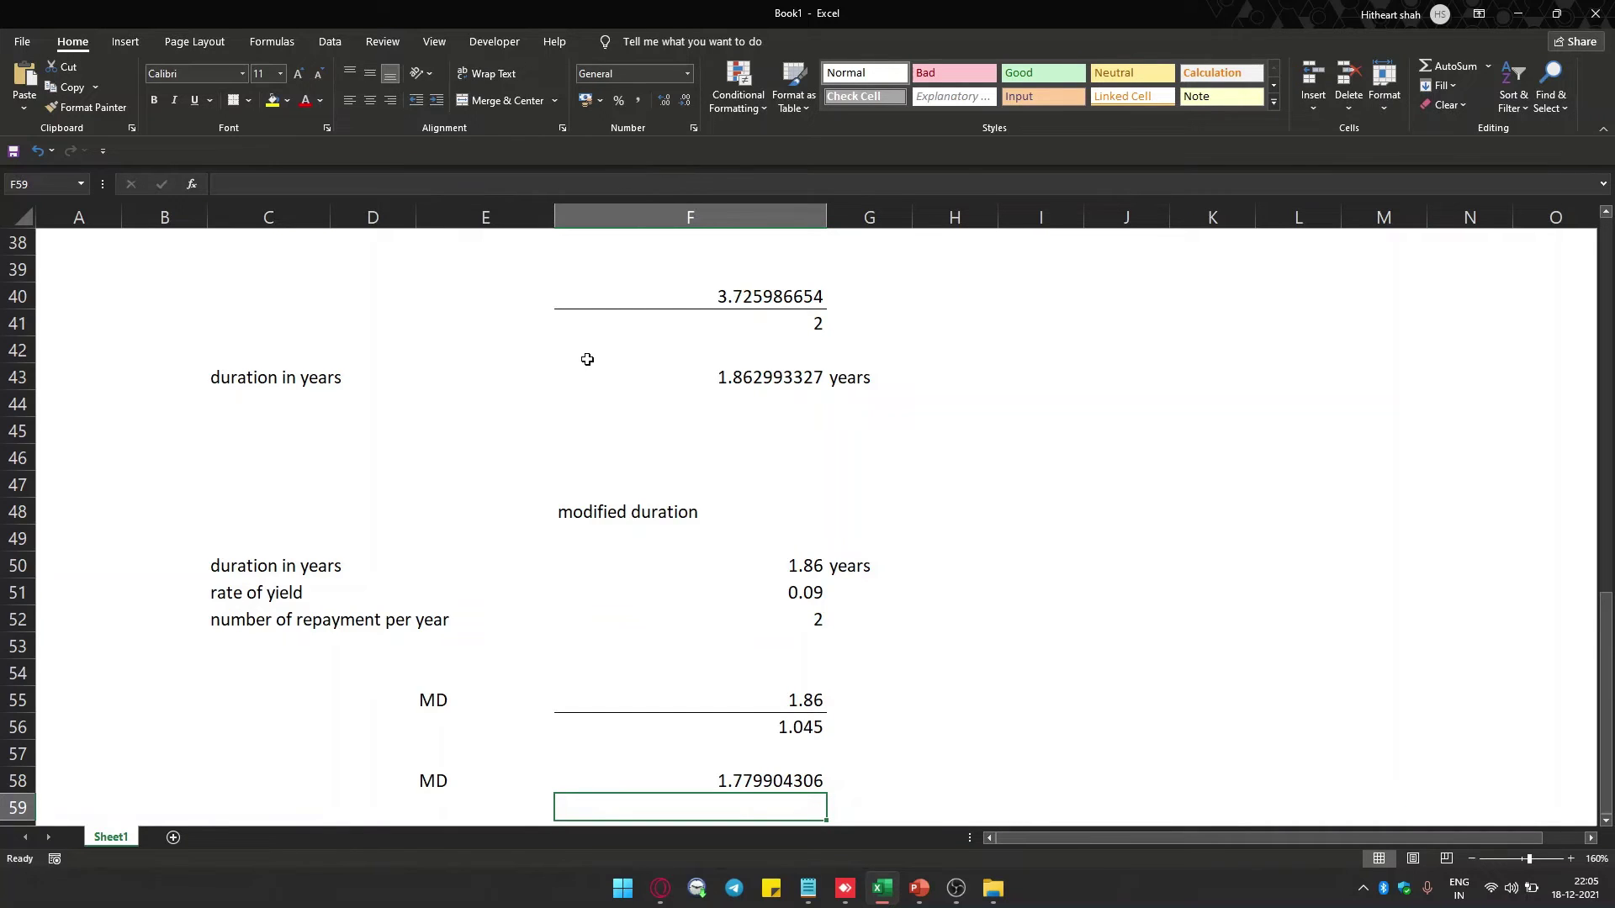
Apply the Number format to the modified duration result in F58.
{"action": "key", "text": "Up"}
{"action": "left_click", "coordinate": [690, 78]}
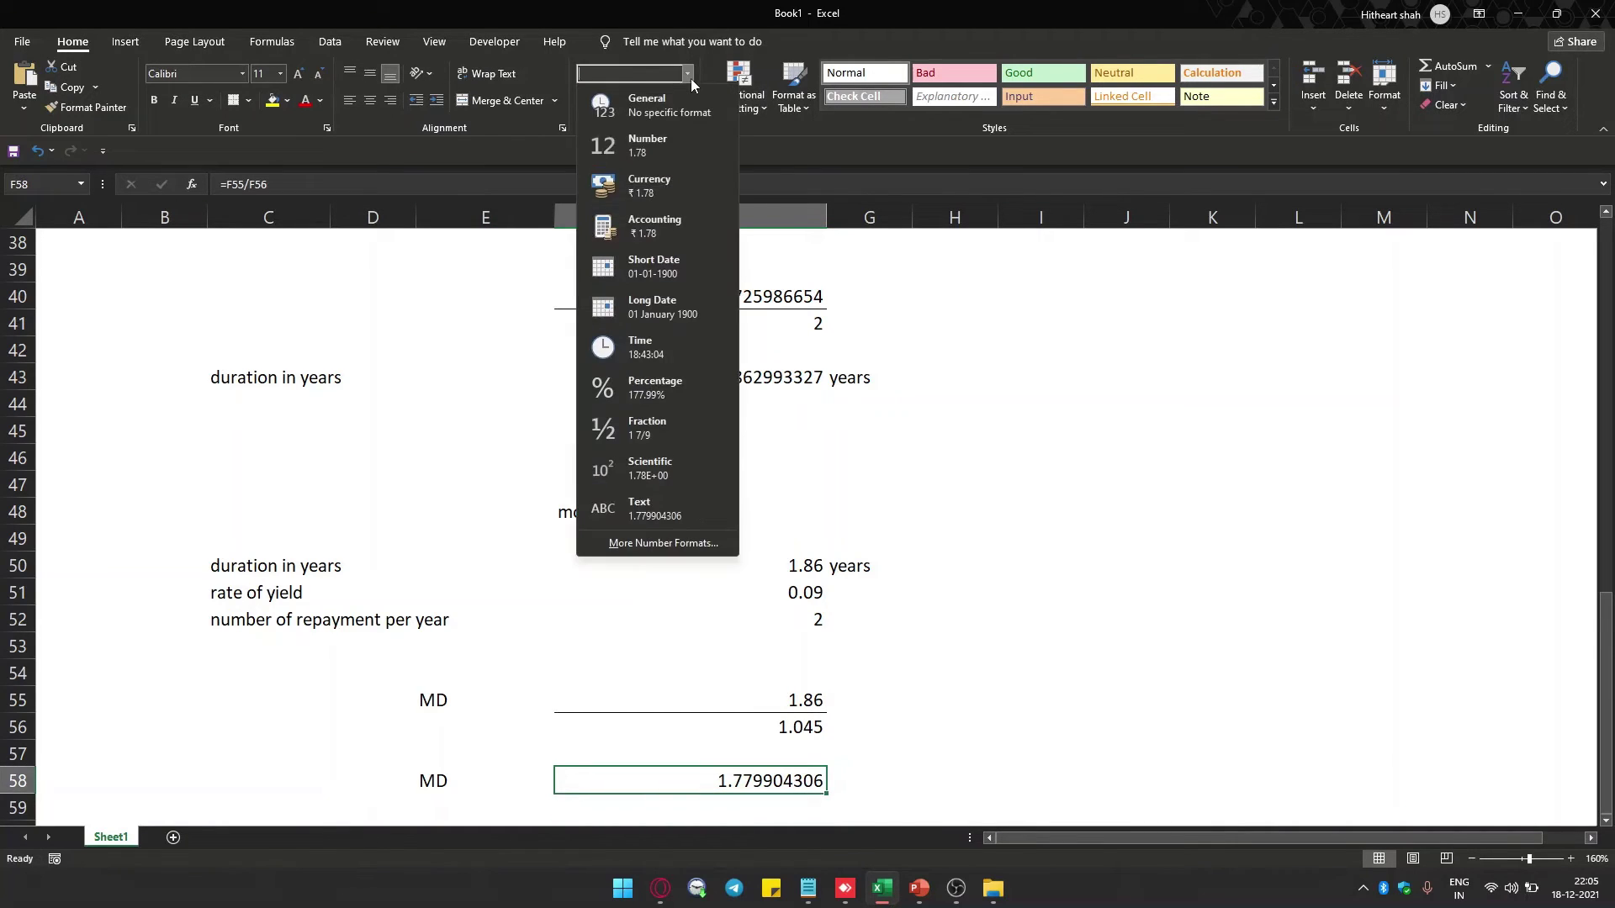
{"action": "left_click", "coordinate": [687, 155]}
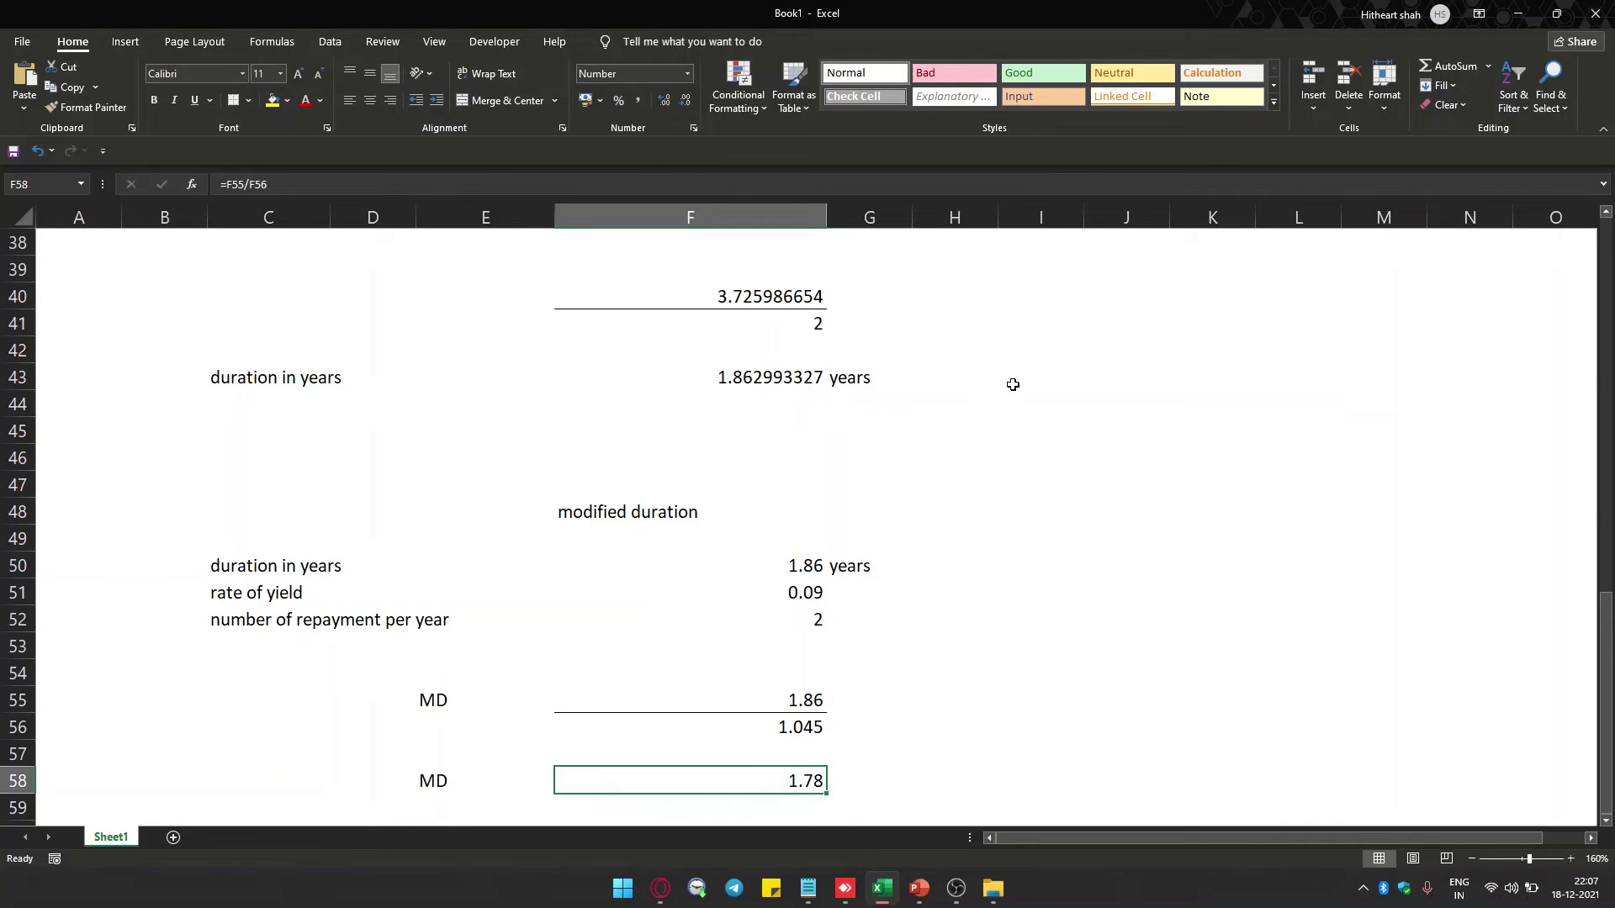
Enter the heading "PV 01" in F63 below the modified duration section.
{"action": "scroll", "coordinate": [1013, 385], "scroll_direction": "up", "scroll_amount": 12}
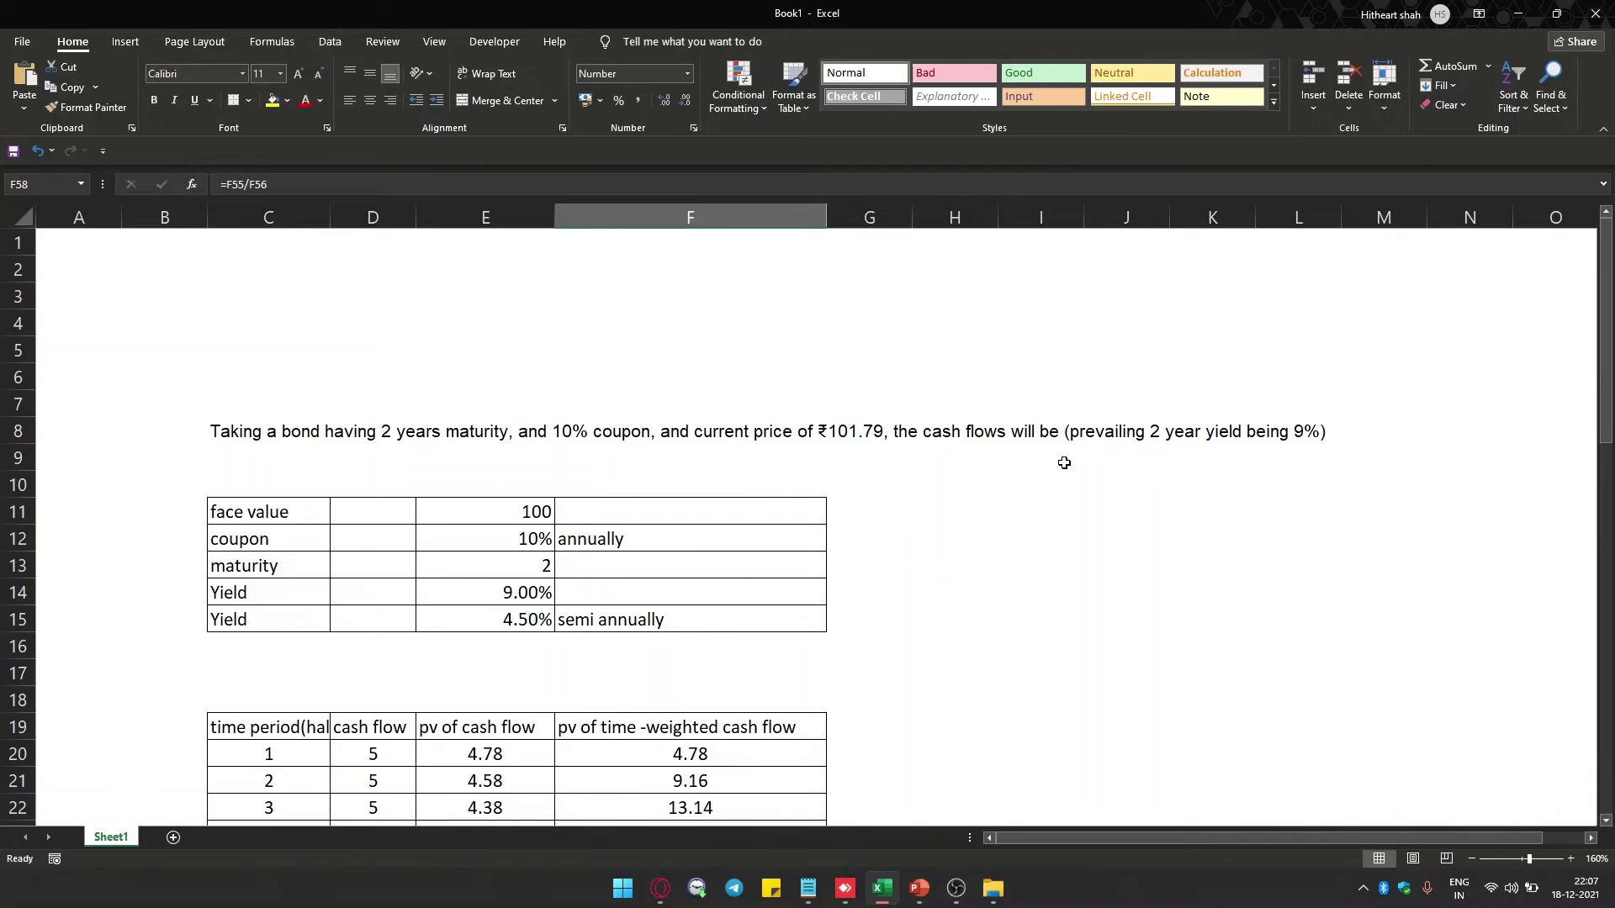
{"action": "scroll", "coordinate": [1064, 457], "scroll_direction": "down", "scroll_amount": 9}
{"action": "scroll", "coordinate": [926, 616], "scroll_direction": "down", "scroll_amount": 4}
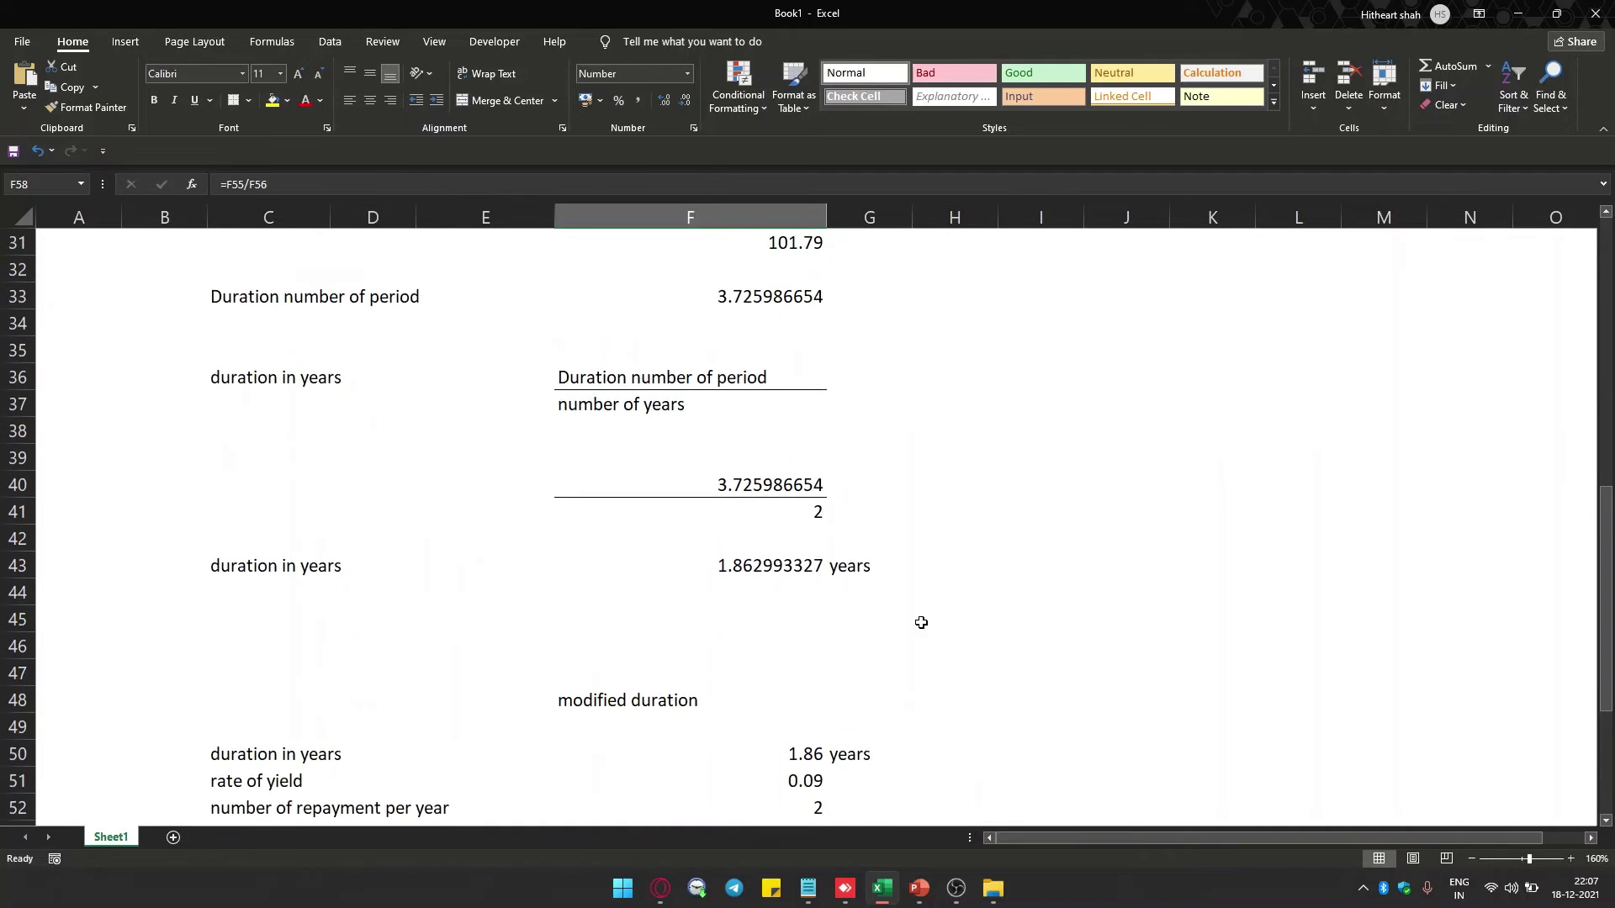
{"action": "scroll", "coordinate": [873, 673], "scroll_direction": "down", "scroll_amount": 1}
{"action": "left_click", "coordinate": [695, 719]}
{"action": "key", "text": "Down"}
{"action": "key", "text": "Down"}
{"action": "key", "text": "Down"}
{"action": "key", "text": "Up"}
{"action": "key", "text": "Up"}
{"action": "key", "text": "Up"}
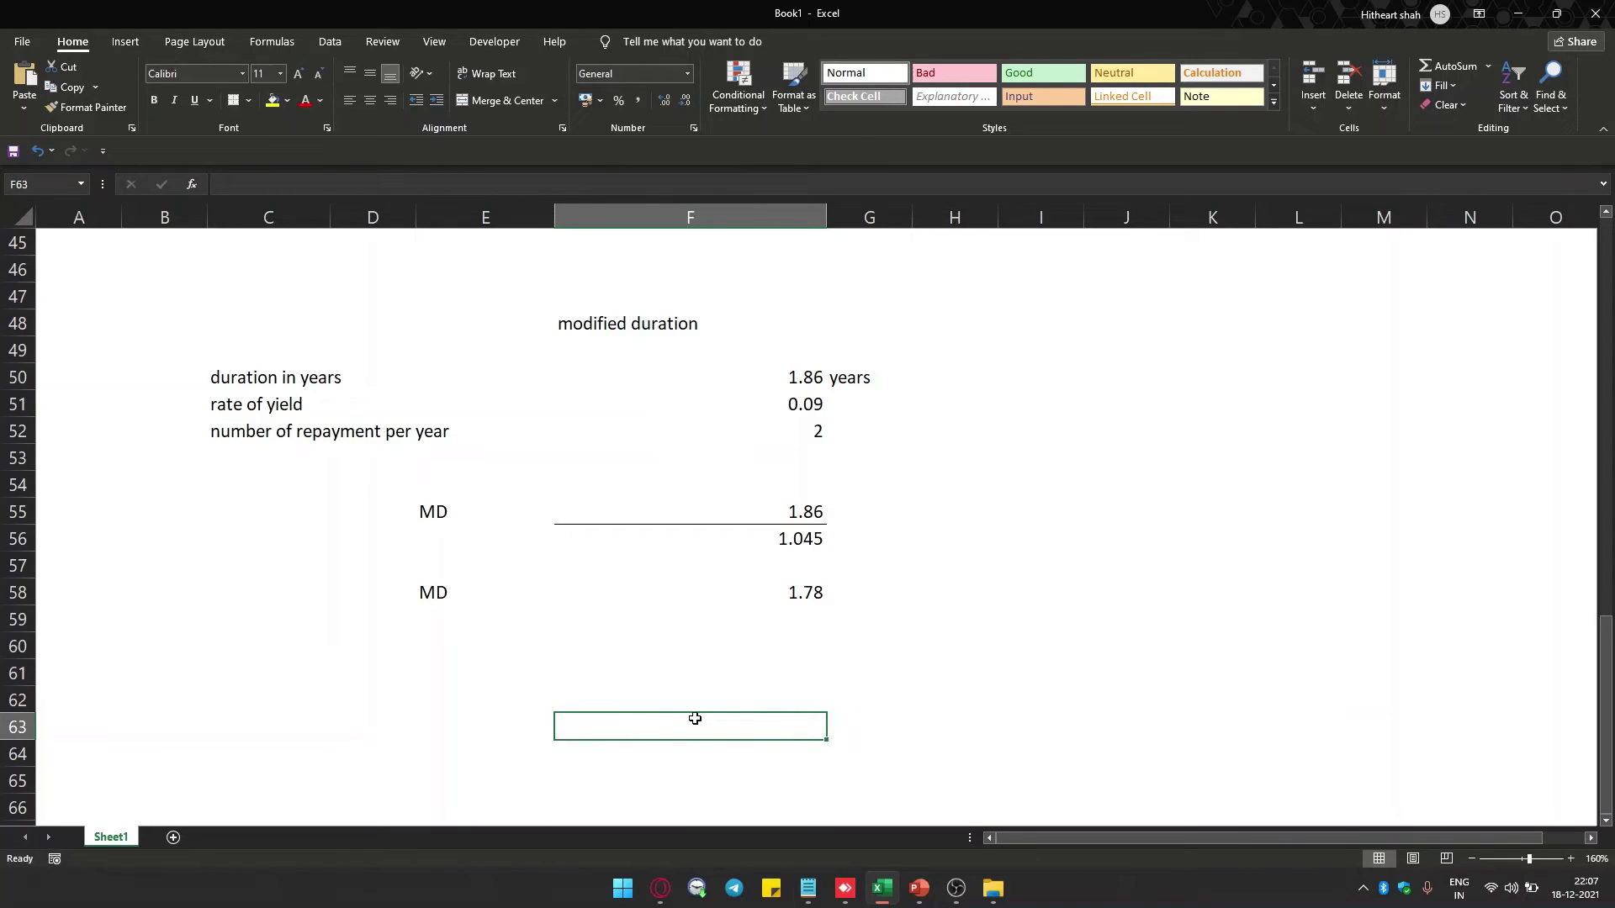
{"action": "type", "text": "P"}
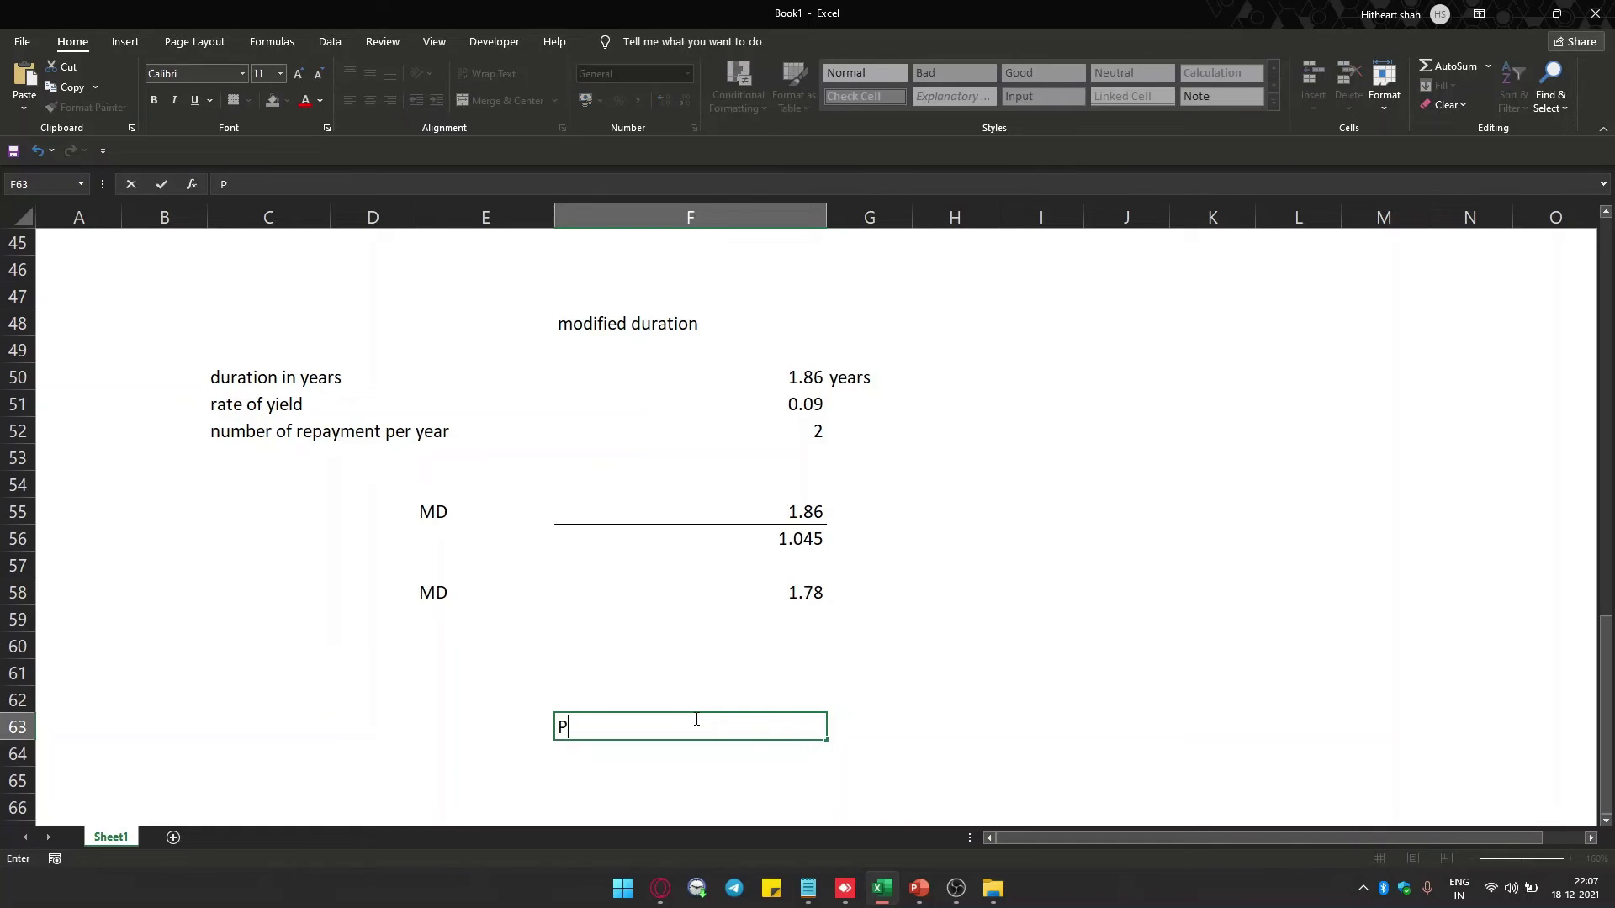
{"action": "type", "text": "V 01"}
{"action": "key", "text": "Return"}
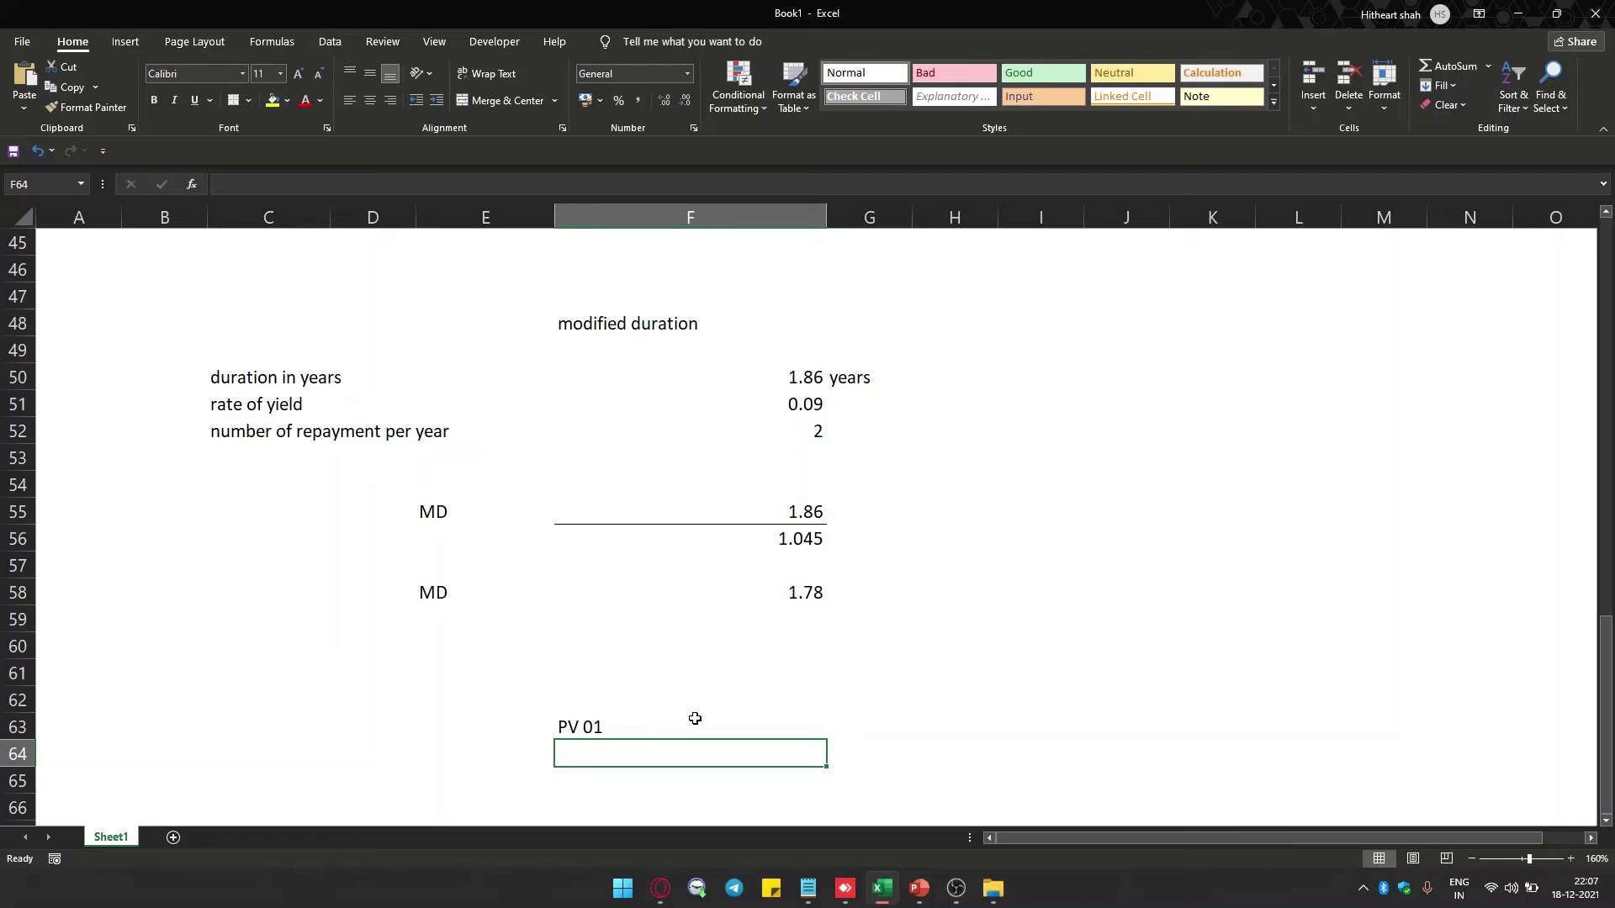
Enter 100 in F66 and the label "BASIS POINT" beside it in G66.
{"action": "key", "text": "Down"}
{"action": "key", "text": "Down"}
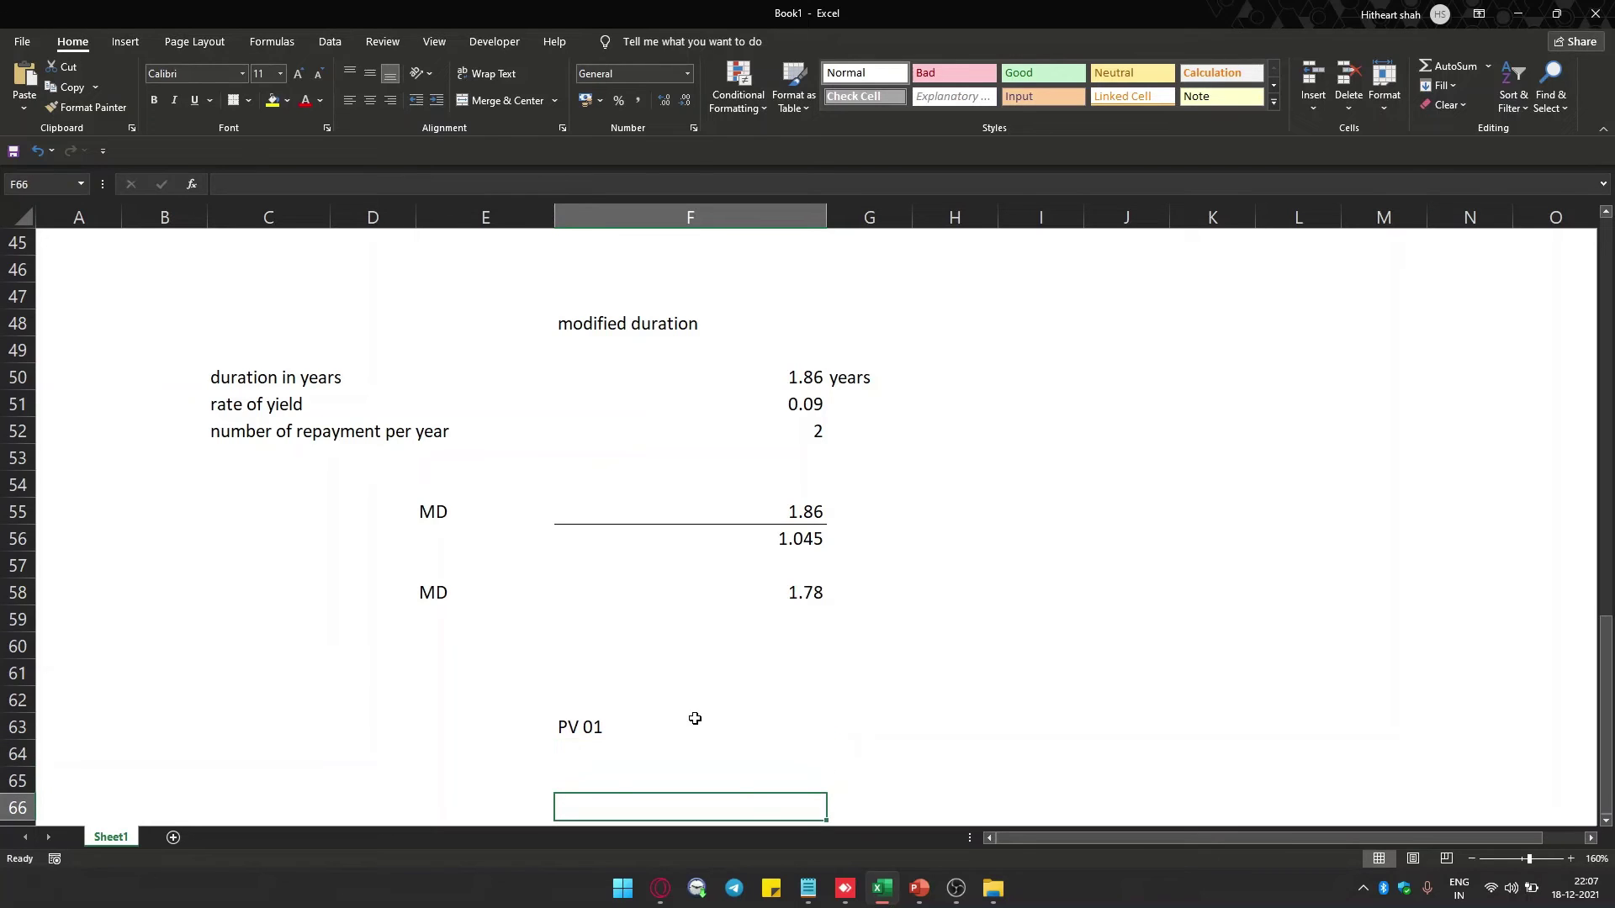
{"action": "type", "text": "100"}
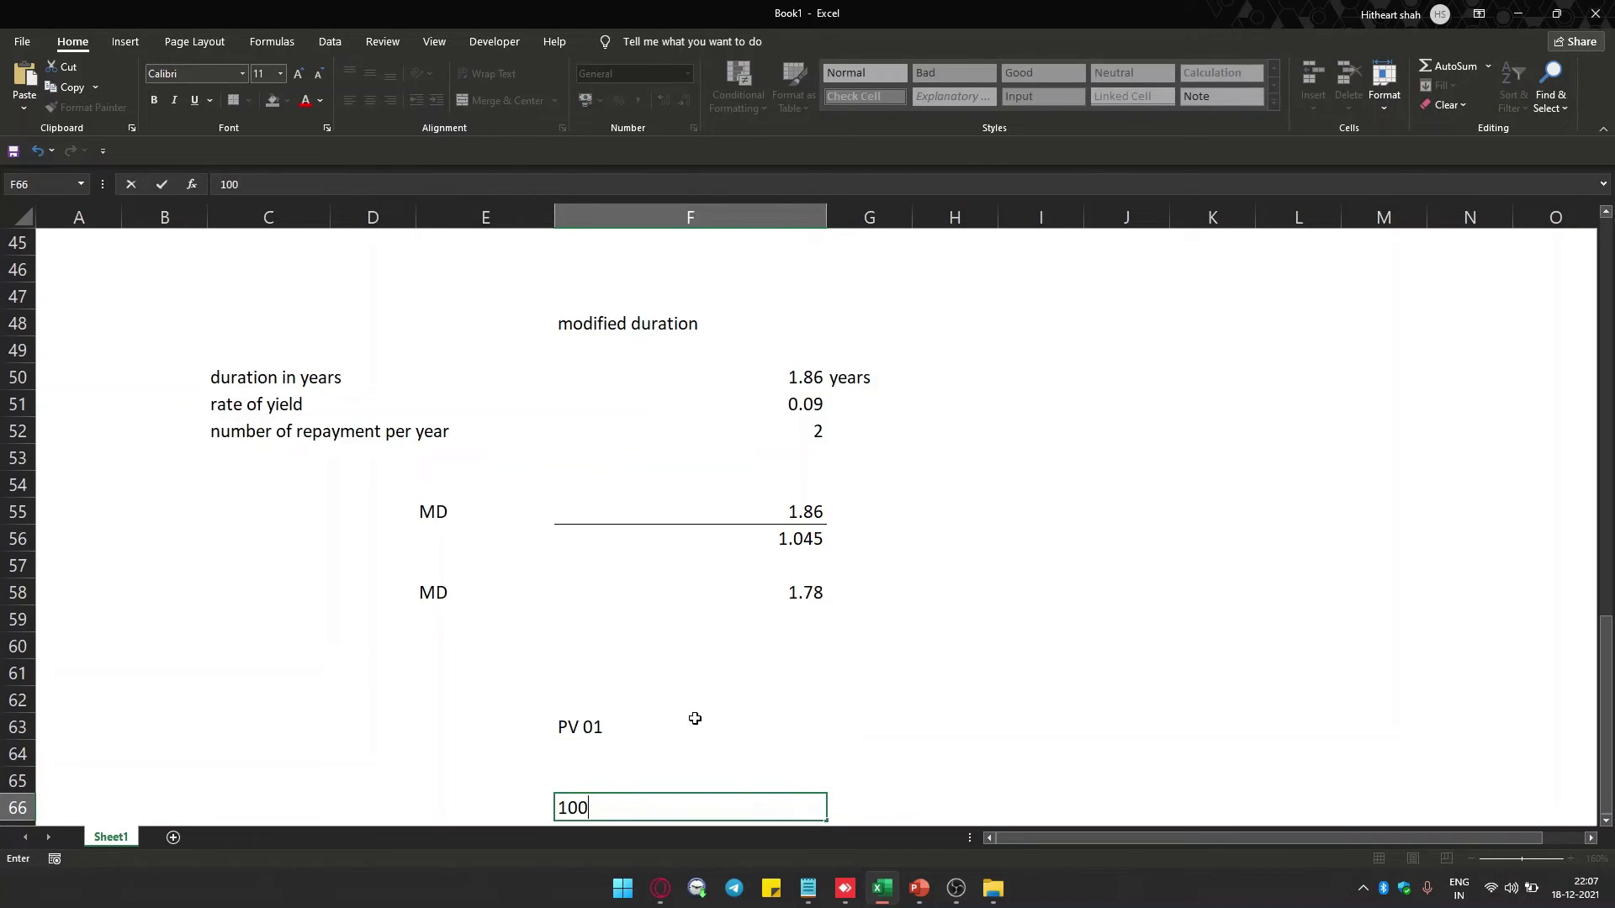
{"action": "key", "text": "Return"}
{"action": "key", "text": "Up"}
{"action": "key", "text": "Right"}
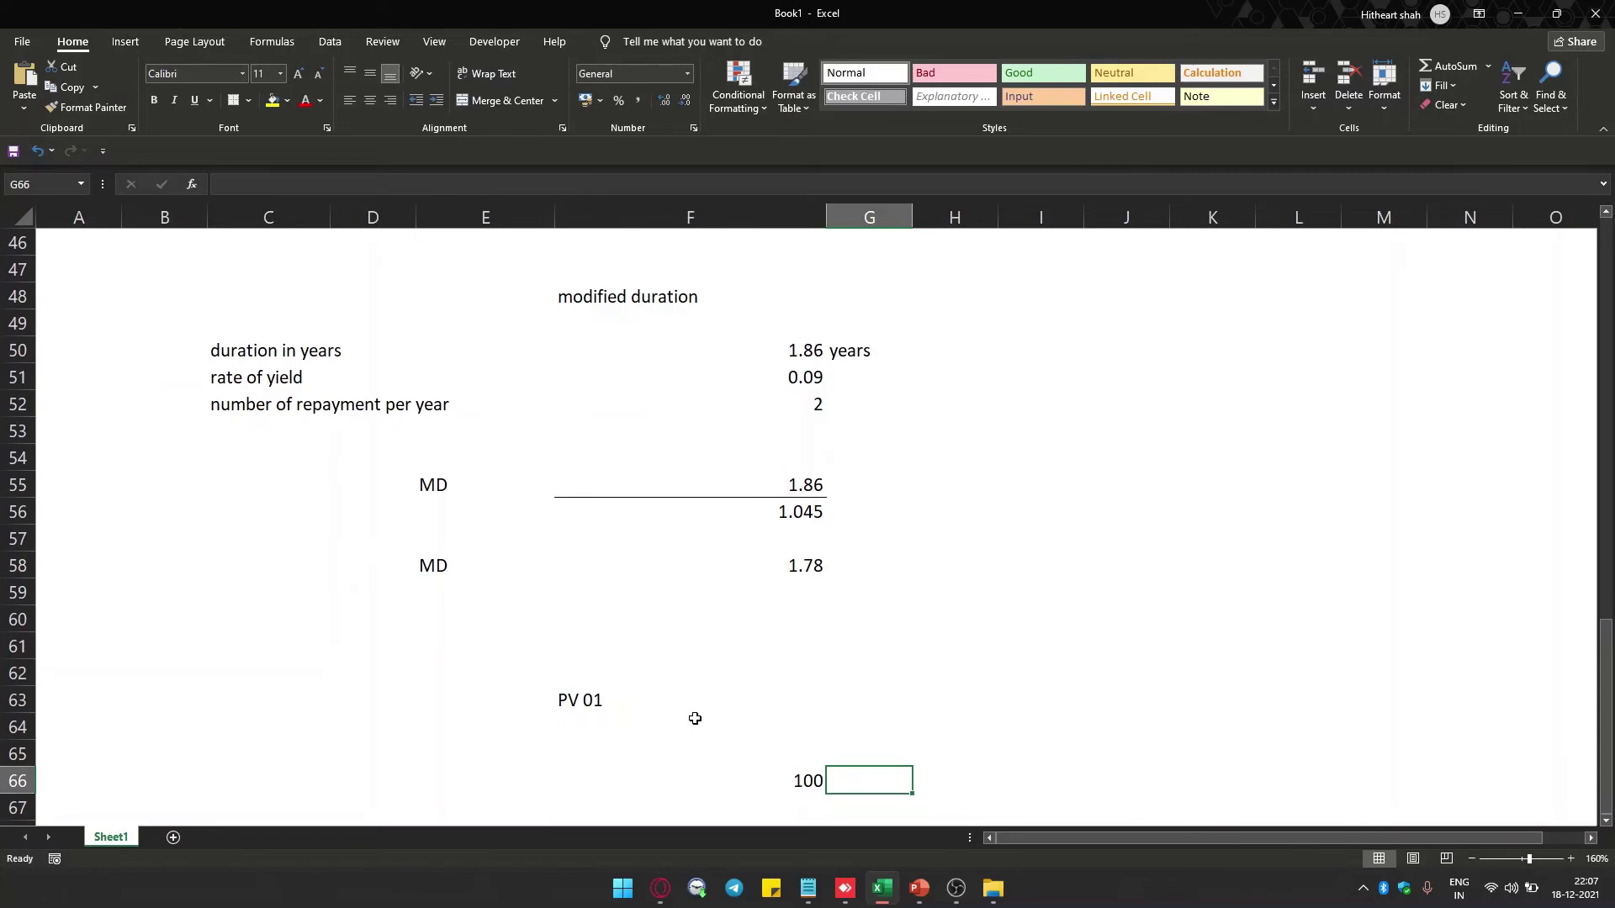
{"action": "type", "text": "B"}
{"action": "key", "text": "BackSpace"}
{"action": "type", "text": "BASIS POINT"}
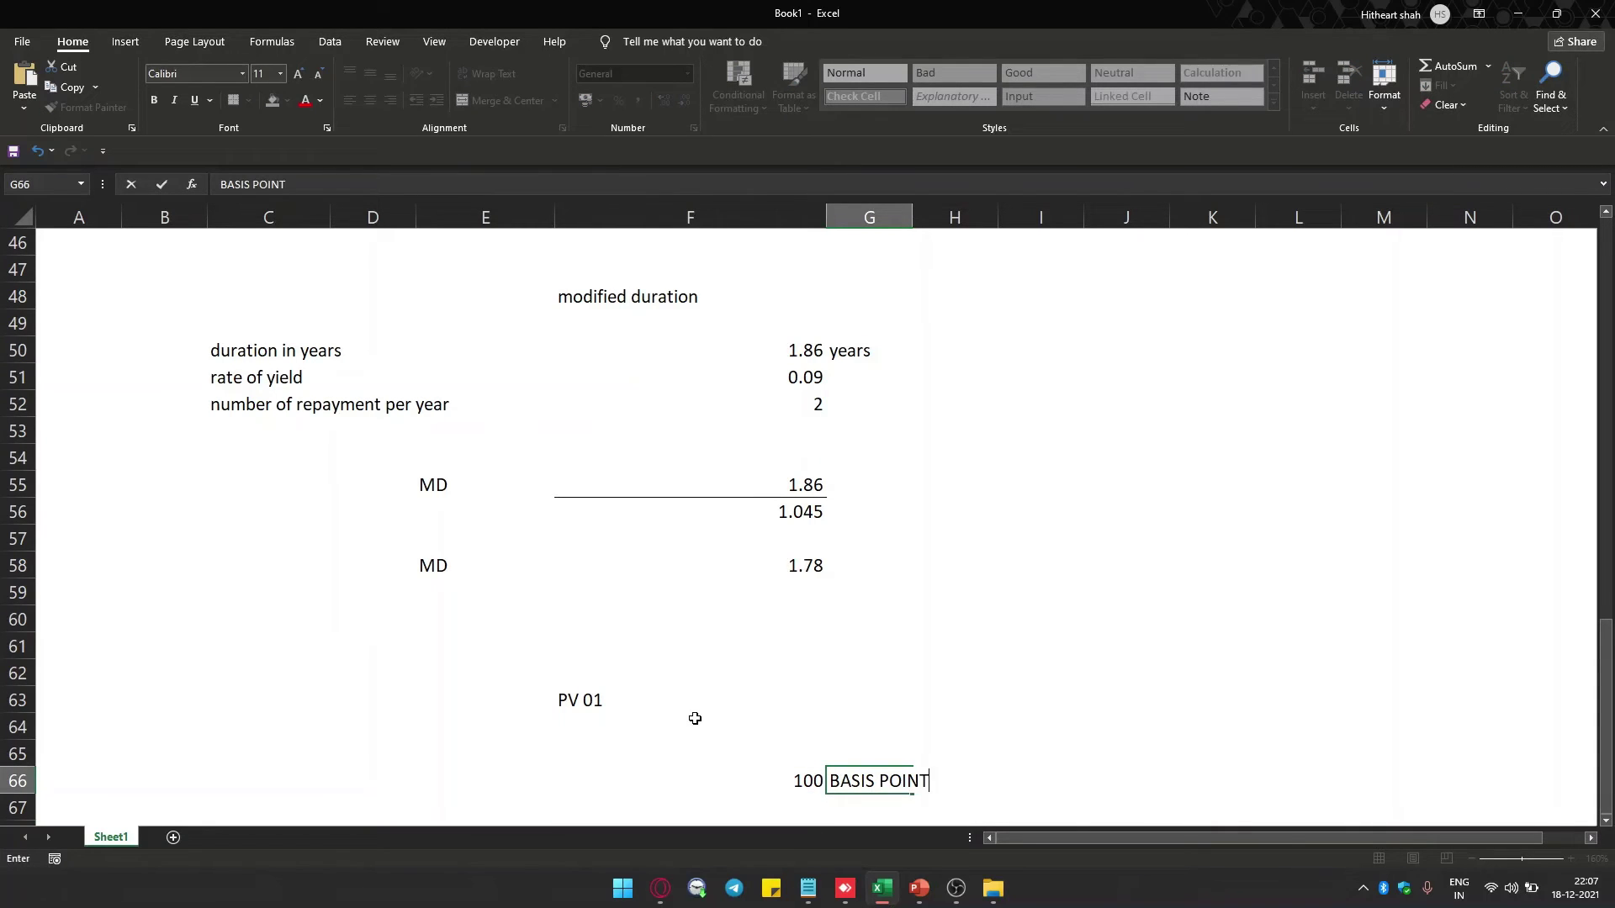
{"action": "key", "text": "Return"}
Enter the 1% equivalent of 100 basis points in I66.
{"action": "key", "text": "Up"}
{"action": "key", "text": "Right"}
{"action": "key", "text": "Right"}
{"action": "key", "text": "Right"}
{"action": "key", "text": "Left"}
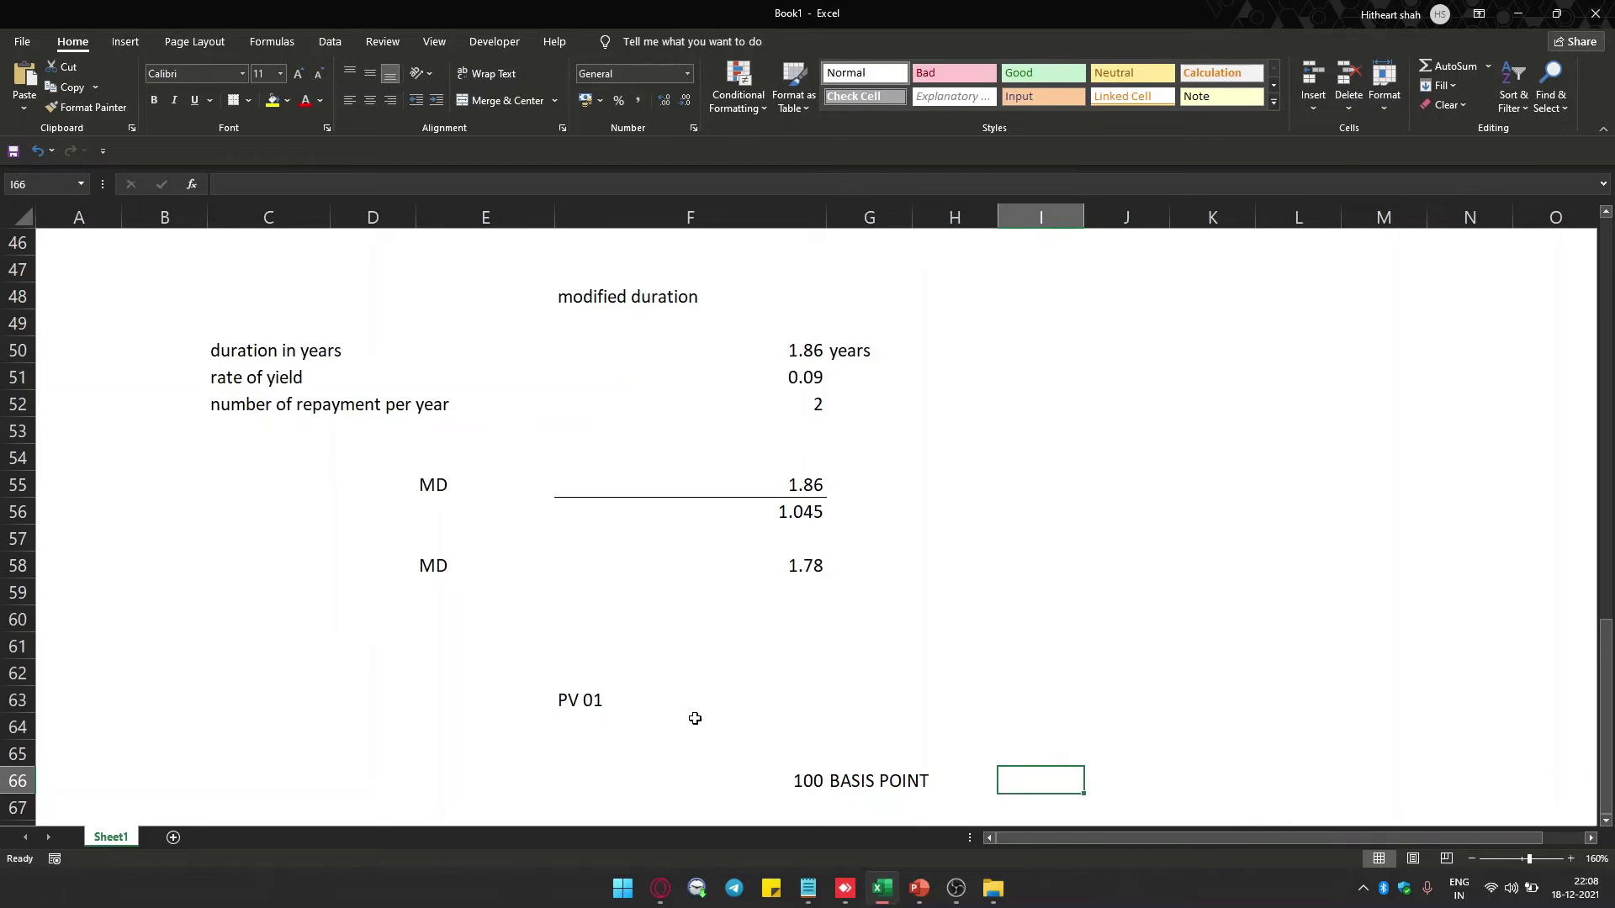
{"action": "type", "text": "1%"}
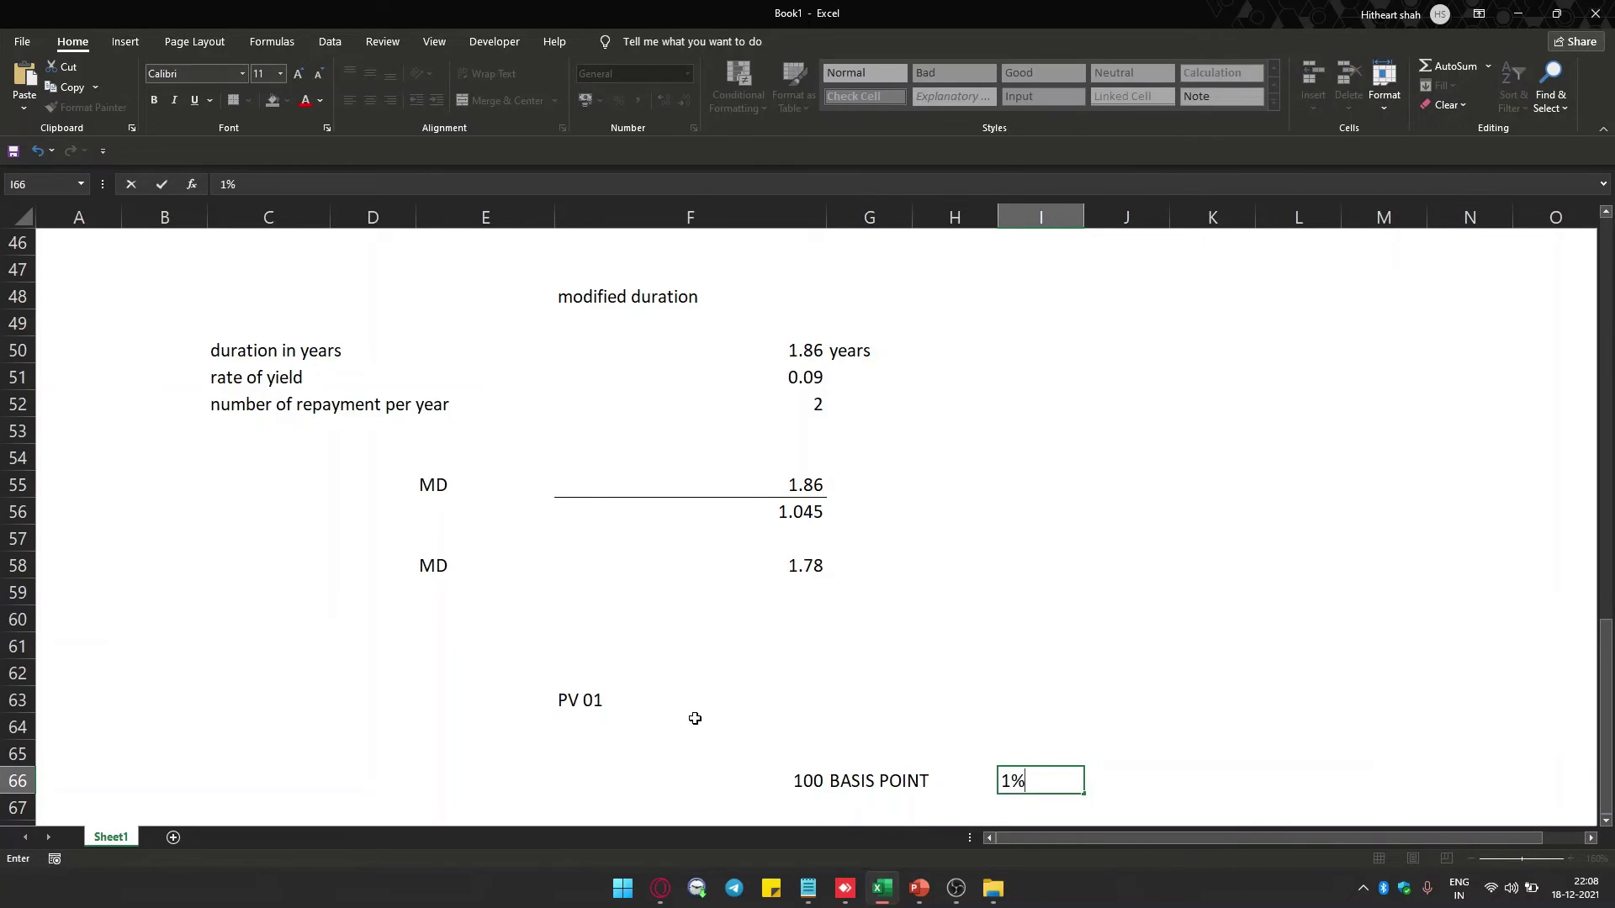
{"action": "key", "text": "Return"}
Enter 1 in F67 and the label "BASIS POINT" beside it in G67.
{"action": "key", "text": "Left"}
{"action": "key", "text": "Left"}
{"action": "key", "text": "Left"}
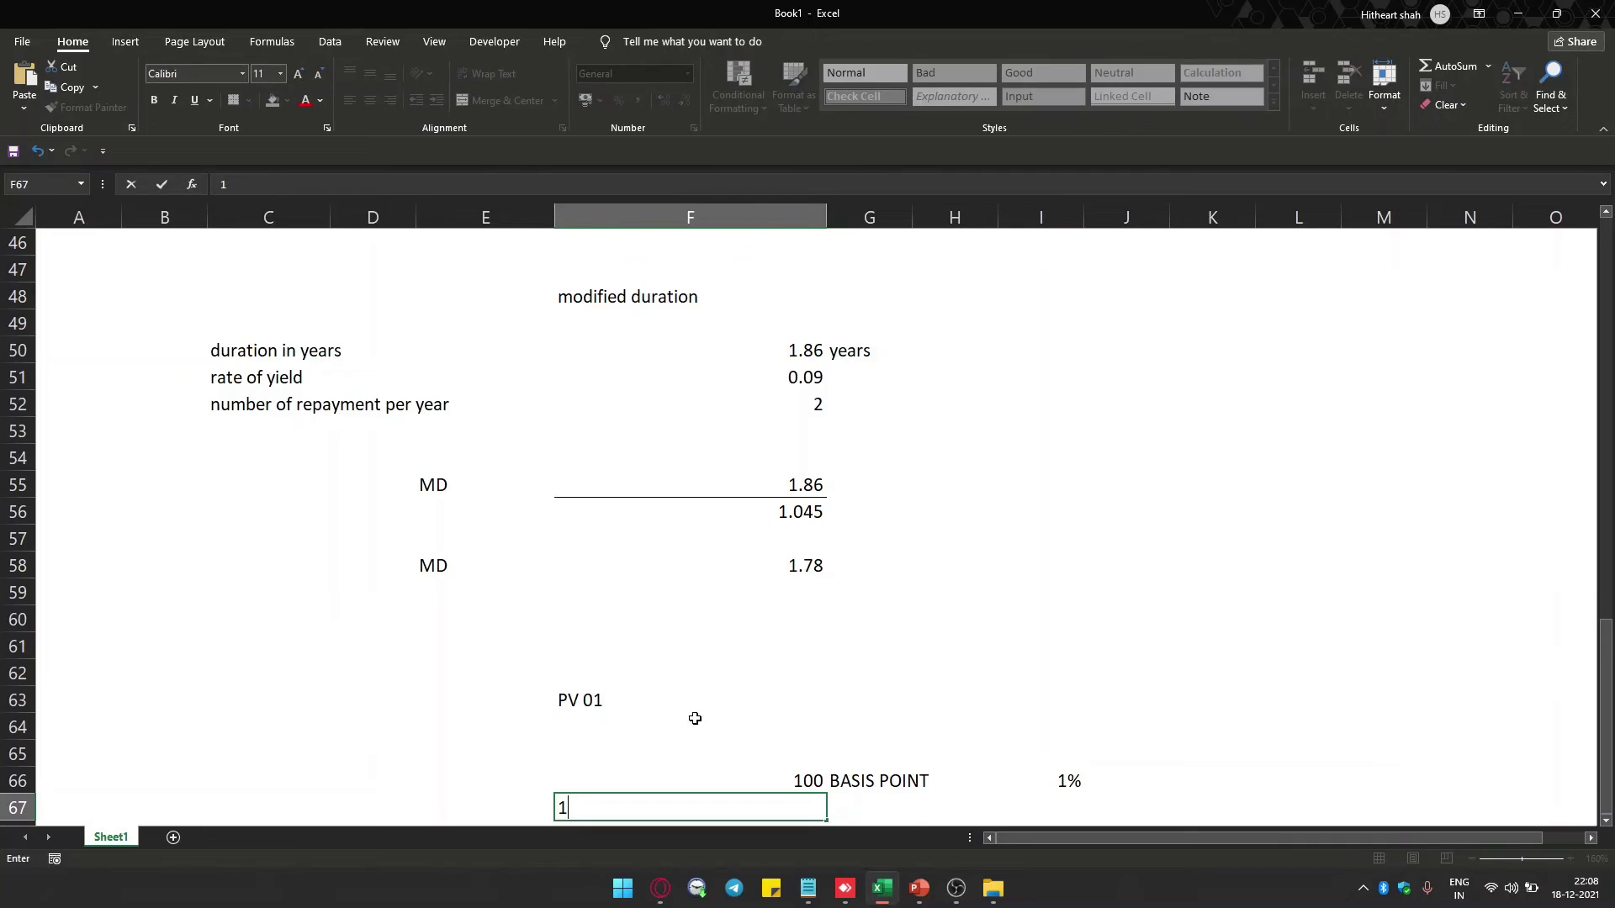
{"action": "key", "text": "Return"}
{"action": "key", "text": "Right"}
{"action": "type", "text": "BASIS POIN"}
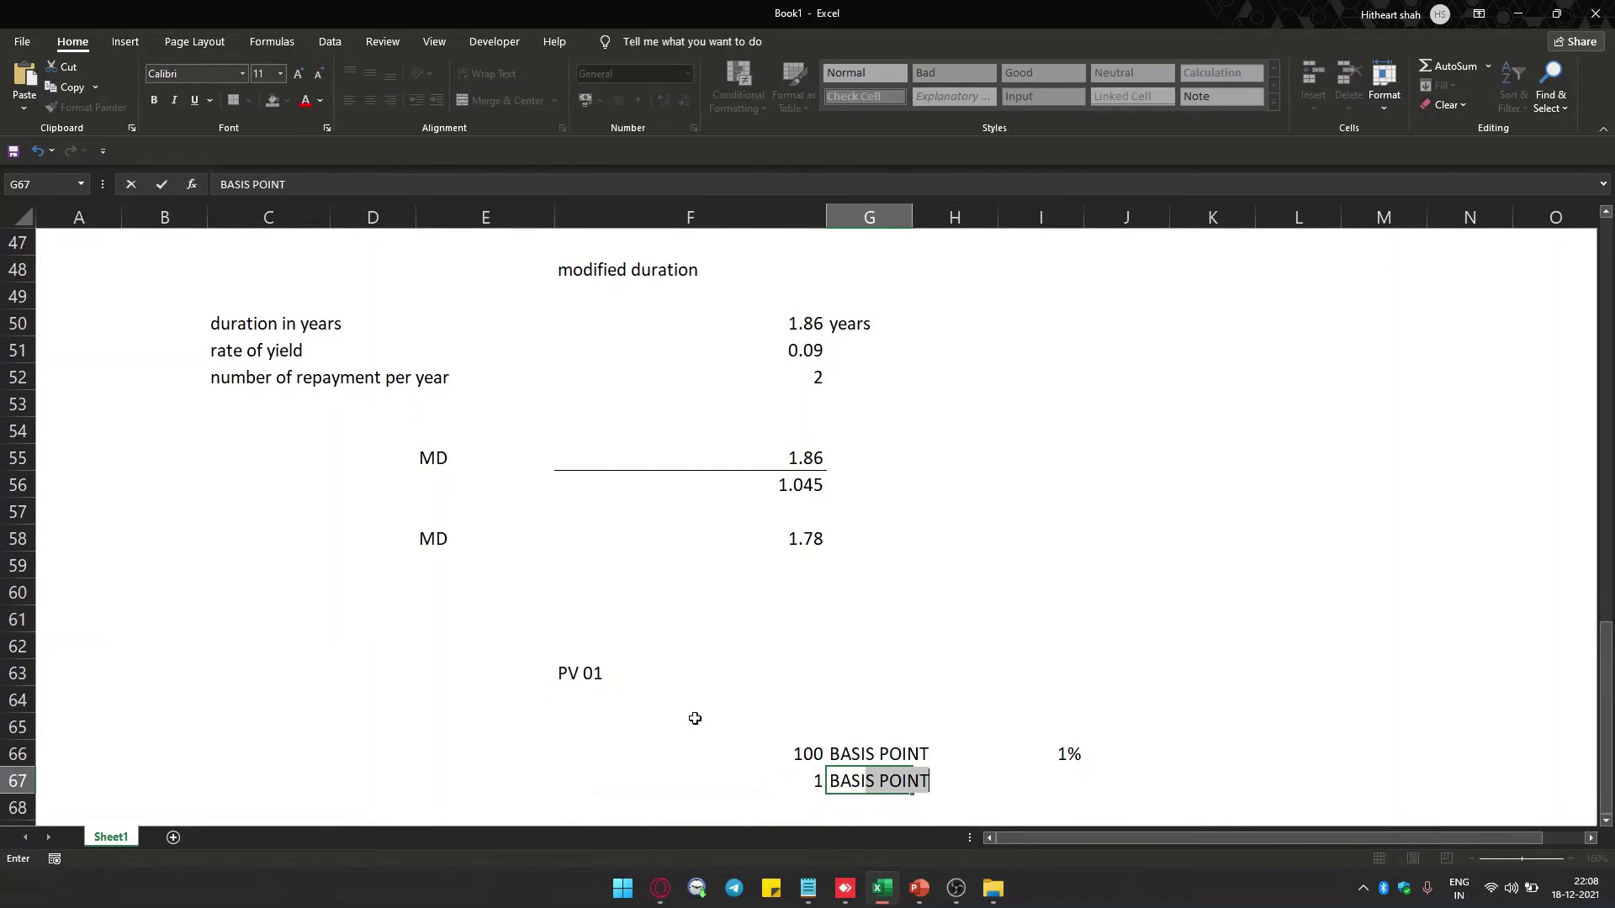
{"action": "type", "text": "T"}
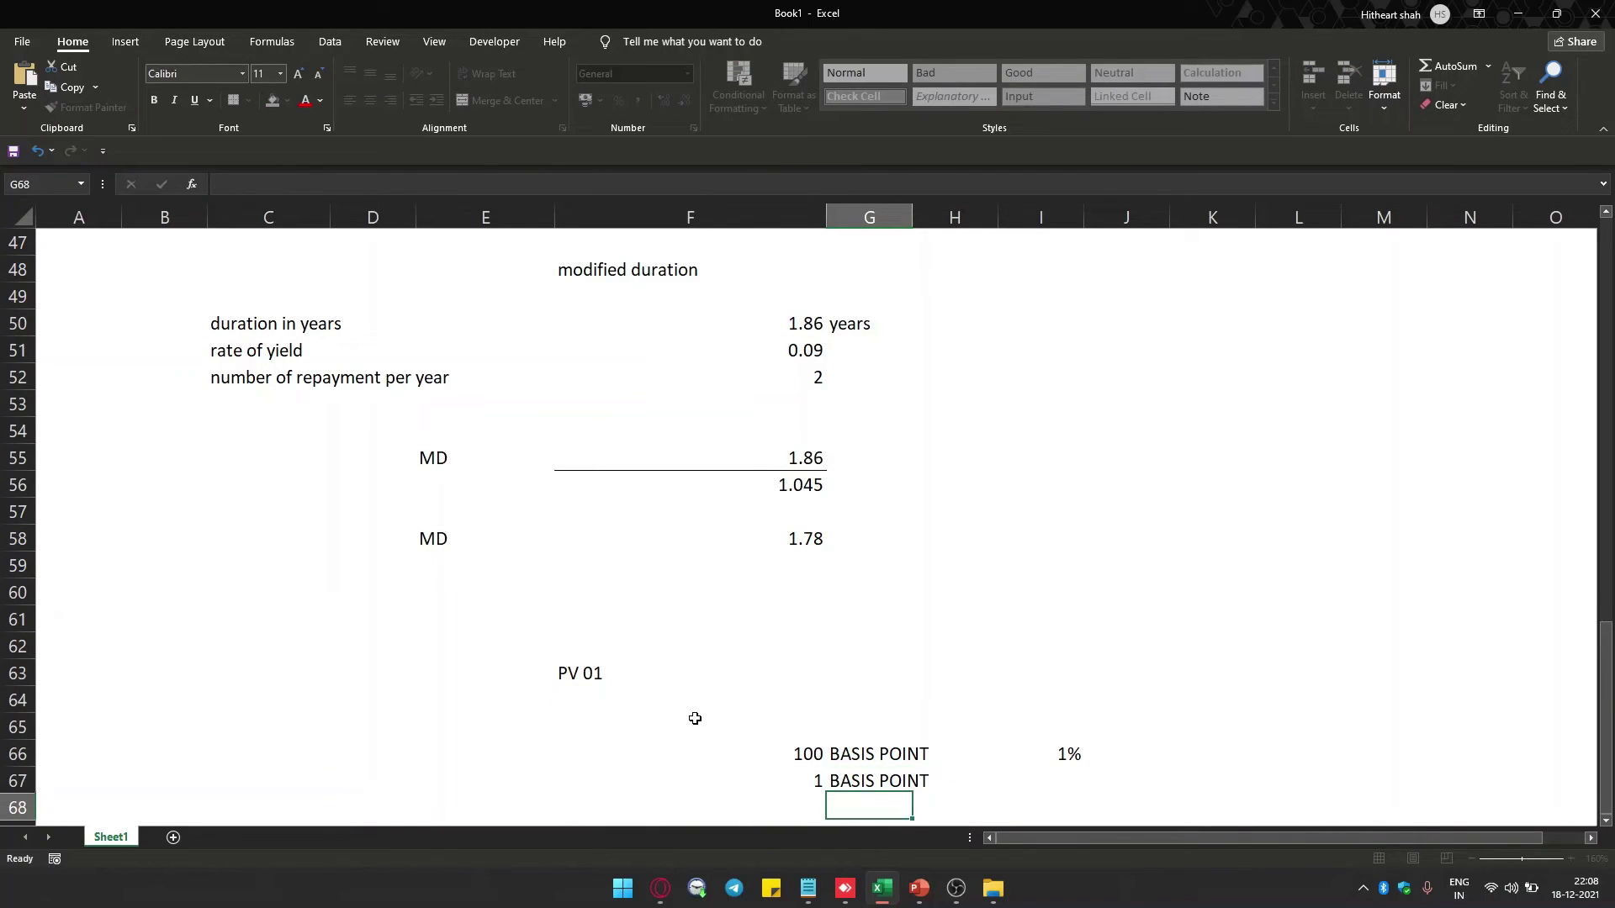
Enter the 0.01% equivalent of one basis point in I67.
{"action": "key", "text": "Right"}
{"action": "key", "text": "Right"}
{"action": "type", "text": "0.01%"}
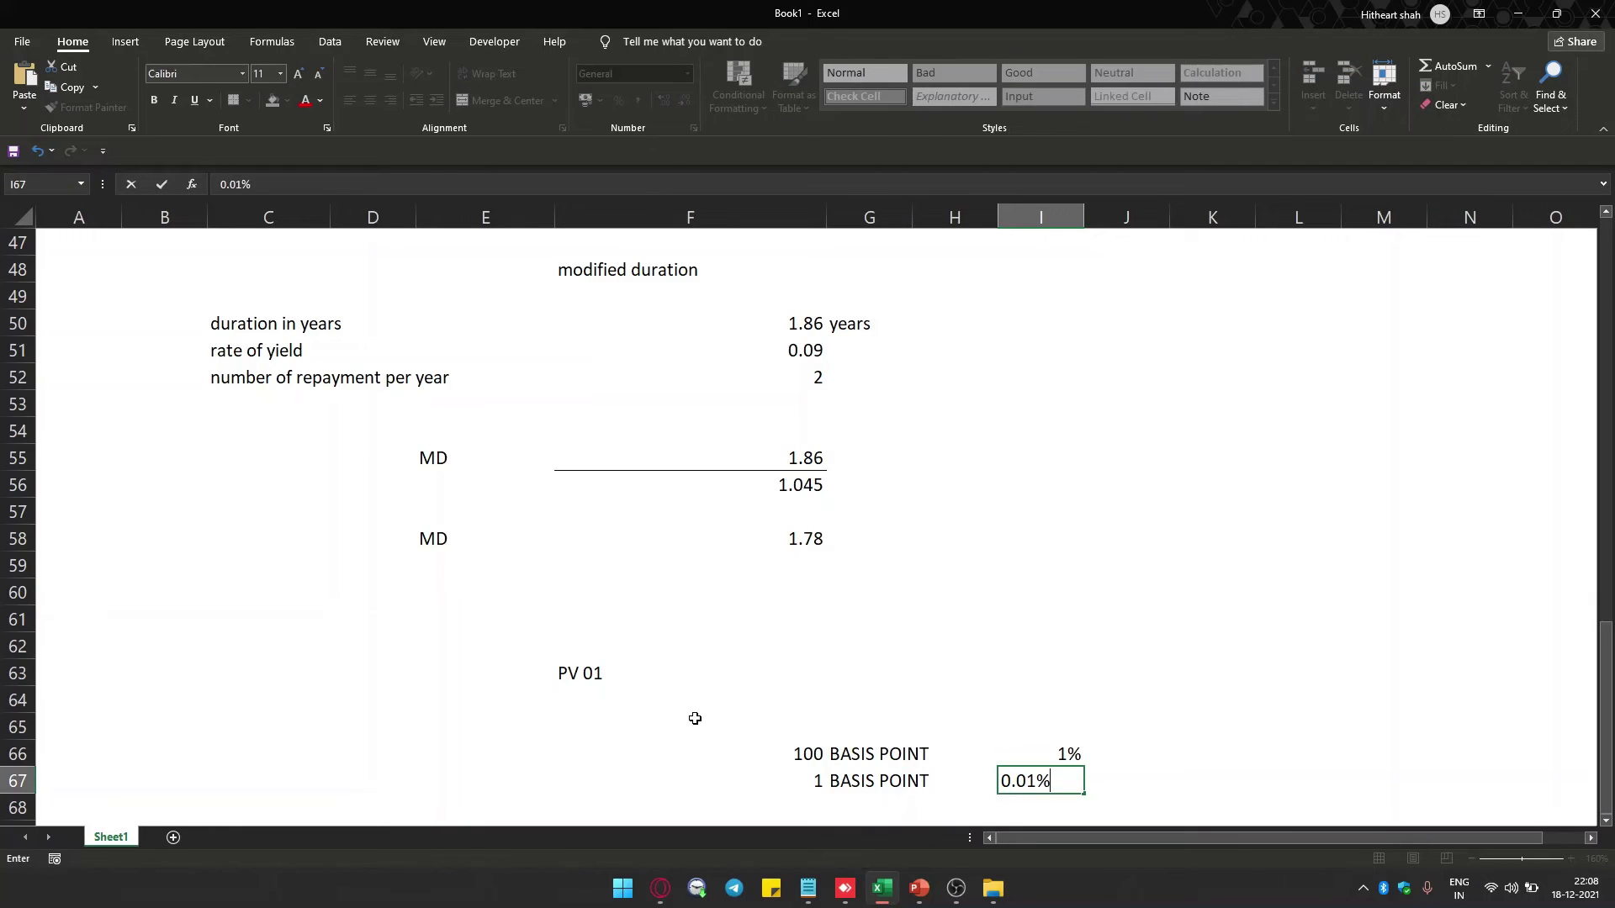
{"action": "key", "text": "Return"}
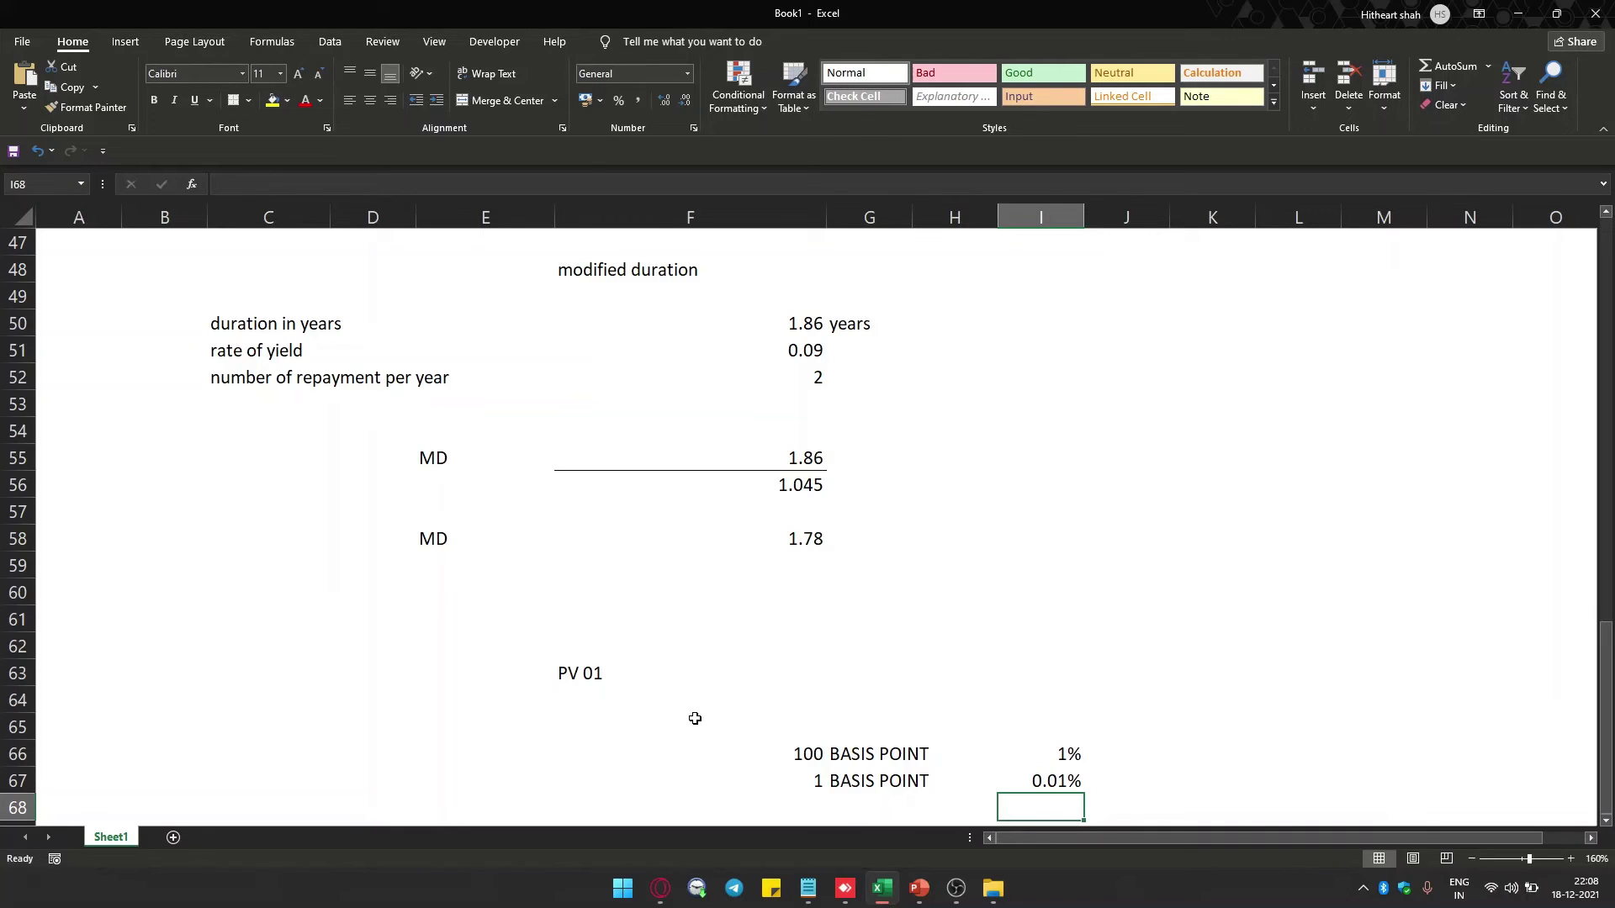
Enter the PV 01 expression 1.78*(101.79/100) in E70, using the bond's current price from the problem statement.
{"action": "key", "text": "Down"}
{"action": "key", "text": "Left"}
{"action": "key", "text": "Left"}
{"action": "key", "text": "Left"}
{"action": "key", "text": "Left"}
{"action": "key", "text": "Down"}
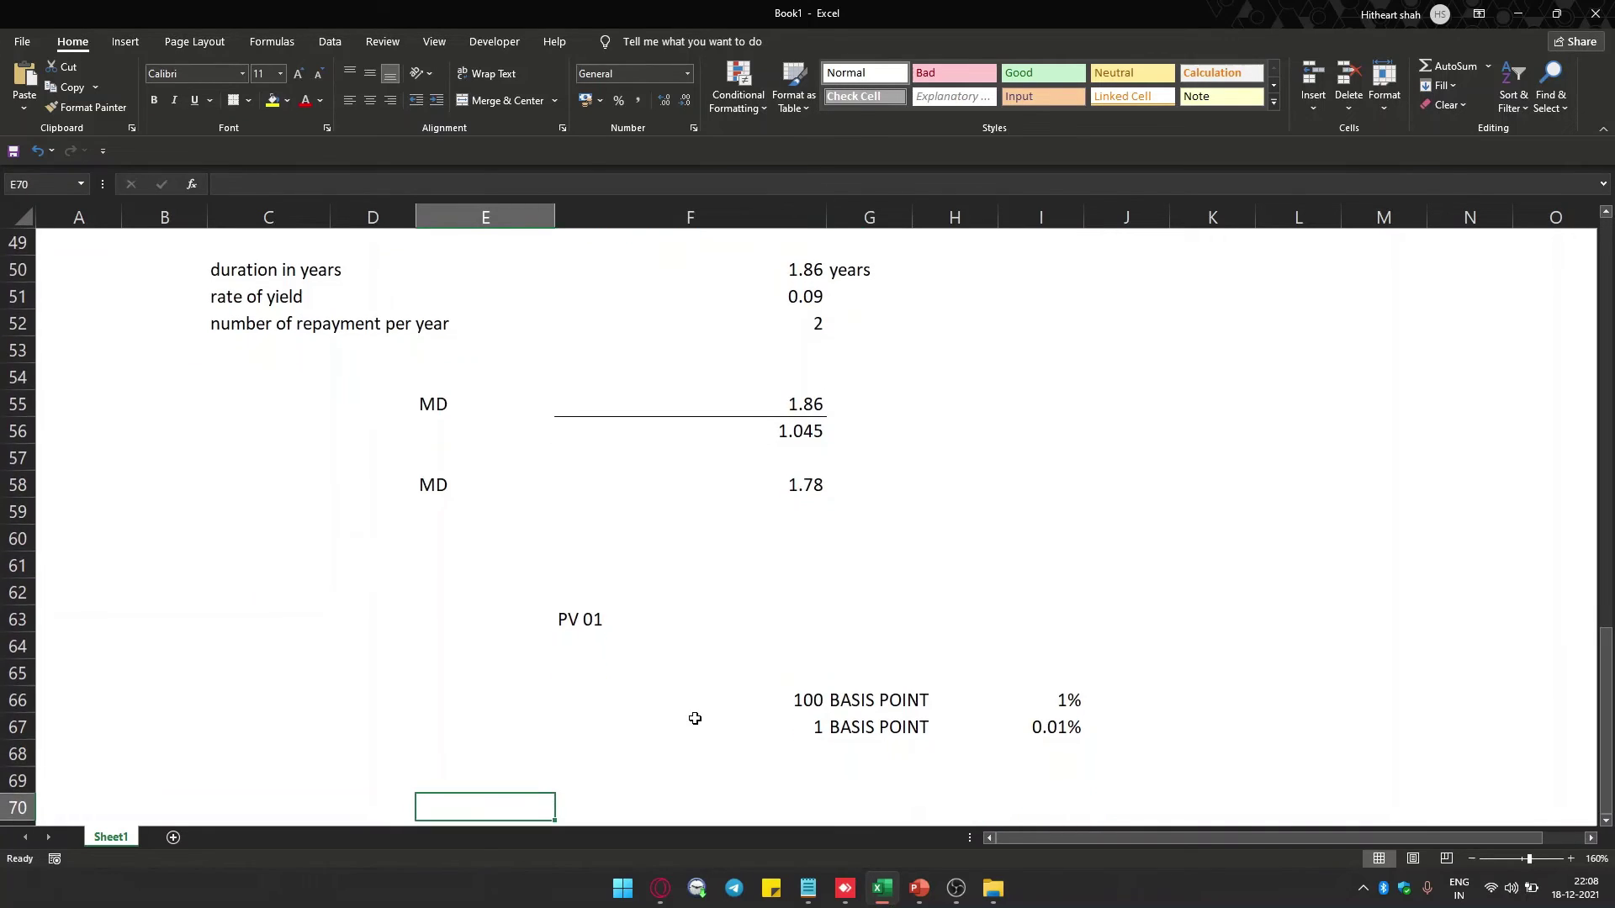
{"action": "type", "text": "1."}
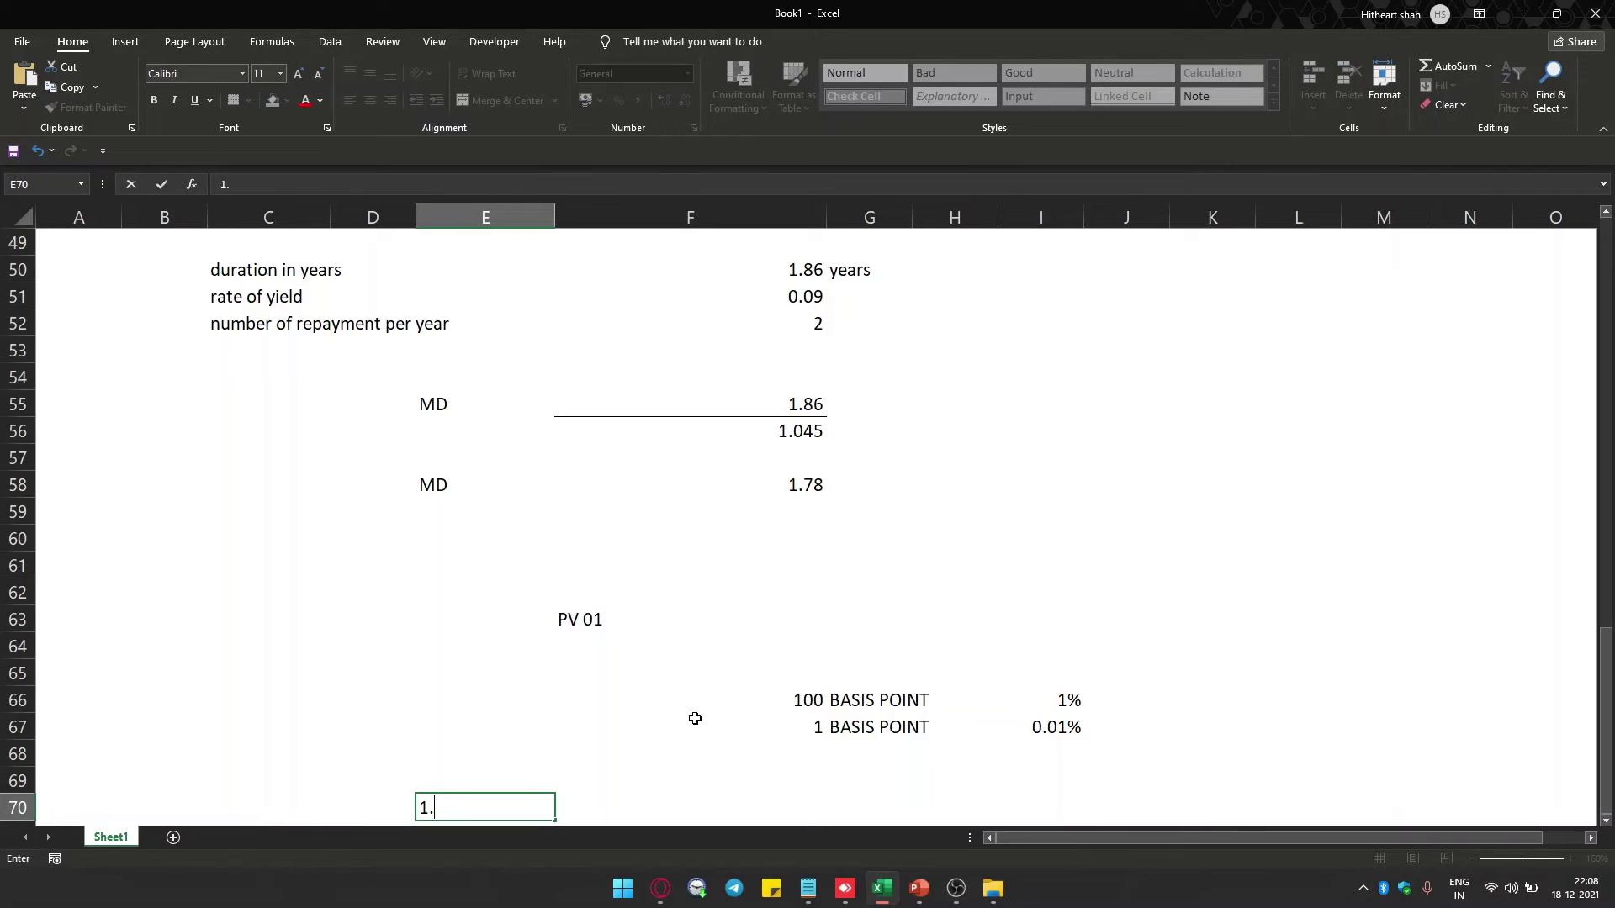
{"action": "type", "text": "78*(1"}
{"action": "scroll", "coordinate": [695, 718], "scroll_direction": "up", "scroll_amount": 13}
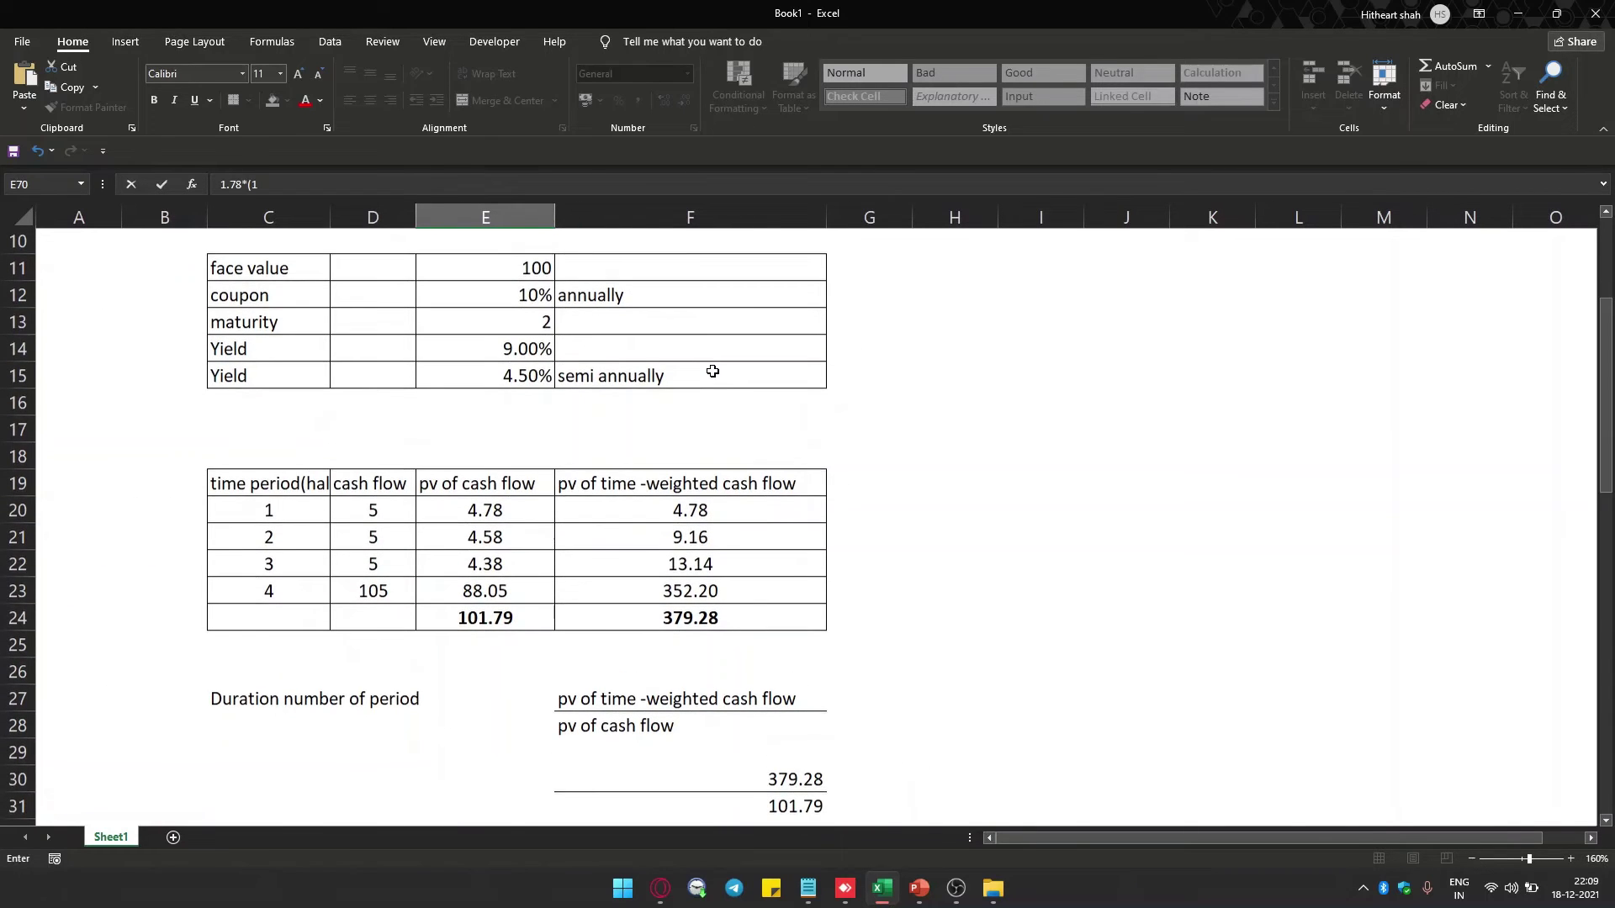
{"action": "scroll", "coordinate": [714, 367], "scroll_direction": "up", "scroll_amount": 3}
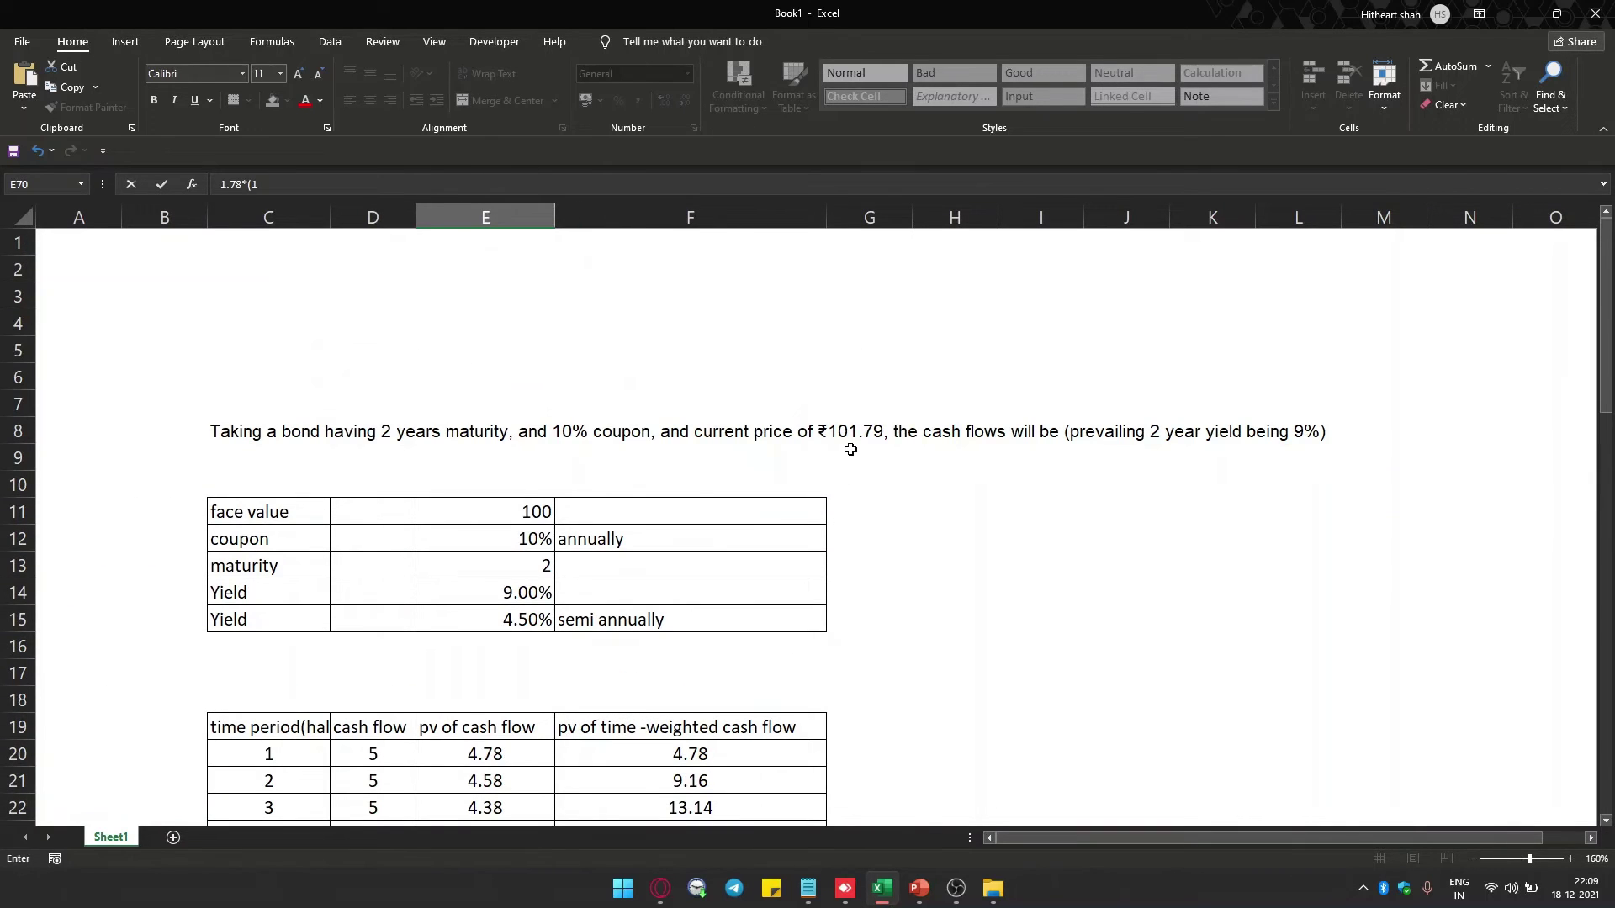
{"action": "key", "text": "ctrl+BackSpace"}
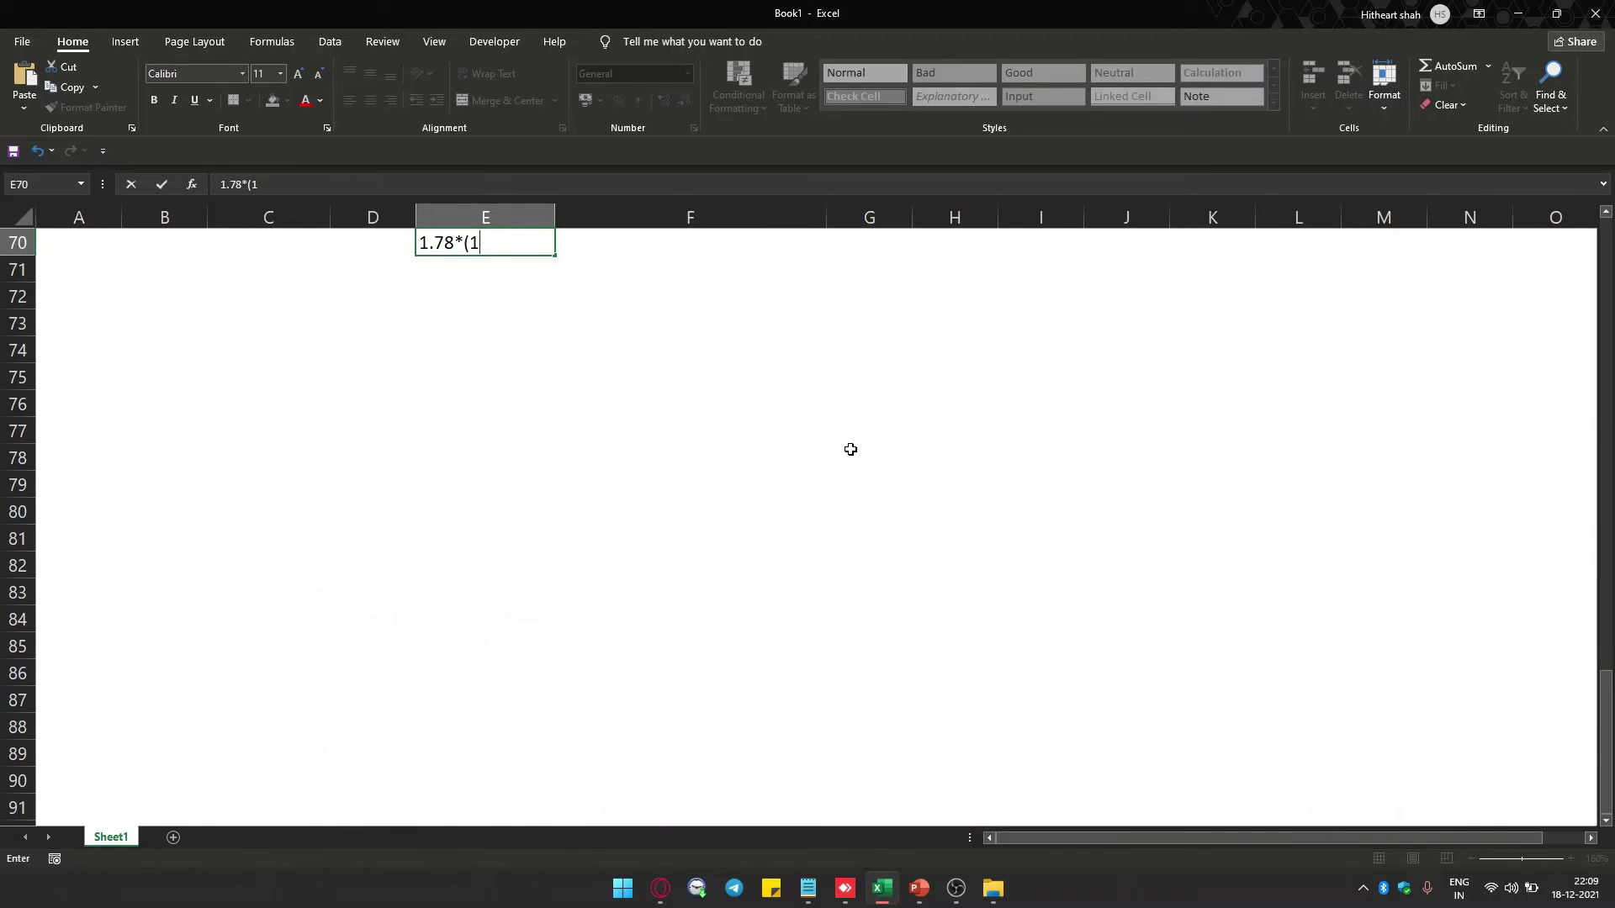
{"action": "type", "text": "01.79/100"}
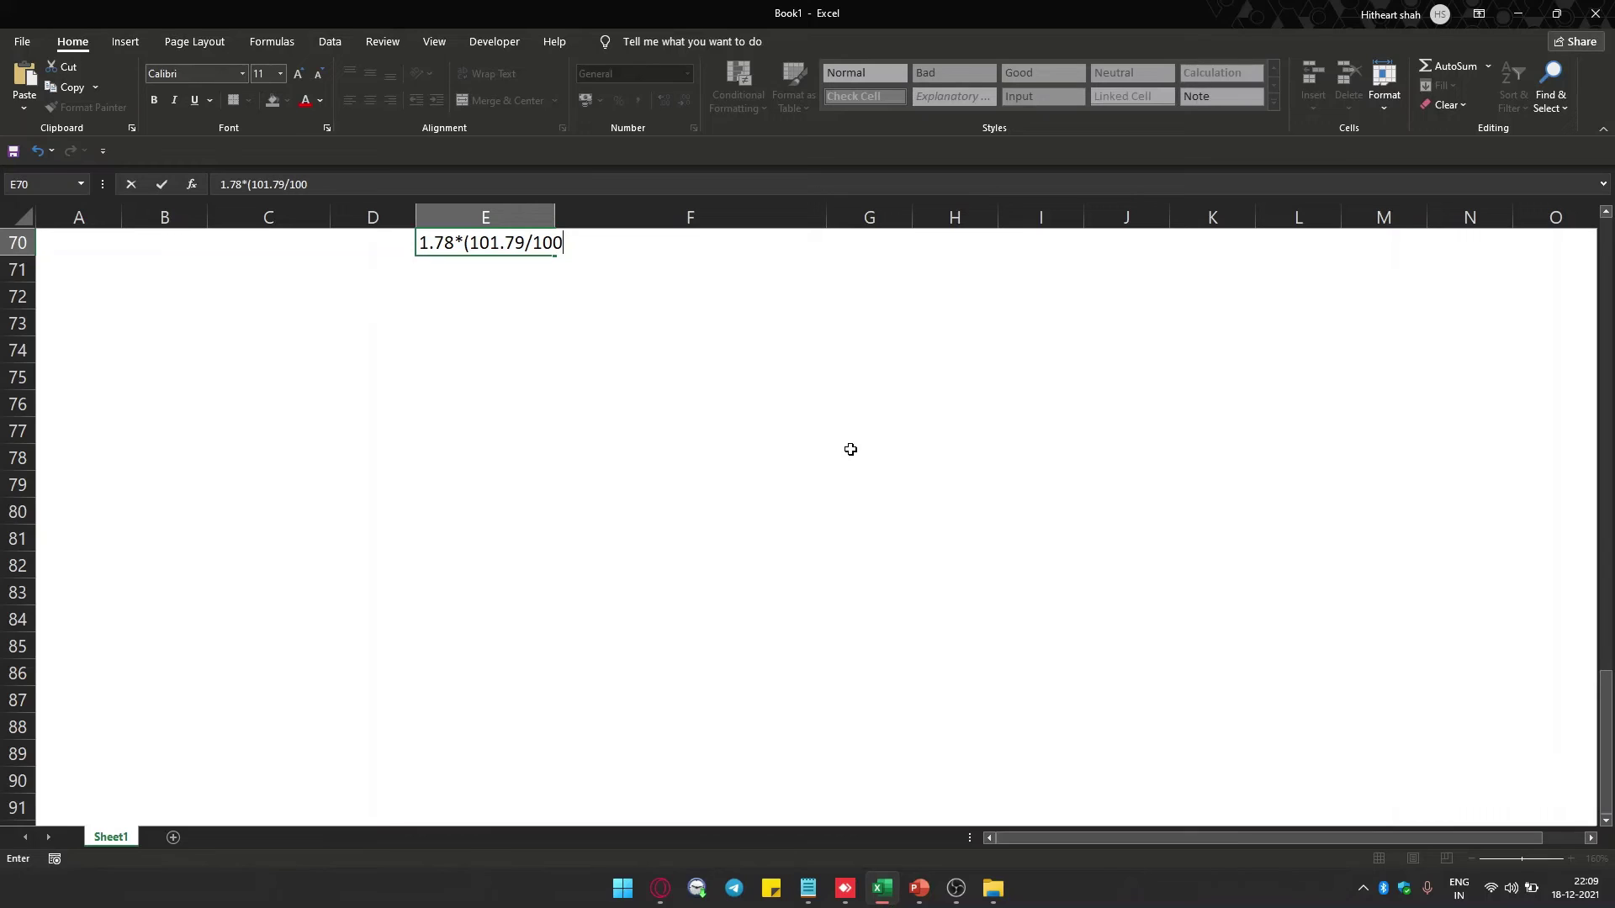
{"action": "type", "text": ")"}
{"action": "key", "text": "Return"}
Turn the expression in E70 into the working formula =1.78*(101.79/100).
{"action": "key", "text": "Up"}
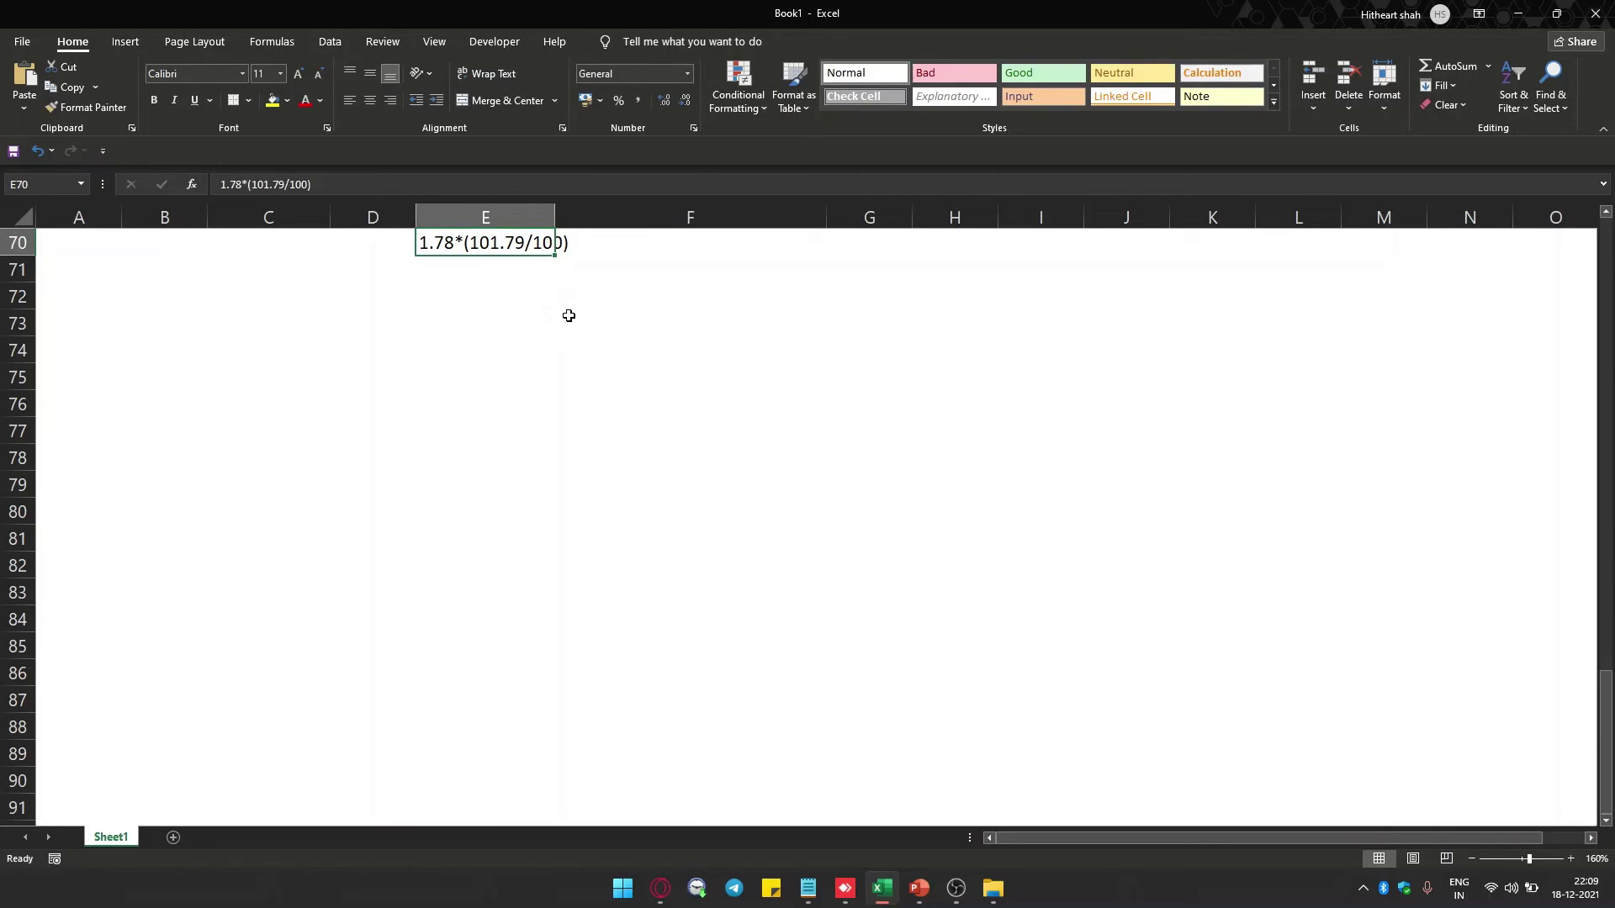
{"action": "left_click", "coordinate": [220, 184]}
{"action": "type", "text": "="}
{"action": "key", "text": "Return"}
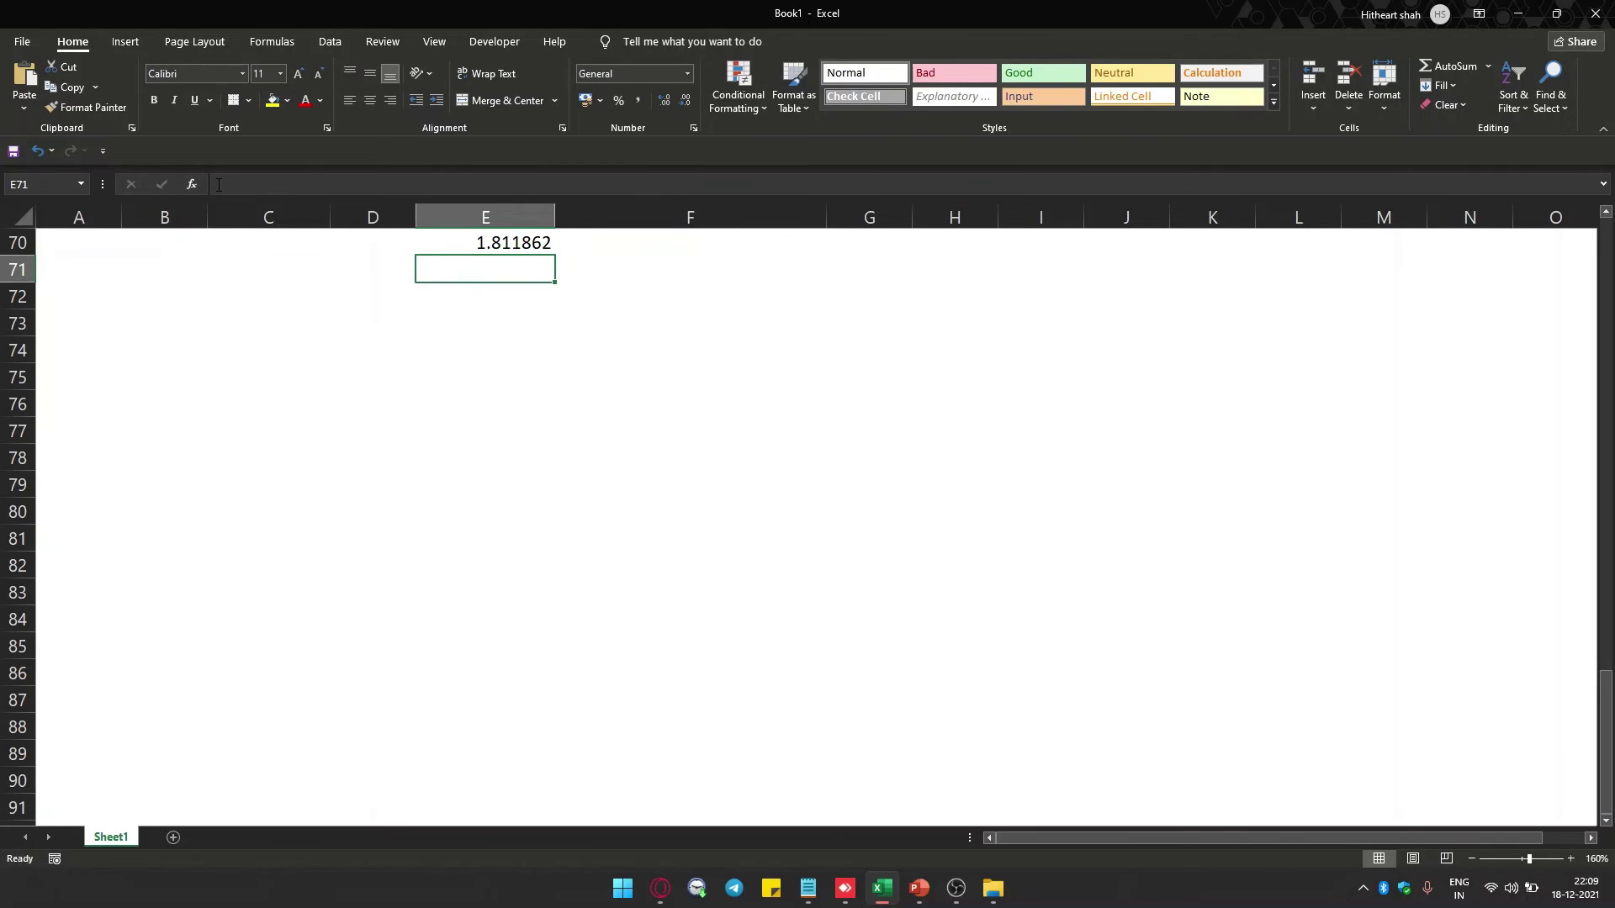
Apply the Number format to the PV 01 result in E70.
{"action": "key", "text": "Up"}
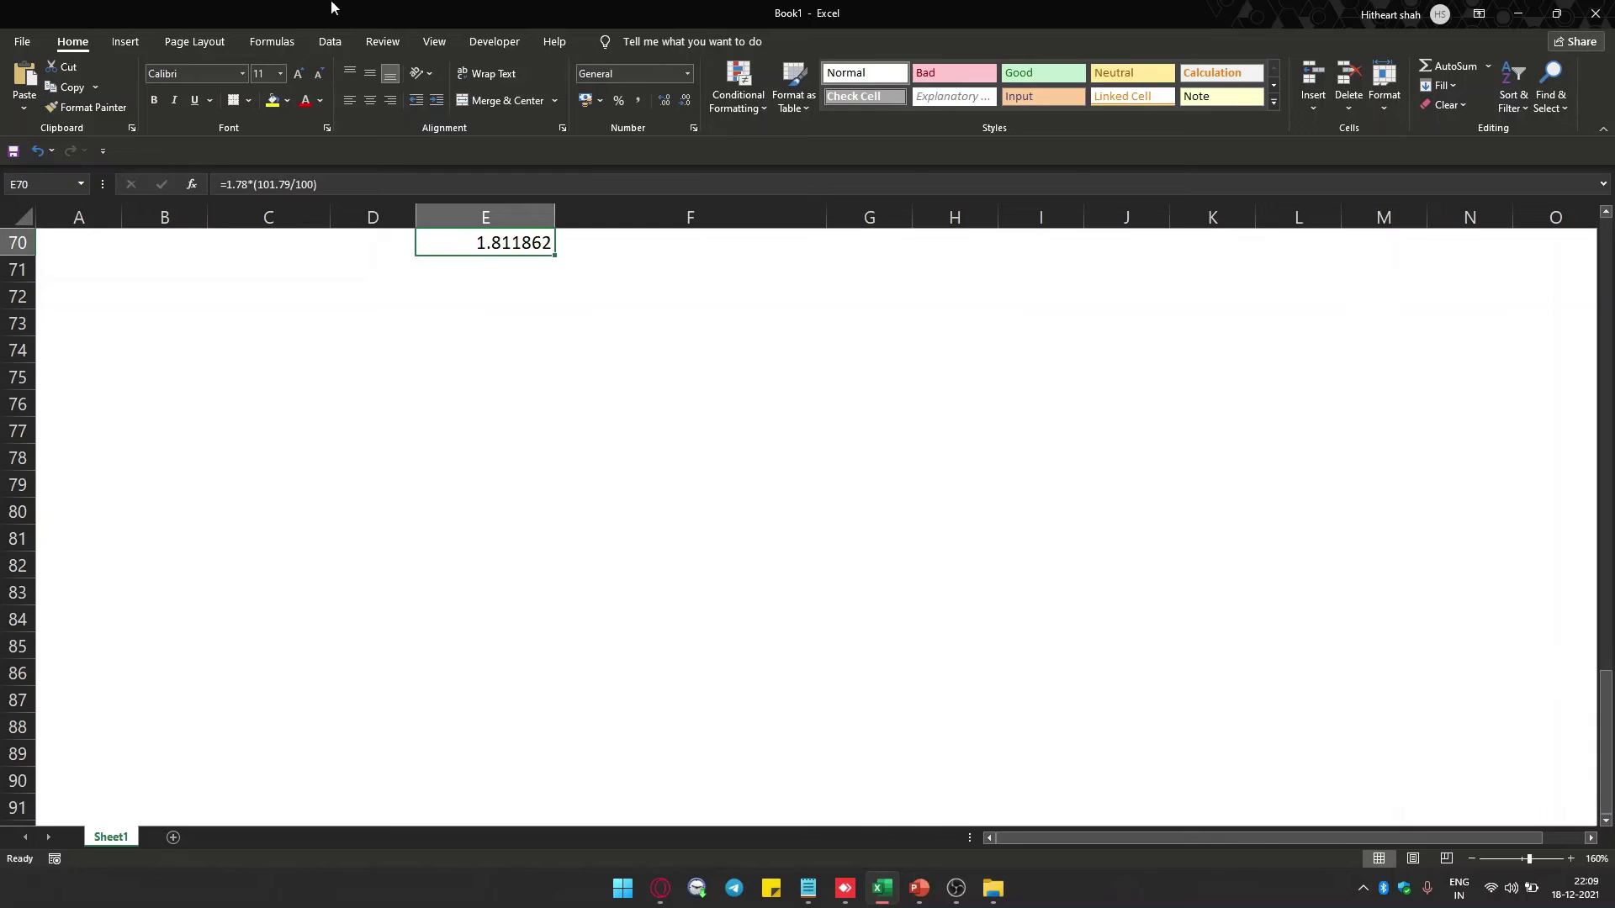
{"action": "left_click", "coordinate": [686, 74]}
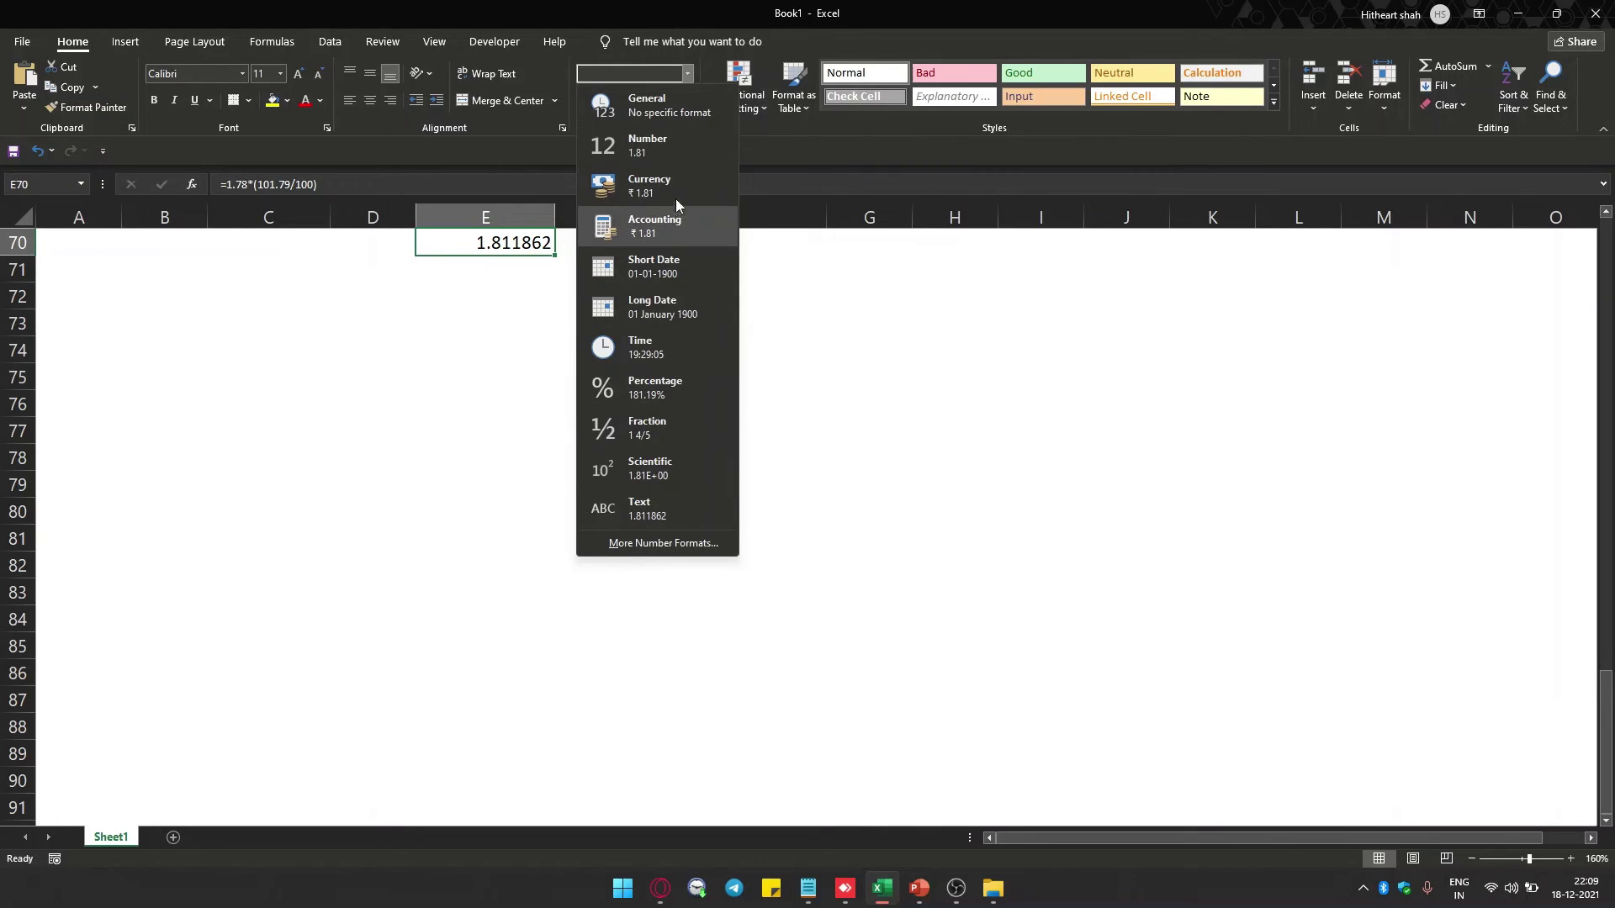
{"action": "left_click", "coordinate": [671, 148]}
Enter the two yields below the PV 01 result, 9 in E72 and 9.5 in G72.
{"action": "scroll", "coordinate": [594, 441], "scroll_direction": "up", "scroll_amount": 1}
{"action": "scroll", "coordinate": [595, 441], "scroll_direction": "up", "scroll_amount": 2}
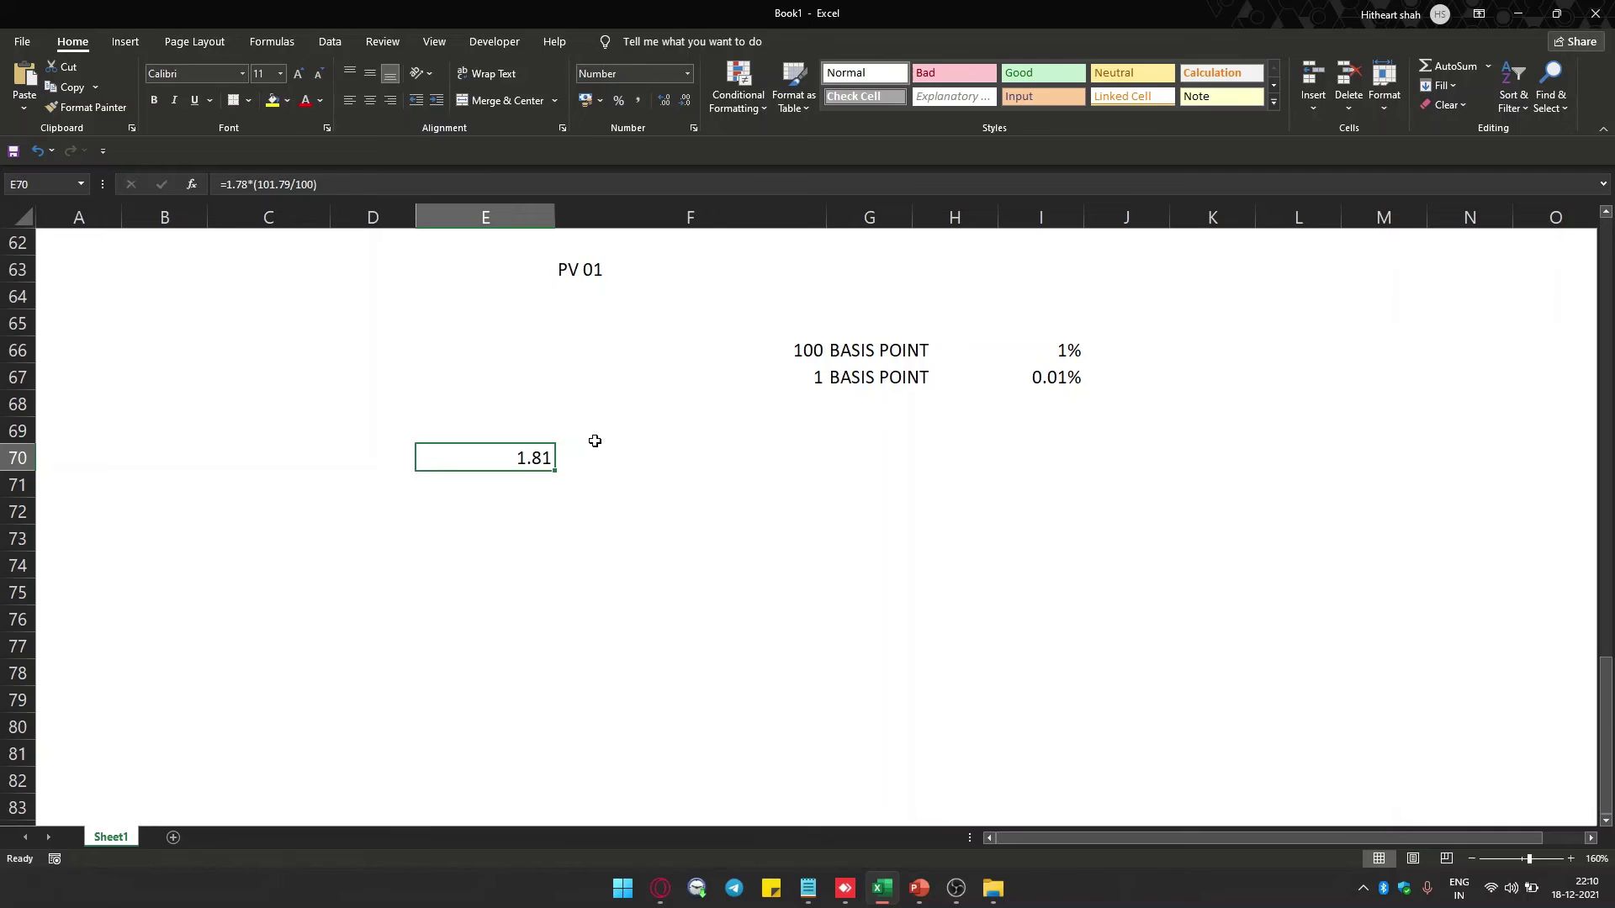
{"action": "key", "text": "Down"}
{"action": "key", "text": "Down"}
{"action": "type", "text": "9"}
{"action": "key", "text": "Right"}
{"action": "key", "text": "Right"}
{"action": "key", "text": "Left"}
{"action": "key", "text": "Right"}
{"action": "type", "text": "9.5"}
{"action": "key", "text": "Return"}
Enter the yield change of 0.5 in F74.
{"action": "key", "text": "Left"}
{"action": "key", "text": "Down"}
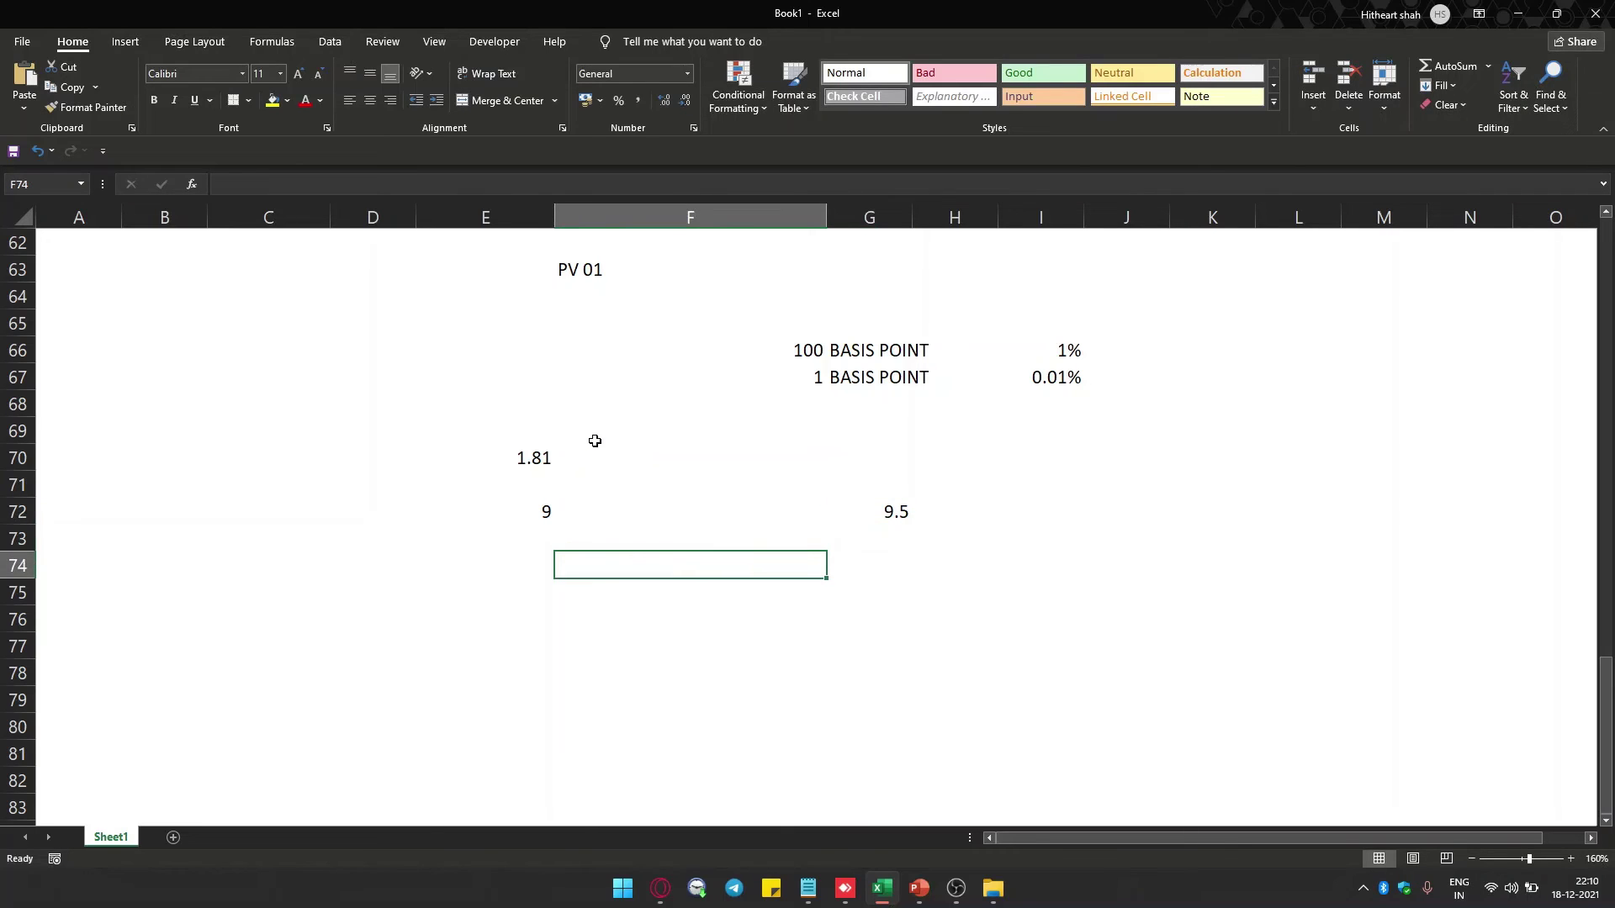
{"action": "type", "text": "0.0"}
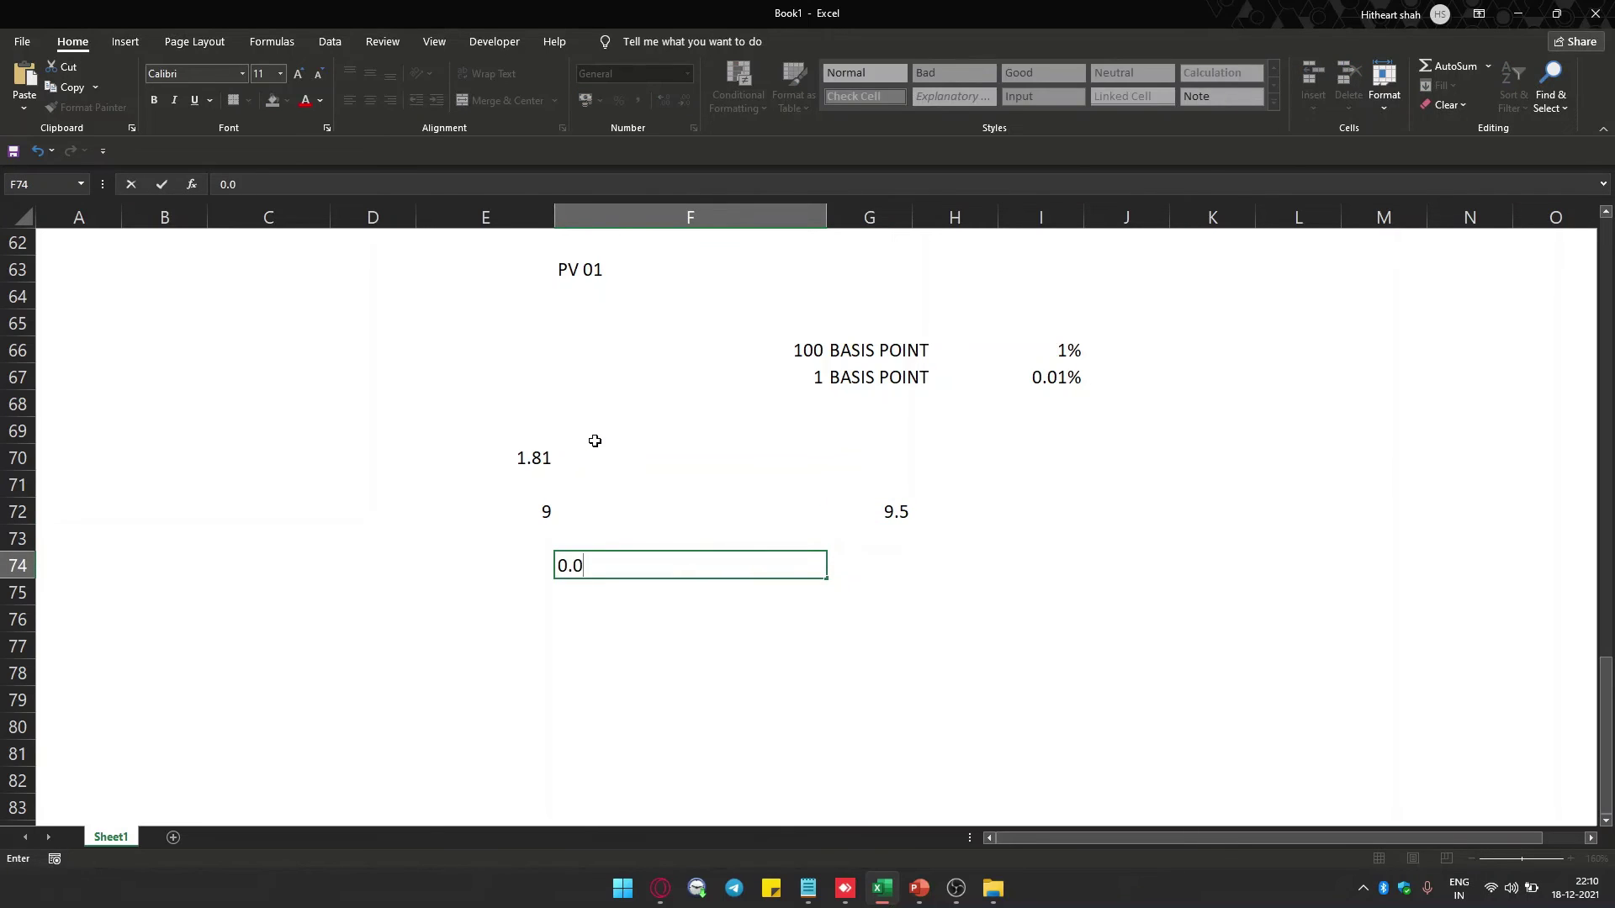
{"action": "key", "text": "BackSpace"}
{"action": "type", "text": "5"}
{"action": "key", "text": "Return"}
Enter the bond price 101.79 in F76.
{"action": "key", "text": "Down"}
{"action": "key", "text": "Down"}
{"action": "key", "text": "Up"}
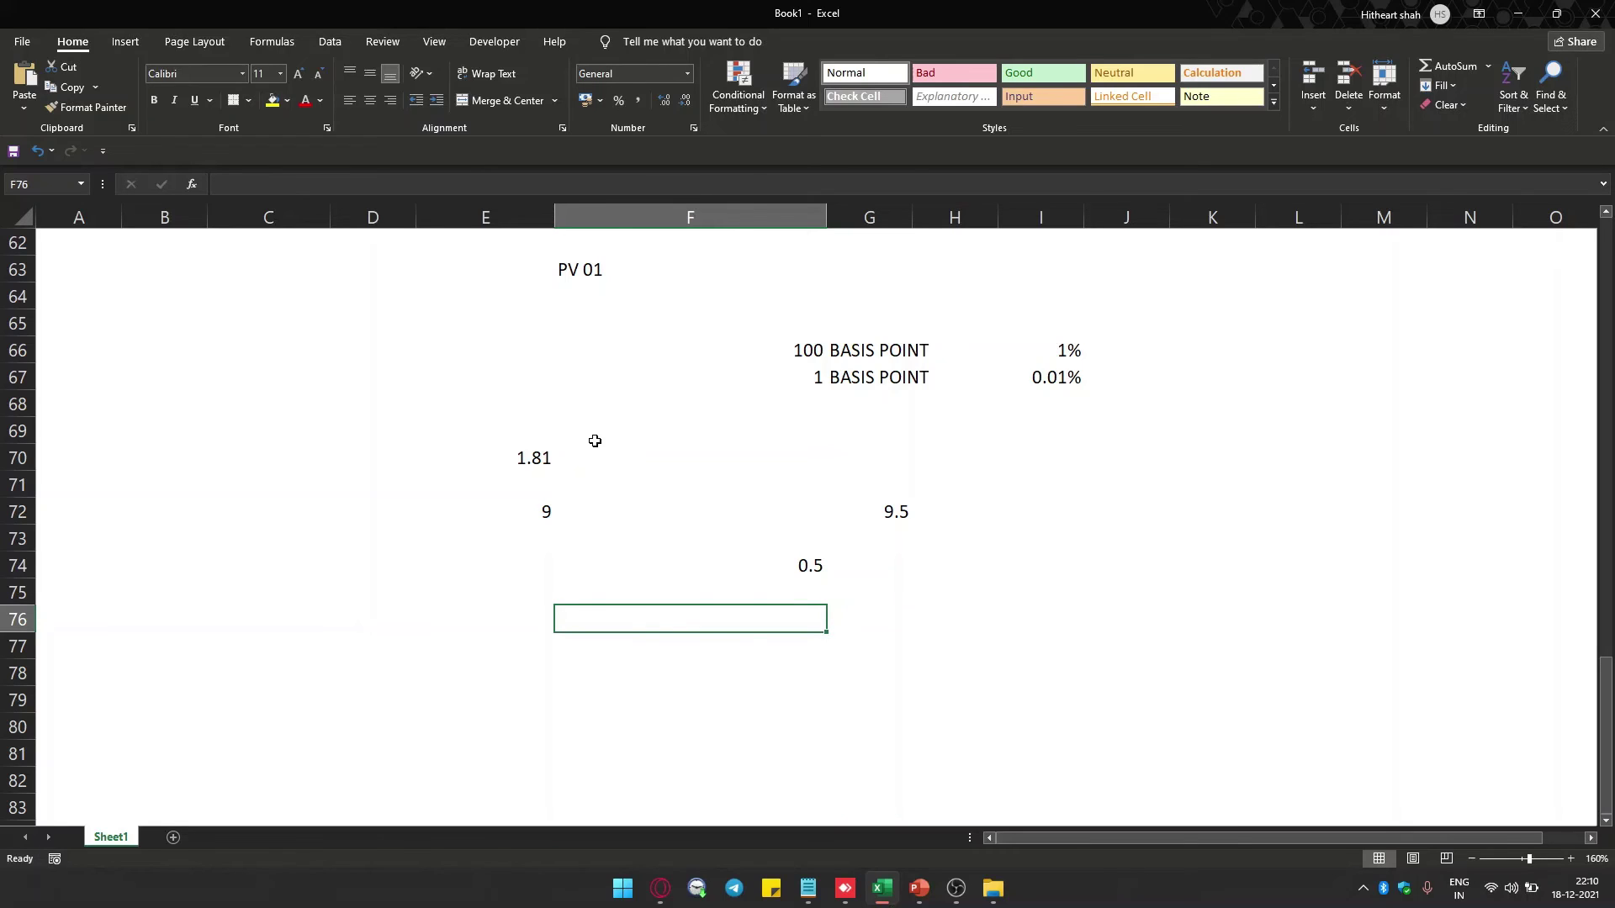
{"action": "type", "text": "101"}
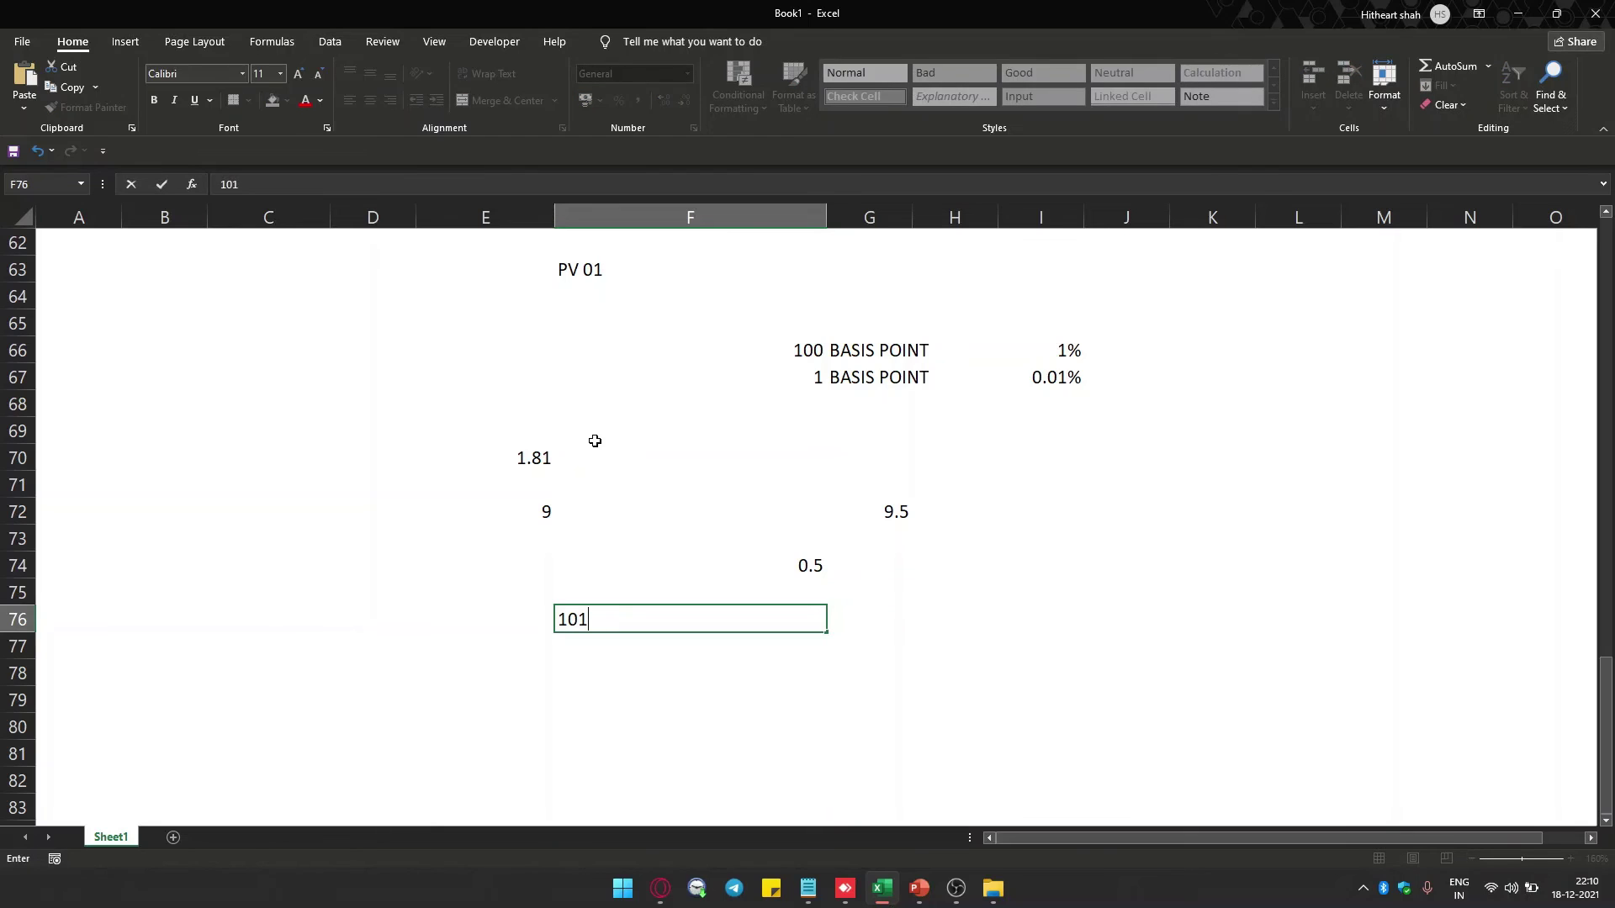
{"action": "type", "text": ".79"}
{"action": "key", "text": "Return"}
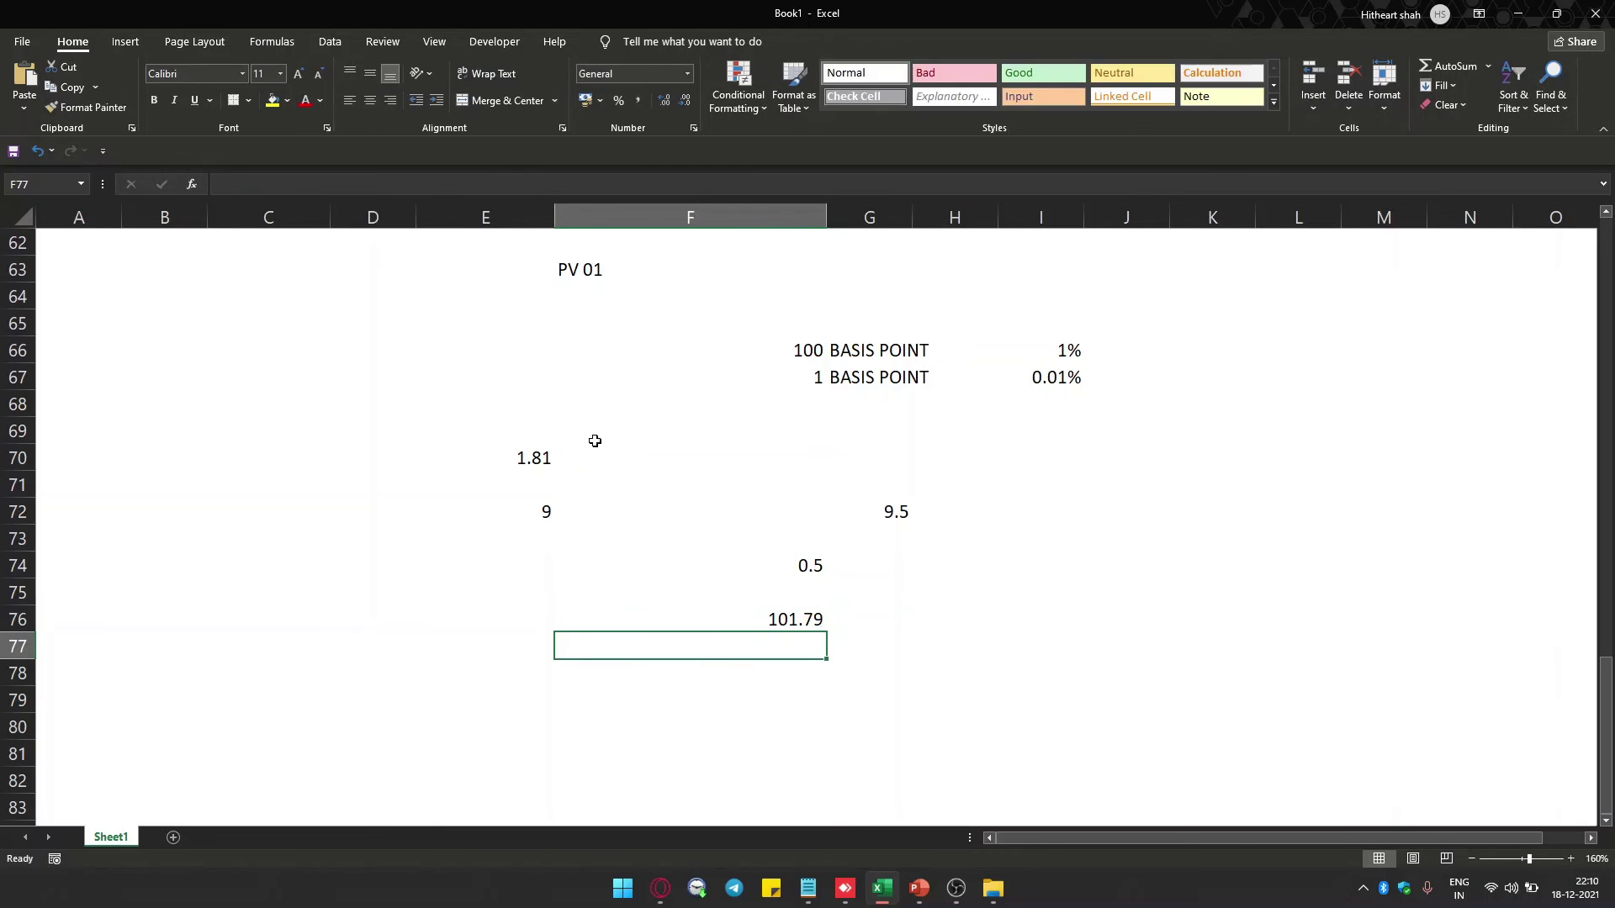
Enter 0.5 in F79 below the bond price and select the adjacent cell G79.
{"action": "key", "text": "Up"}
{"action": "key", "text": "Up"}
{"action": "key", "text": "Down"}
{"action": "key", "text": "Down"}
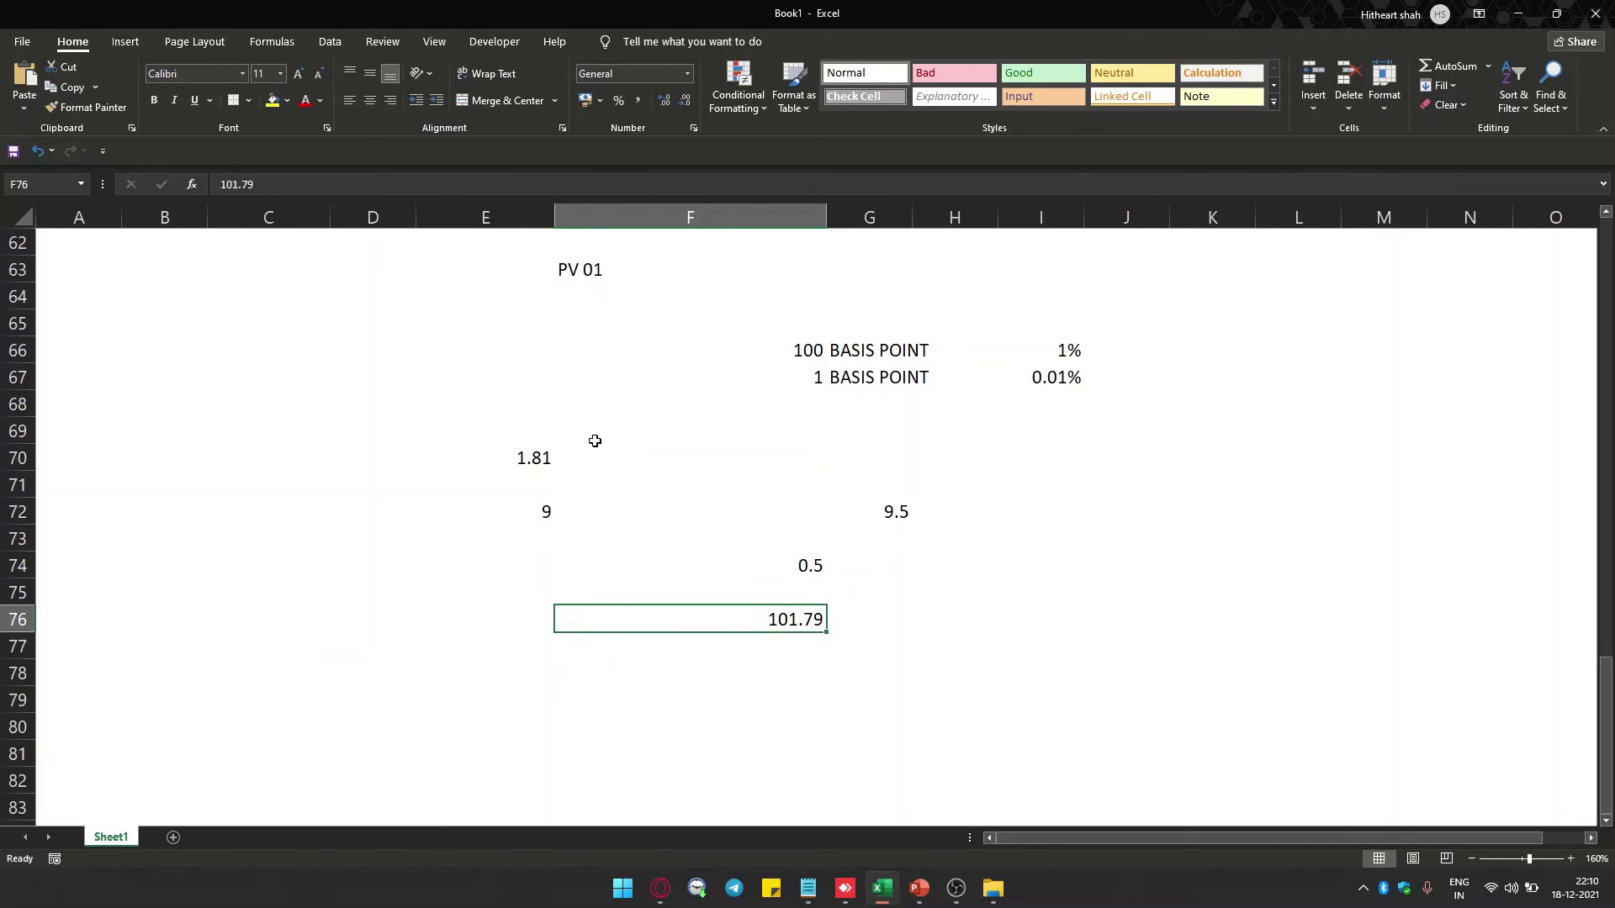
{"action": "key", "text": "Up"}
{"action": "key", "text": "Up"}
{"action": "key", "text": "Up"}
{"action": "key", "text": "Down"}
{"action": "key", "text": "Down"}
{"action": "key", "text": "Down"}
{"action": "key", "text": "Down"}
{"action": "key", "text": "Down"}
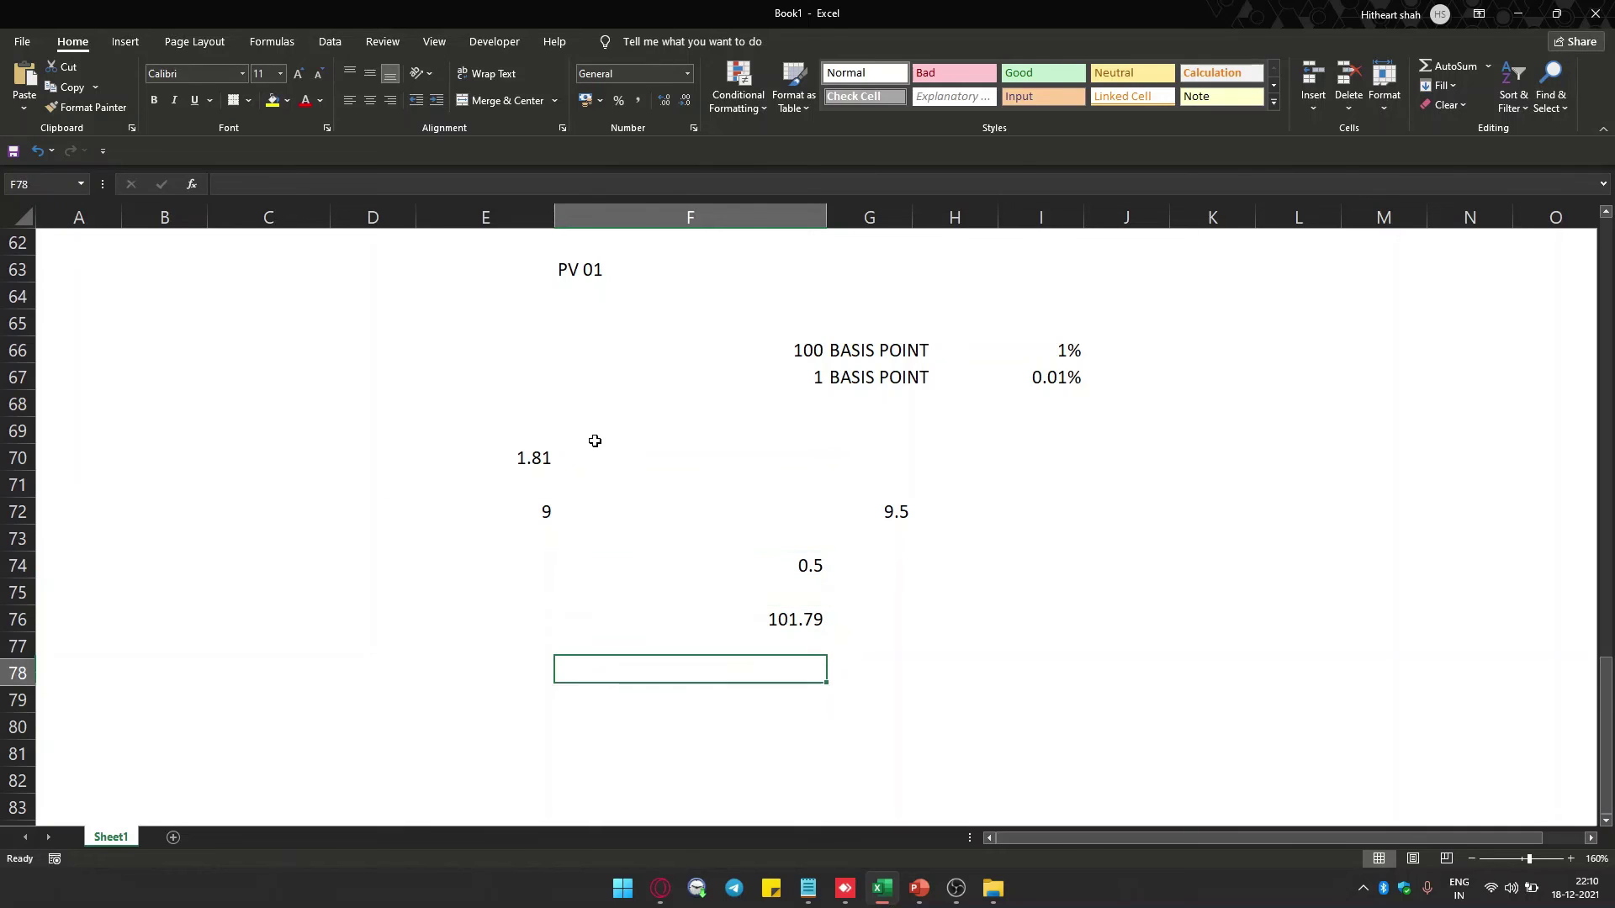
{"action": "type", "text": "0.5"}
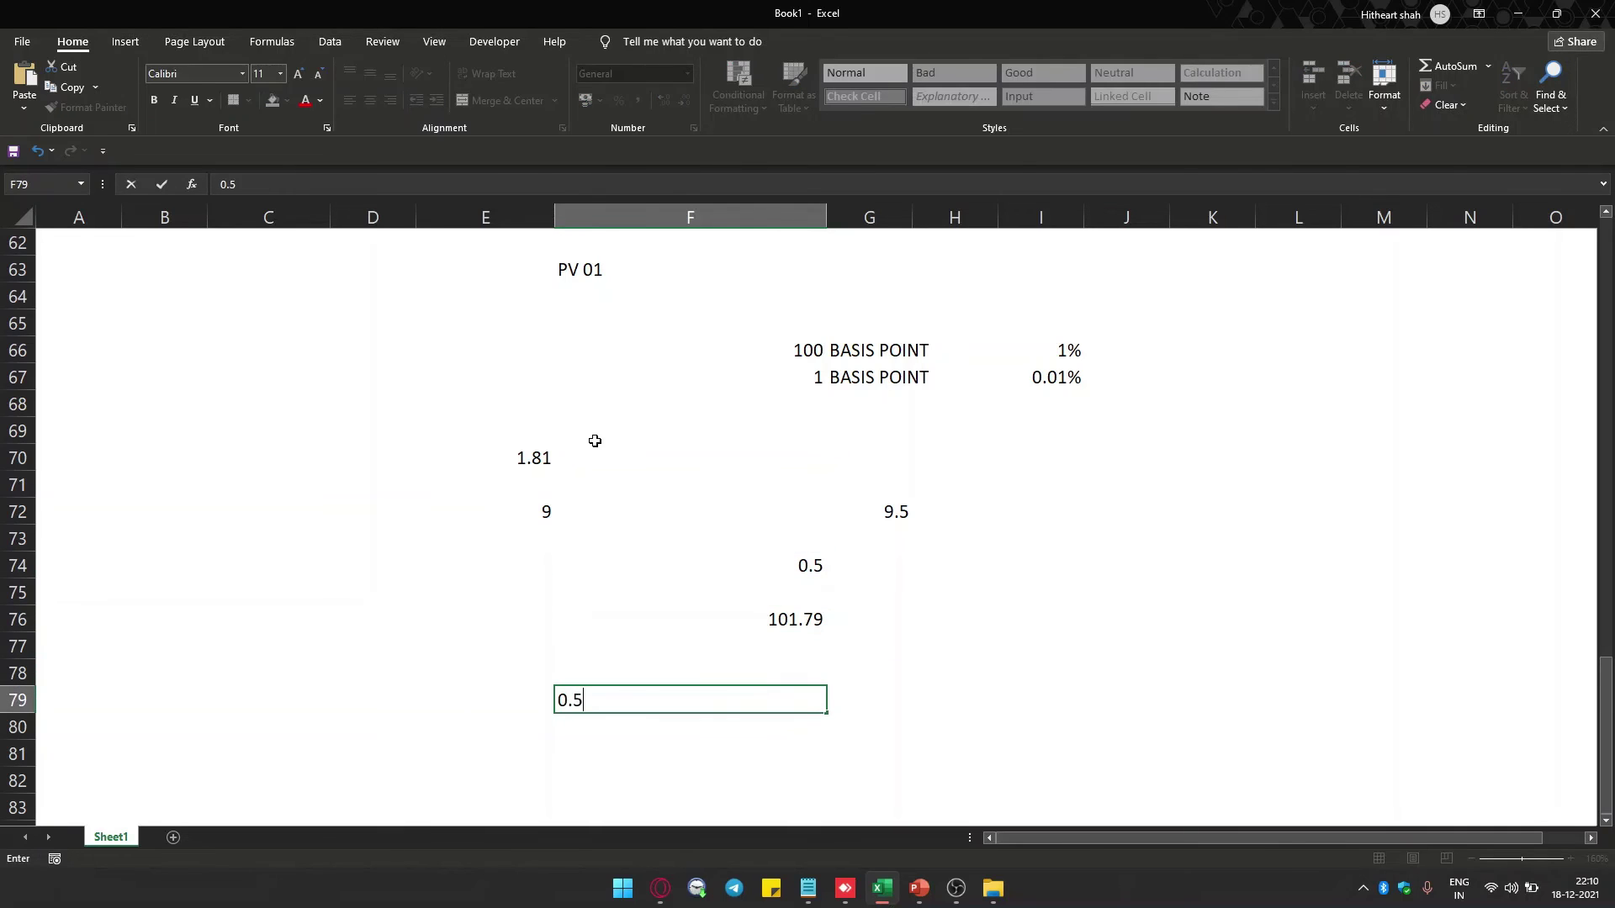
{"action": "key", "text": "Return"}
{"action": "key", "text": "Up"}
{"action": "key", "text": "Up"}
{"action": "key", "text": "Right"}
{"action": "key", "text": "Down"}
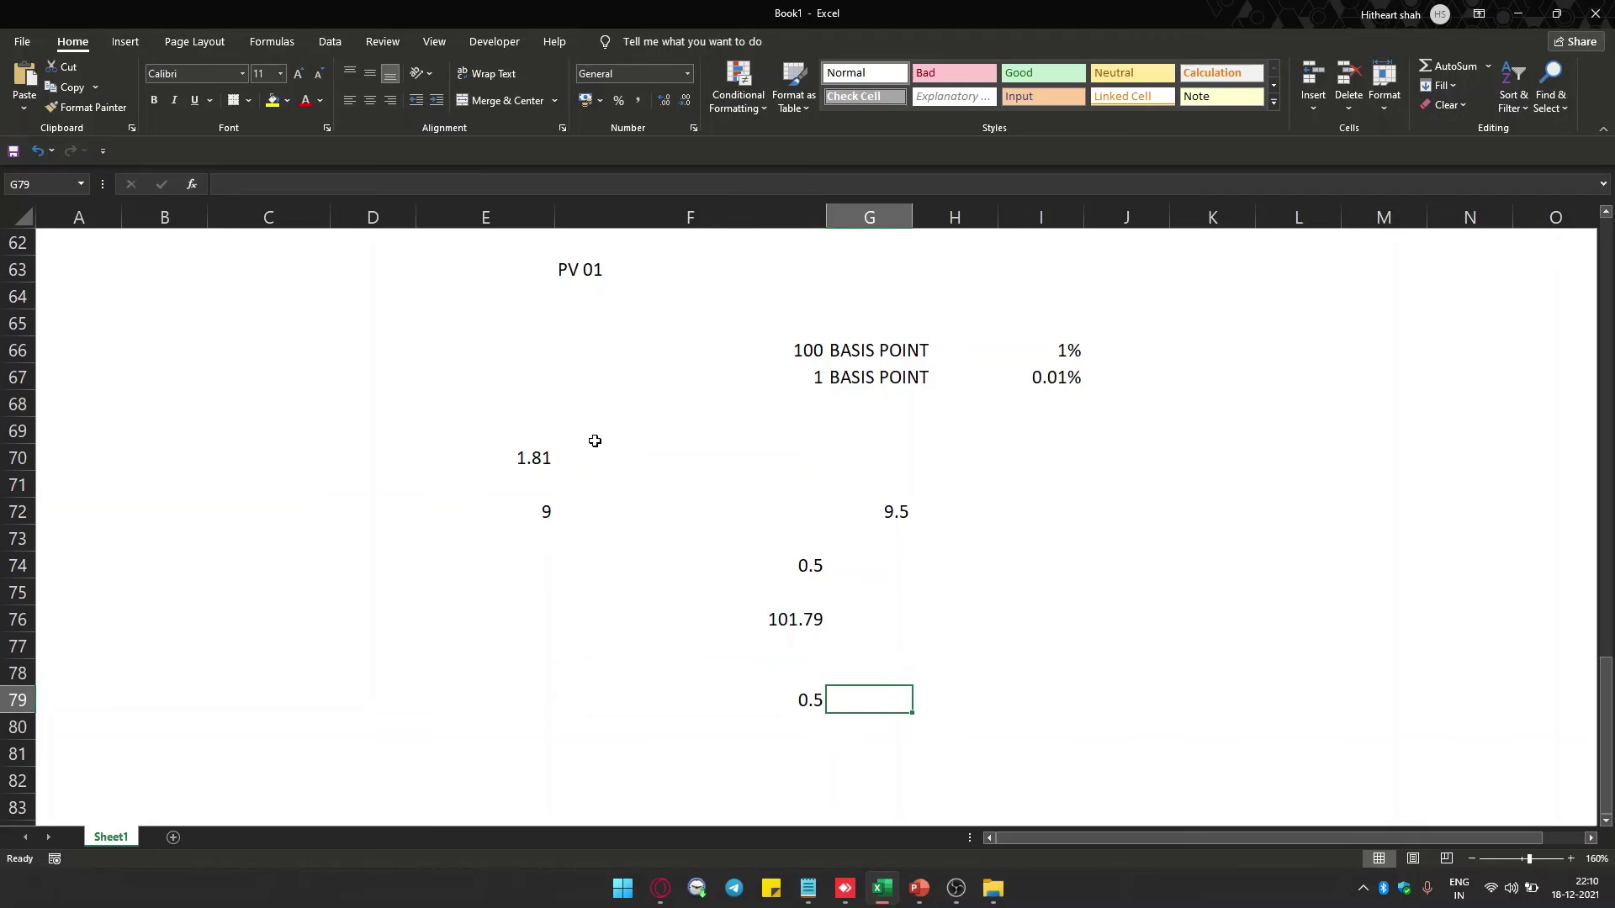
{"action": "type", "text": "="}
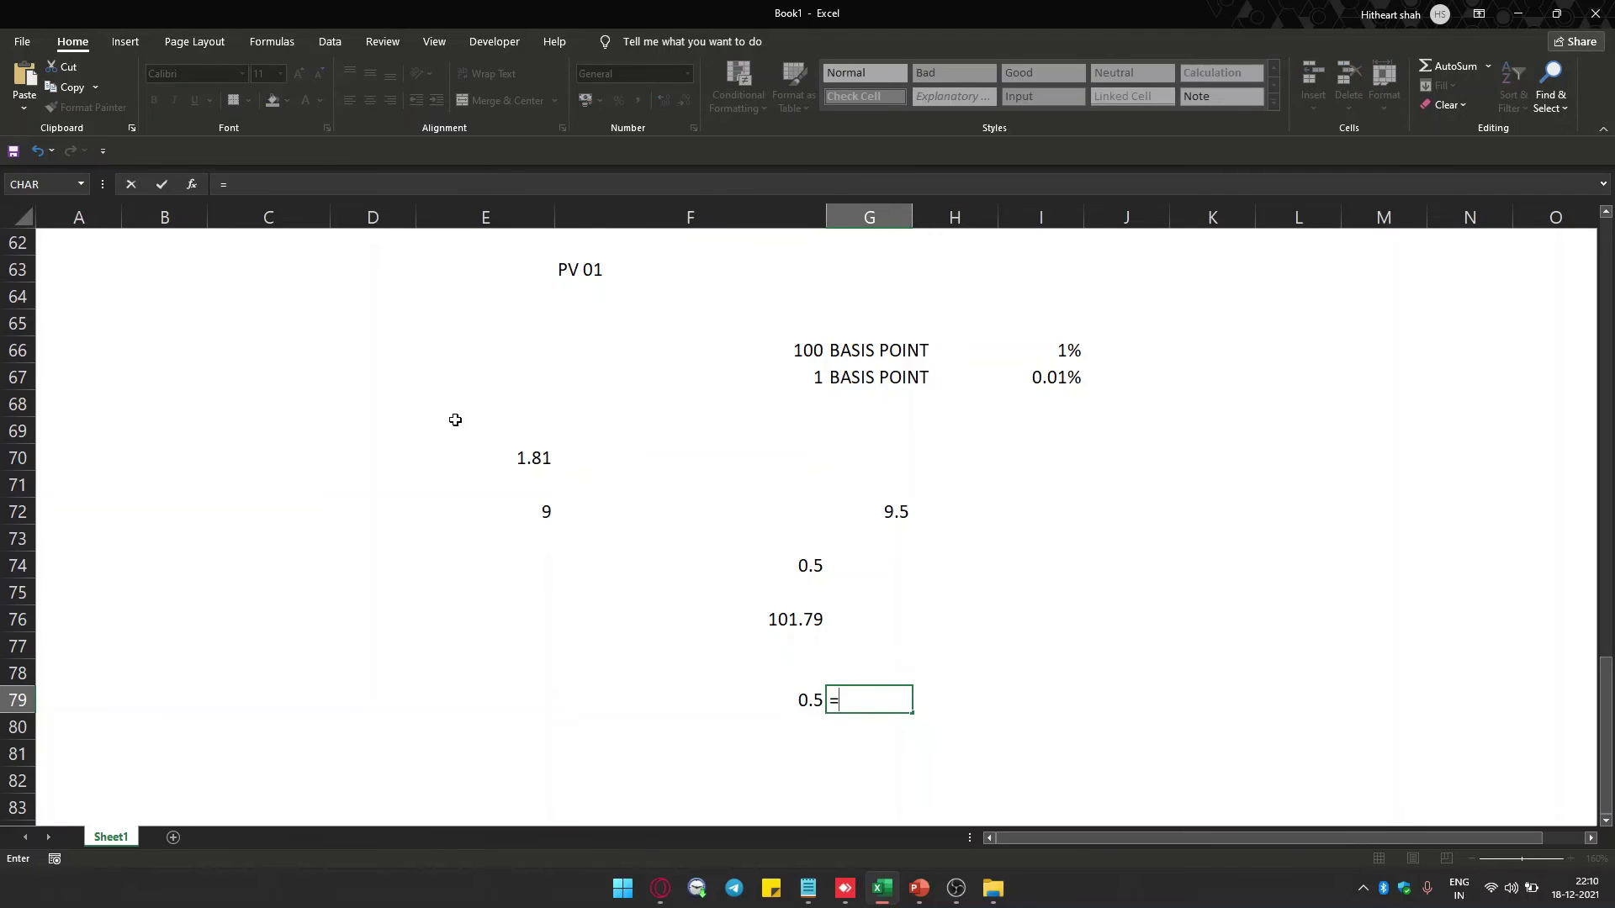
{"action": "left_click", "coordinate": [524, 458]}
{"action": "key", "text": "BackSpace"}
{"action": "key", "text": "BackSpace"}
{"action": "key", "text": "BackSpace"}
{"action": "key", "text": "BackSpace"}
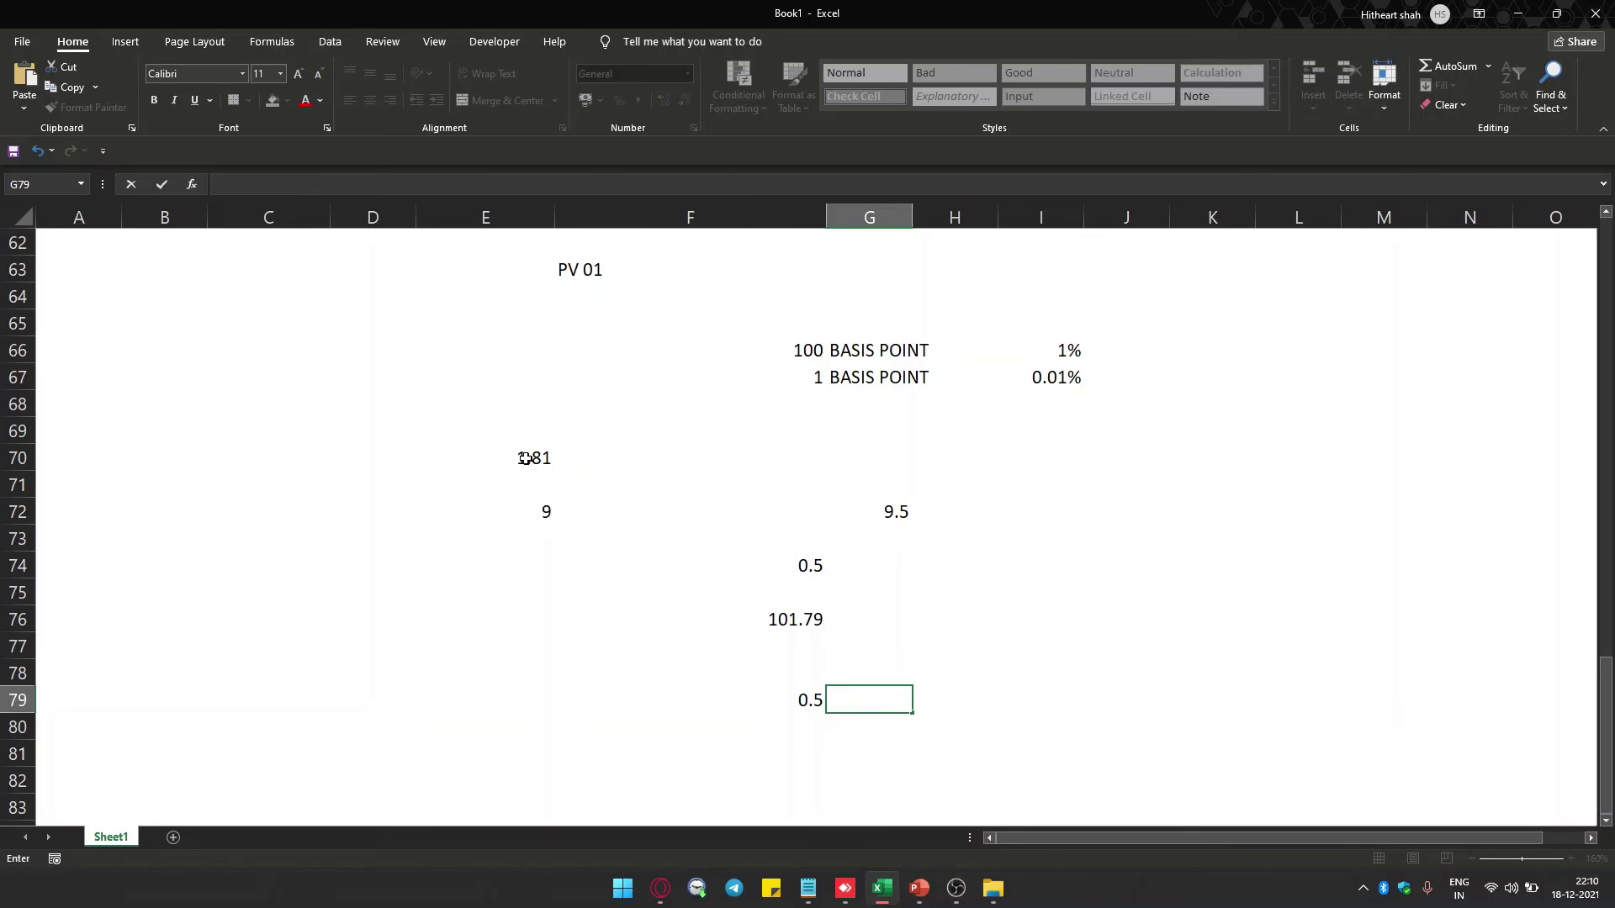
Enter the value 1.8 in G79 beside the 0.5.
{"action": "type", "text": "1.8"}
{"action": "key", "text": "Return"}
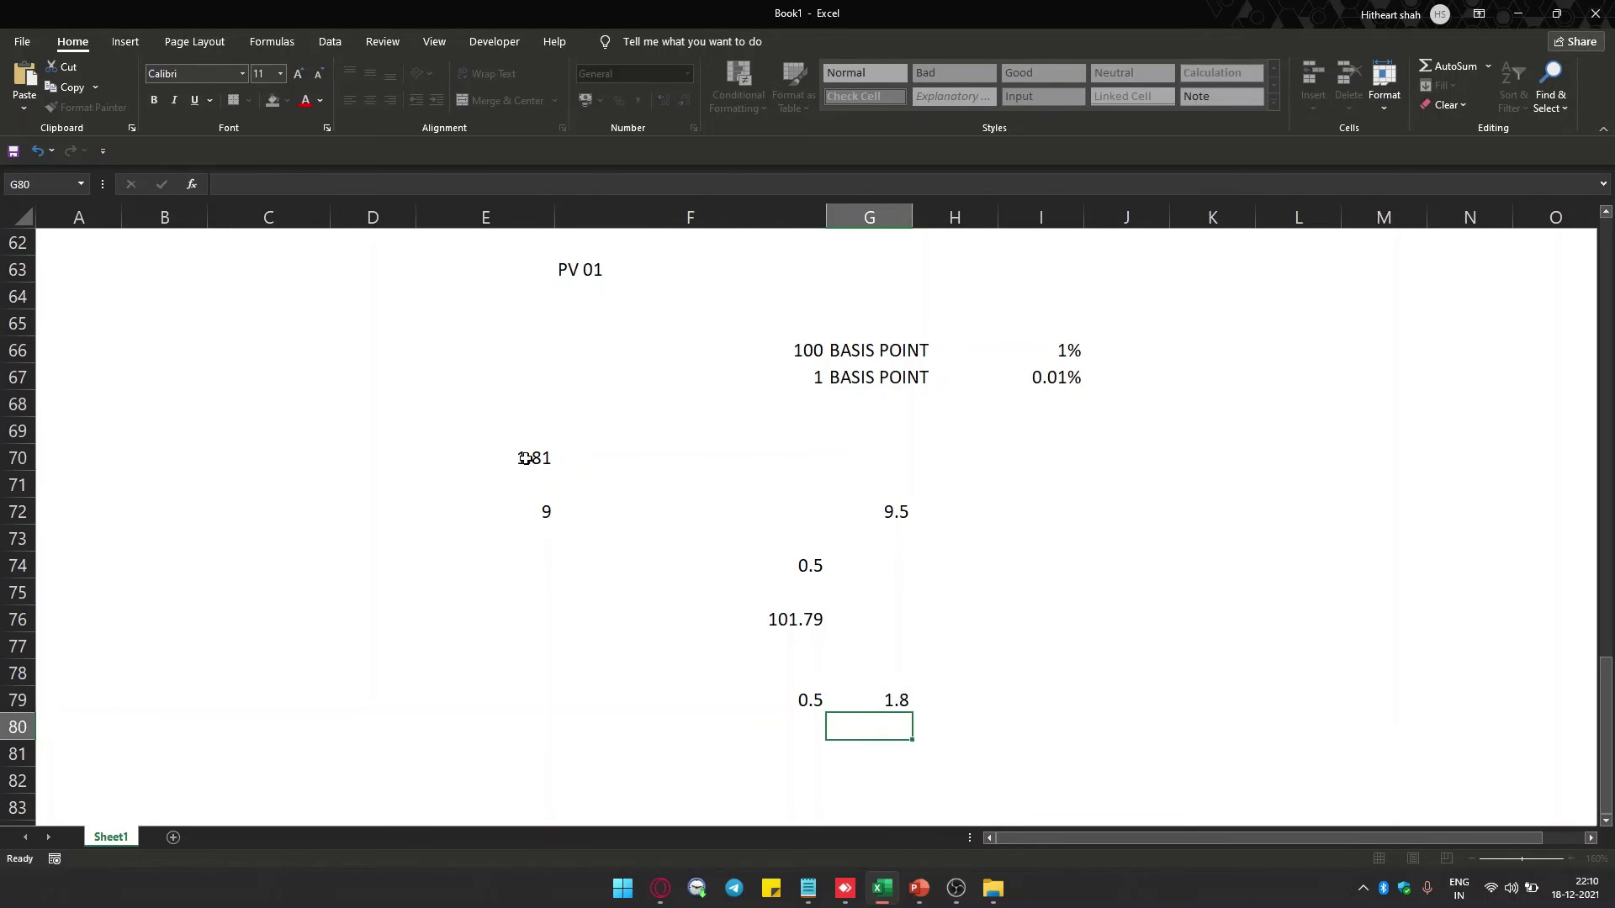
Enter the header DIFF in G78 above the 1.8.
{"action": "key", "text": "Up"}
{"action": "key", "text": "Up"}
{"action": "type", "text": "D"}
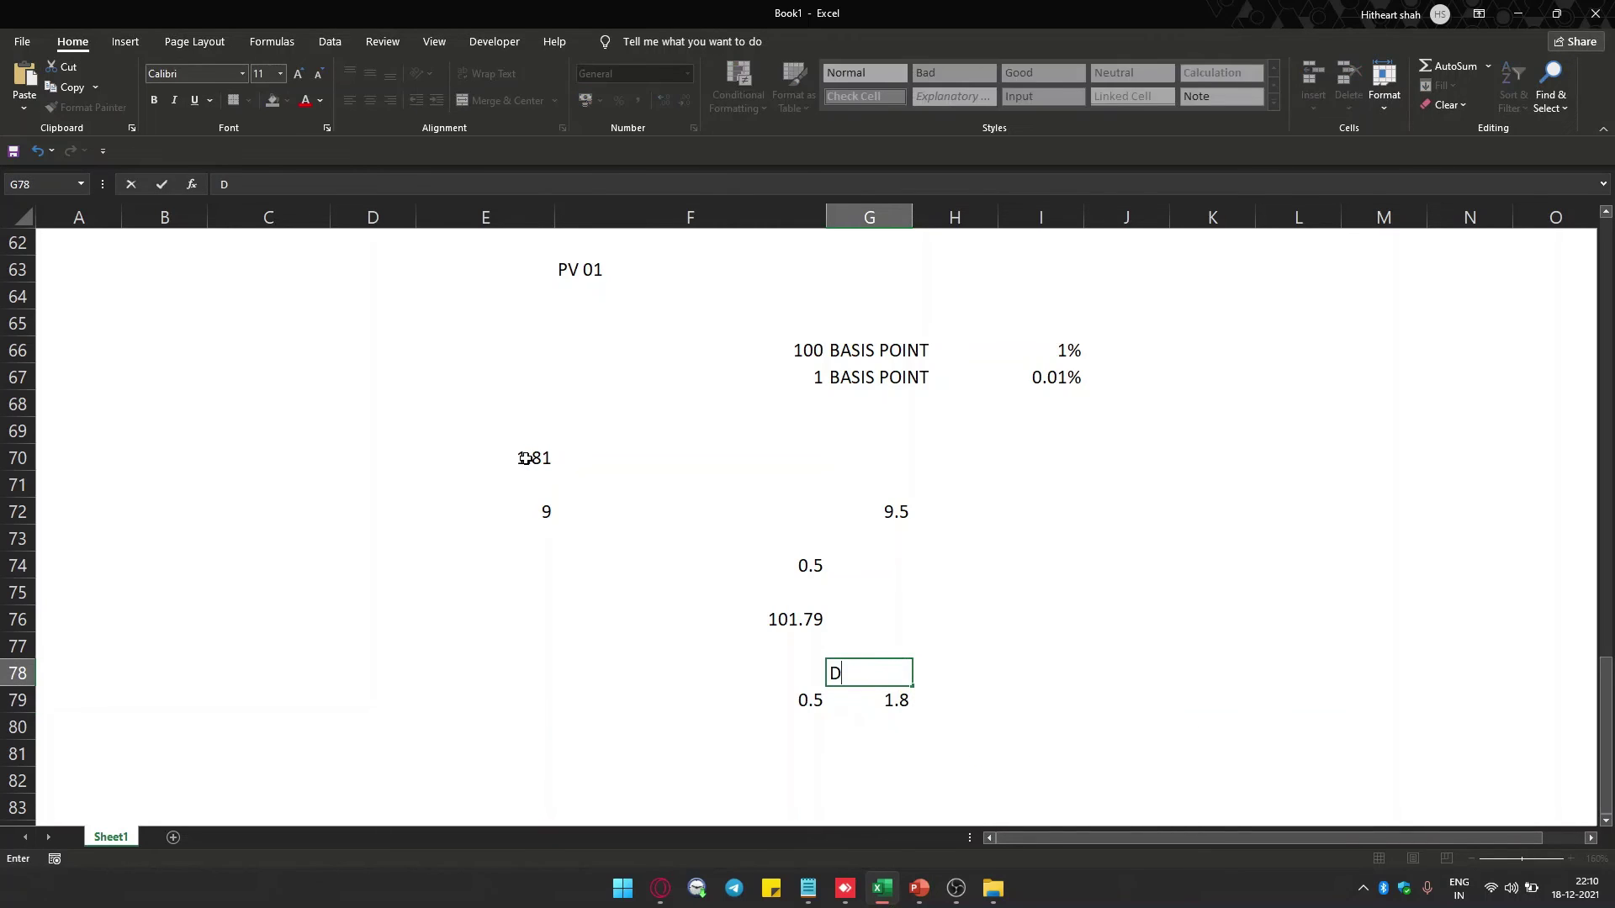
{"action": "type", "text": "IFF"}
{"action": "key", "text": "Return"}
{"action": "key", "text": "Up"}
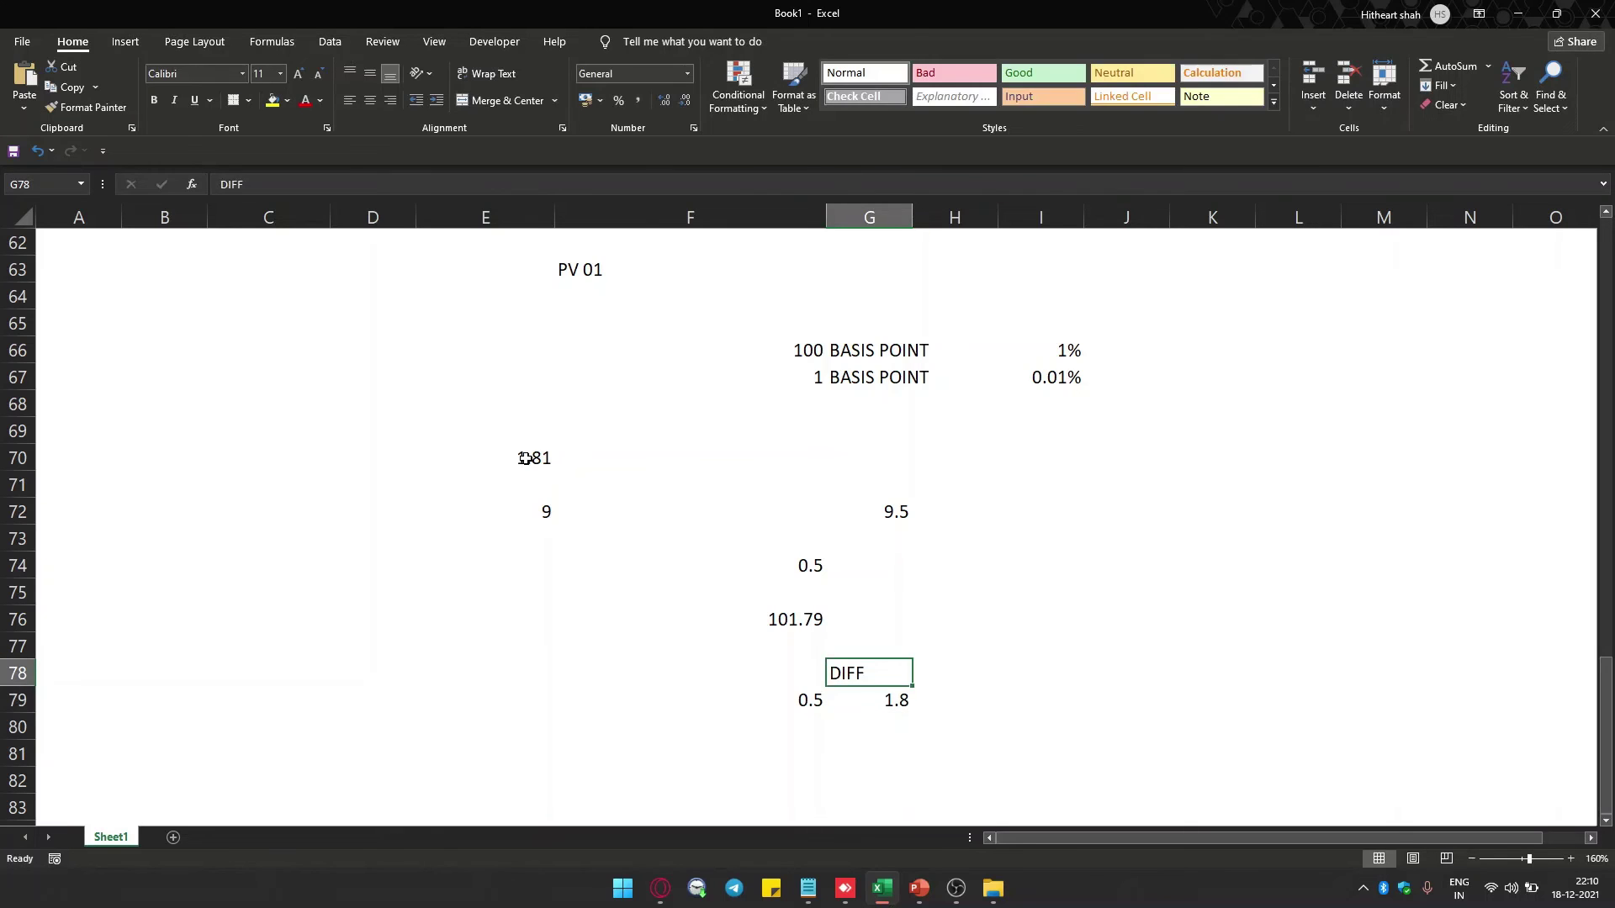
Enter the header YIELD CHANGE in F78 and left-align the 0.5 beneath it in F79.
{"action": "key", "text": "Left"}
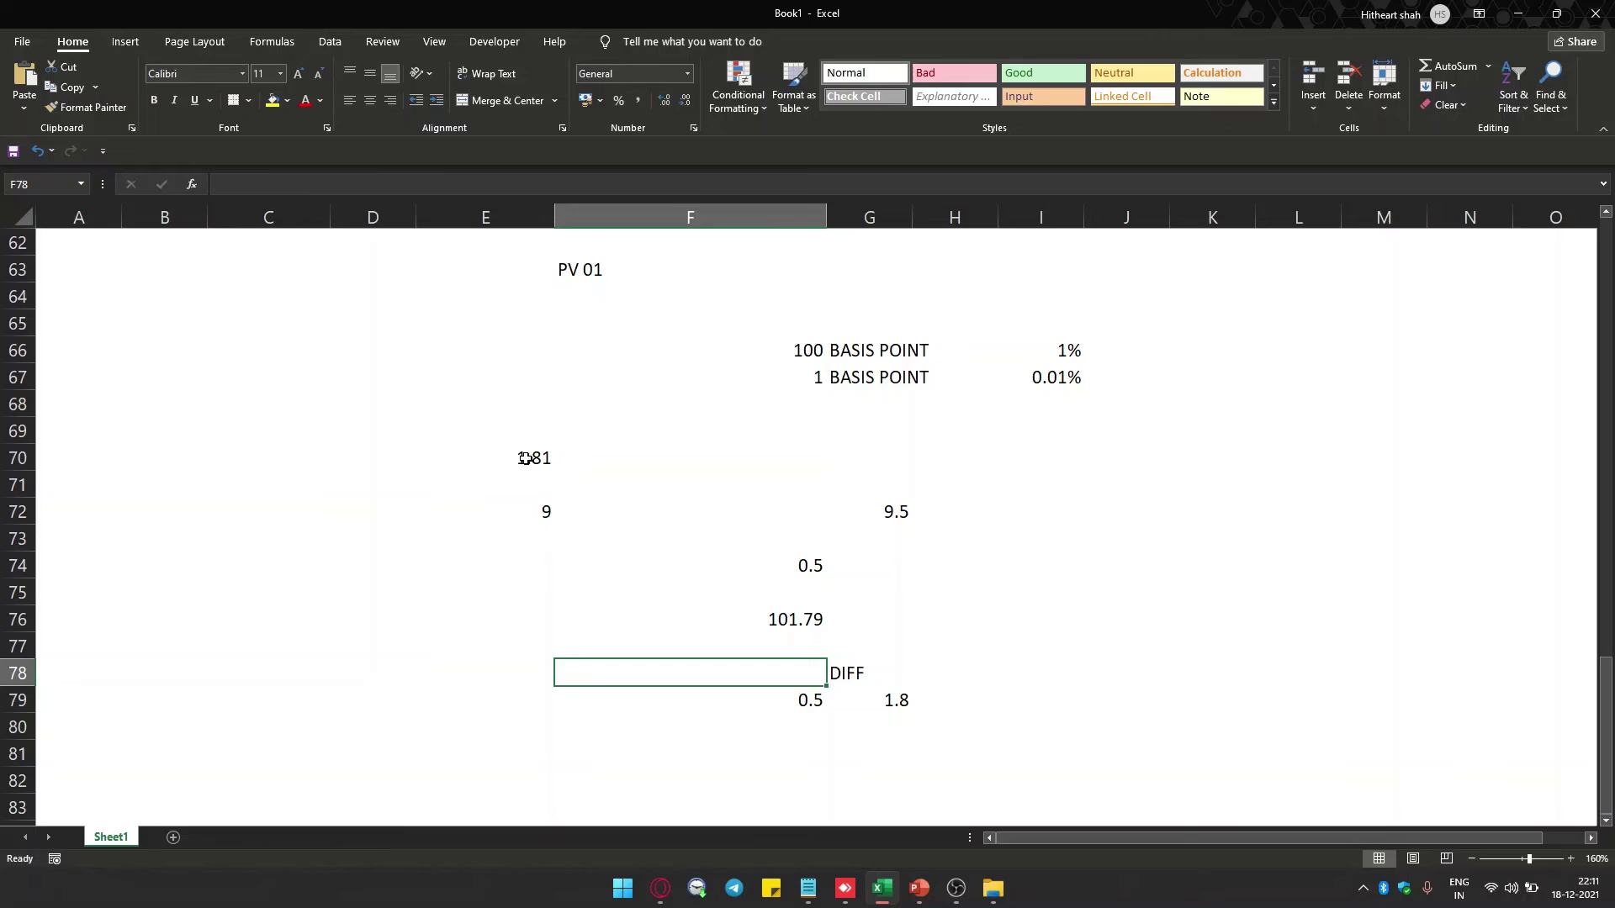
{"action": "type", "text": "YIELD CHANGE"}
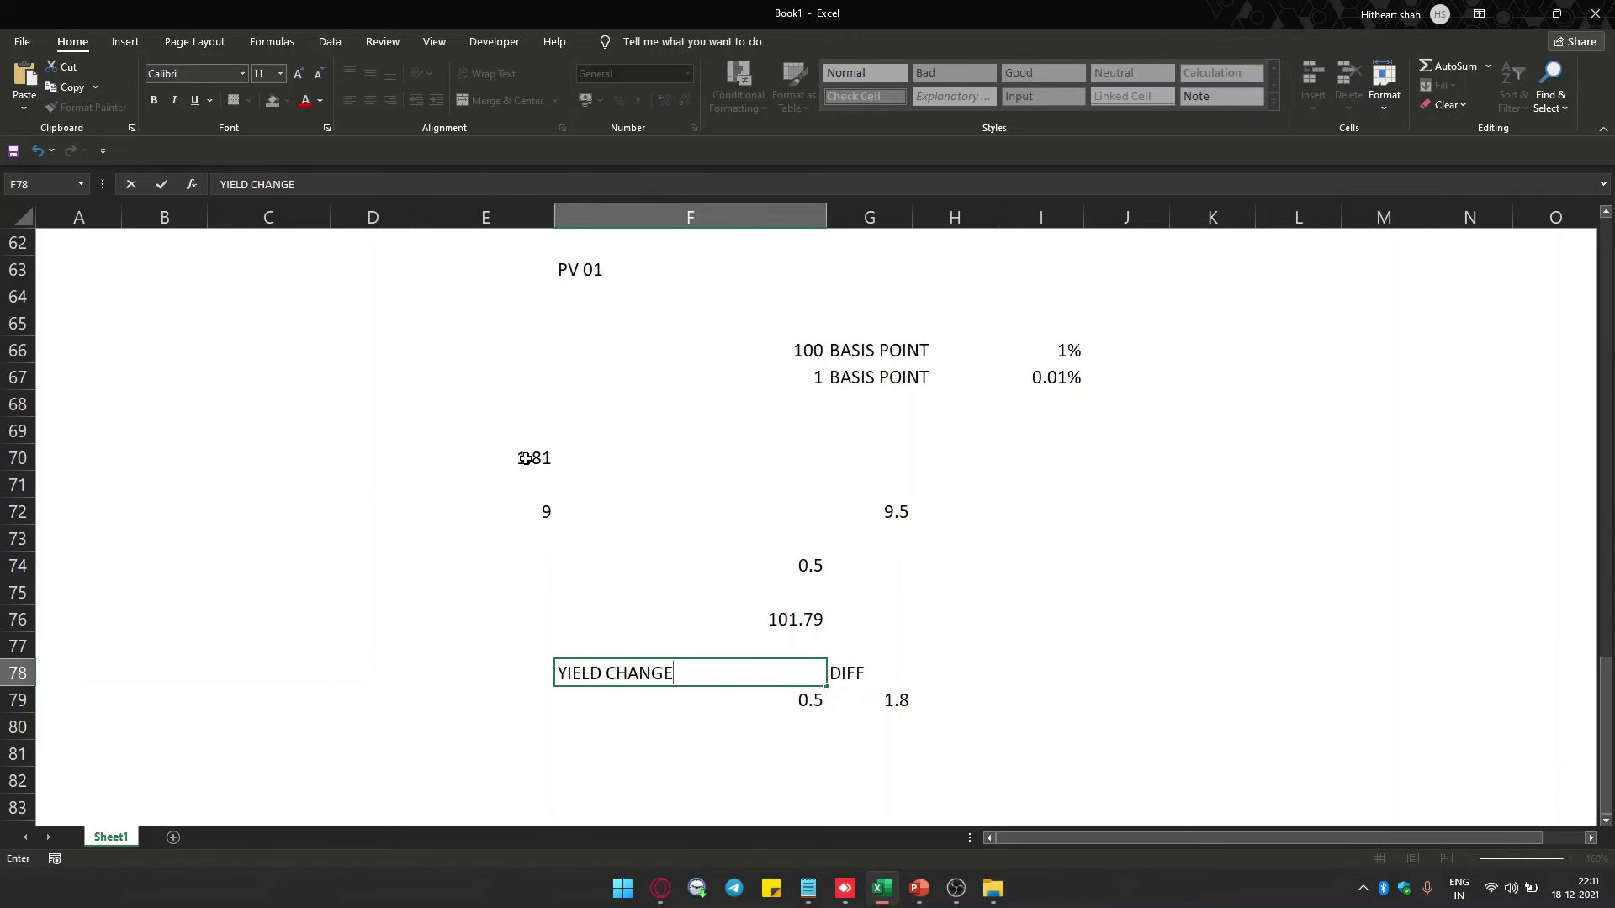
{"action": "key", "text": "Return"}
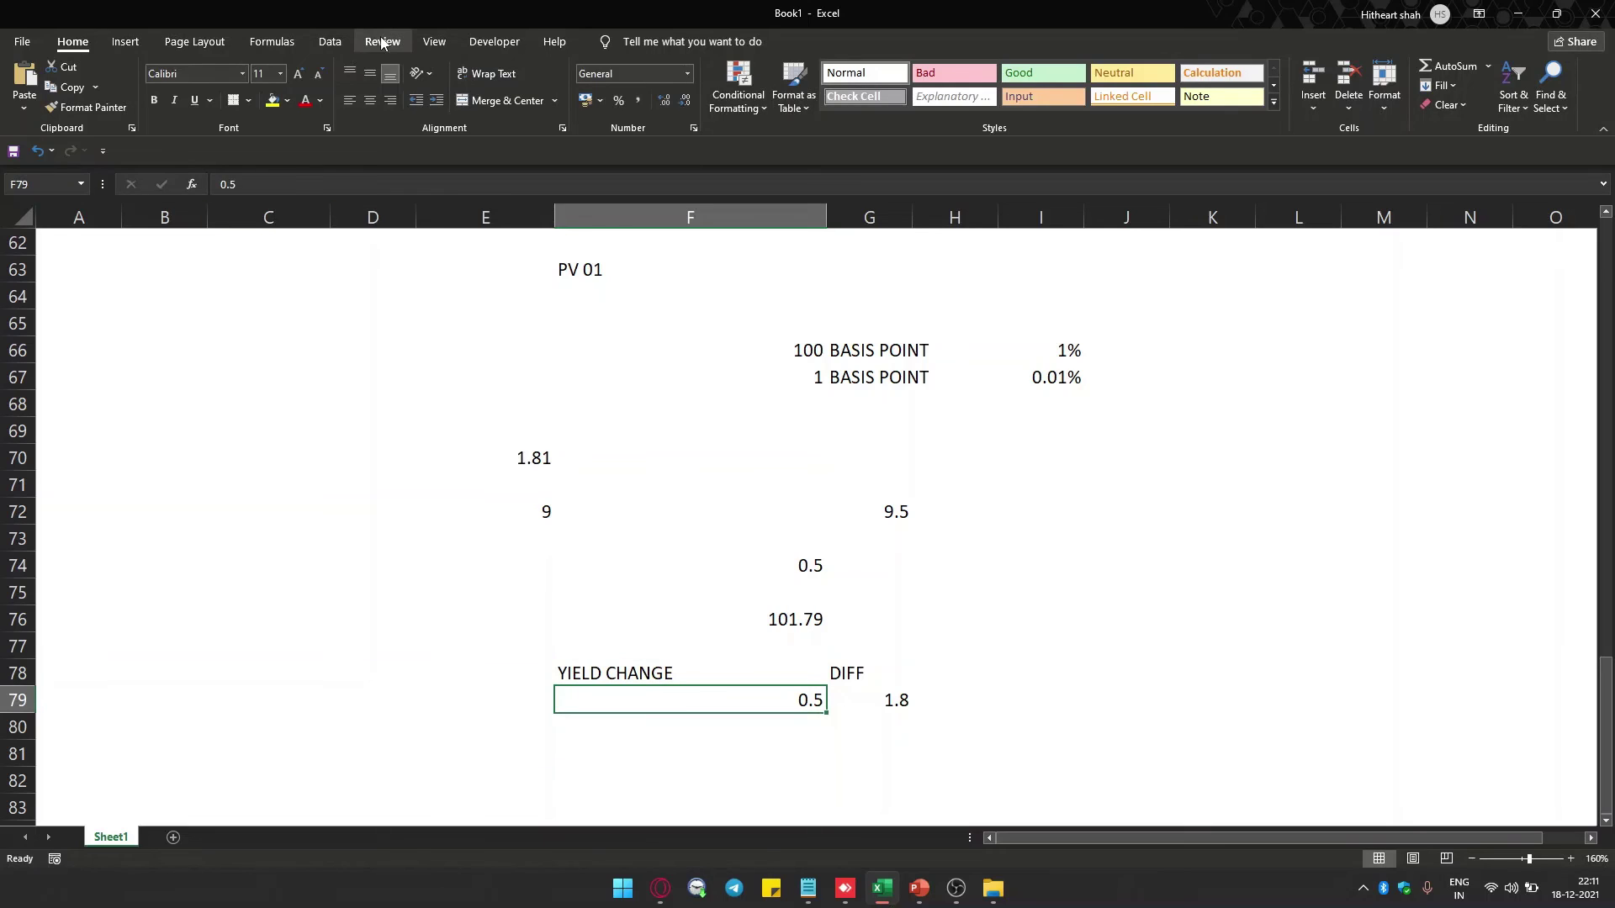
{"action": "left_click", "coordinate": [351, 101]}
{"action": "key", "text": "Return"}
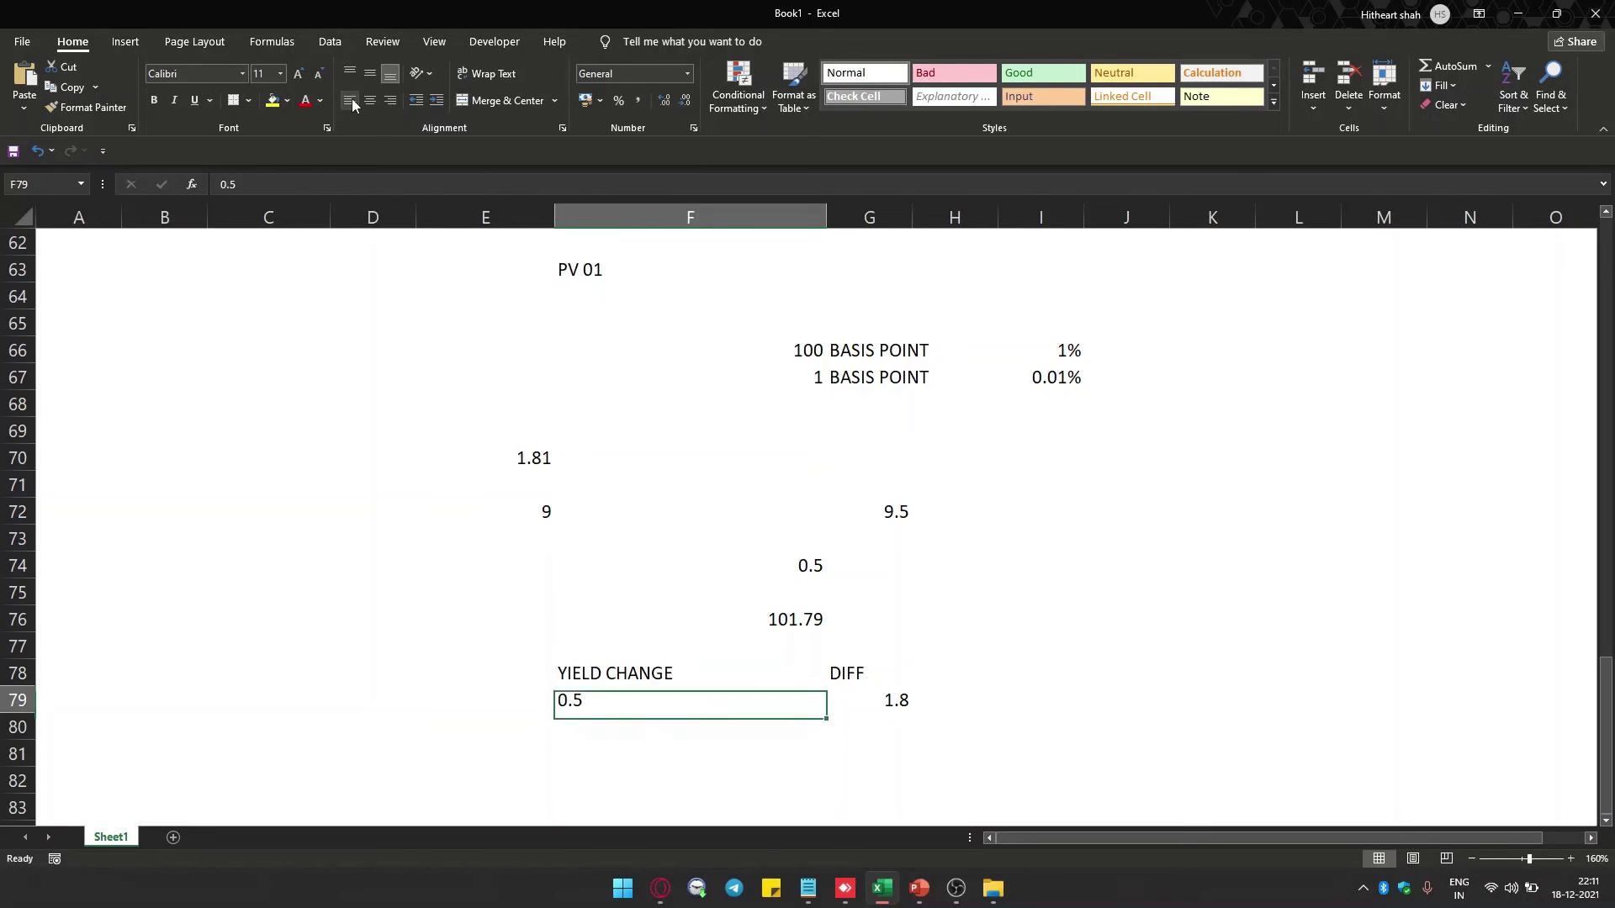
Calculate the price effect in I79 by multiplying G79 by F79.
{"action": "key", "text": "Up"}
{"action": "key", "text": "Right"}
{"action": "key", "text": "Right"}
{"action": "key", "text": "Right"}
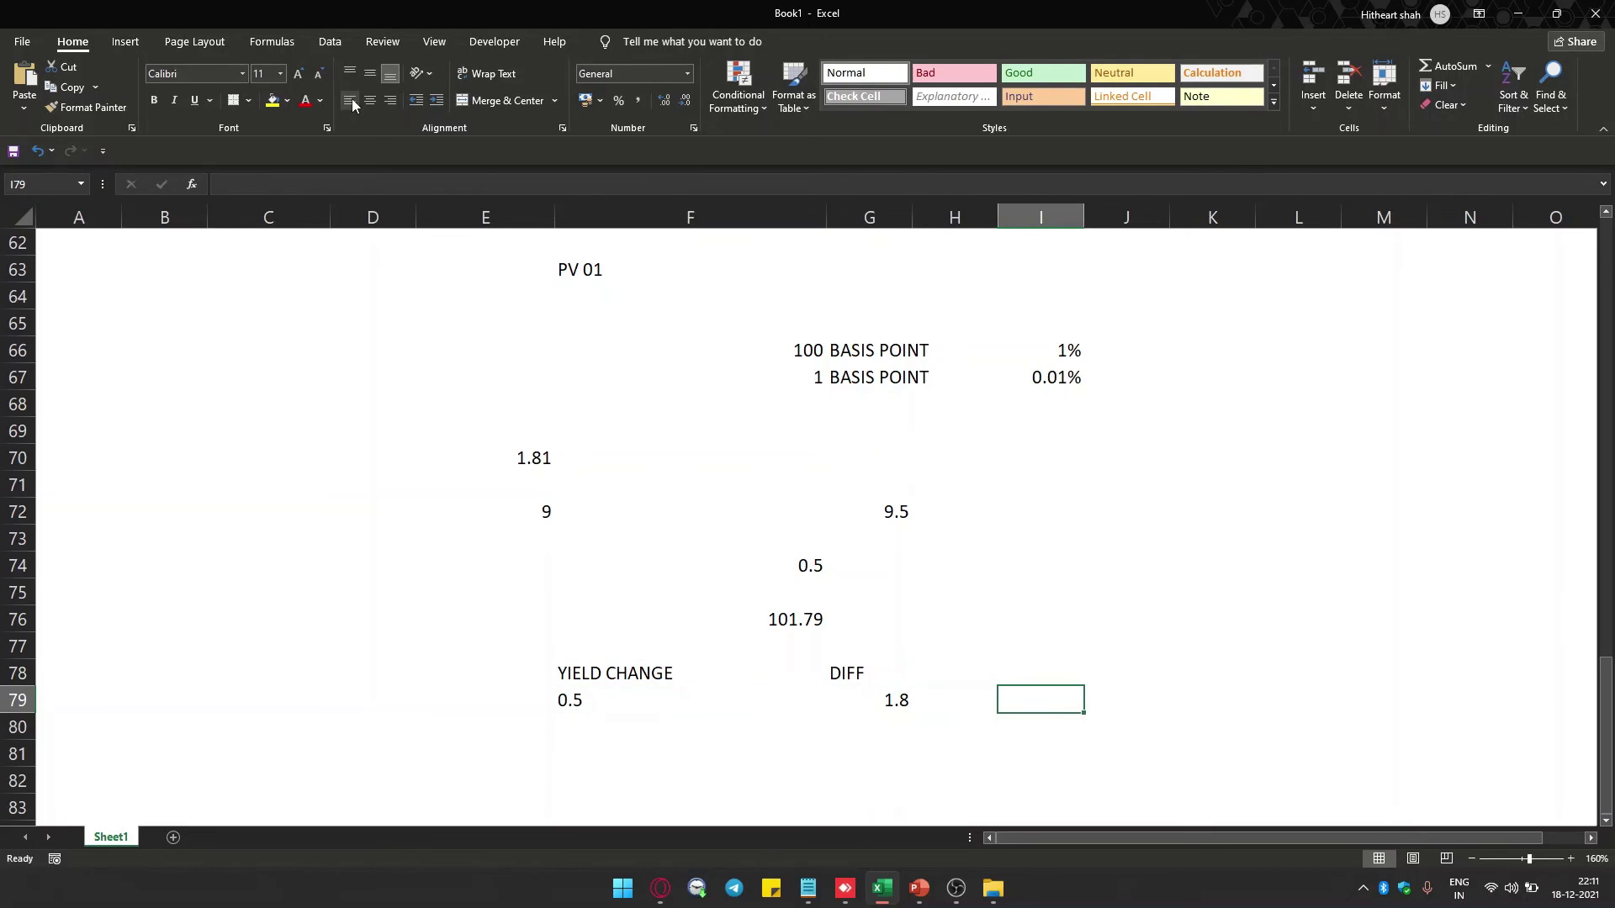
{"action": "type", "text": "="}
{"action": "key", "text": "Left"}
{"action": "key", "text": "Left"}
{"action": "key", "text": "Left"}
{"action": "key", "text": "Right"}
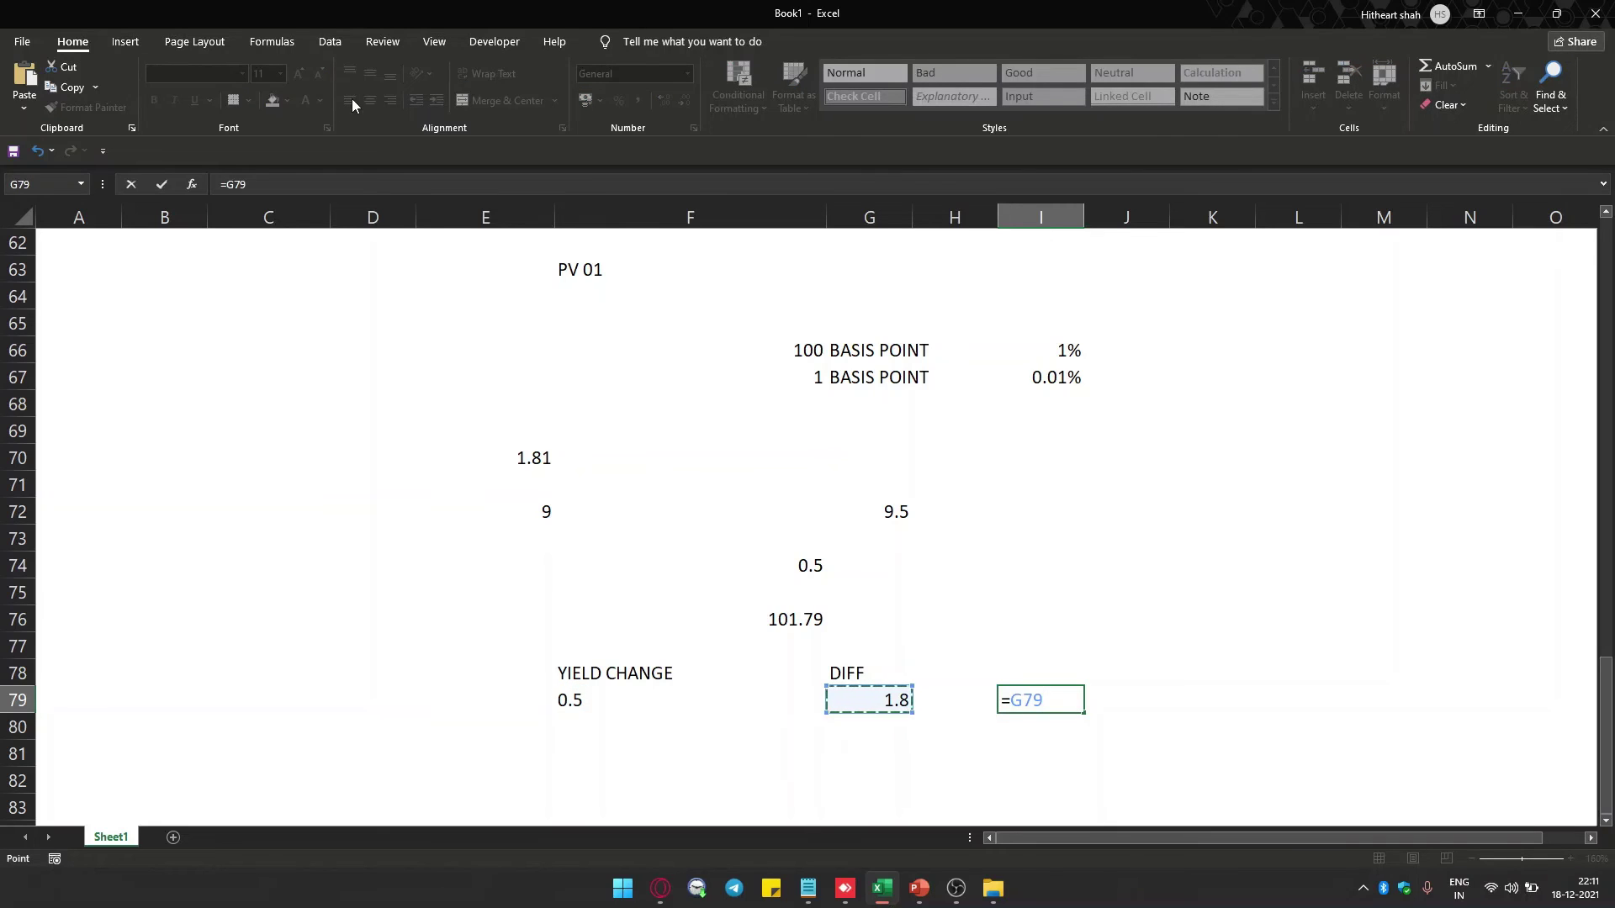
{"action": "type", "text": "*"}
{"action": "key", "text": "Left"}
{"action": "key", "text": "Left"}
{"action": "key", "text": "Left"}
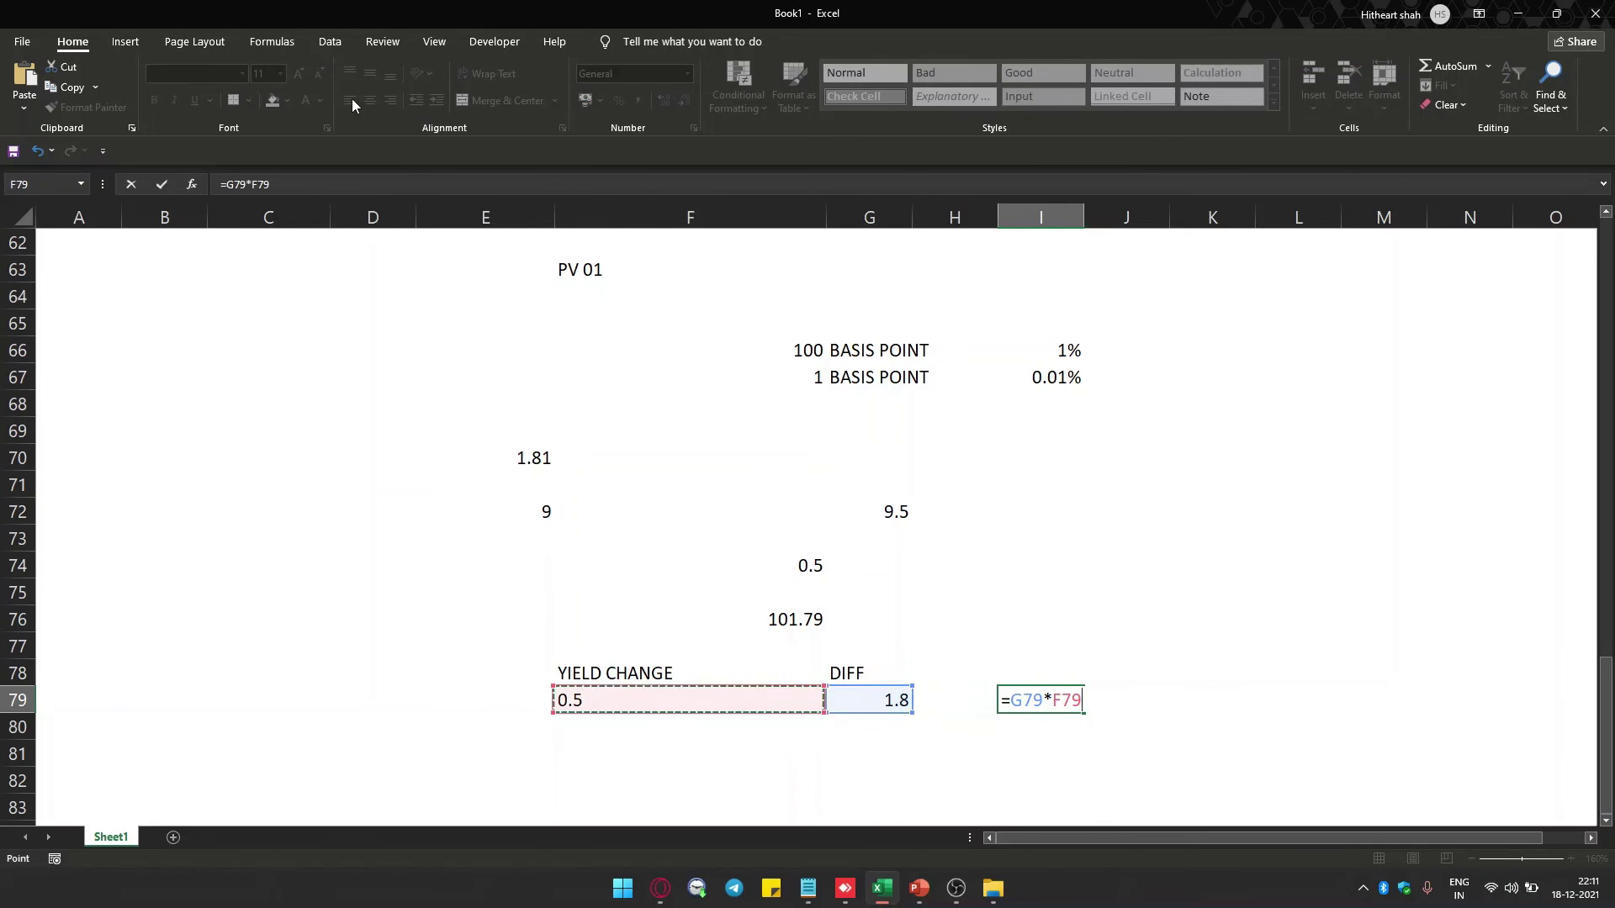
{"action": "key", "text": "Return"}
{"action": "key", "text": "Up"}
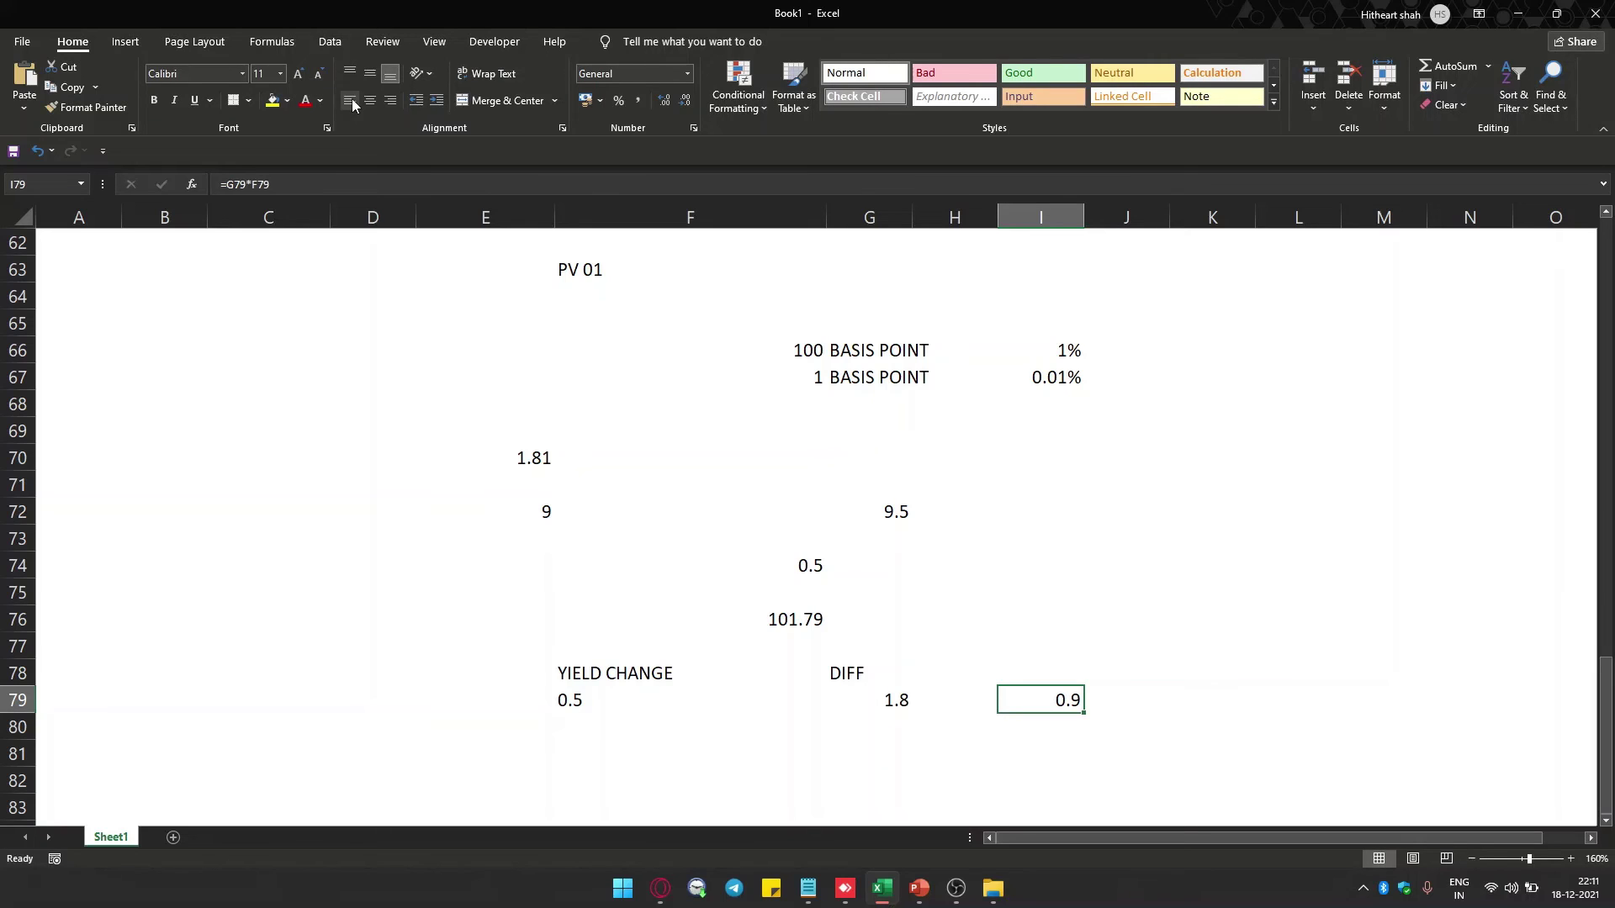
{"action": "key", "text": "Up"}
{"action": "key", "text": "Up"}
{"action": "key", "text": "Left"}
{"action": "key", "text": "Left"}
{"action": "key", "text": "Left"}
{"action": "key", "text": "Left"}
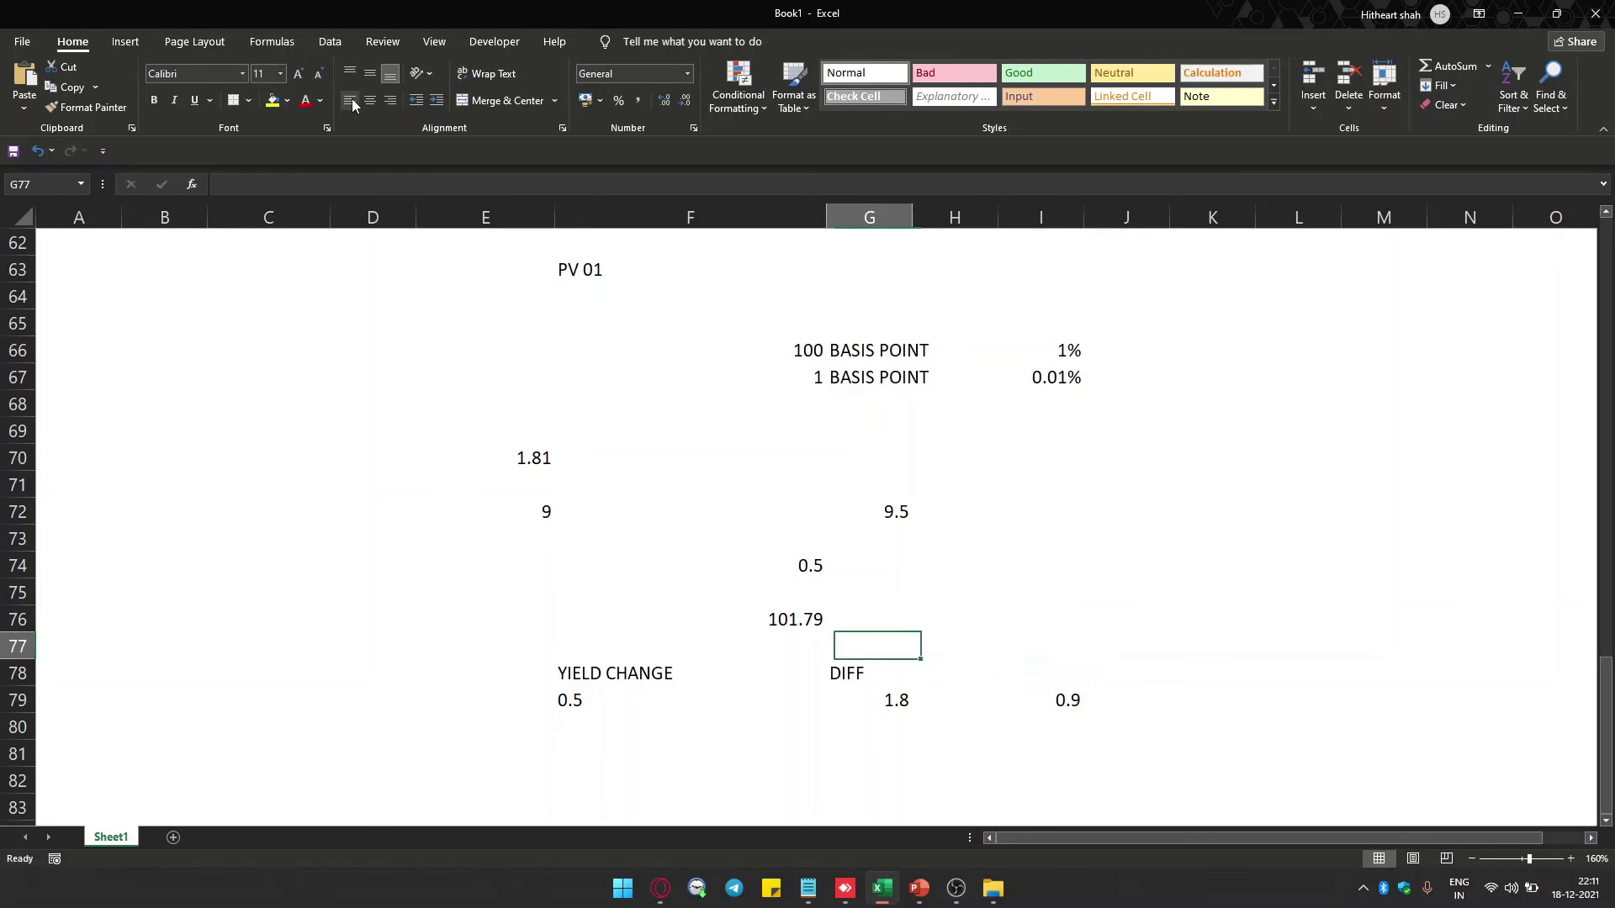
{"action": "key", "text": "Down"}
{"action": "key", "text": "Right"}
{"action": "key", "text": "Down"}
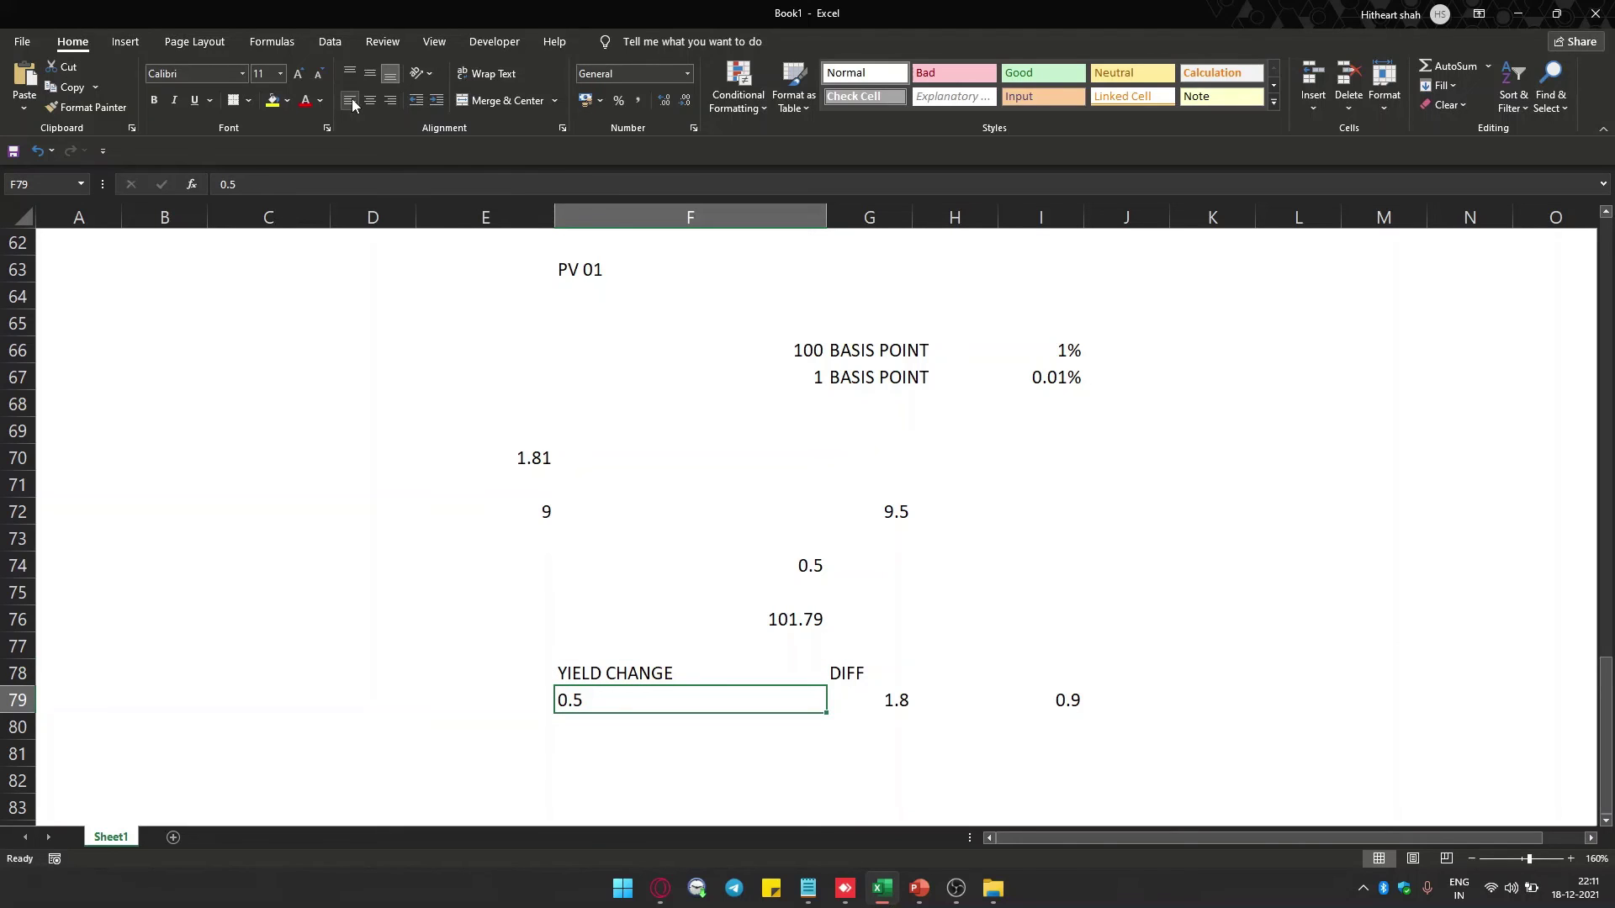
{"action": "key", "text": "Right"}
{"action": "key", "text": "Up"}
{"action": "key", "text": "Up"}
{"action": "key", "text": "Right"}
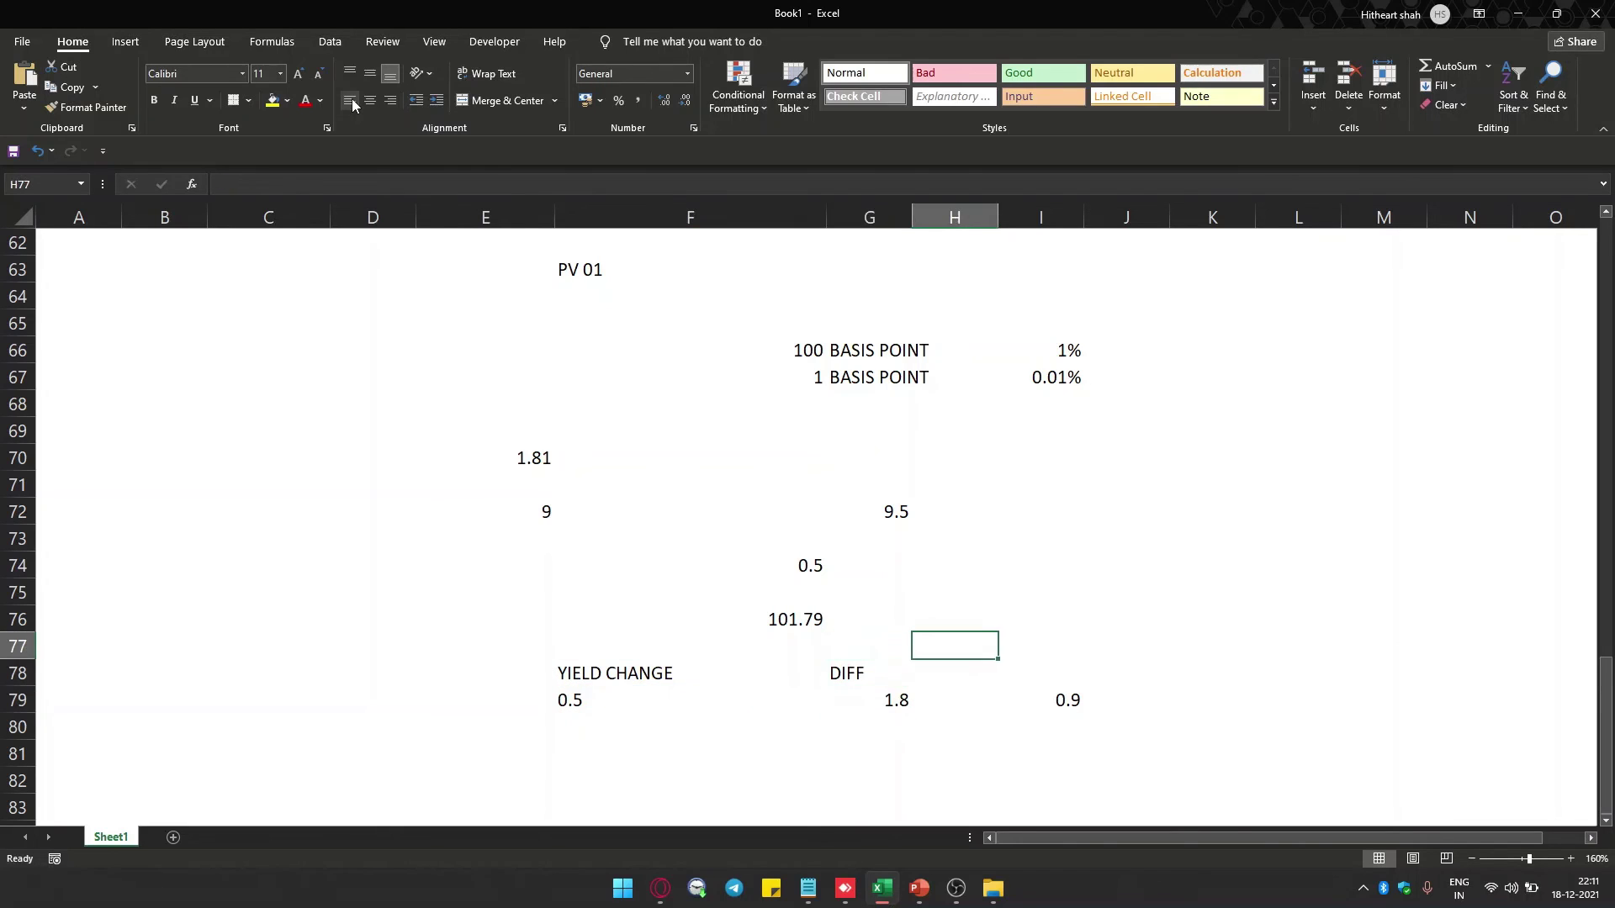
{"action": "key", "text": "Up"}
{"action": "key", "text": "Left"}
{"action": "key", "text": "Right"}
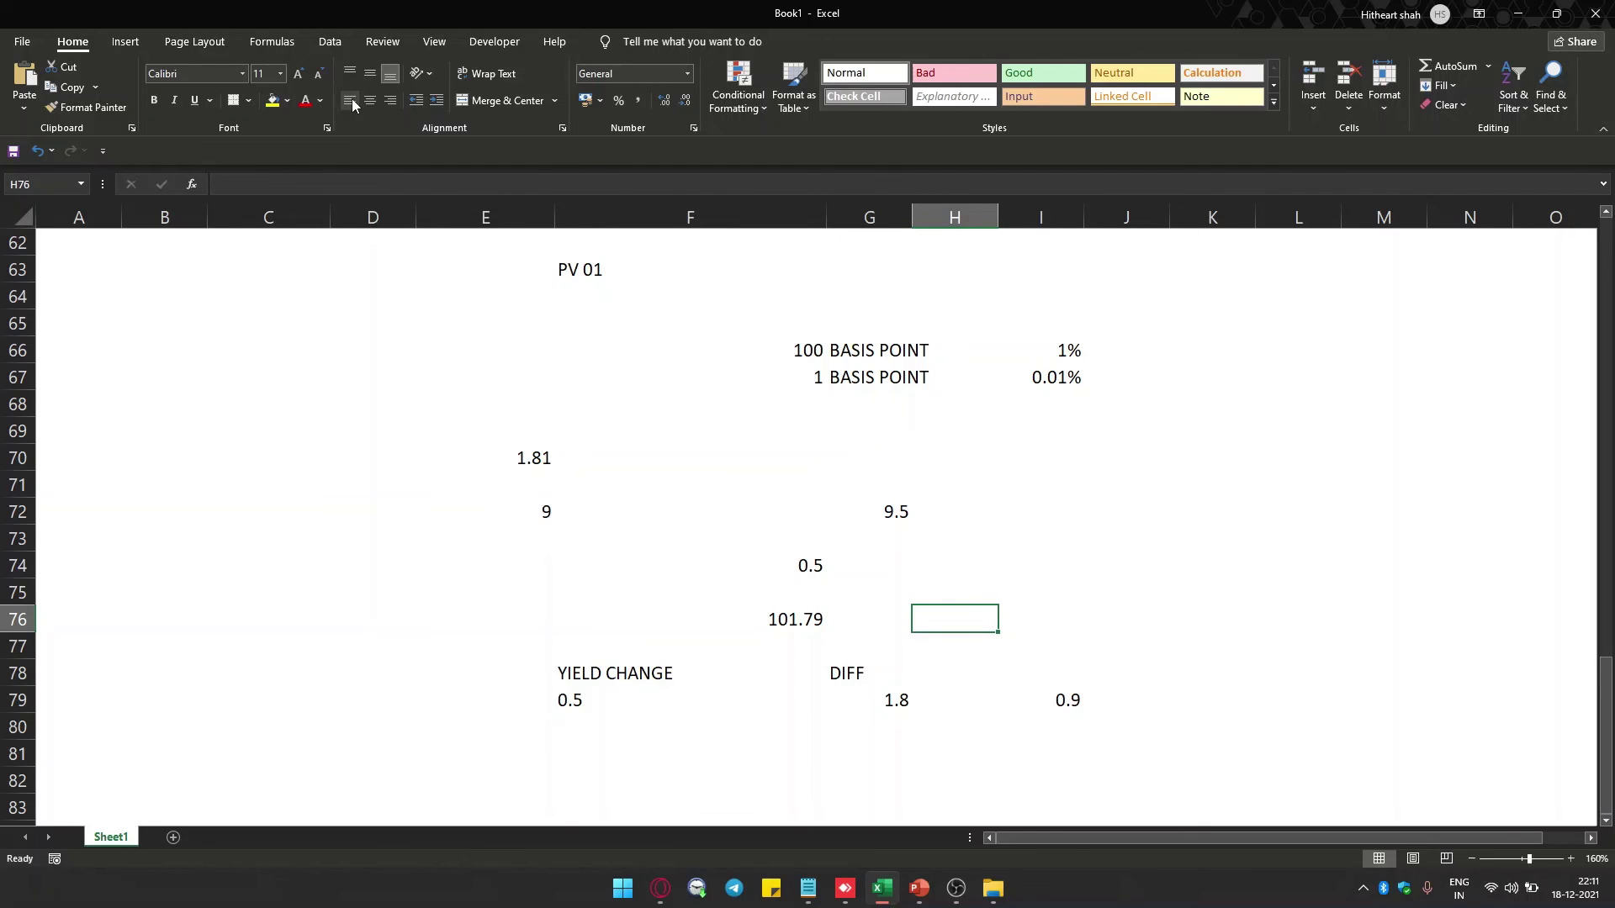
{"action": "key", "text": "Right"}
{"action": "key", "text": "Down"}
{"action": "key", "text": "Down"}
{"action": "key", "text": "Down"}
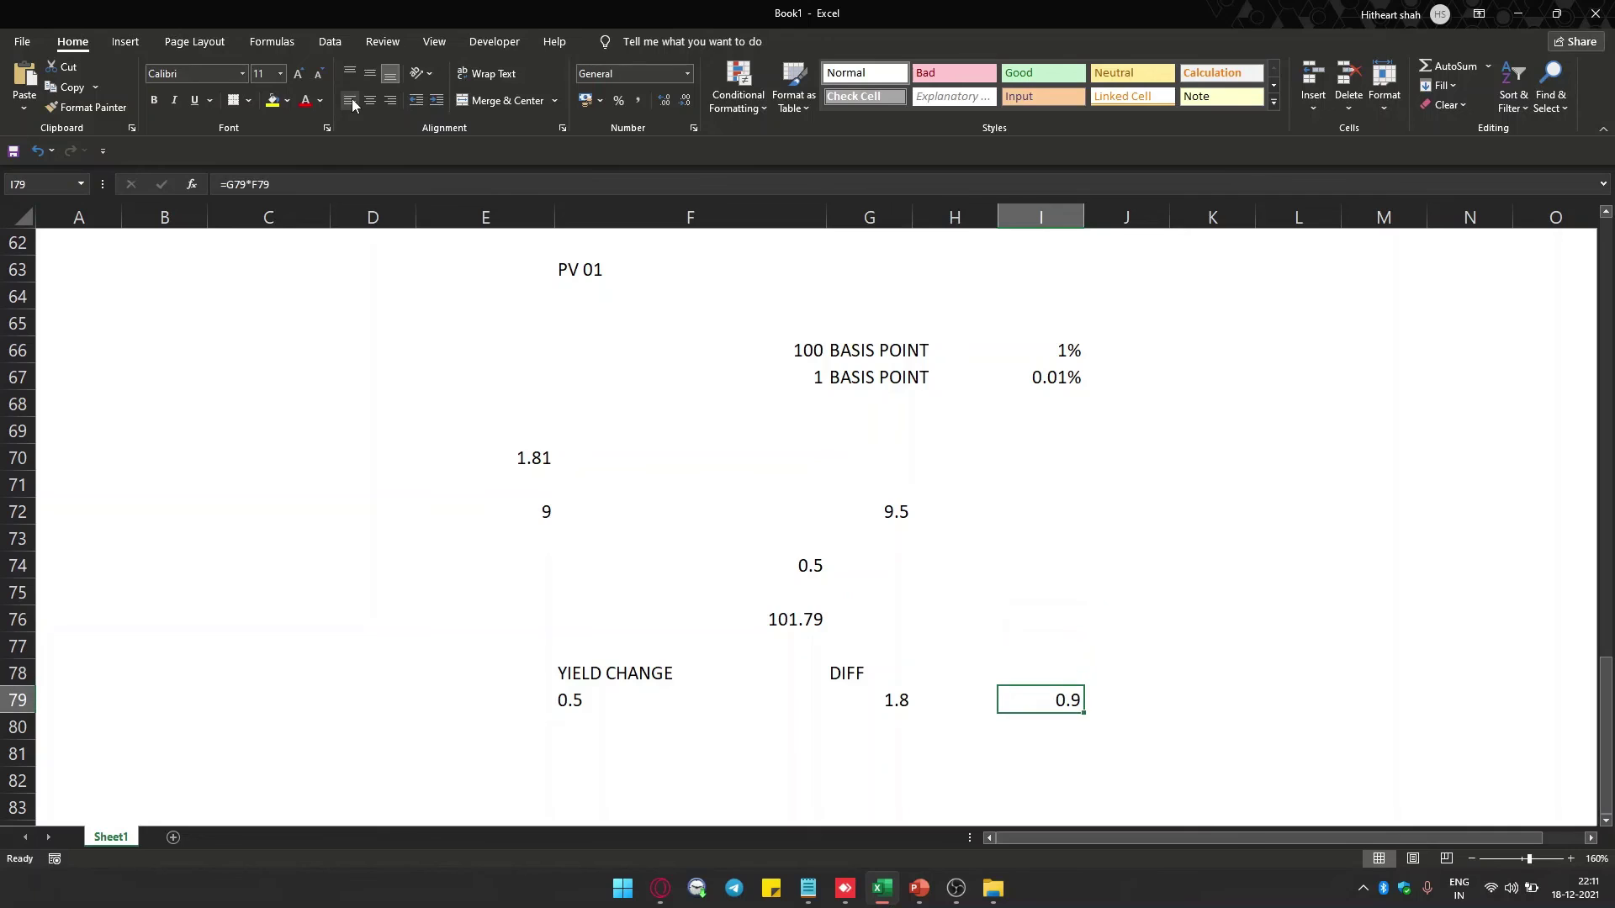
{"action": "key", "text": "Left"}
{"action": "key", "text": "Left"}
{"action": "key", "text": "Left"}
{"action": "key", "text": "Right"}
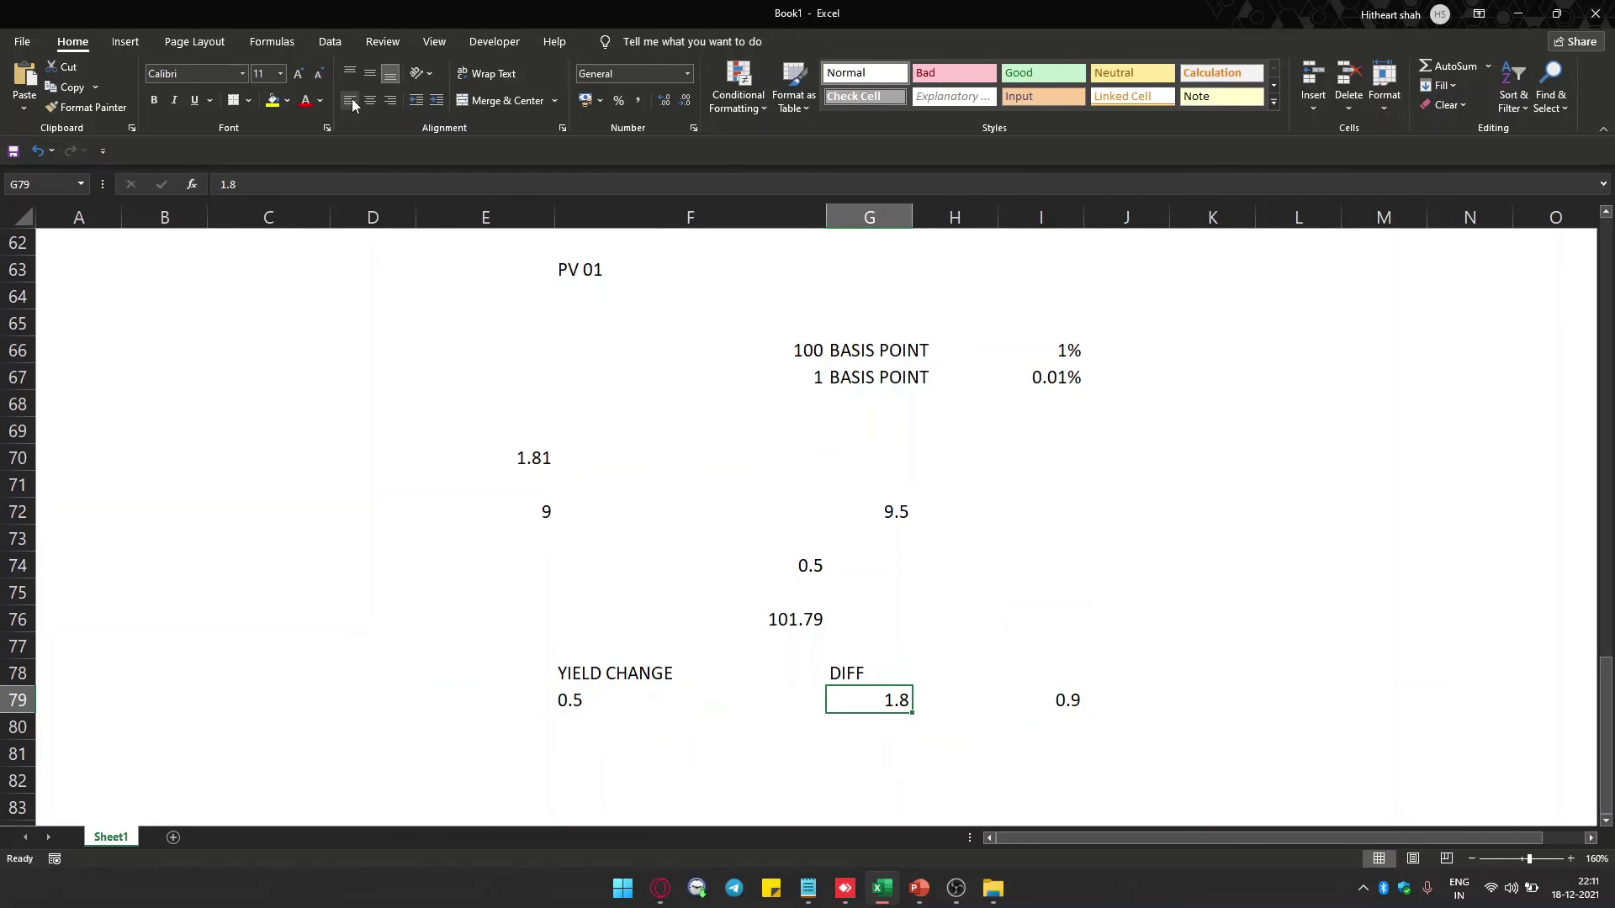
{"action": "key", "text": "Right"}
{"action": "key", "text": "Right"}
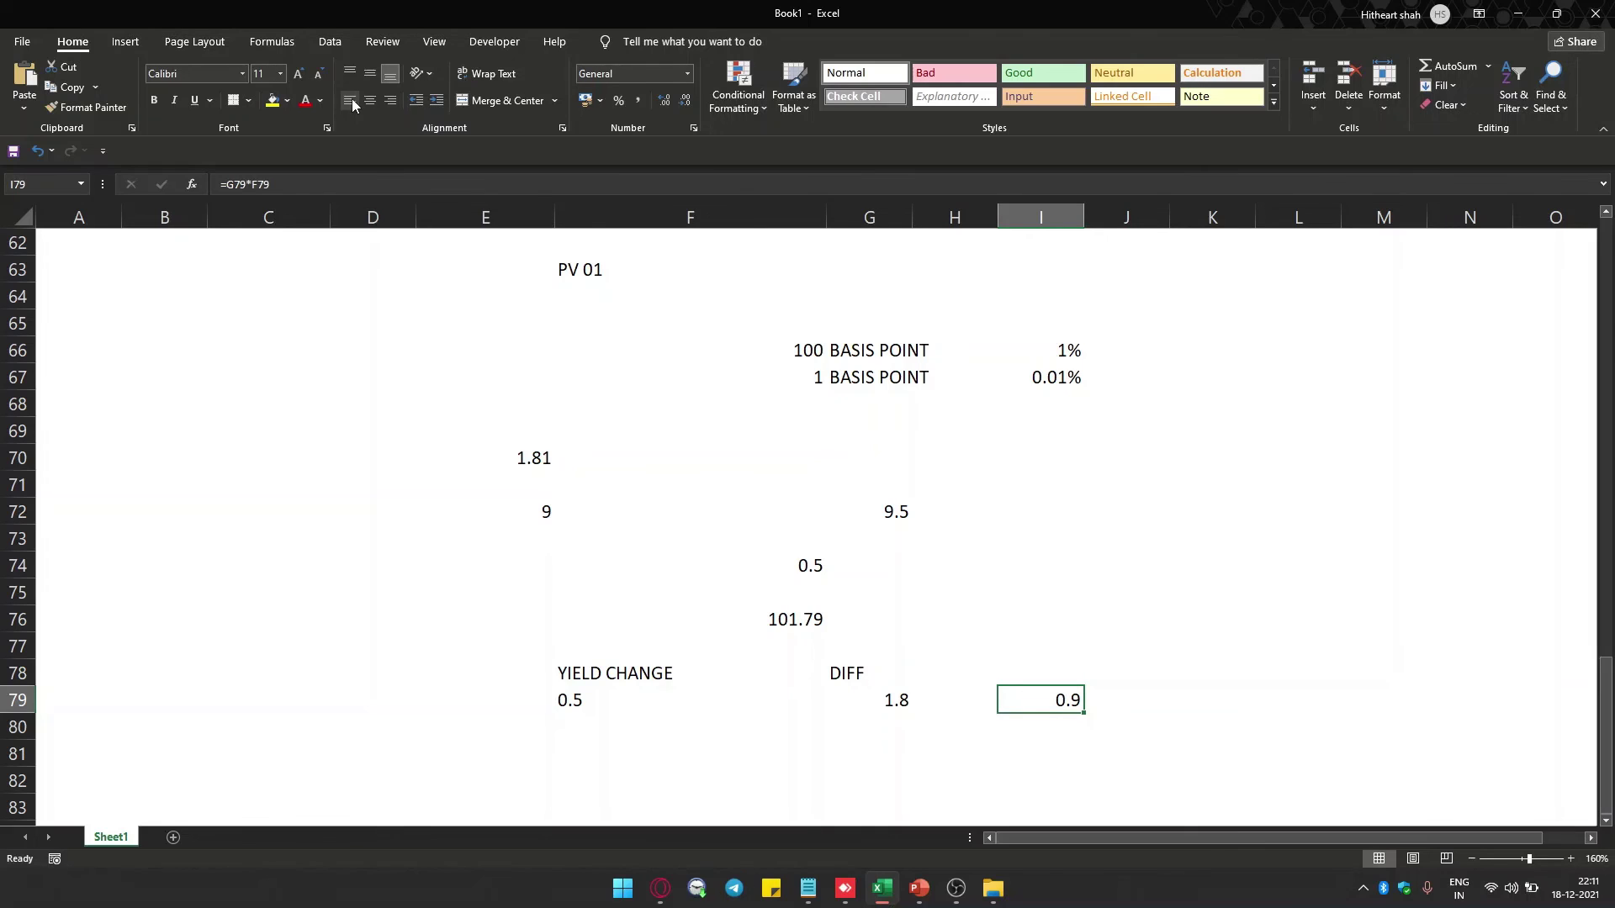
{"action": "key", "text": "Left"}
{"action": "key", "text": "Up"}
{"action": "key", "text": "Up"}
{"action": "key", "text": "Up"}
{"action": "key", "text": "Up"}
{"action": "key", "text": "Up"}
{"action": "key", "text": "Up"}
{"action": "key", "text": "Down"}
{"action": "key", "text": "Down"}
{"action": "key", "text": "Down"}
{"action": "key", "text": "Down"}
{"action": "key", "text": "Down"}
{"action": "key", "text": "Down"}
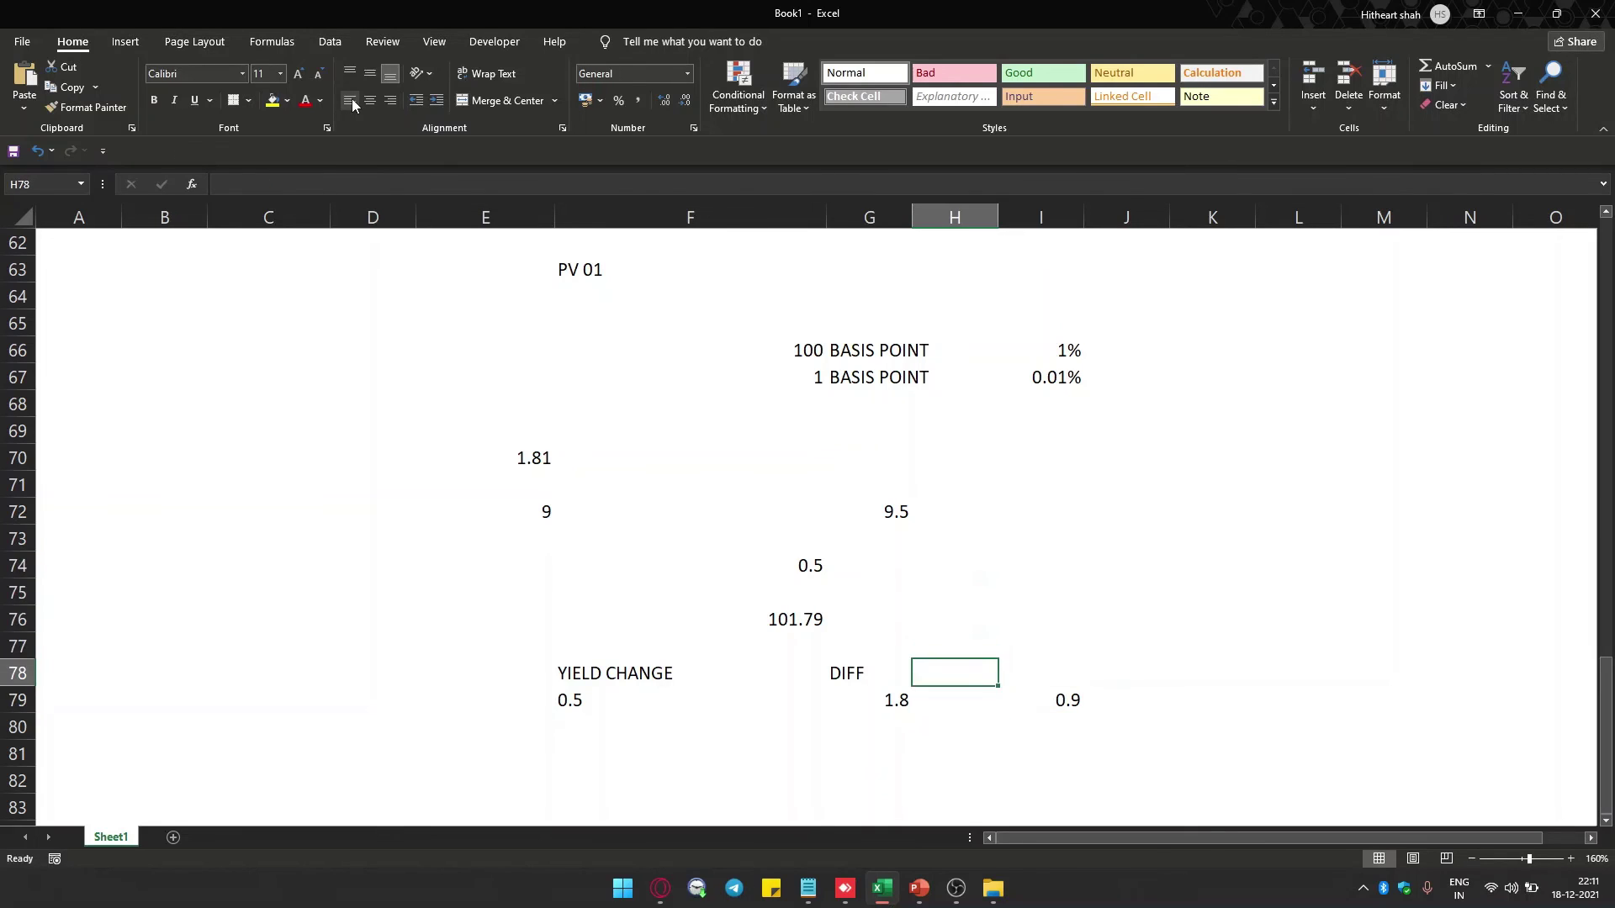
Replace the formula in I79 with the fixed value 0.09.
{"action": "key", "text": "Right"}
{"action": "key", "text": "F2"}
{"action": "key", "text": "Escape"}
{"action": "type", "text": "0.09"}
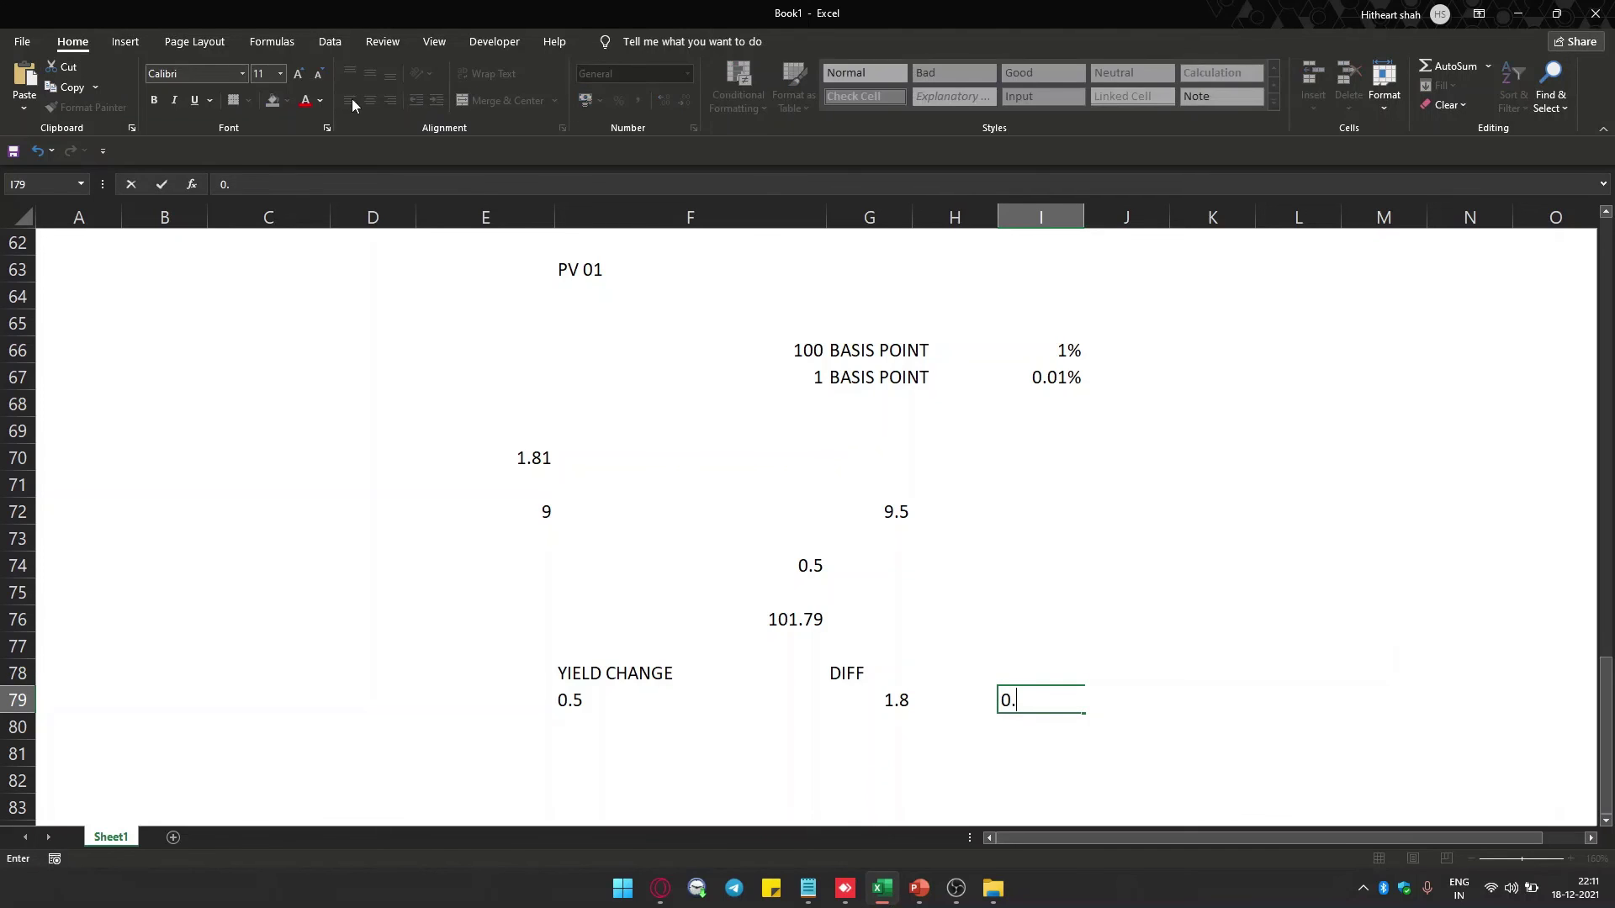
{"action": "key", "text": "Return"}
Link H76, in the bond price row, to the price difference in I79.
{"action": "key", "text": "Up"}
{"action": "key", "text": "Up"}
{"action": "key", "text": "Up"}
{"action": "key", "text": "Left"}
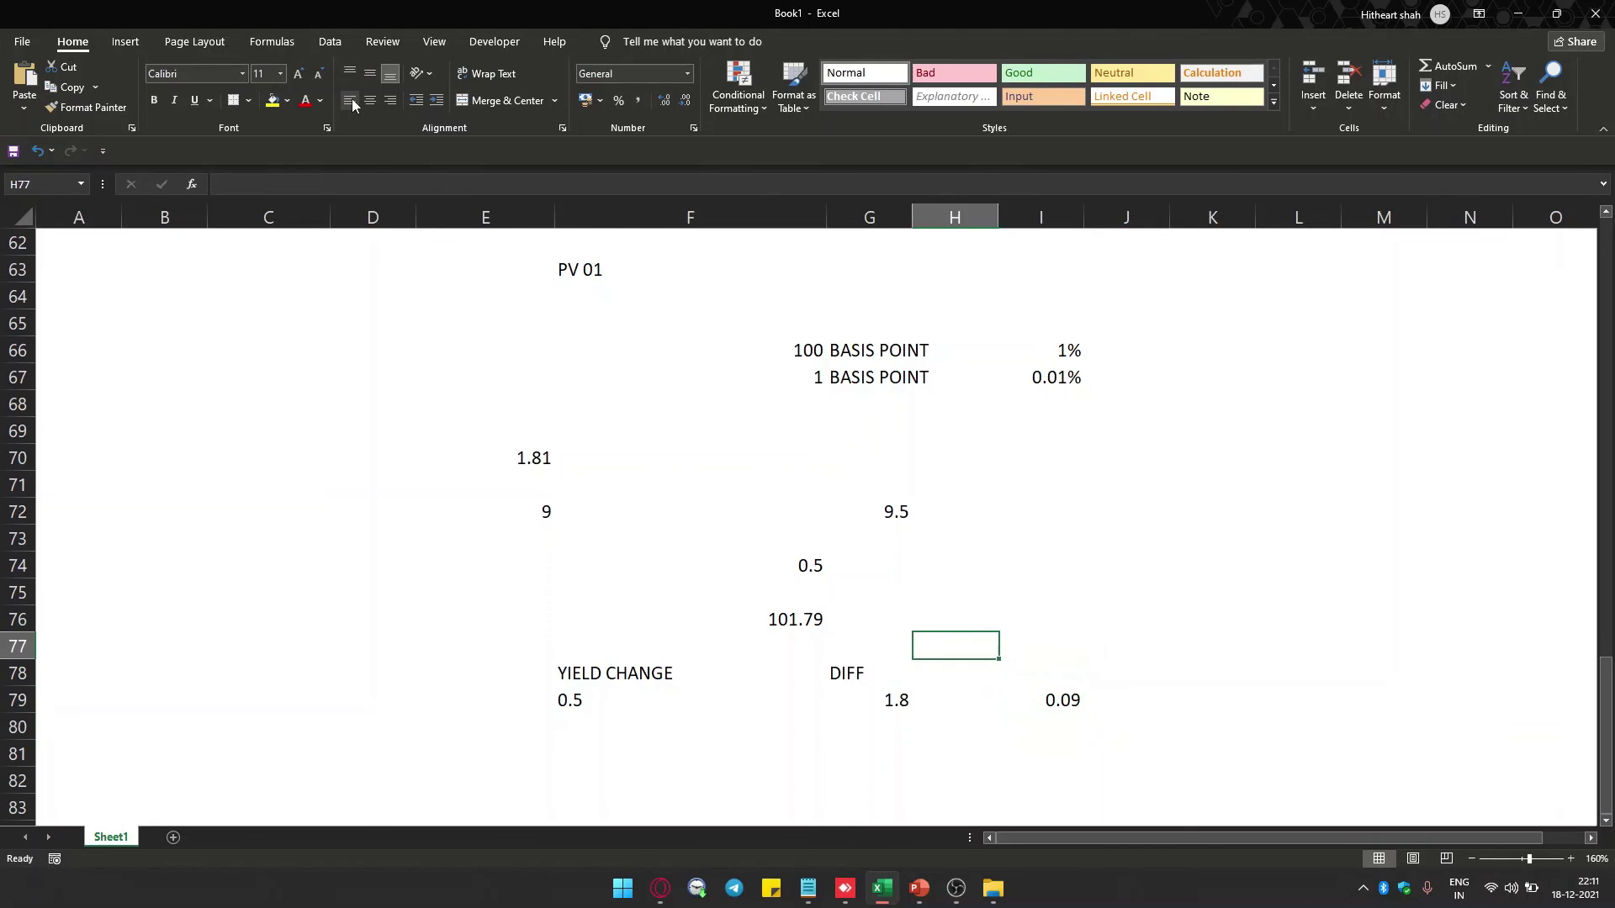
{"action": "key", "text": "Left"}
{"action": "key", "text": "Up"}
{"action": "key", "text": "Right"}
{"action": "key", "text": "Left"}
{"action": "key", "text": "Right"}
{"action": "key", "text": "Left"}
{"action": "key", "text": "Right"}
{"action": "type", "text": "="}
{"action": "key", "text": "Down"}
{"action": "key", "text": "Down"}
{"action": "key", "text": "Down"}
{"action": "key", "text": "Right"}
{"action": "key", "text": "Right"}
{"action": "key", "text": "Left"}
{"action": "key", "text": "Return"}
Calculate the new bond price in J76 as F76 minus H76.
{"action": "key", "text": "Up"}
{"action": "key", "text": "Right"}
{"action": "key", "text": "Right"}
{"action": "type", "text": "="}
{"action": "key", "text": "Left"}
{"action": "key", "text": "Left"}
{"action": "key", "text": "Left"}
{"action": "key", "text": "Left"}
{"action": "type", "text": "-"}
{"action": "key", "text": "Left"}
{"action": "key", "text": "Left"}
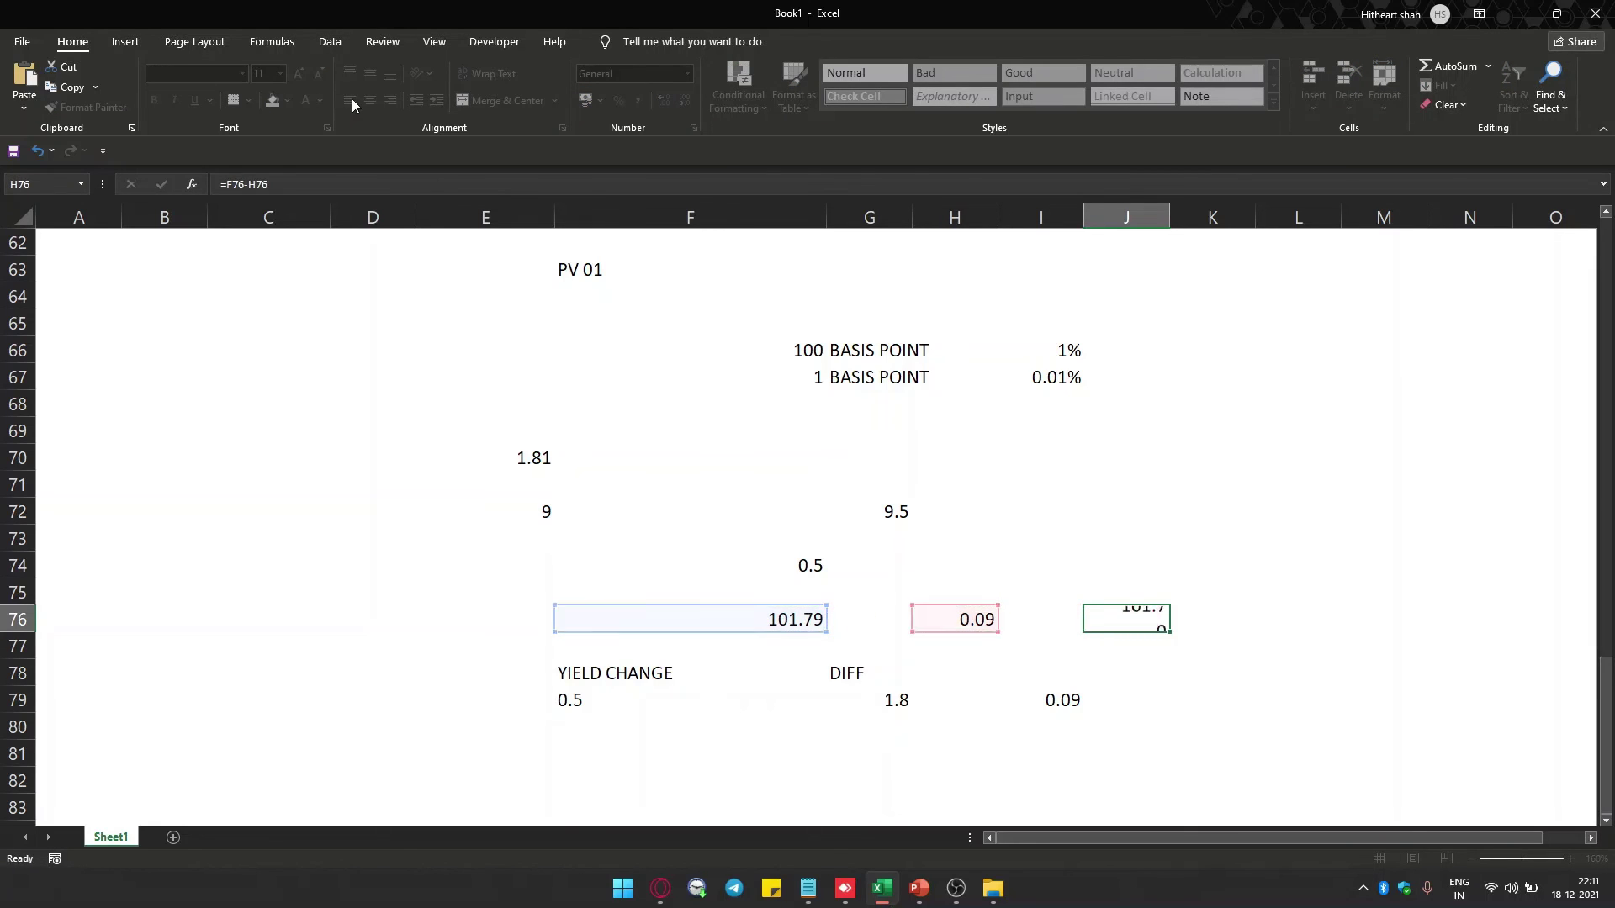
{"action": "key", "text": "Return"}
{"action": "key", "text": "Up"}
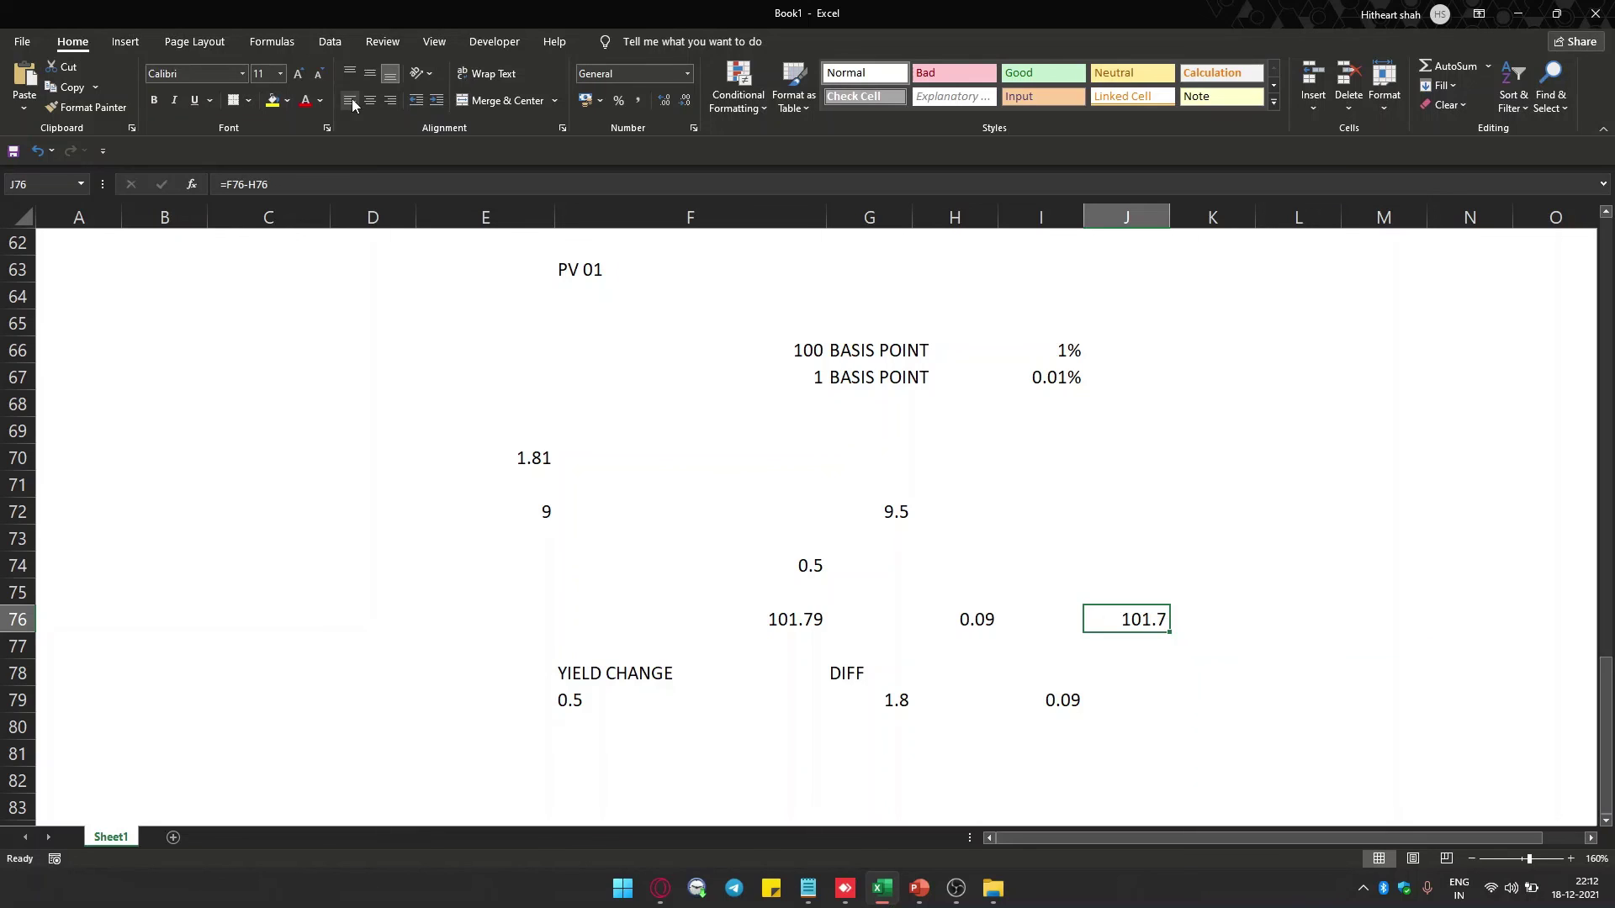
{"action": "left_click", "coordinate": [625, 521]}
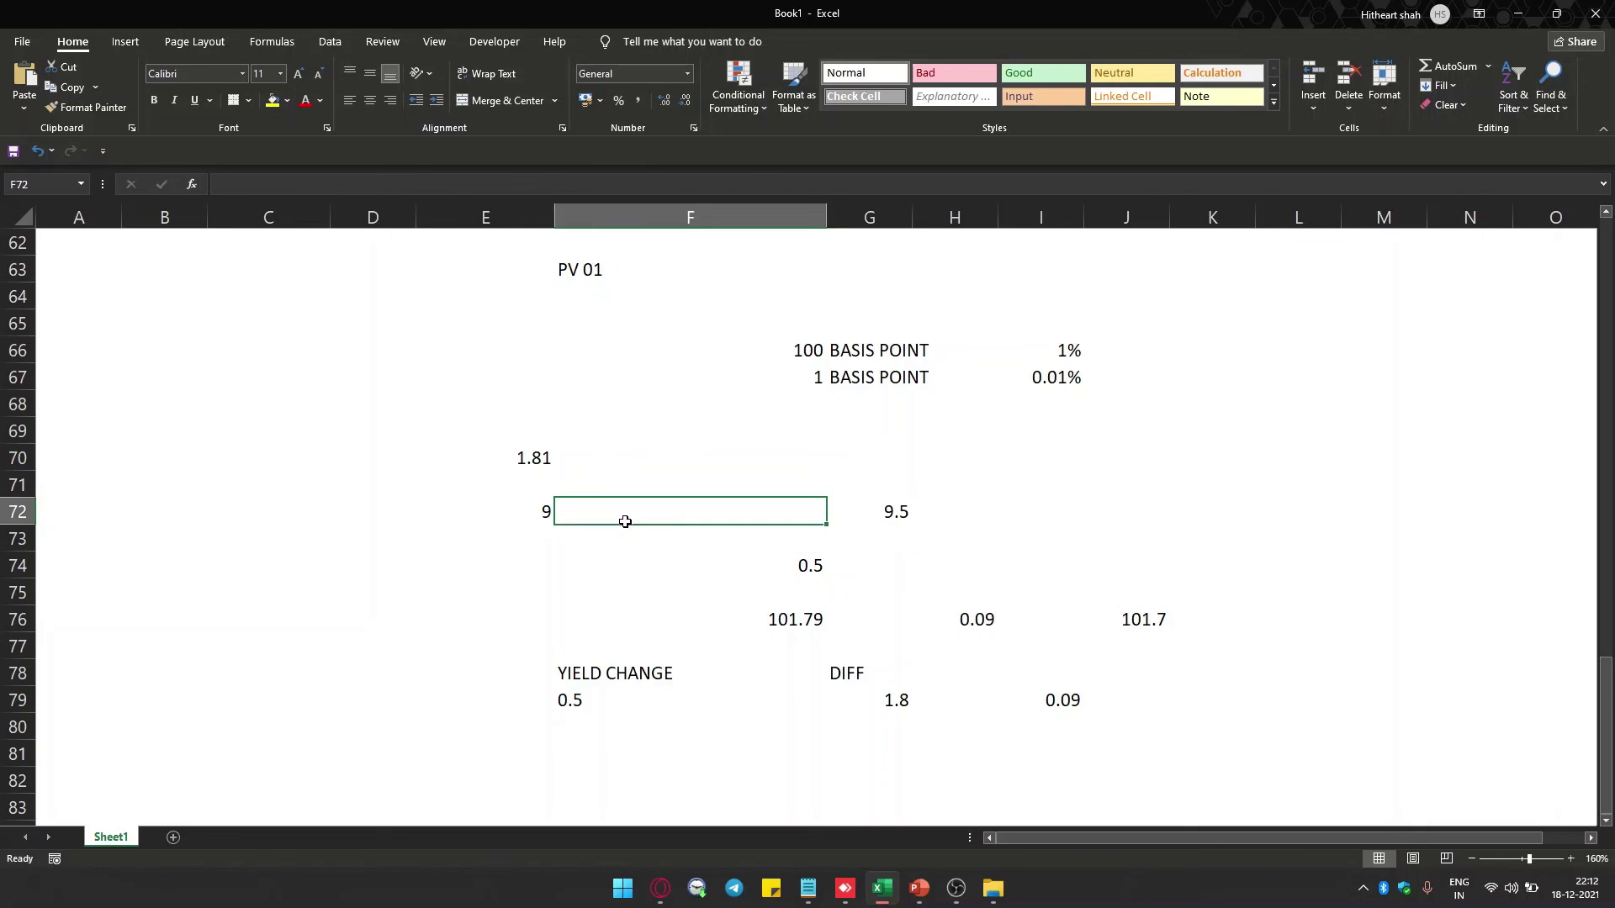
{"action": "left_click", "coordinate": [536, 511]}
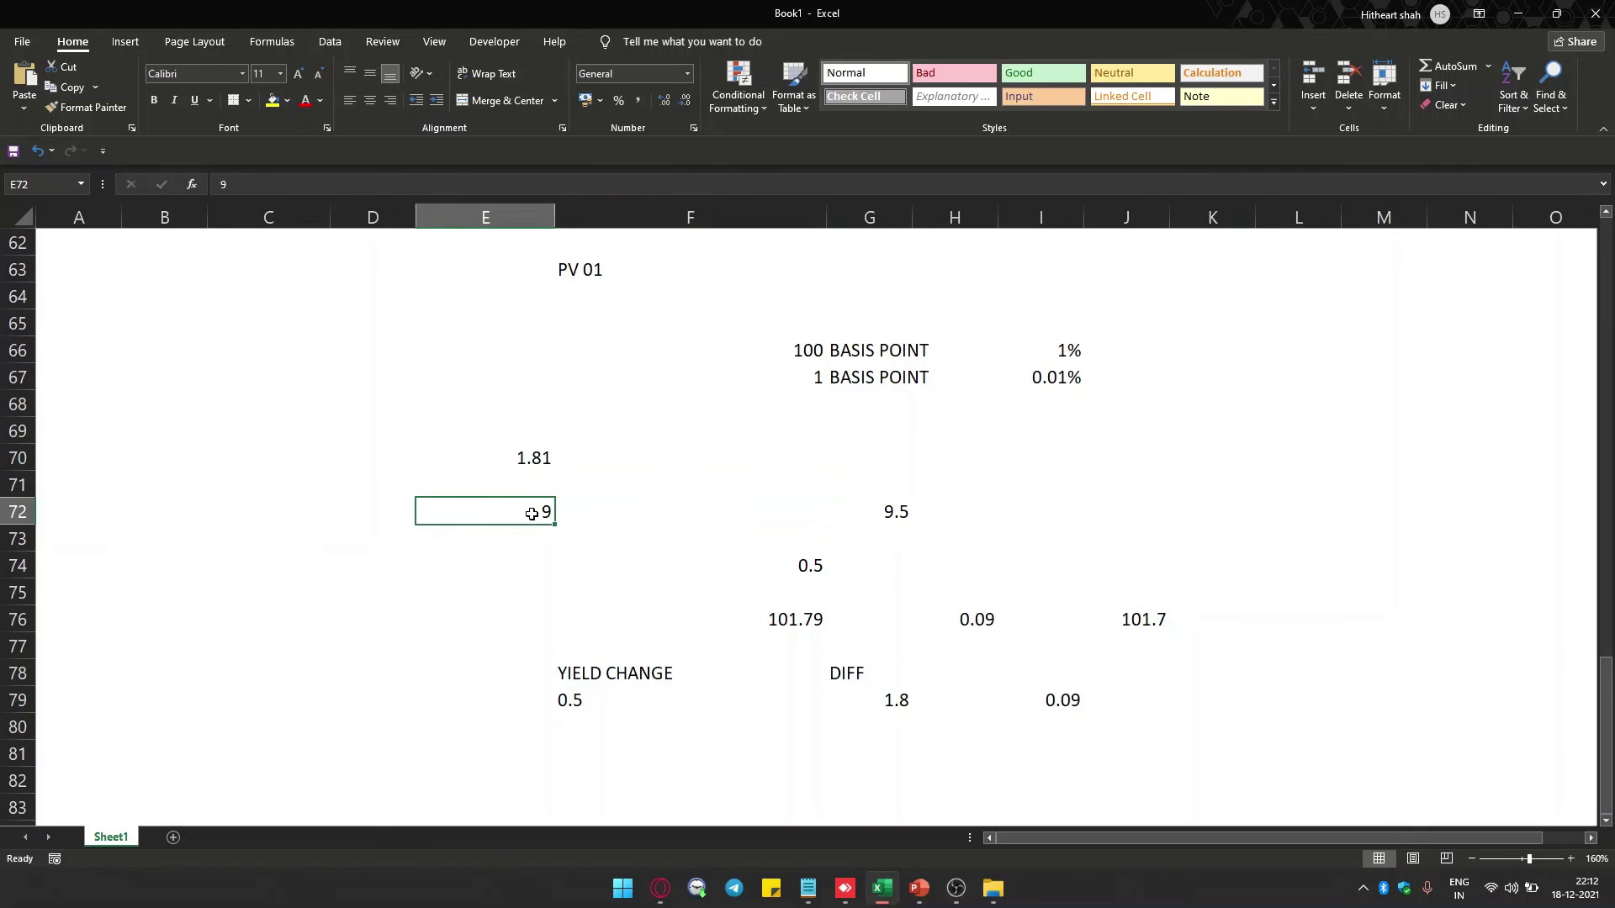
{"action": "left_click", "coordinate": [856, 501]}
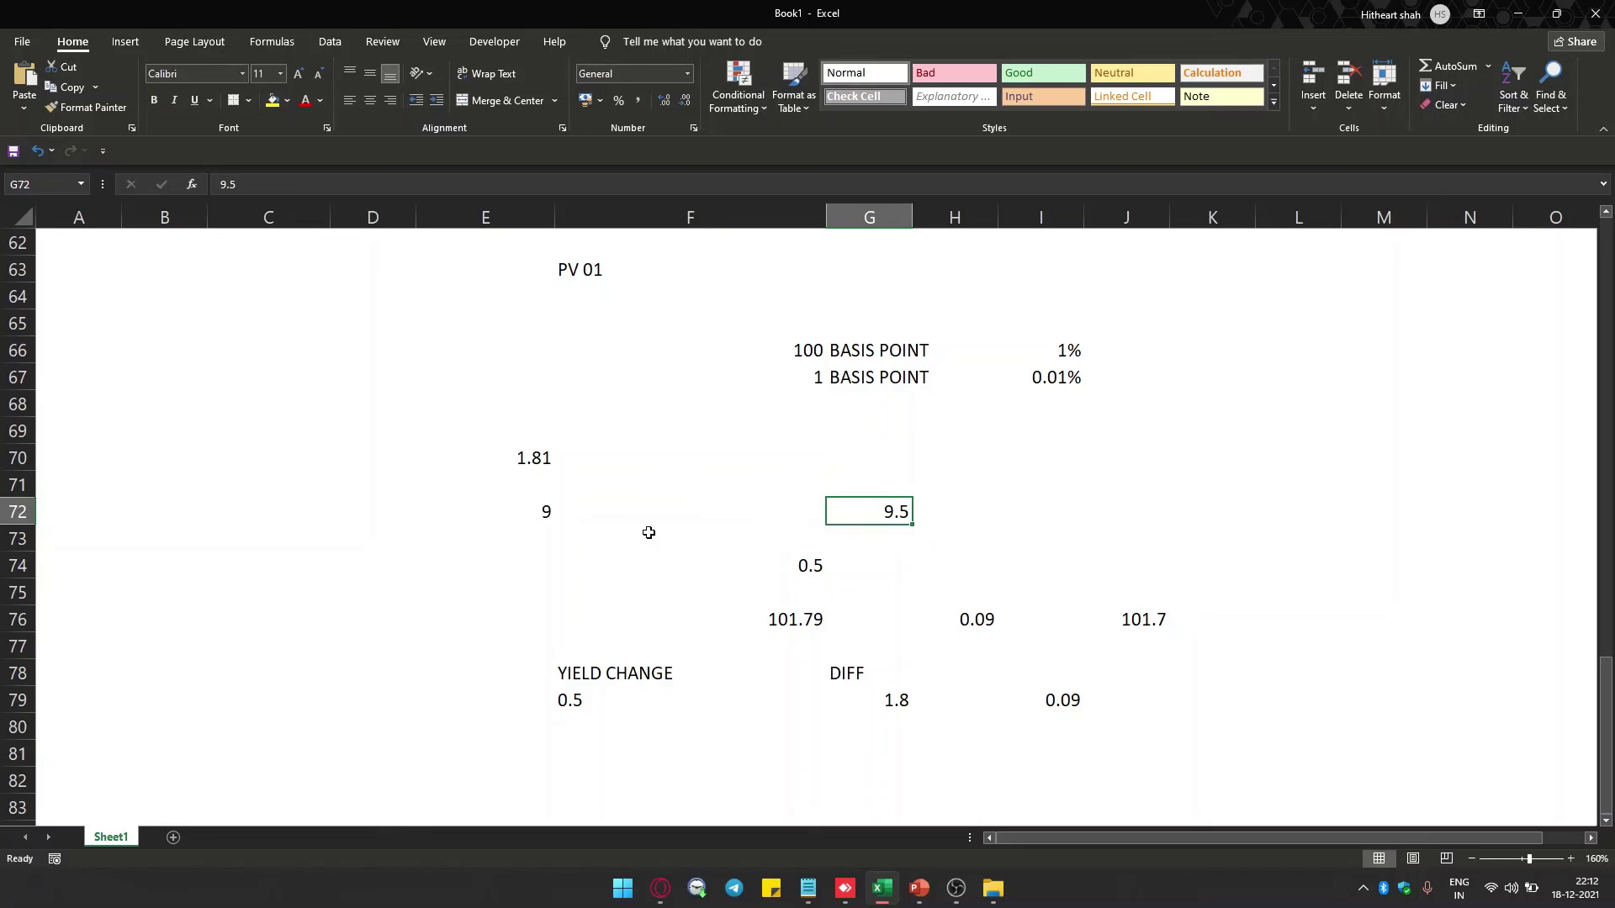
{"action": "left_click", "coordinate": [803, 567]}
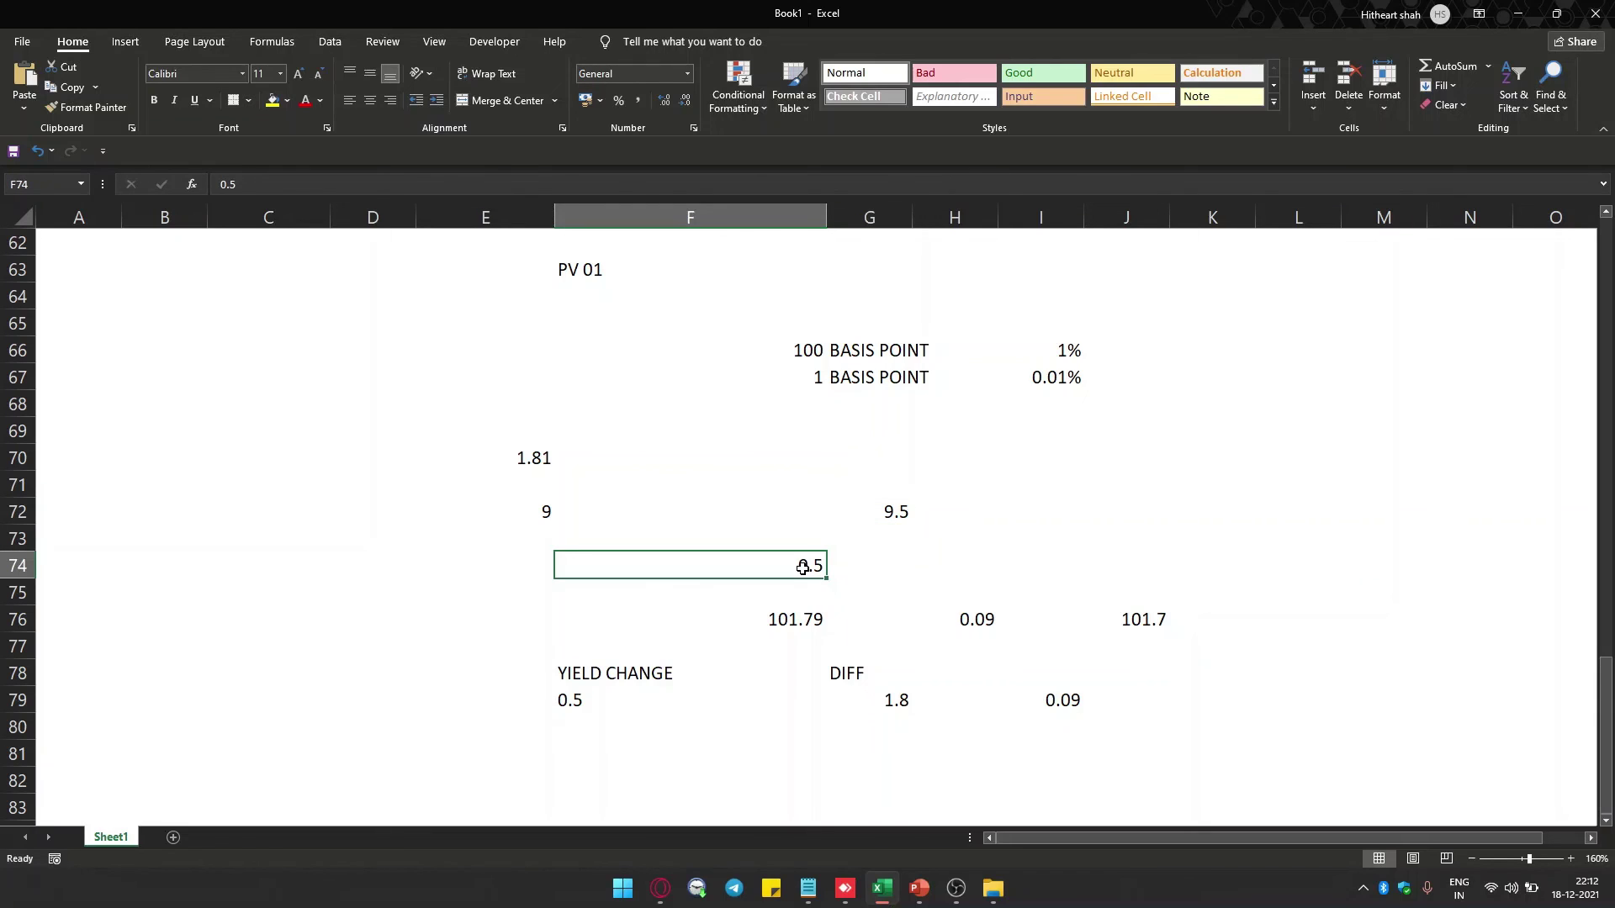
{"action": "left_click", "coordinate": [1039, 516]}
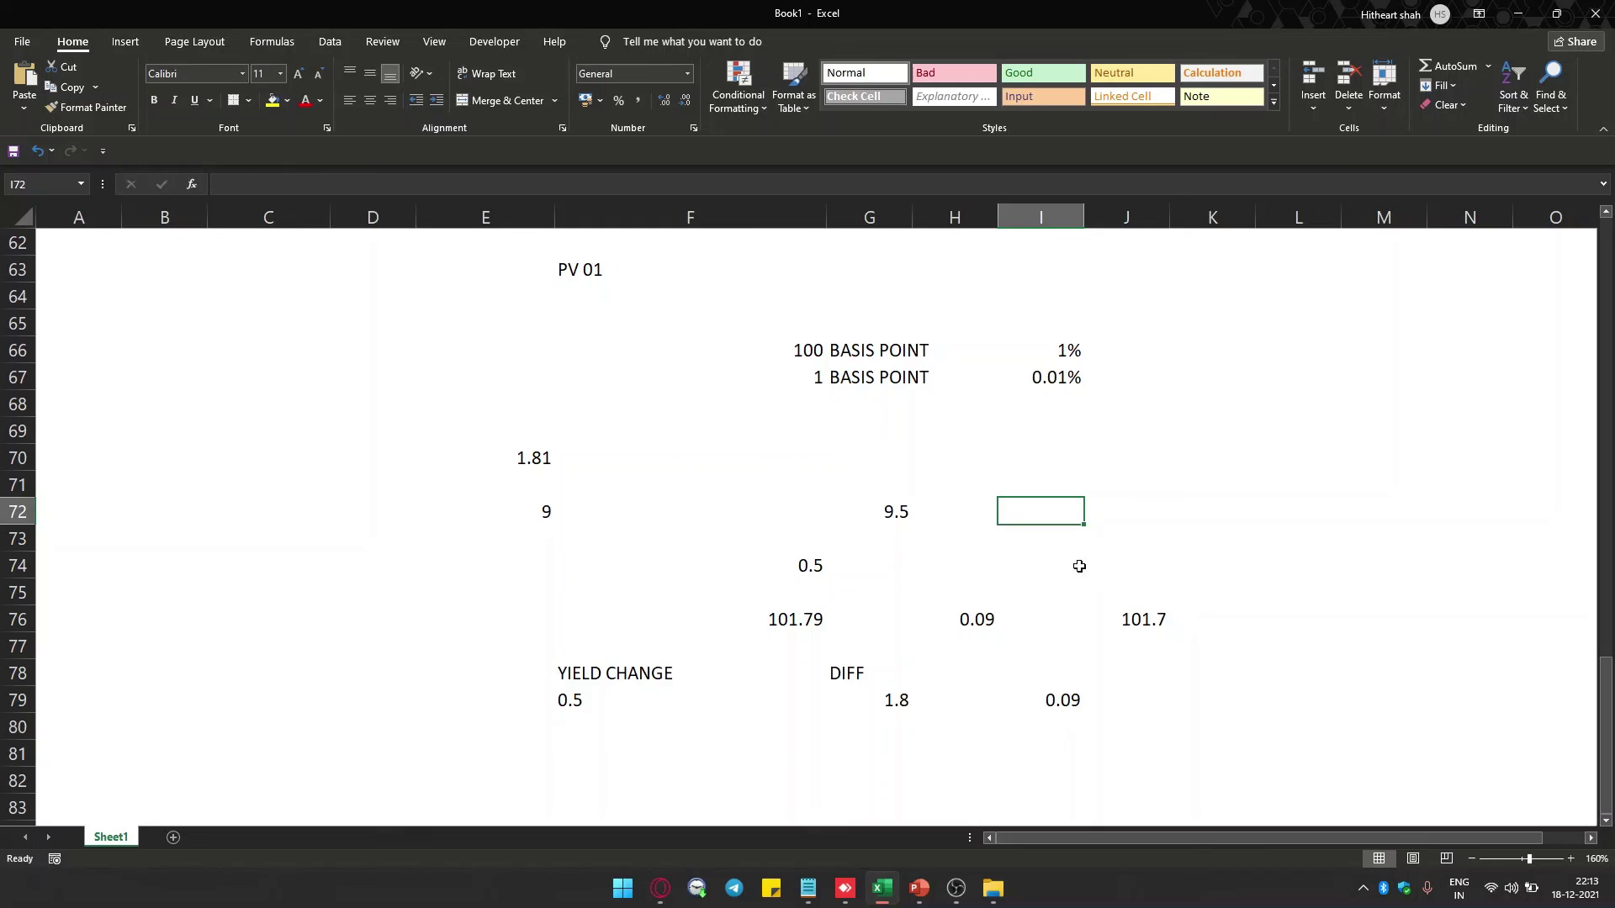
Add the unit label PAISE in F70 beside the PV 01 value 1.81.
{"action": "left_click", "coordinate": [572, 459]}
{"action": "type", "text": "PAISE"}
{"action": "key", "text": "ctrl+Return"}
Enter INCREASE in L70 and DECREASE in N70.
{"action": "key", "text": "Right"}
{"action": "key", "text": "Right"}
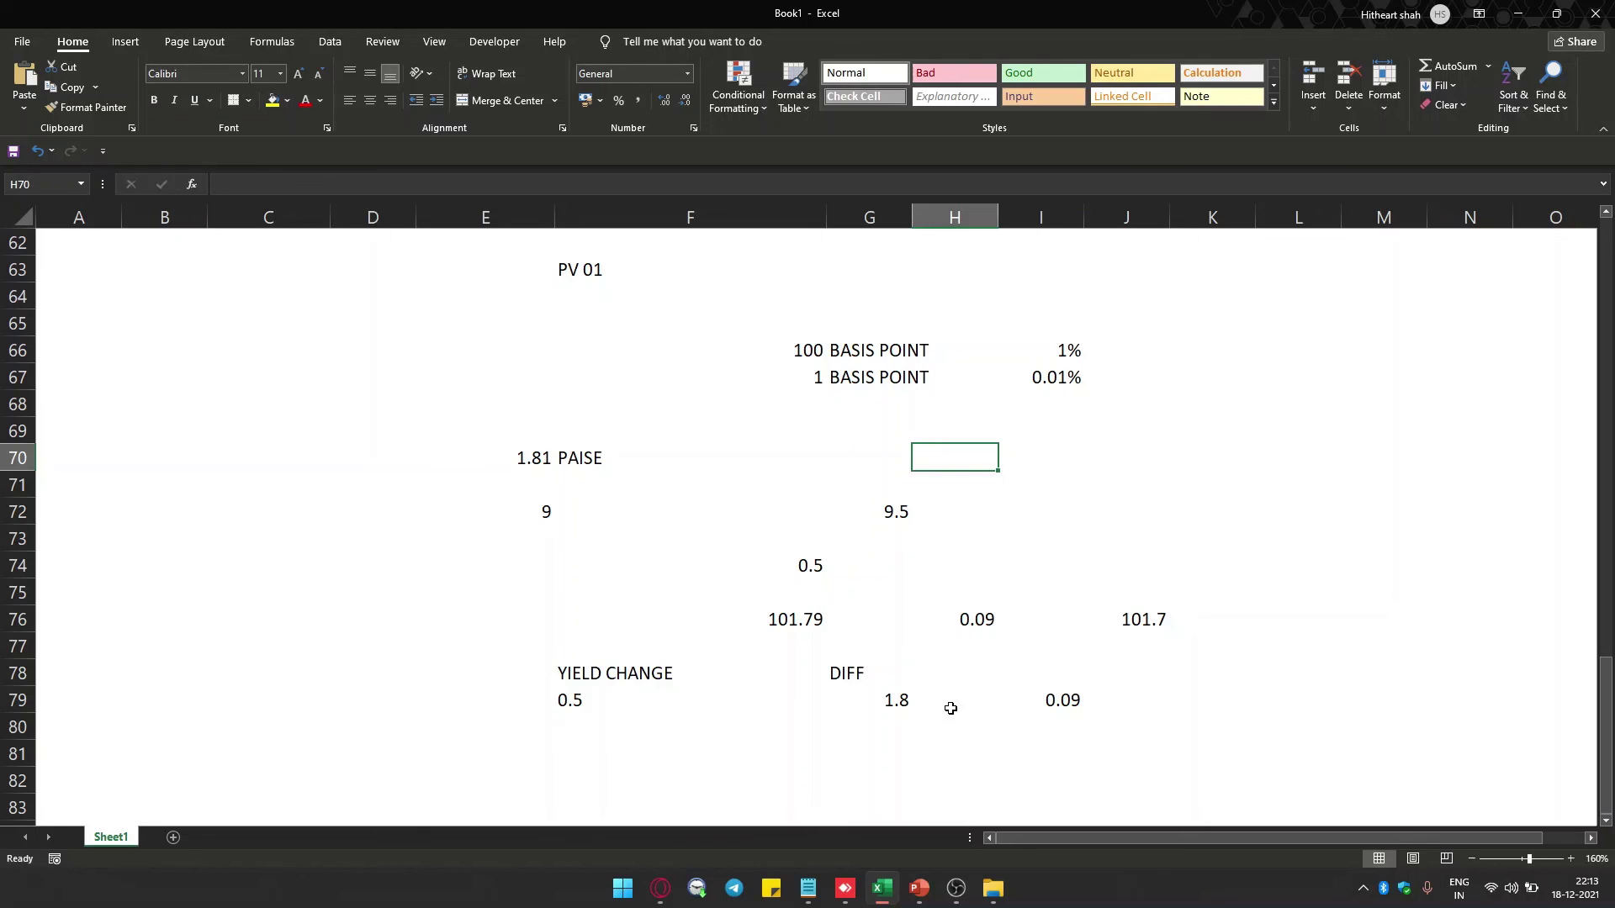
{"action": "key", "text": "Right"}
{"action": "key", "text": "Right"}
{"action": "key", "text": "Right"}
{"action": "key", "text": "Right"}
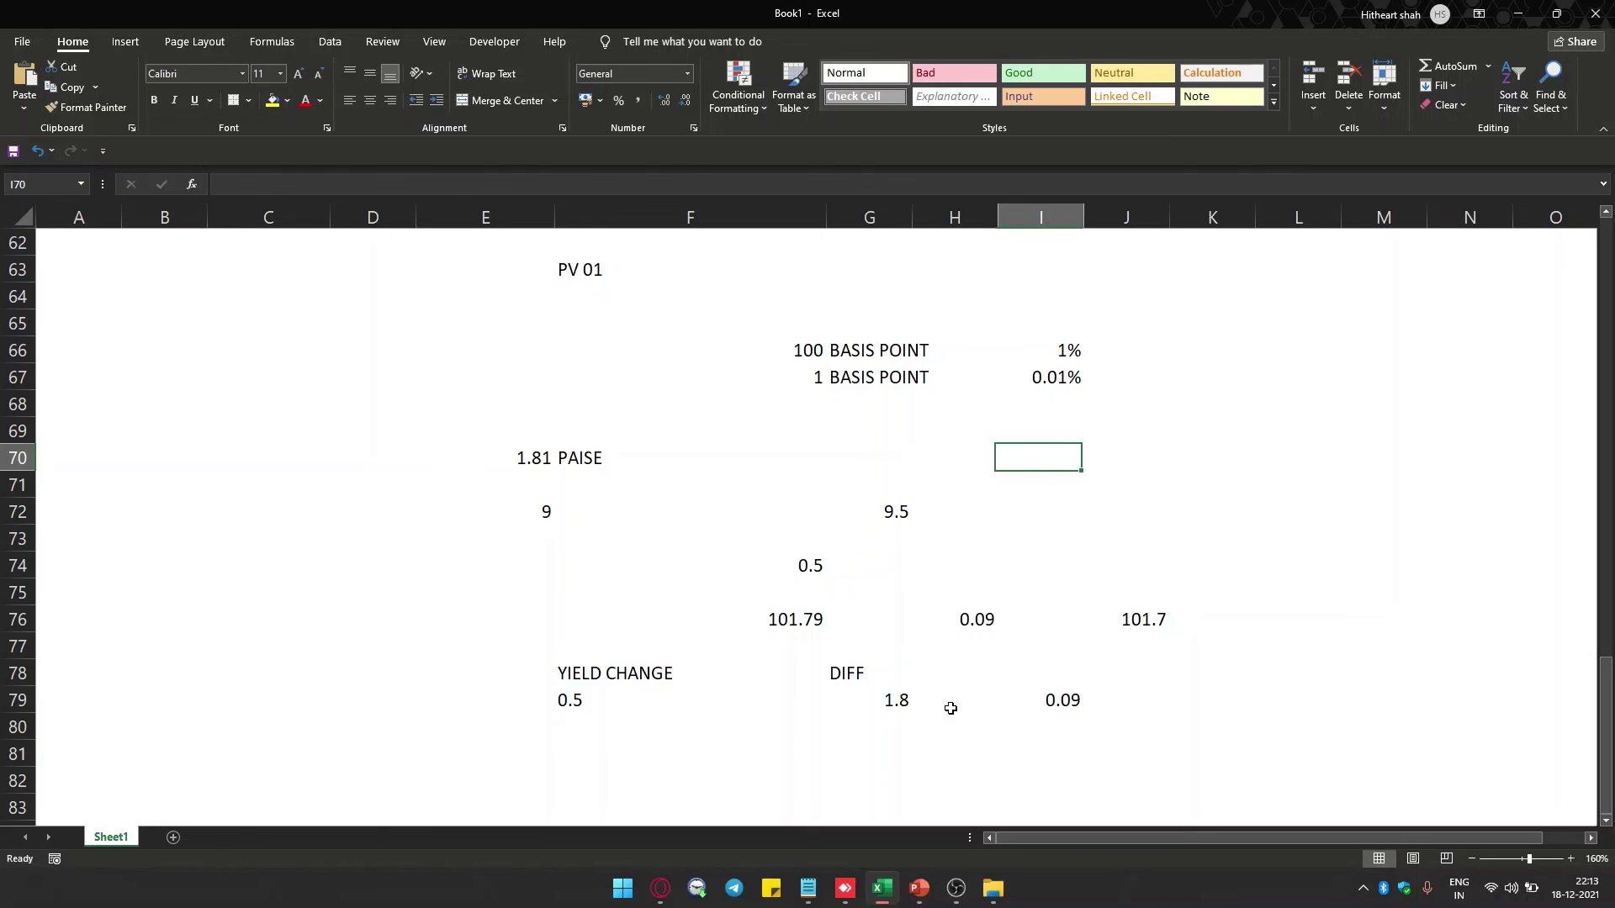
{"action": "type", "text": "INCREASE"}
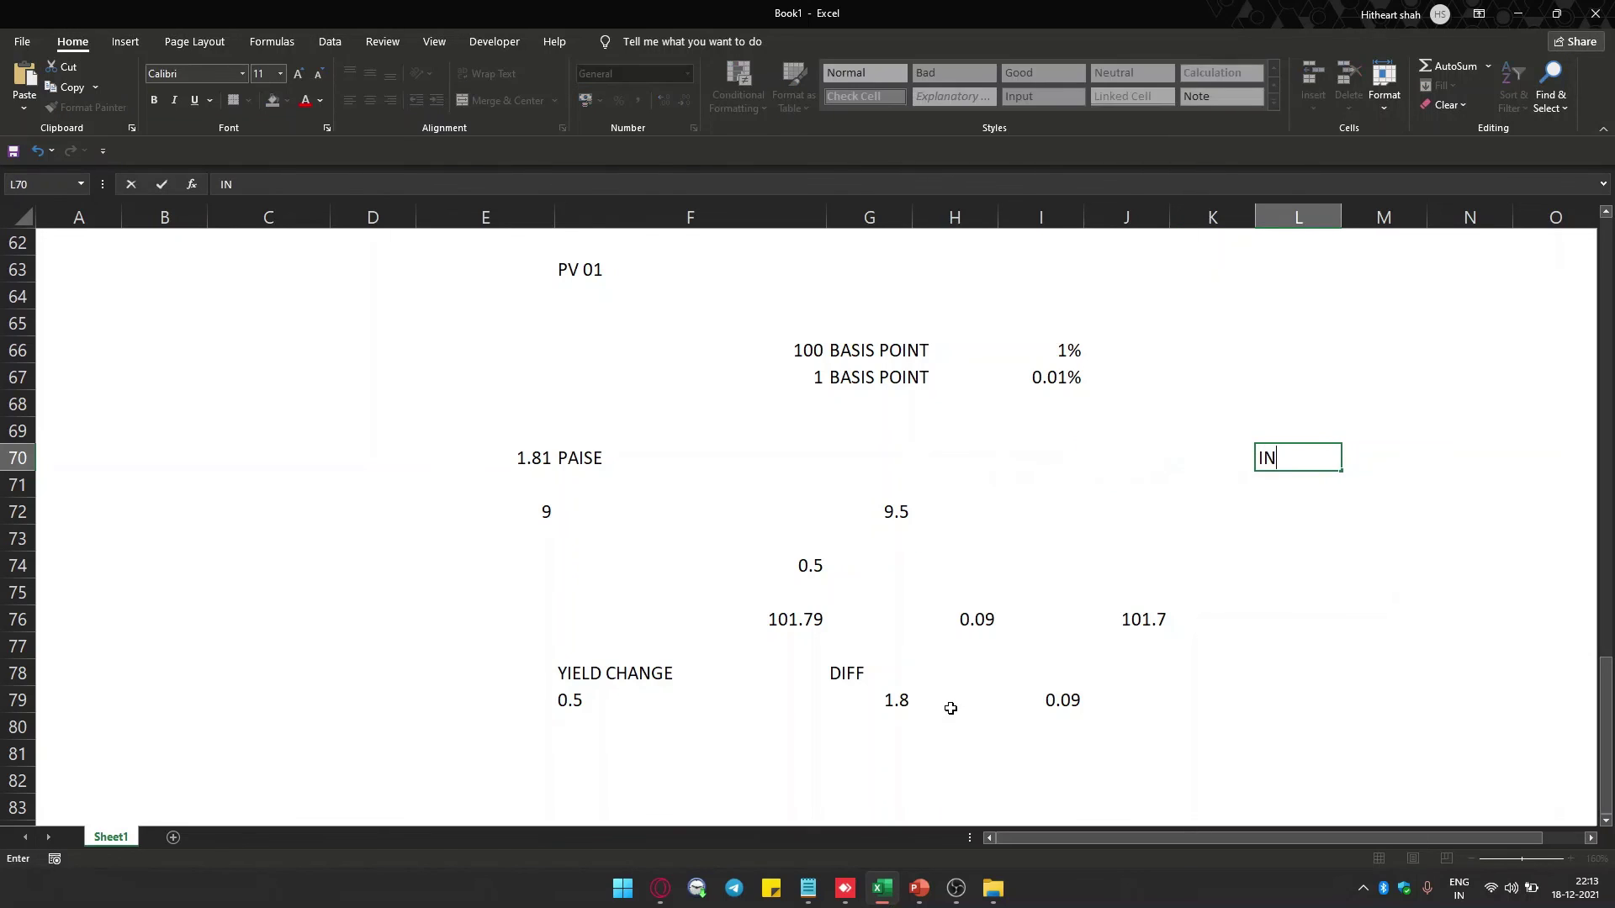
{"action": "key", "text": "Return"}
{"action": "key", "text": "Up"}
{"action": "key", "text": "Right"}
{"action": "key", "text": "Right"}
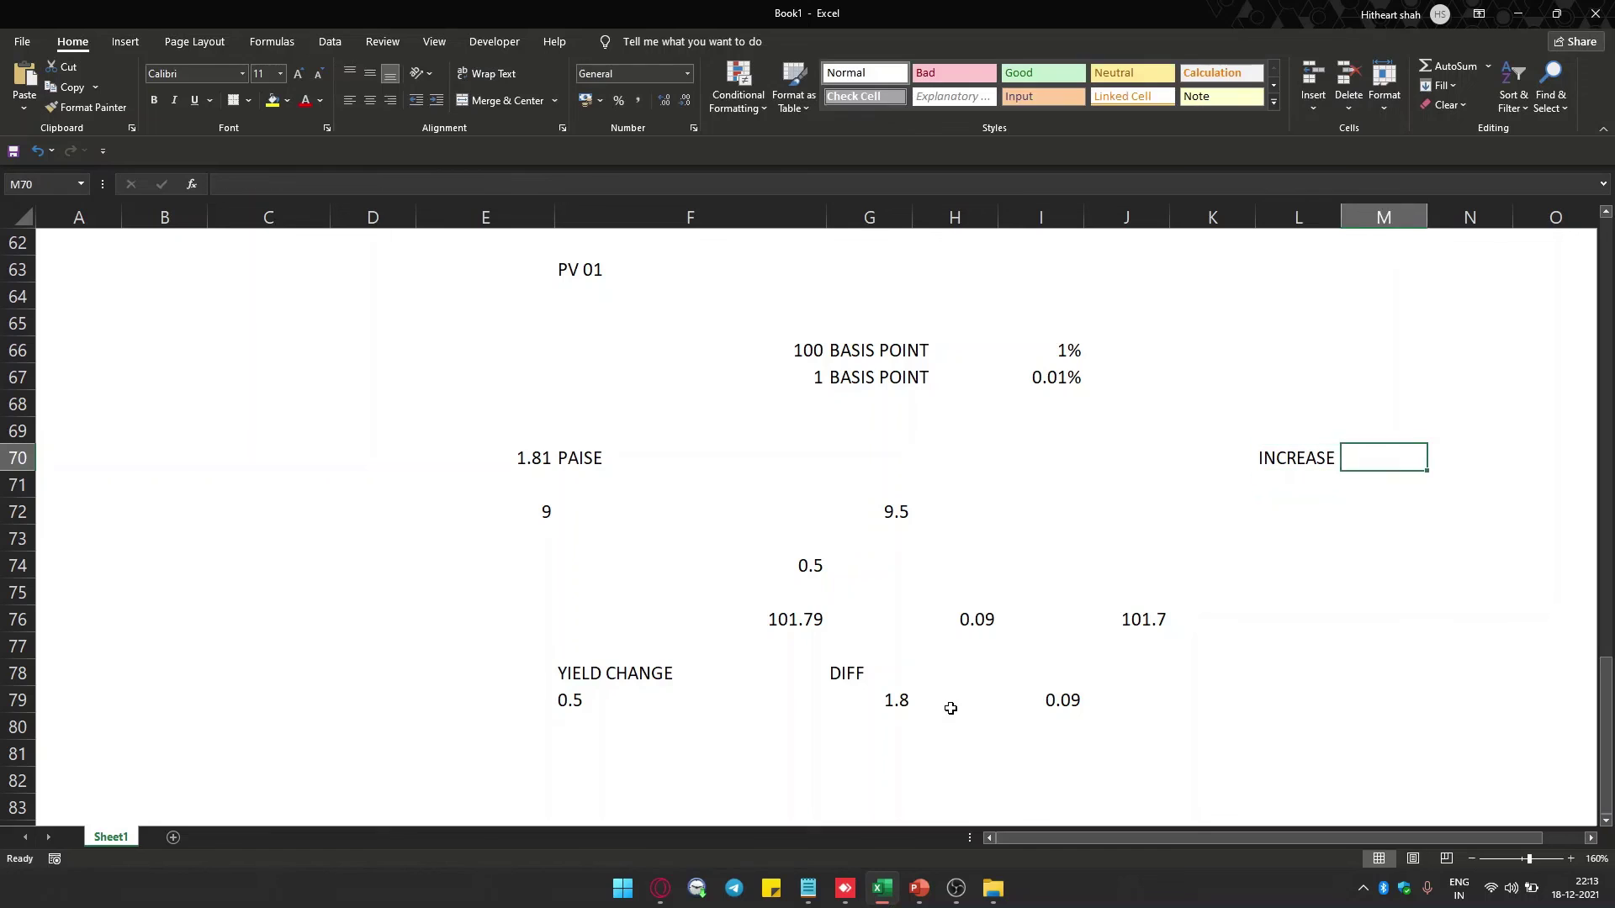
{"action": "type", "text": "DECREASE"}
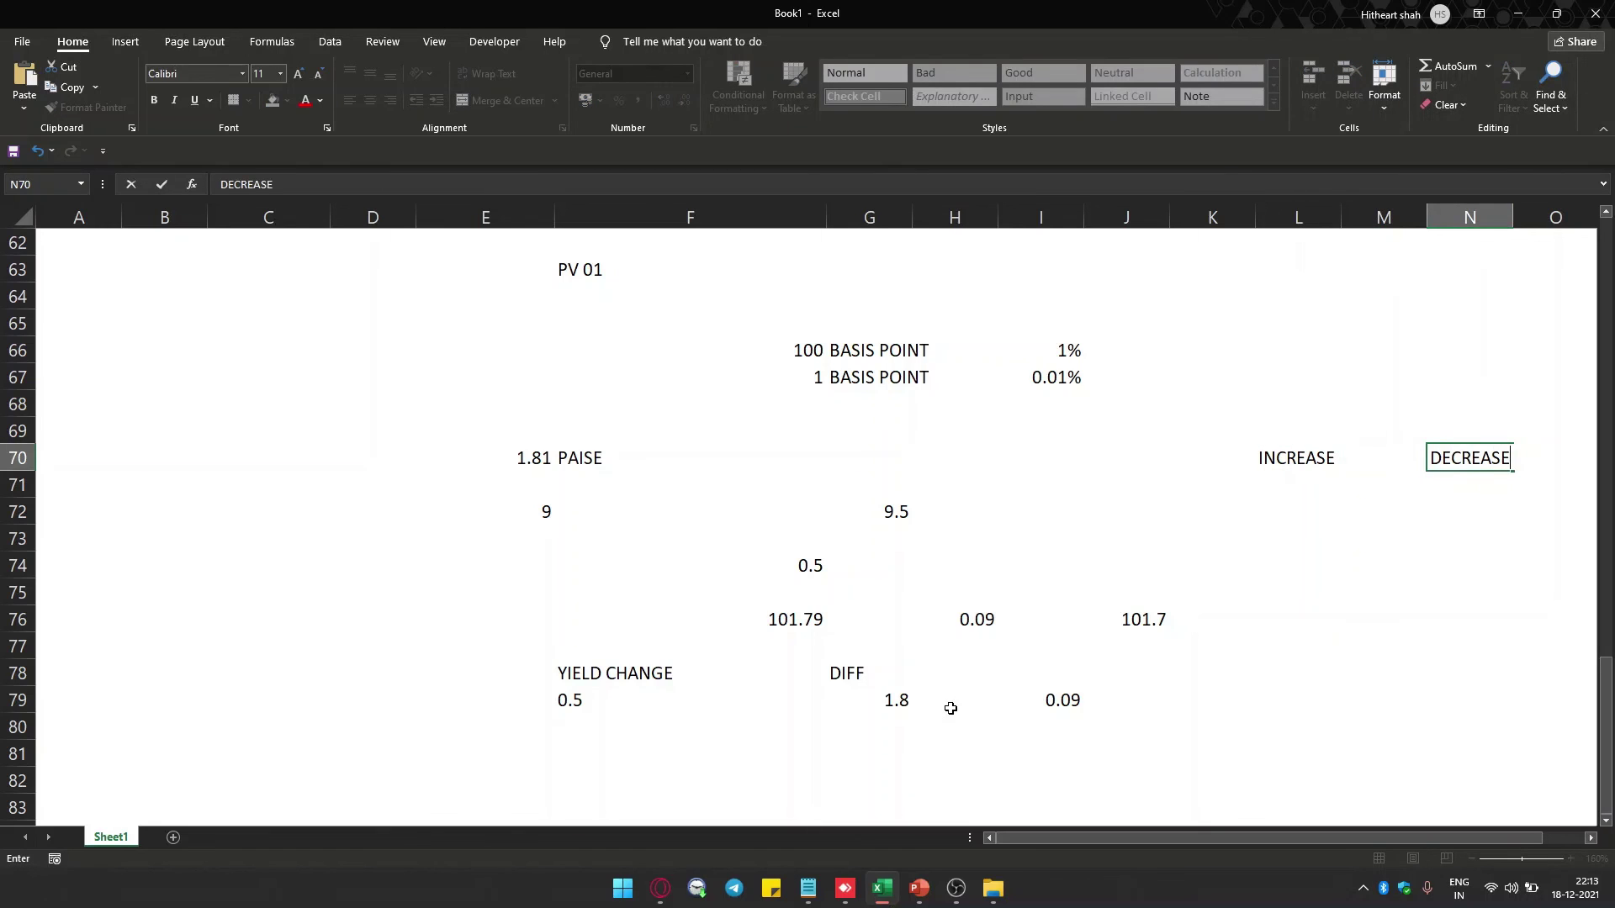
{"action": "key", "text": "Return"}
Enter the opposite pair in the row below, with DECREASE in L71 and INCREASE in N71.
{"action": "key", "text": "Left"}
{"action": "key", "text": "Left"}
{"action": "type", "text": "D"}
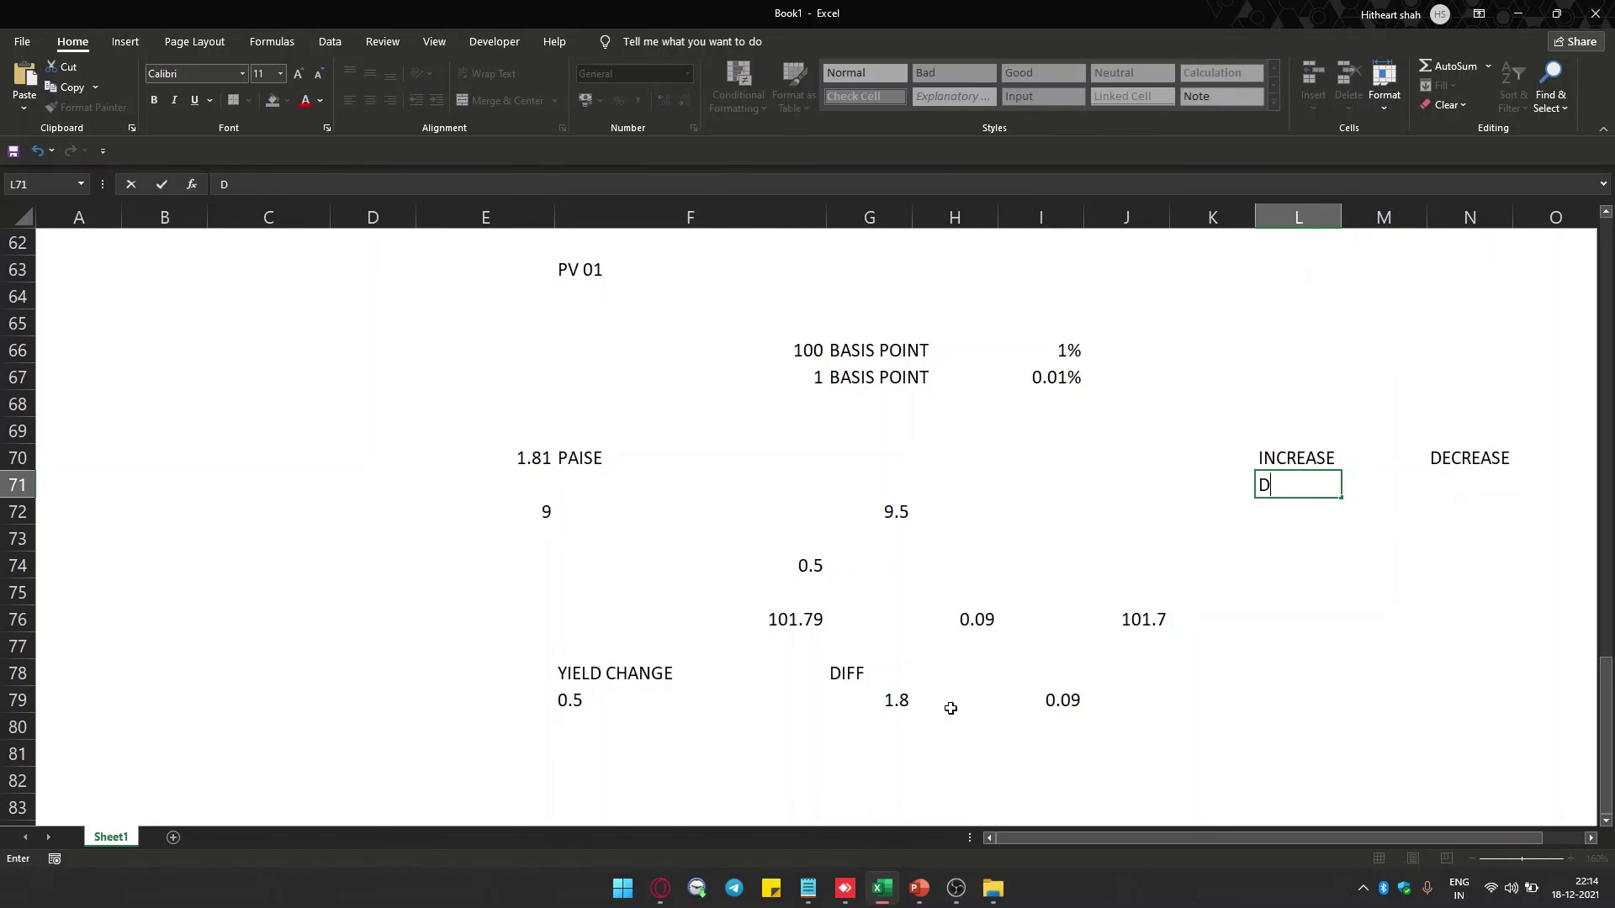
{"action": "type", "text": "ECREASE"}
{"action": "key", "text": "Right"}
{"action": "key", "text": "Right"}
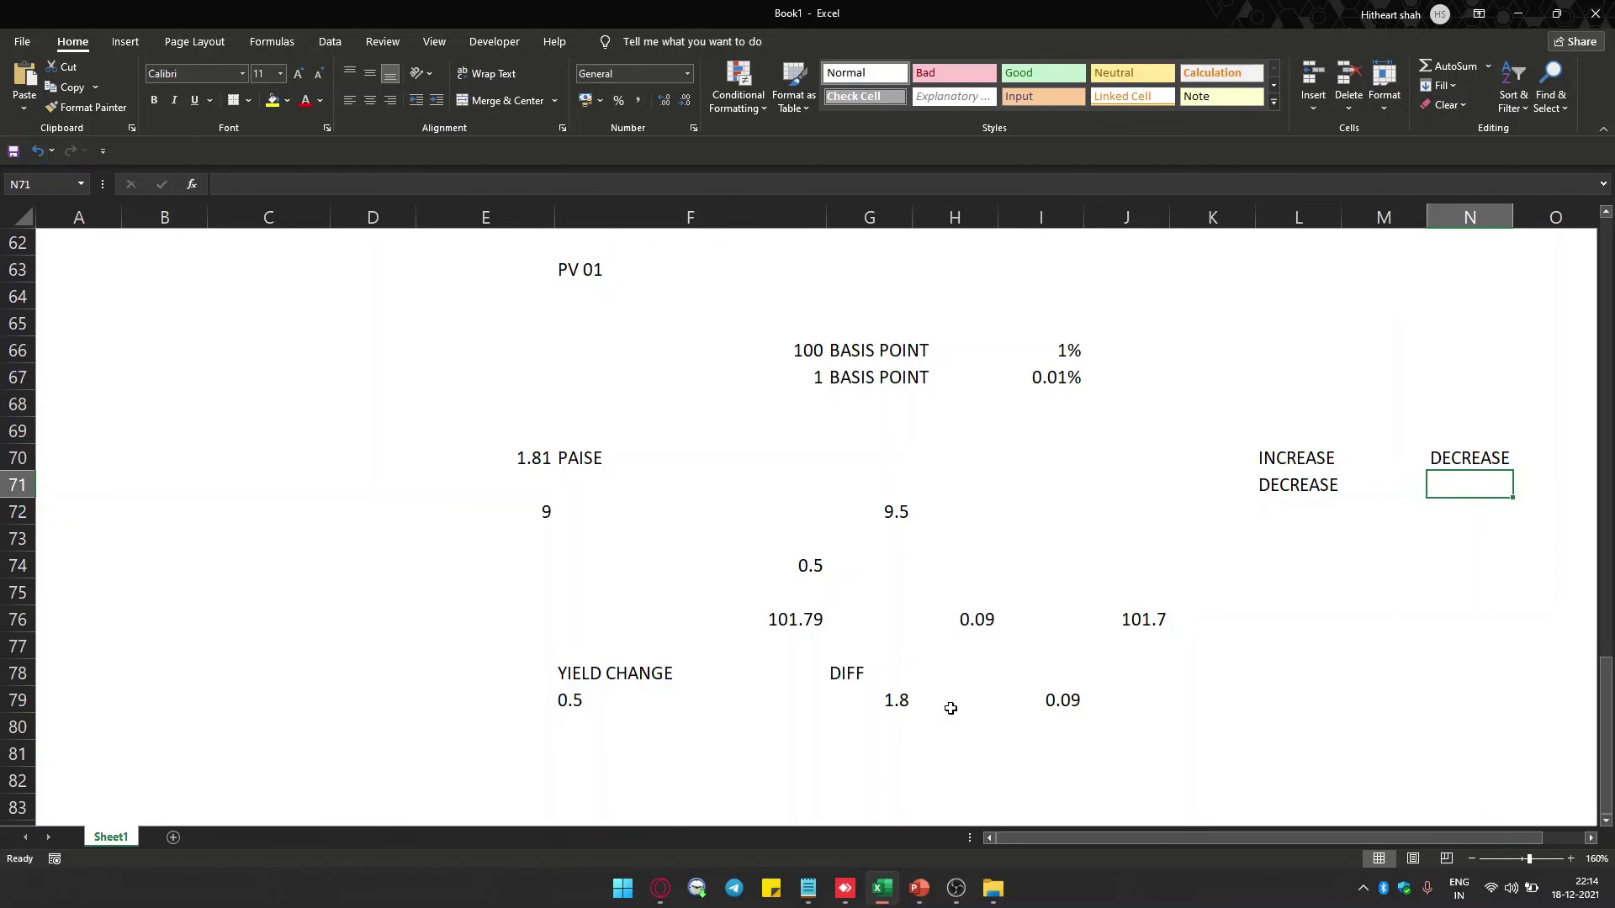
{"action": "type", "text": "INCREASE"}
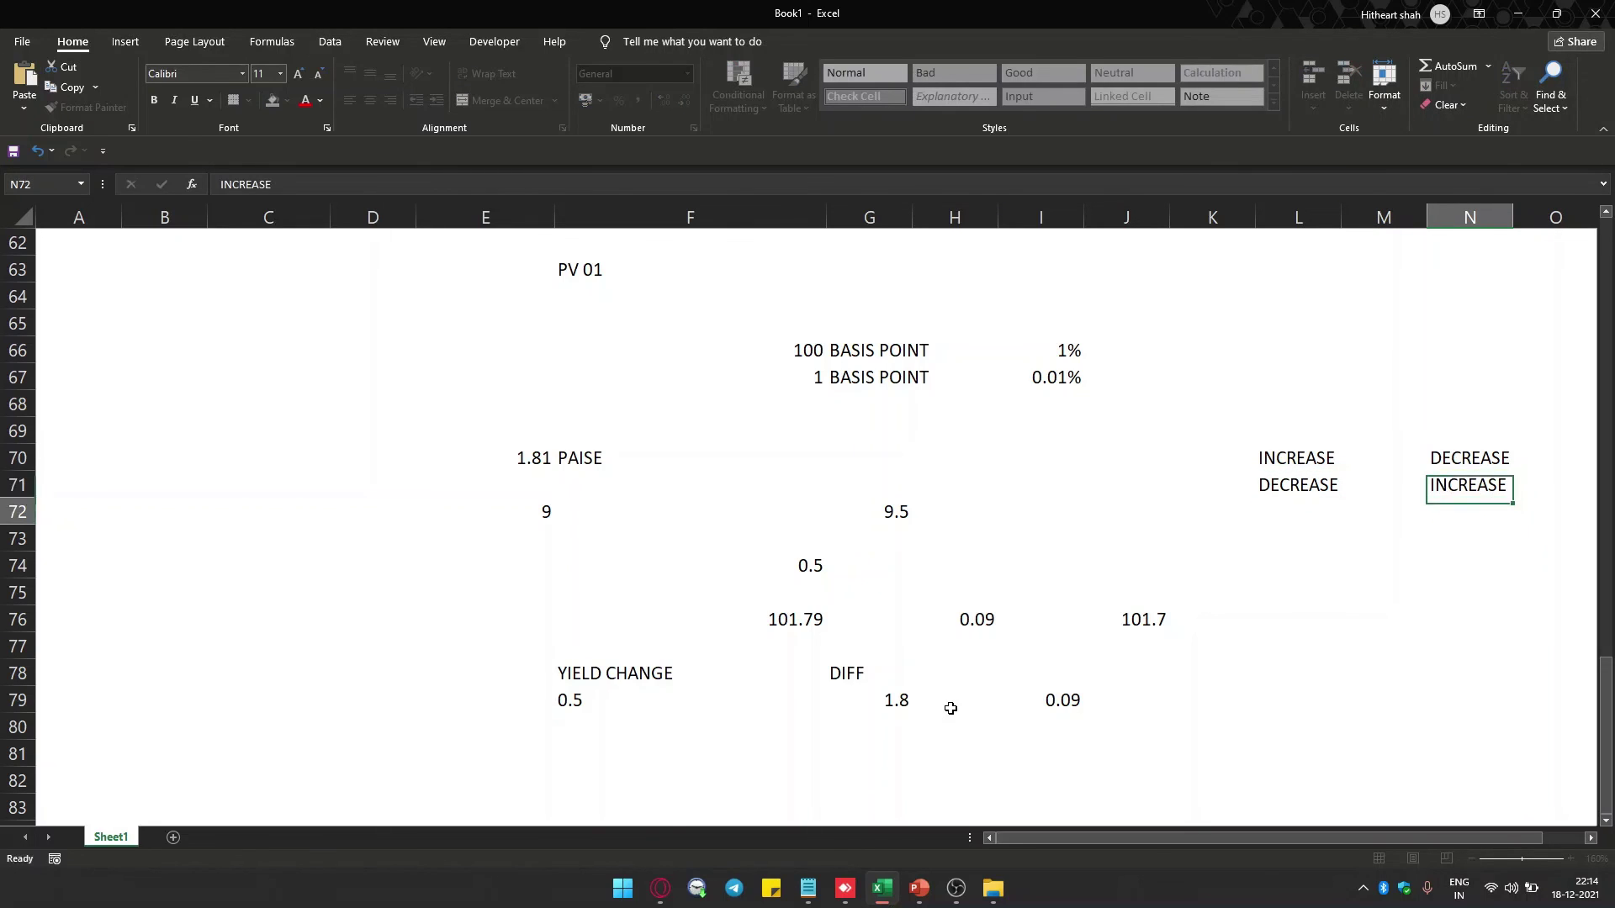
{"action": "key", "text": "Return"}
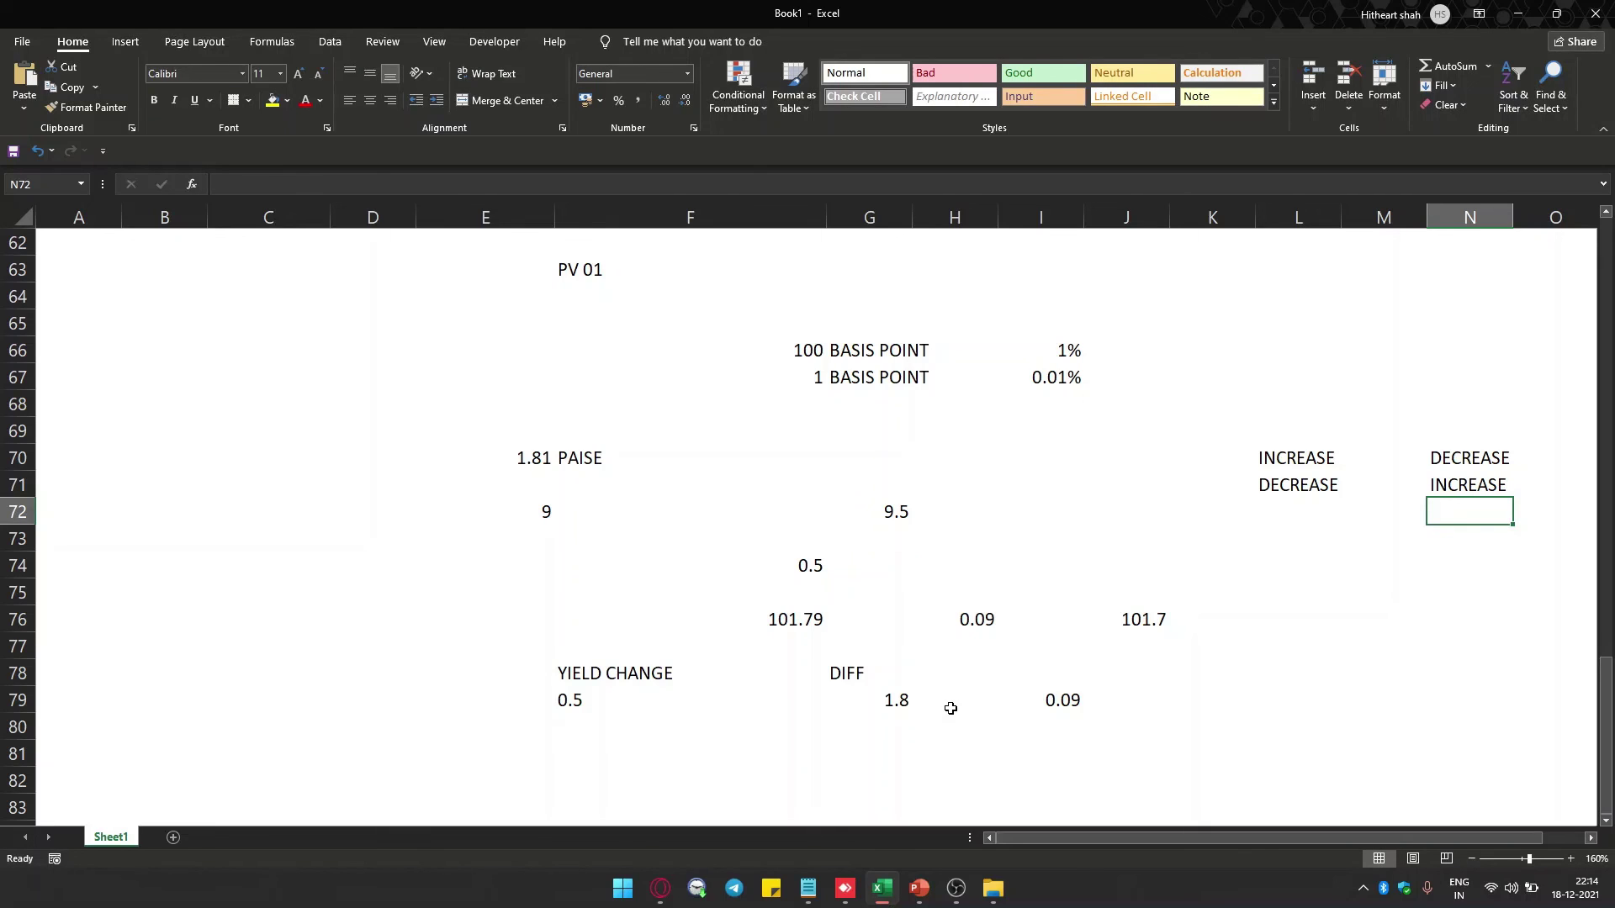